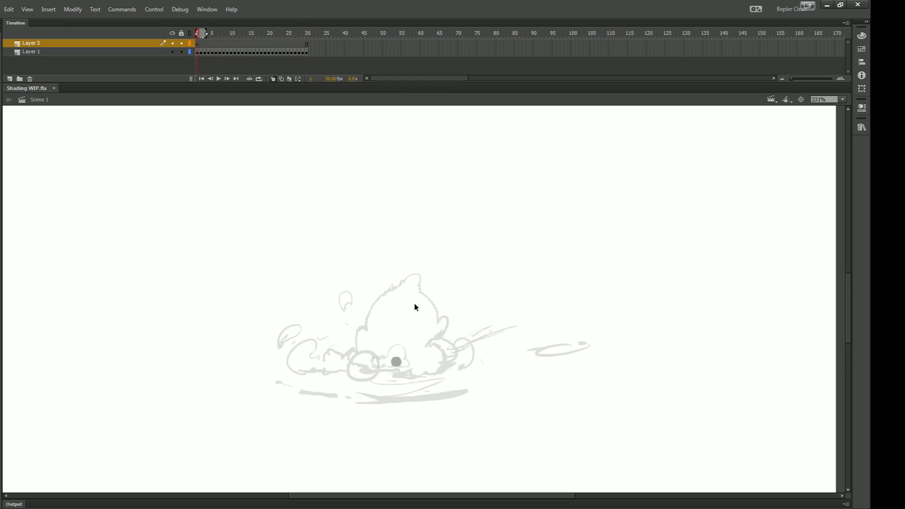
- Play the rough smoke explosion animation and step through its later frames up to frame 30
key(Return)
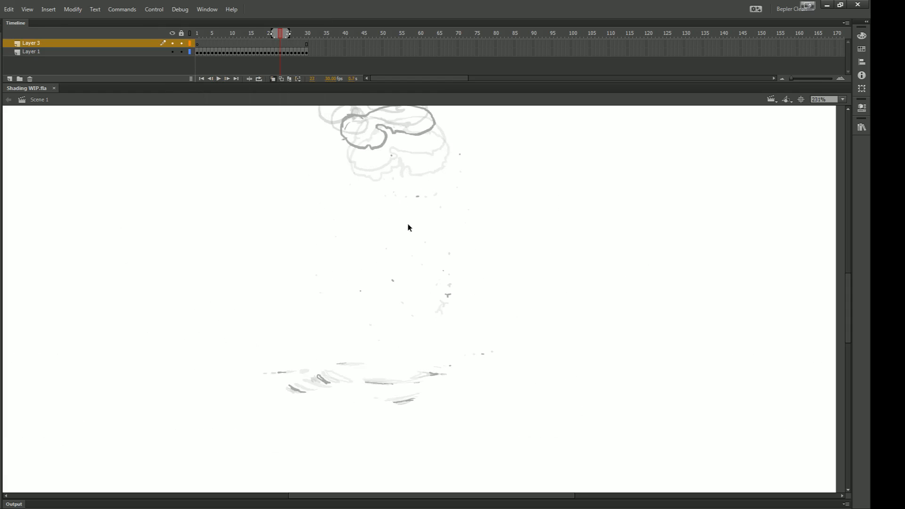
scroll(408, 228, up, 5)
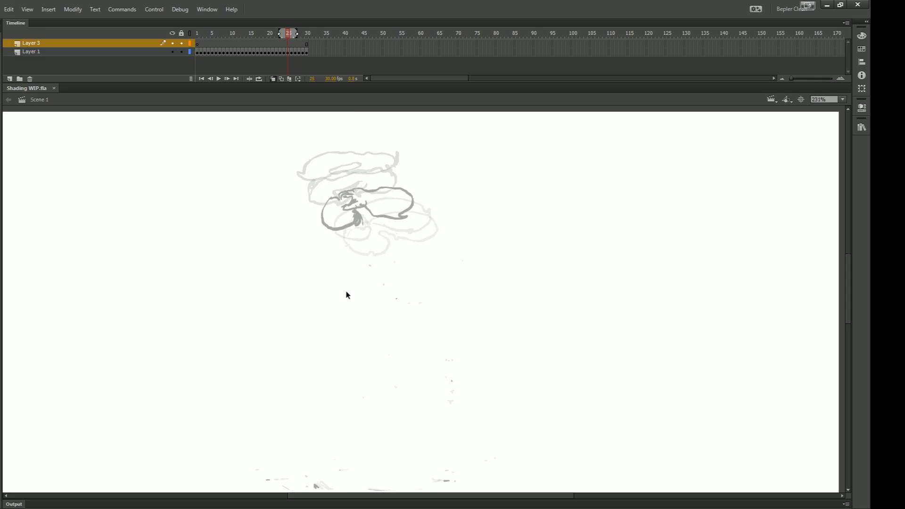
drag(359, 203, 333, 294)
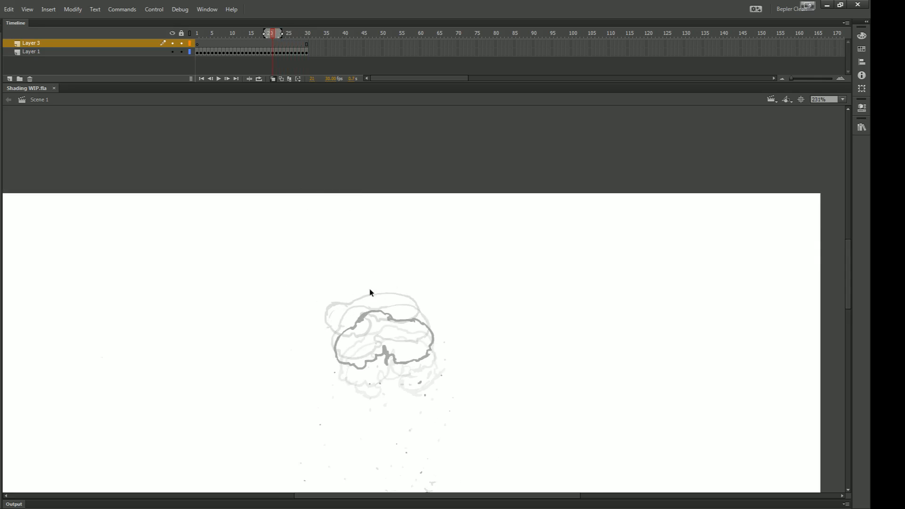
drag(385, 397, 336, 329)
key(period)
key(period)
key(period)
key(period)
key(period)
key(period)
key(period)
key(period)
key(period)
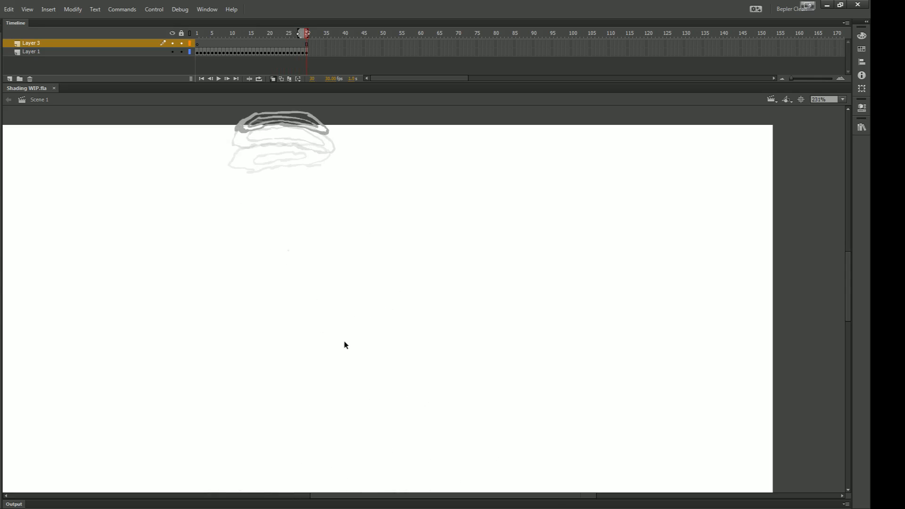
- Step backward frame by frame from frame 30 to frame 10 to study how the smoke shapes develop
key(comma)
key(comma)
key(comma)
key(comma)
key(comma)
key(comma)
key(comma)
key(comma)
key(comma)
key(comma)
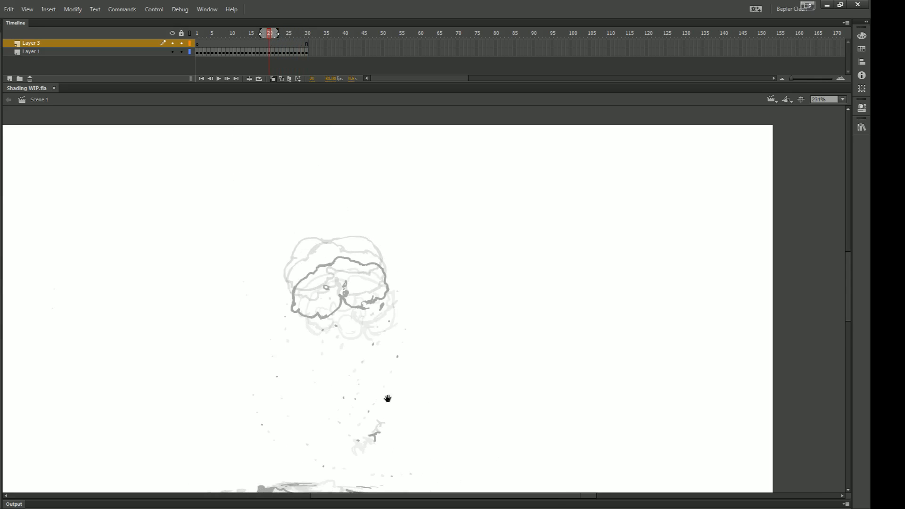
drag(388, 399, 423, 293)
key(comma)
key(comma)
key(comma)
key(comma)
key(comma)
key(comma)
key(comma)
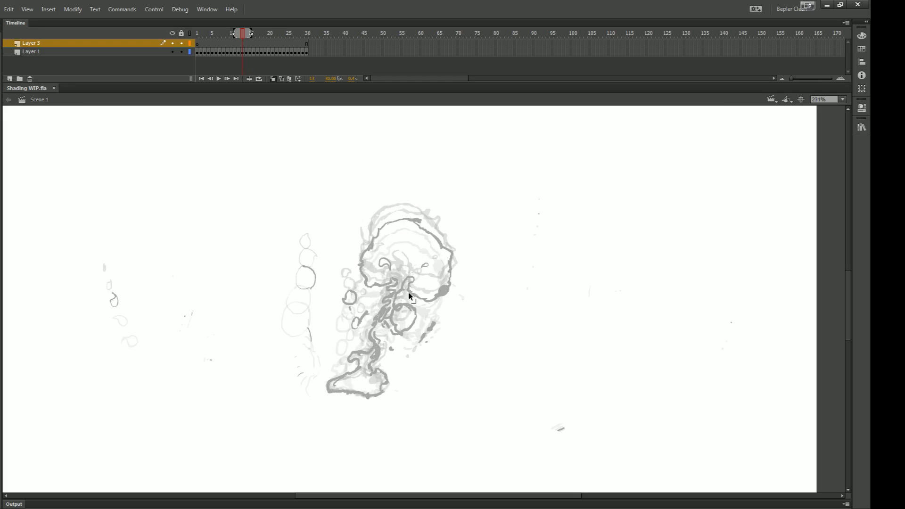
key(comma)
key(comma)
key(comma)
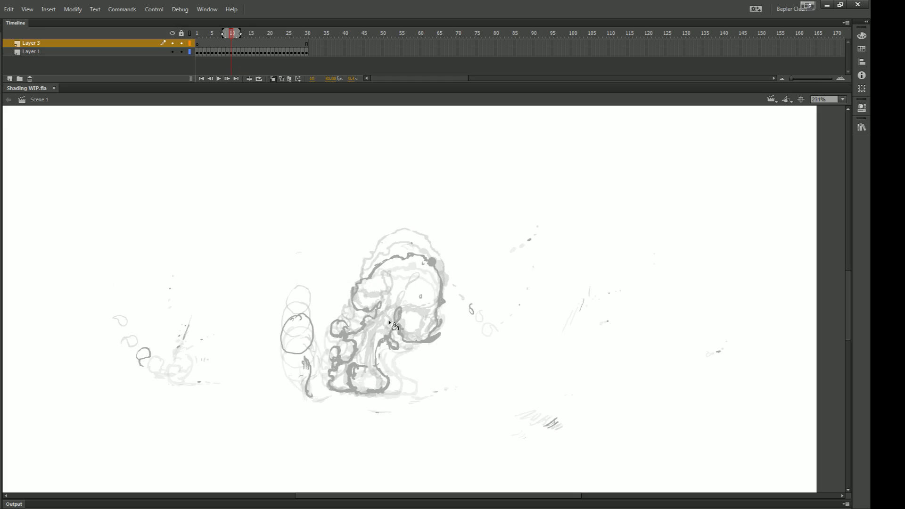
- Copy frames 1 to 30 of Layer 1 and paste them over the empty frames of the layer above
drag(198, 53, 303, 52)
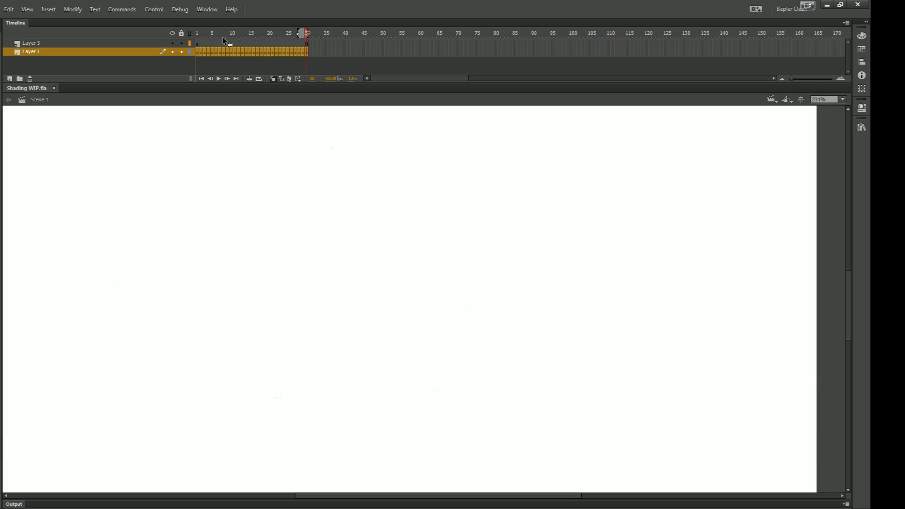
key(ctrl+alt+c)
click(106, 43)
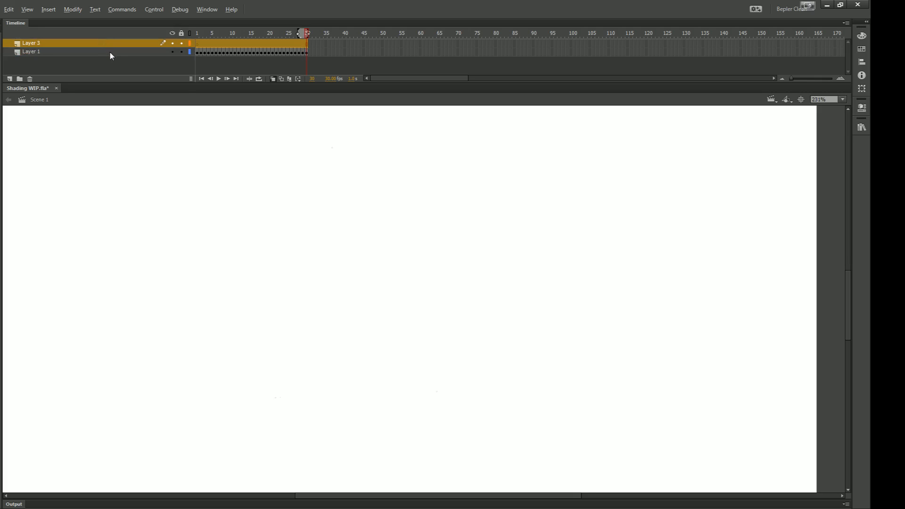
key(ctrl+alt+v)
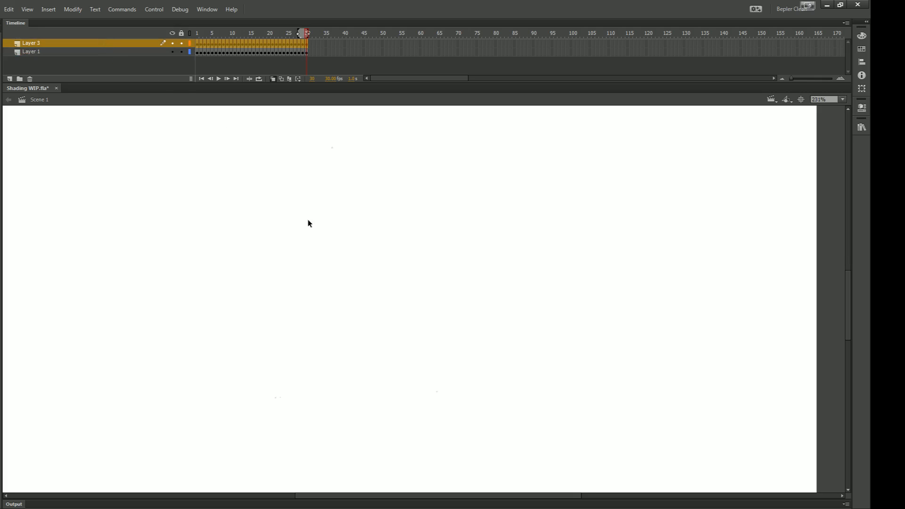
click(221, 207)
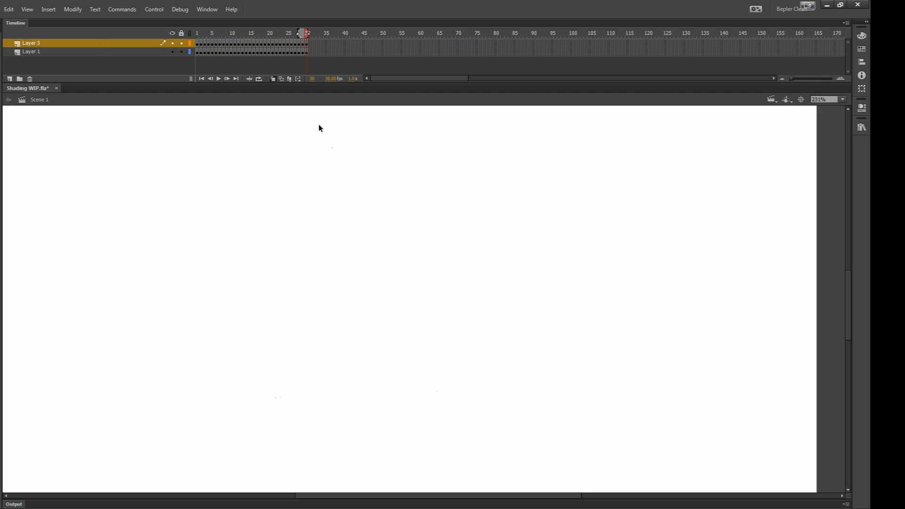
- Return to frame 1, then hide and lock the duplicated top layer
key(ctrl+minus)
key(ctrl+minus)
key(ctrl+equal)
drag(291, 34, 193, 40)
click(172, 43)
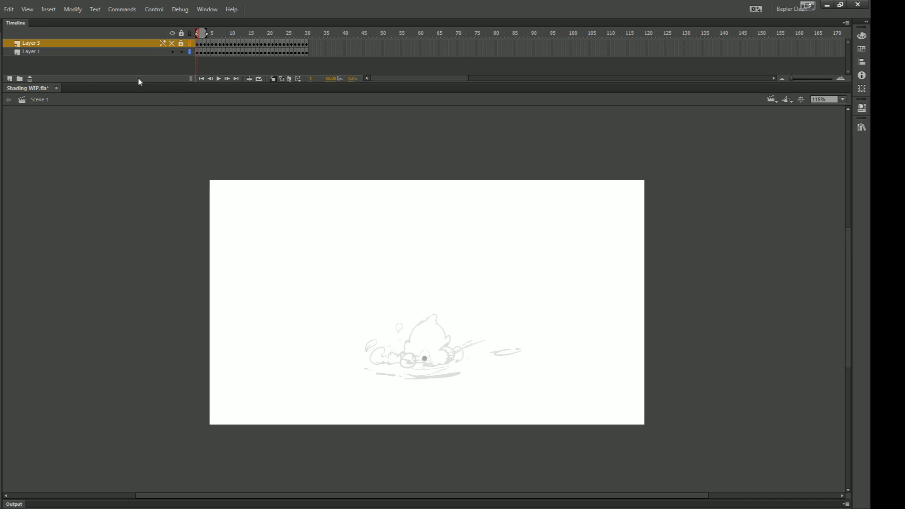
- Add a new layer directly above Layer 1 and convert its frames 1 to 30 to keyframes
click(31, 52)
click(9, 78)
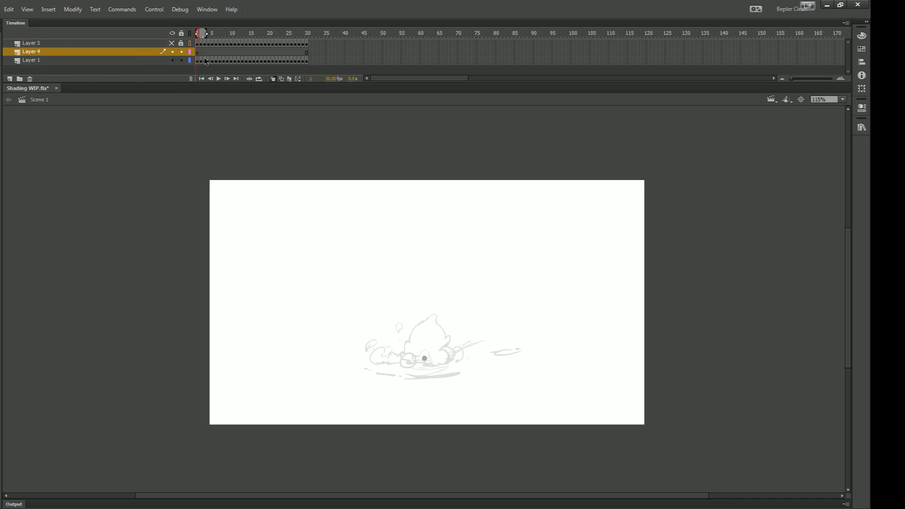
click(160, 52)
key(F6)
click(327, 227)
drag(271, 35, 197, 35)
key(ctrl+=)
key(period)
key(period)
drag(450, 395, 378, 310)
key(ctrl+=)
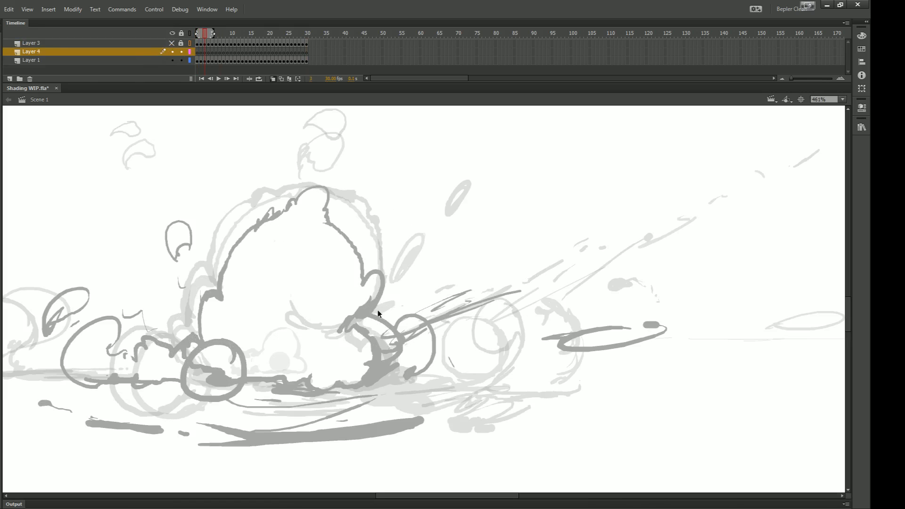
drag(292, 302, 325, 328)
key(ctrl+z)
key(ctrl+z)
mouse_move(292, 298)
mouse_down()
mouse_move(359, 291)
mouse_move(346, 301)
mouse_move(349, 323)
mouse_up()
key(ctrl+z)
drag(297, 290, 331, 332)
key(ctrl+z)
drag(305, 303, 359, 326)
key(ctrl+z)
mouse_move(289, 281)
mouse_down()
mouse_move(297, 307)
mouse_move(318, 315)
mouse_move(301, 315)
mouse_move(361, 316)
mouse_up()
key(ctrl+z)
key(ctrl+z)
mouse_move(288, 285)
mouse_down()
mouse_move(306, 320)
mouse_move(348, 327)
mouse_move(388, 304)
mouse_move(480, 291)
mouse_up()
key(ctrl+z)
drag(384, 261, 444, 311)
key(ctrl+z)
drag(398, 275, 437, 312)
key(ctrl+z)
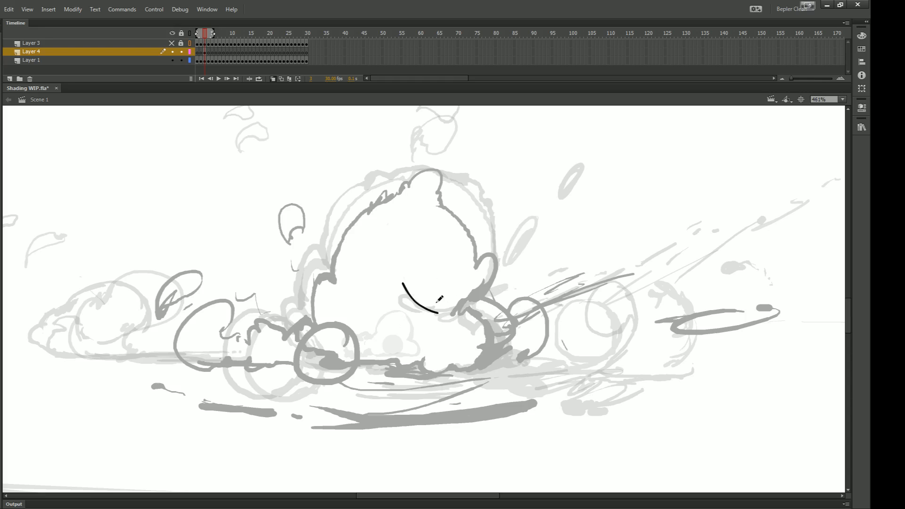
key(ctrl+z)
key(ctrl+=)
drag(481, 324, 503, 355)
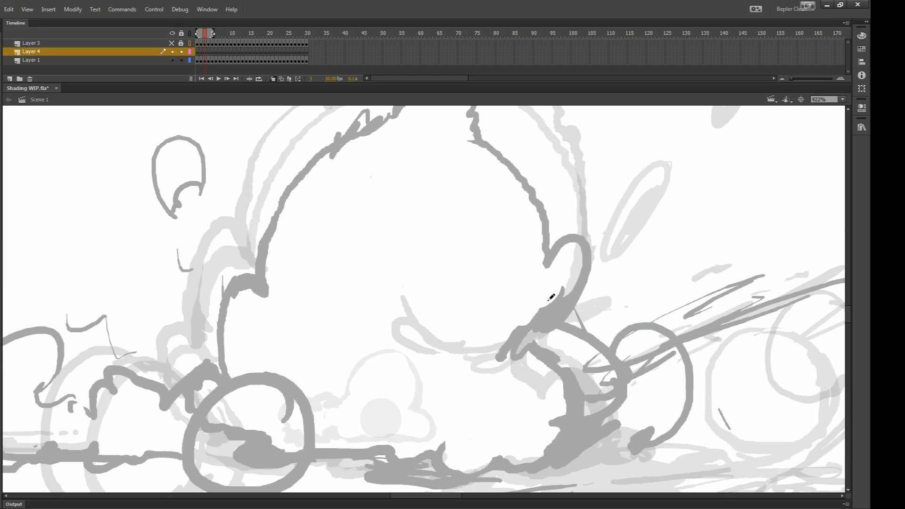
drag(555, 308, 517, 336)
key(ctrl+z)
- On frame 2 of Layer 4, draw inner contour curves that divide the small smoke puff into several rounded lobes
drag(551, 288, 580, 325)
key(comma)
key(comma)
key(period)
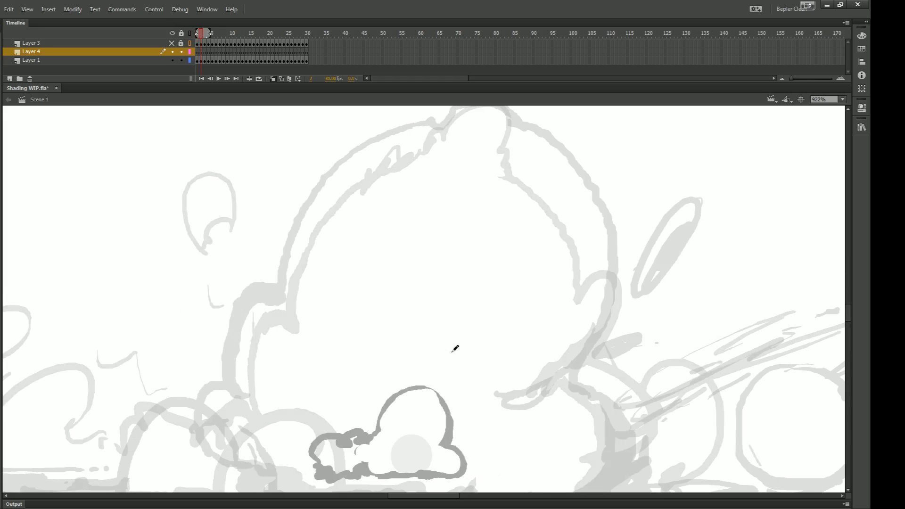
mouse_move(401, 414)
mouse_down()
mouse_move(390, 372)
mouse_move(391, 388)
mouse_move(427, 402)
mouse_move(454, 384)
mouse_move(458, 399)
mouse_move(439, 404)
mouse_move(447, 426)
mouse_up()
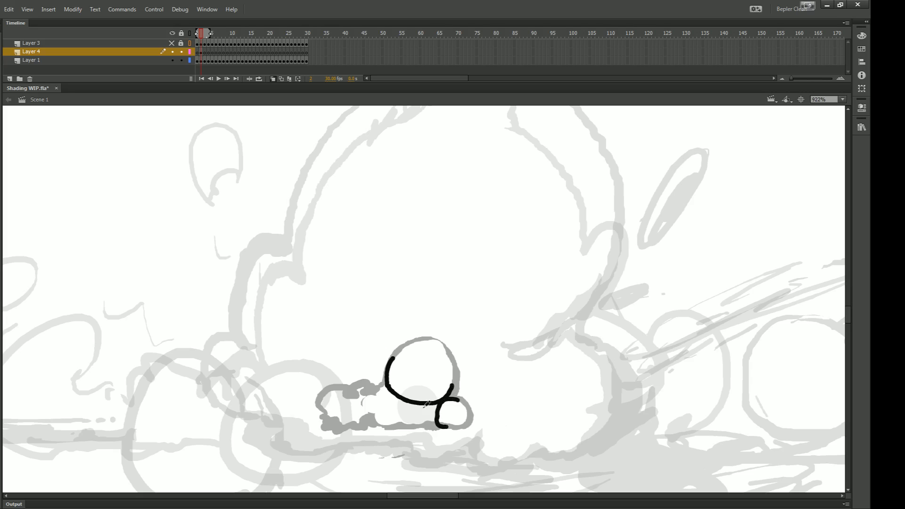
mouse_move(344, 393)
mouse_down()
mouse_move(354, 413)
mouse_move(331, 413)
mouse_move(372, 418)
mouse_move(368, 385)
mouse_move(388, 390)
mouse_move(383, 406)
mouse_move(393, 392)
mouse_move(414, 408)
mouse_move(399, 413)
mouse_move(420, 401)
mouse_up()
- On frame 3, draw the inner contour of the large rounded lobe on the right side of the smoke cloud
key(period)
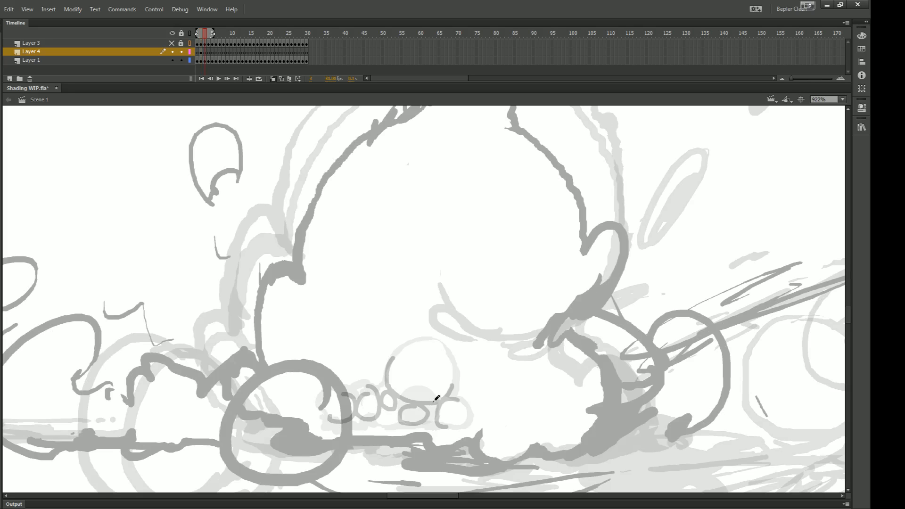
key(period)
key(comma)
drag(459, 286, 430, 341)
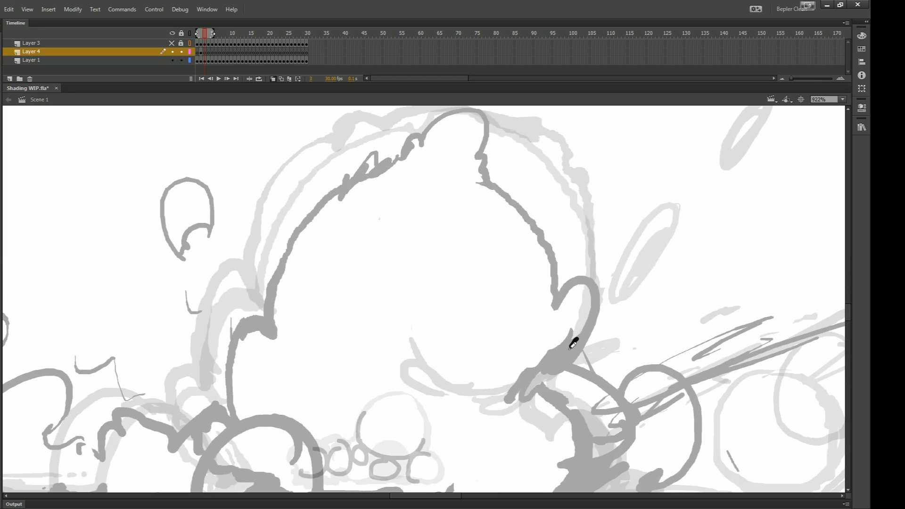
mouse_move(573, 344)
mouse_down()
mouse_move(514, 387)
mouse_move(485, 391)
mouse_move(444, 377)
mouse_move(402, 331)
mouse_up()
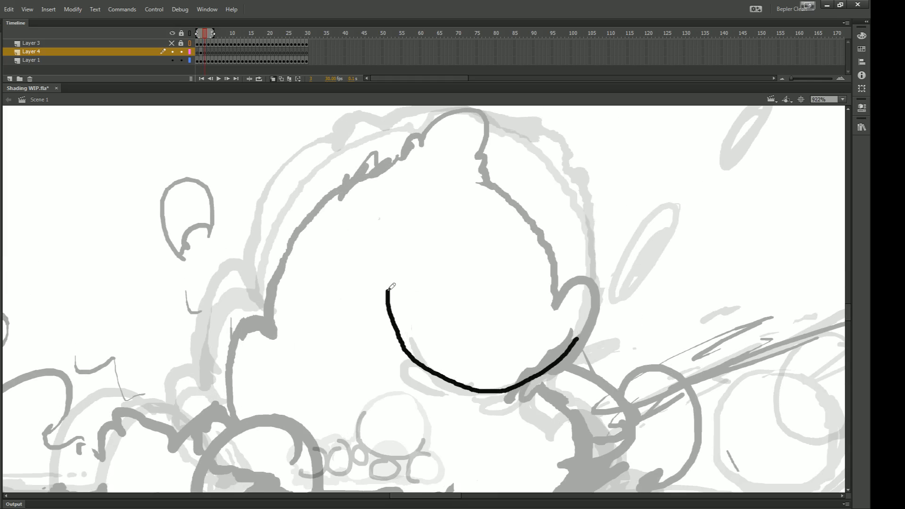
drag(394, 263, 447, 202)
key(ctrl+z)
mouse_move(394, 264)
mouse_down()
mouse_move(433, 197)
mouse_move(494, 185)
mouse_up()
drag(550, 269, 501, 272)
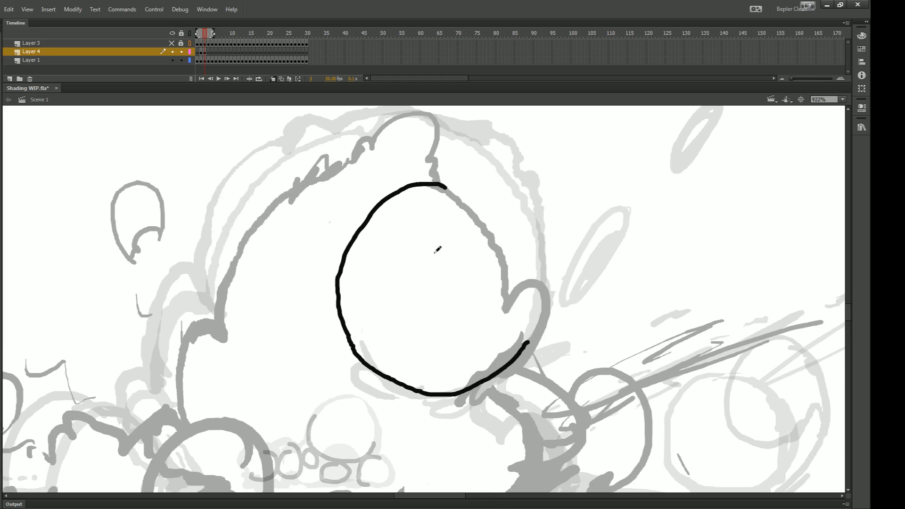
mouse_move(367, 293)
mouse_down()
mouse_move(476, 312)
mouse_move(436, 320)
mouse_move(428, 355)
mouse_up()
key(ctrl+minus)
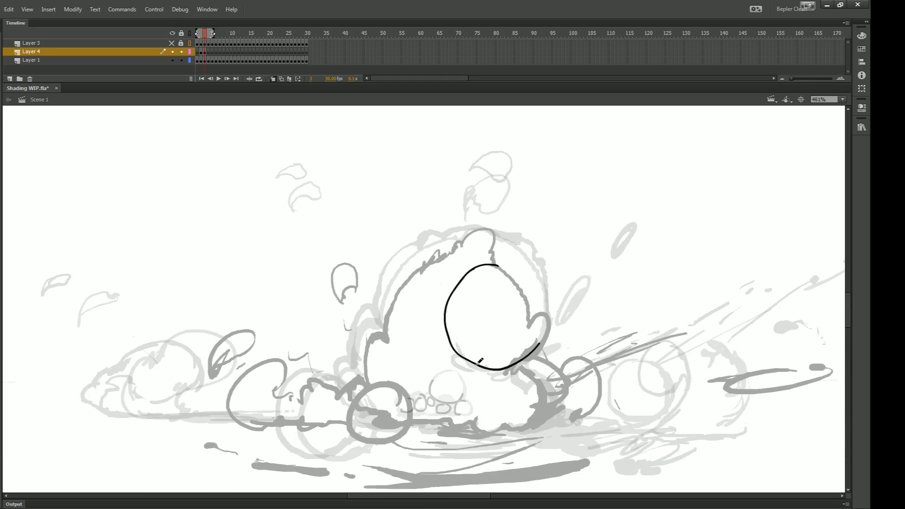
key(ctrl+equal)
mouse_move(346, 363)
mouse_down()
mouse_move(368, 392)
mouse_move(385, 386)
mouse_move(411, 346)
mouse_move(364, 351)
mouse_move(374, 383)
mouse_move(413, 352)
mouse_move(414, 284)
mouse_up()
key(ctrl+z)
key(ctrl+z)
key(ctrl+z)
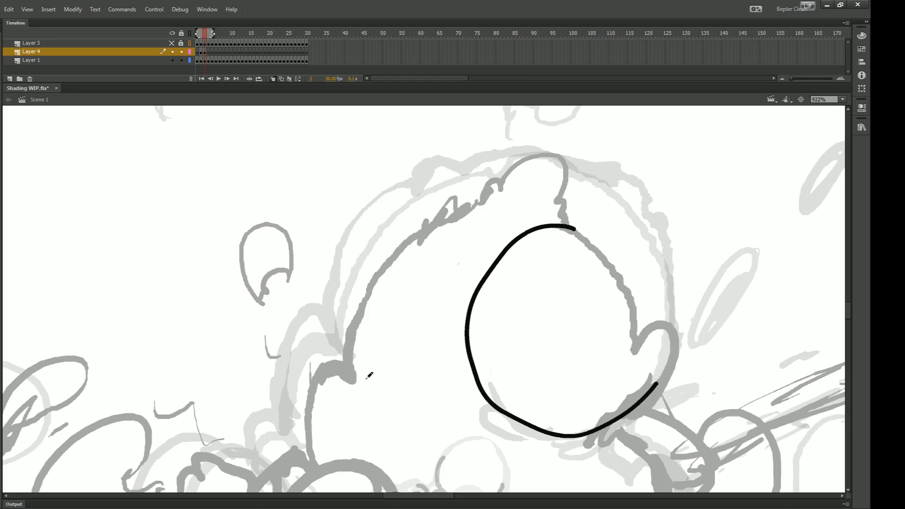
mouse_move(350, 367)
mouse_down()
mouse_move(363, 393)
mouse_move(391, 331)
mouse_move(404, 389)
mouse_move(399, 275)
mouse_move(370, 319)
mouse_move(362, 304)
mouse_move(388, 333)
mouse_up()
key(ctrl+z)
key(ctrl+z)
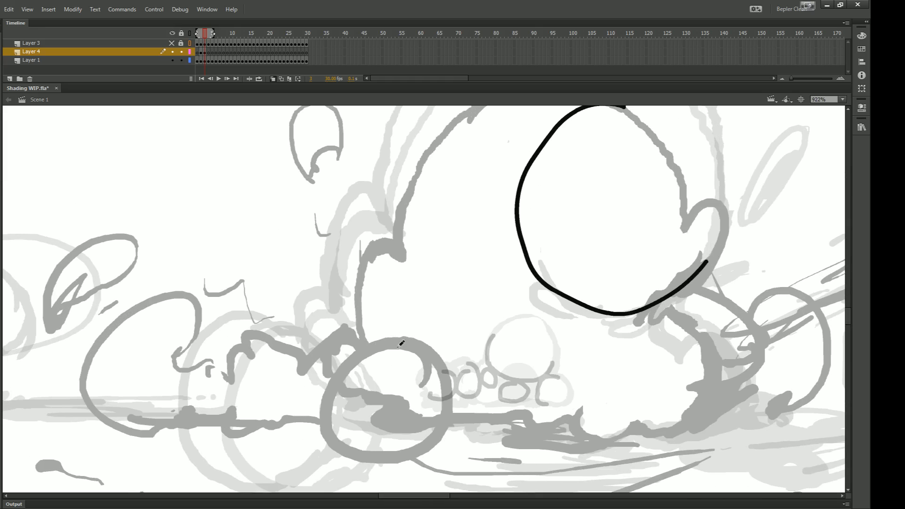
mouse_move(399, 257)
mouse_down()
mouse_move(425, 345)
mouse_move(413, 375)
mouse_move(368, 342)
mouse_up()
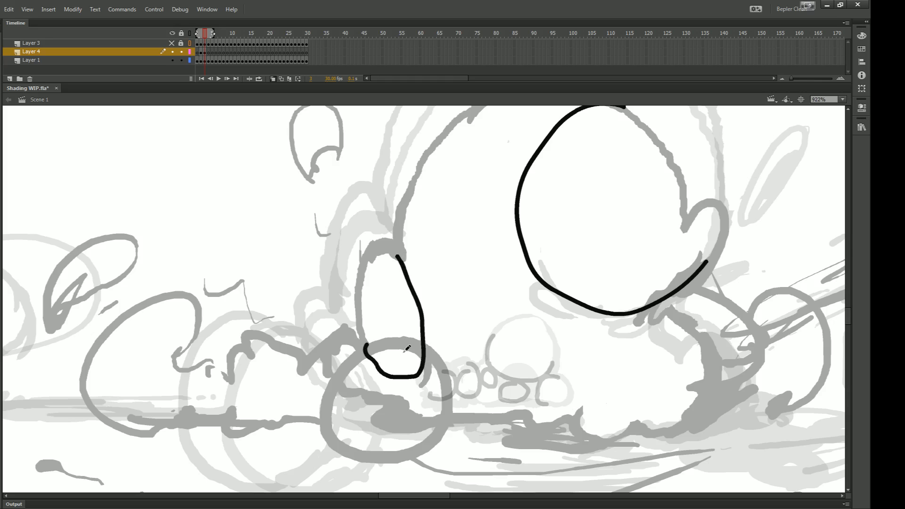
key(ctrl+z)
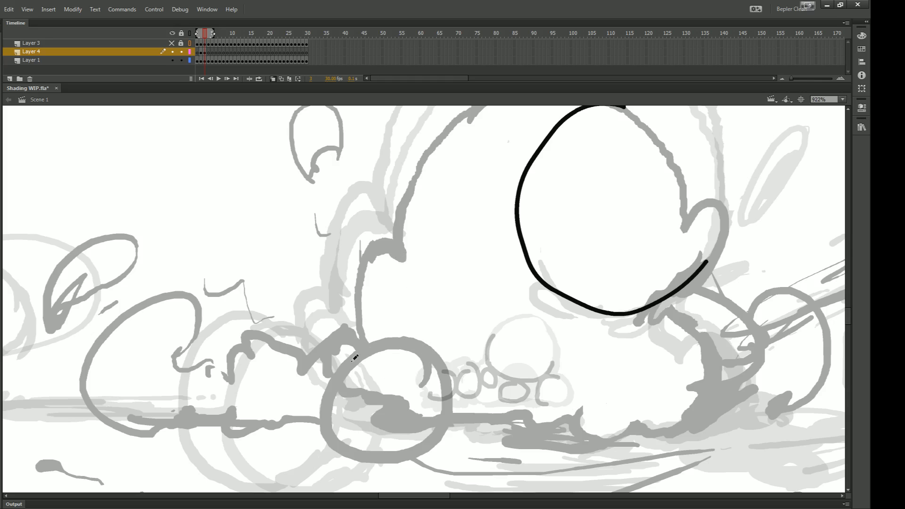
mouse_move(341, 370)
mouse_down()
mouse_move(421, 352)
mouse_move(395, 370)
mouse_up()
key(ctrl+z)
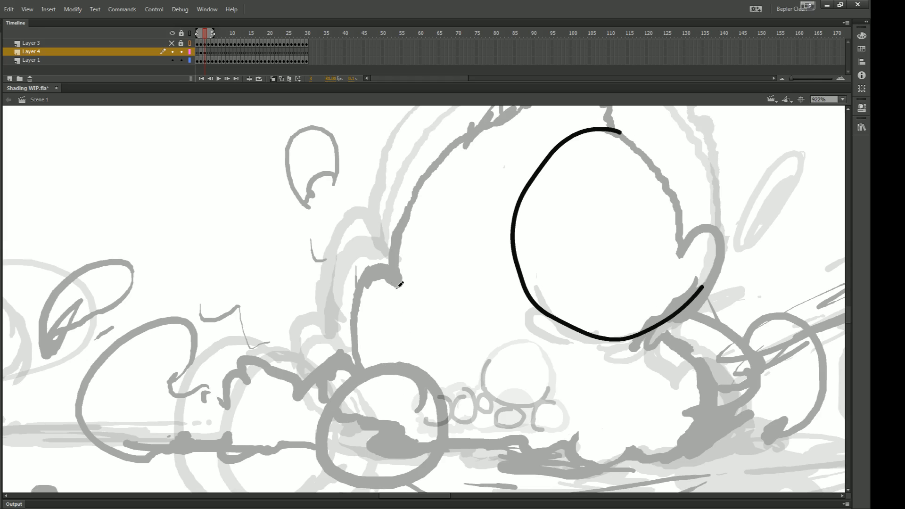
- Draw a curved contour closing off the small rounded lobe at the cloud's lower left edge
mouse_move(394, 277)
mouse_down()
mouse_move(415, 340)
mouse_move(388, 373)
mouse_up()
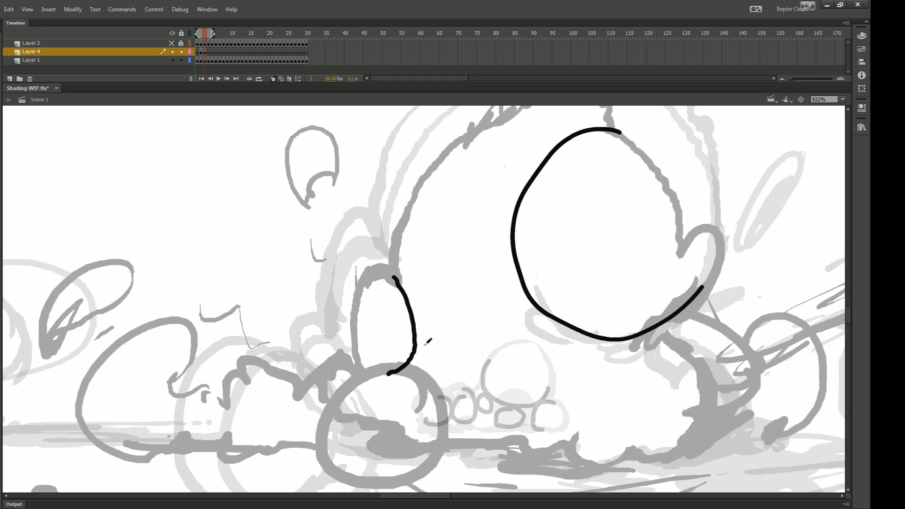
drag(427, 342, 354, 363)
drag(430, 401, 382, 368)
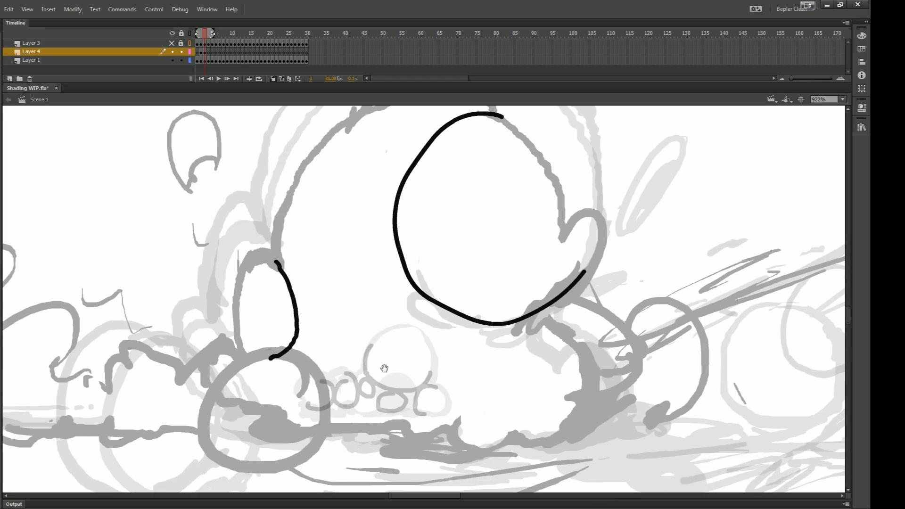
- Turn off onion skinning and draw inner contours for the cloud's elongated upper left lobe and the small bumps at its top
drag(365, 311, 401, 366)
click(273, 78)
mouse_move(397, 309)
mouse_down()
mouse_move(430, 353)
mouse_move(414, 333)
mouse_up()
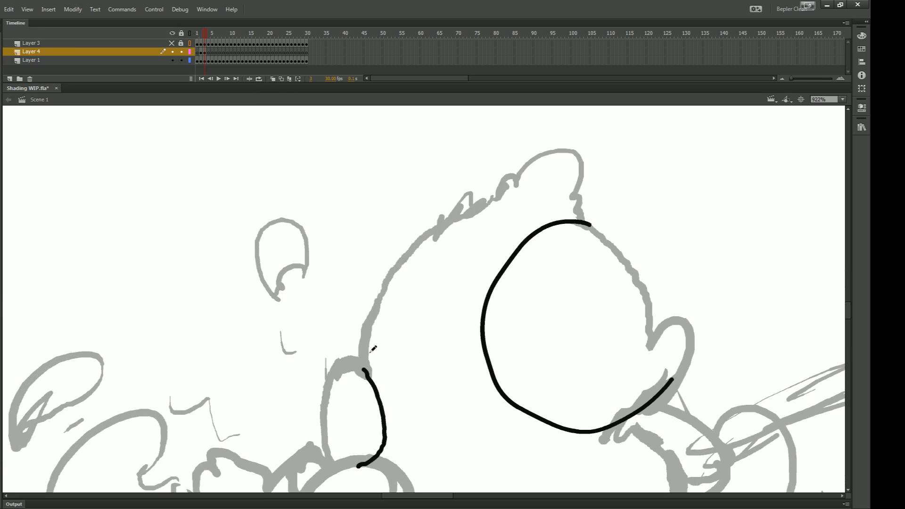
mouse_move(365, 357)
mouse_down()
mouse_move(376, 370)
mouse_move(417, 370)
mouse_move(453, 329)
mouse_move(497, 247)
mouse_move(488, 203)
mouse_up()
mouse_move(516, 183)
mouse_down()
mouse_move(503, 194)
mouse_move(512, 222)
mouse_move(549, 214)
mouse_move(559, 202)
mouse_move(564, 214)
mouse_up()
drag(490, 202, 503, 192)
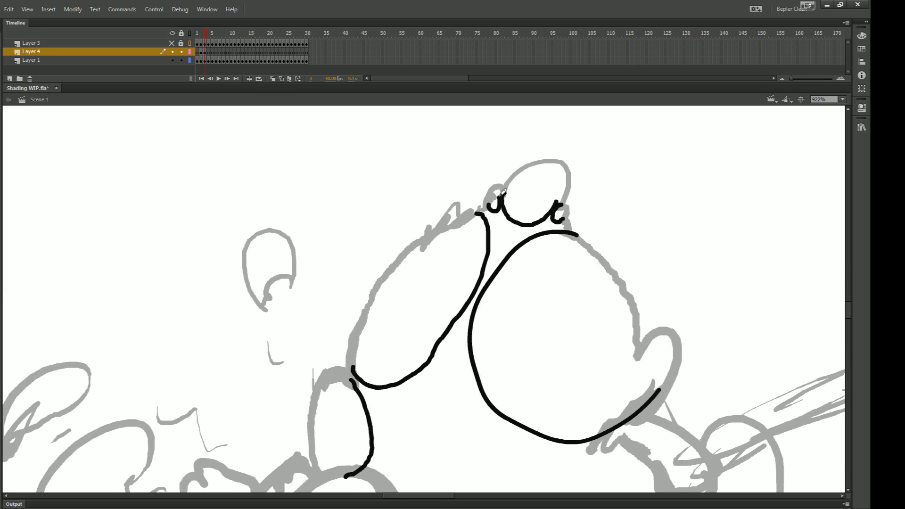
- Draw inner contours for the rounded lobe at the cloud's lower right and the small lobe beside it at the base
drag(480, 334, 440, 256)
mouse_move(558, 375)
mouse_down()
mouse_move(470, 281)
mouse_move(413, 313)
mouse_up()
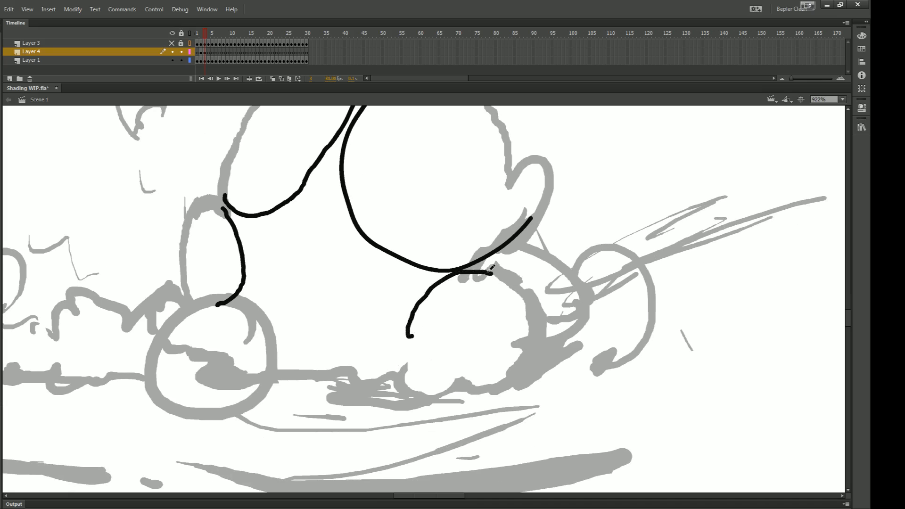
key(ctrl+z)
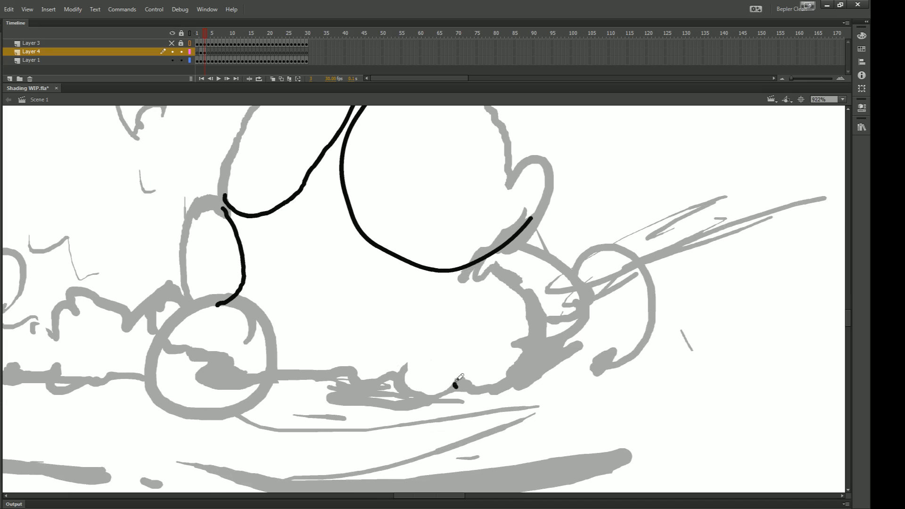
drag(456, 383, 476, 385)
key(ctrl+z)
mouse_move(481, 273)
mouse_down()
mouse_move(404, 318)
mouse_move(409, 368)
mouse_move(414, 353)
mouse_move(454, 366)
mouse_move(440, 326)
mouse_move(465, 275)
mouse_move(481, 273)
mouse_up()
key(ctrl+z)
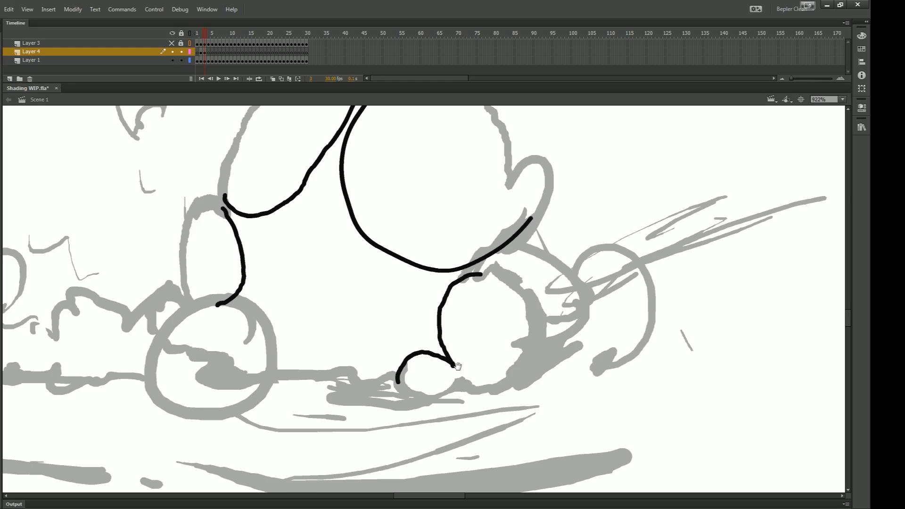
- Draw the inner contour of a second small lobe at the cloud's base, adjoining the existing small lobe
mouse_move(457, 366)
mouse_down()
mouse_move(510, 350)
mouse_move(465, 386)
mouse_move(470, 351)
mouse_move(429, 353)
mouse_move(423, 366)
mouse_up()
key(ctrl+z)
drag(413, 314, 434, 338)
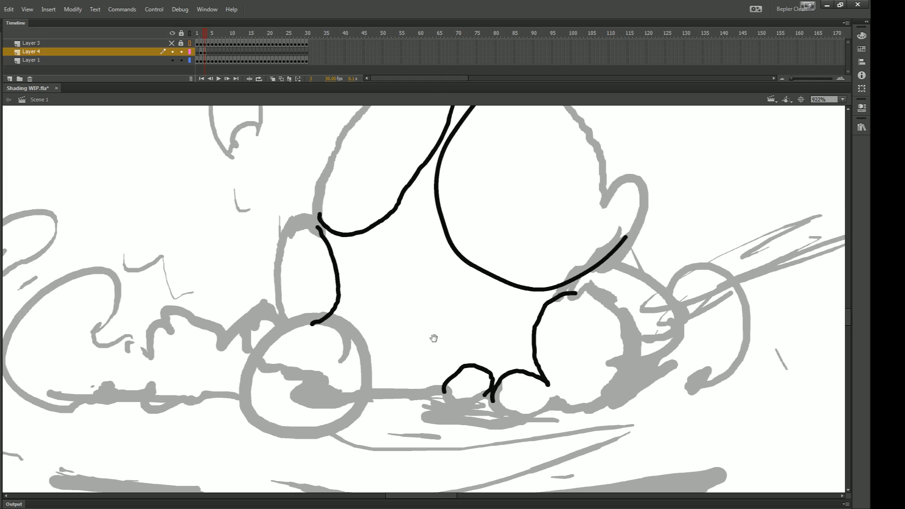
- Draw a round lobe contour in the cloud's lower centre, shift it clear of the large right lobe and close its outline
mouse_move(415, 292)
mouse_down()
mouse_move(430, 361)
mouse_move(414, 329)
mouse_move(398, 330)
mouse_move(405, 317)
mouse_up()
mouse_move(430, 265)
mouse_down()
mouse_move(344, 296)
mouse_move(366, 367)
mouse_move(421, 392)
mouse_move(455, 368)
mouse_move(465, 294)
mouse_move(430, 269)
mouse_up()
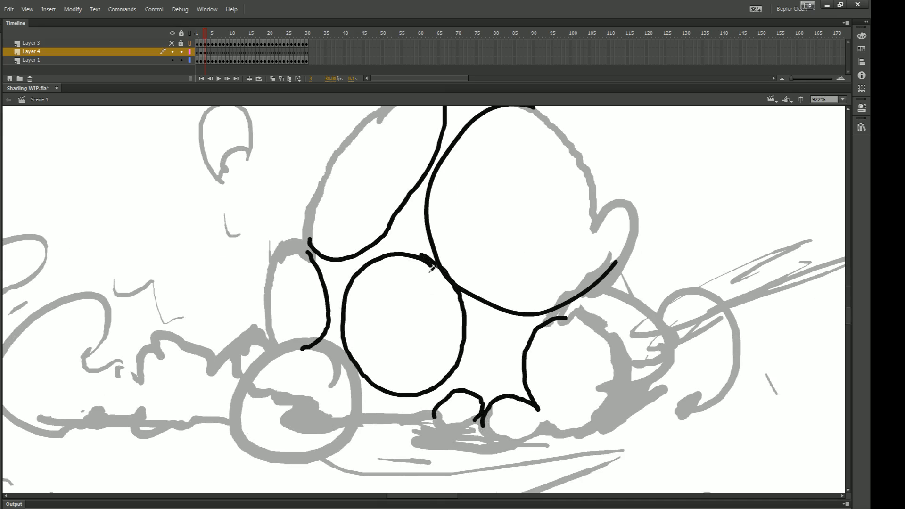
click(464, 330)
drag(451, 335, 452, 352)
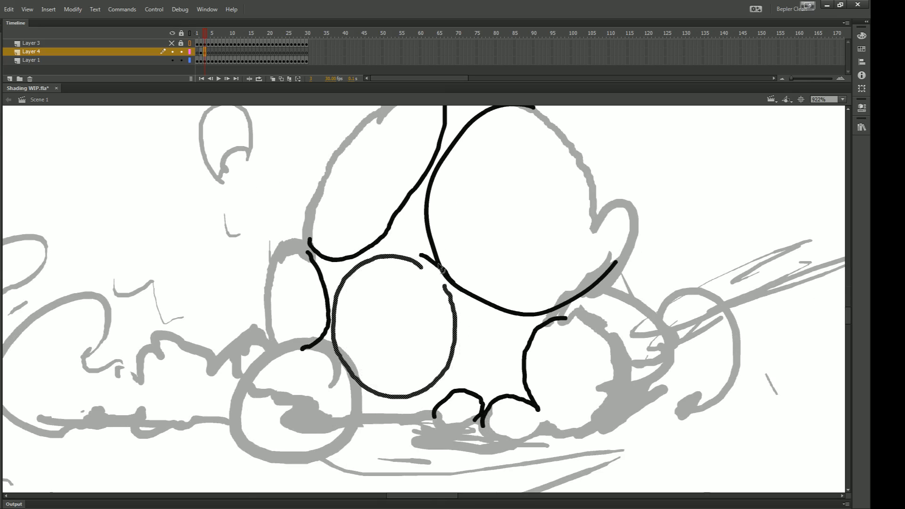
click(434, 264)
key(Delete)
mouse_move(422, 268)
mouse_down()
mouse_move(445, 295)
mouse_move(422, 268)
mouse_up()
key(ctrl+z)
key(ctrl+z)
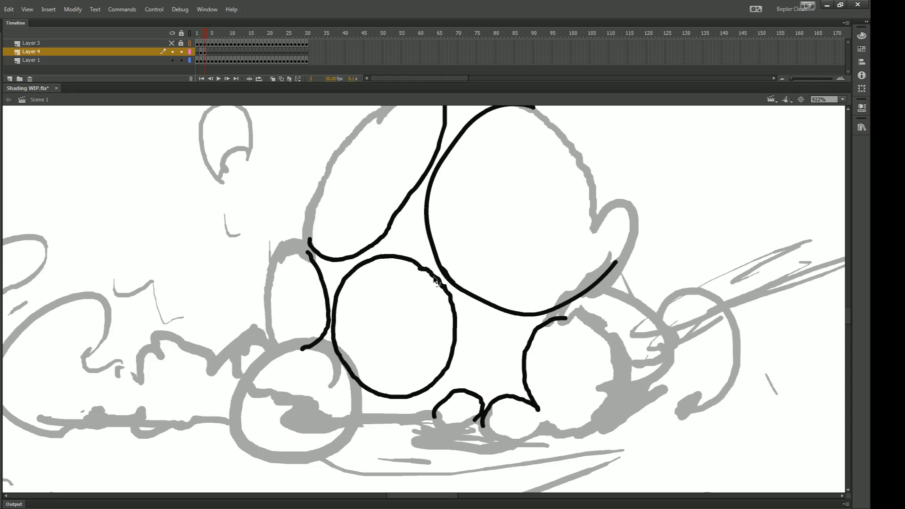
key(ctrl+minus)
mouse_move(640, 187)
mouse_down()
mouse_move(548, 185)
mouse_move(443, 223)
mouse_move(521, 212)
mouse_move(471, 273)
mouse_move(454, 271)
mouse_up()
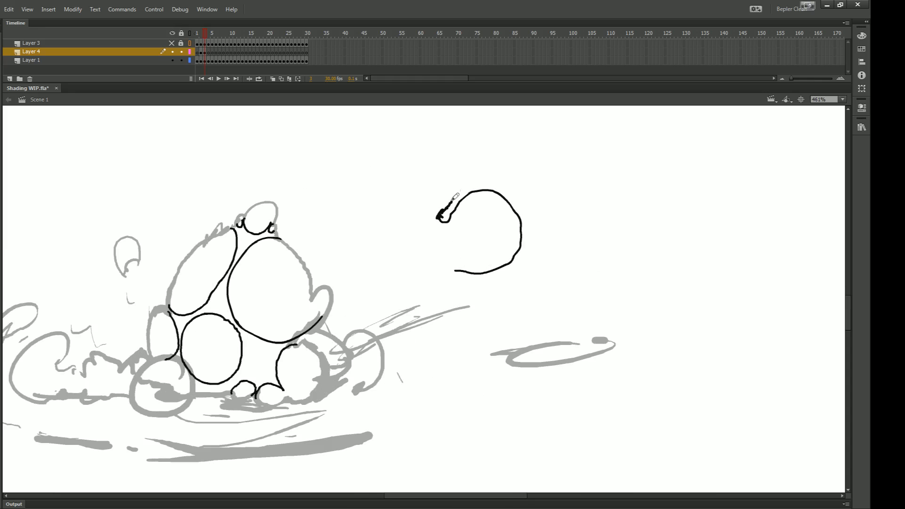
key(ctrl+z)
mouse_move(458, 190)
mouse_down()
mouse_move(440, 128)
mouse_move(410, 121)
mouse_move(445, 186)
mouse_move(423, 172)
mouse_up()
drag(519, 218, 490, 263)
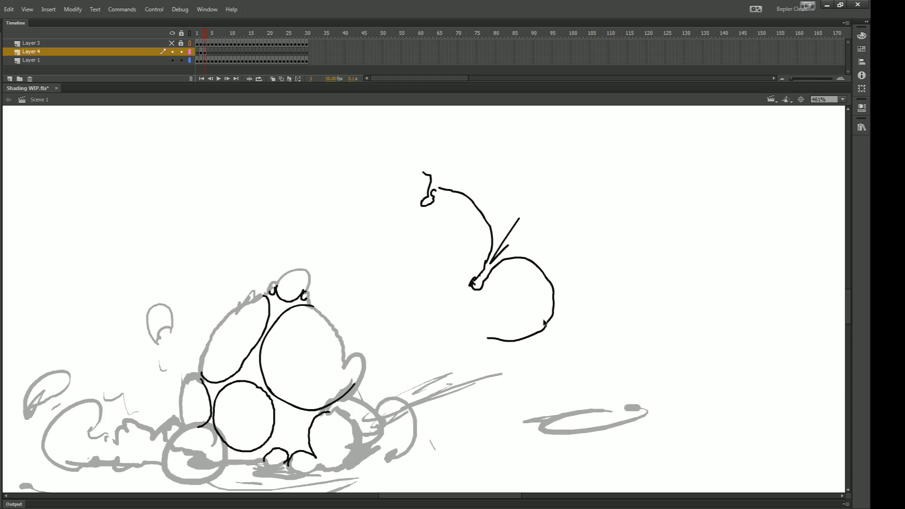
mouse_move(582, 354)
mouse_down()
mouse_move(448, 244)
mouse_move(379, 152)
mouse_up()
key(Delete)
- Draw a smaller round contour overlapping the central lobe and the underside of the large right lobe
drag(452, 240, 582, 156)
key(ctrl+=)
mouse_move(433, 338)
mouse_down()
mouse_move(422, 285)
mouse_move(410, 313)
mouse_move(385, 334)
mouse_move(426, 340)
mouse_move(413, 314)
mouse_move(393, 336)
mouse_move(425, 332)
mouse_up()
key(ctrl+z)
key(ctrl+z)
key(ctrl+z)
drag(425, 299, 384, 343)
key(ctrl+z)
drag(437, 285, 391, 366)
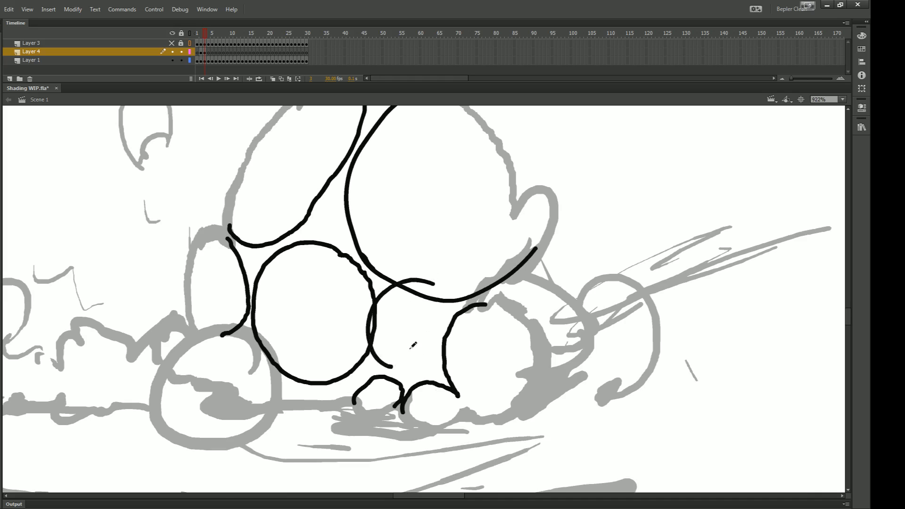
key(ctrl+z)
mouse_move(395, 308)
mouse_down()
mouse_move(421, 307)
mouse_move(420, 358)
mouse_move(442, 281)
mouse_move(390, 359)
mouse_move(471, 325)
mouse_move(443, 266)
mouse_move(408, 281)
mouse_move(451, 295)
mouse_move(456, 330)
mouse_up()
key(ctrl+z)
- Delete the overlapping line segments where the smaller circle crosses the central lobe and the large right lobe
key(v)
click(445, 333)
shift+click(463, 336)
shift+click(489, 302)
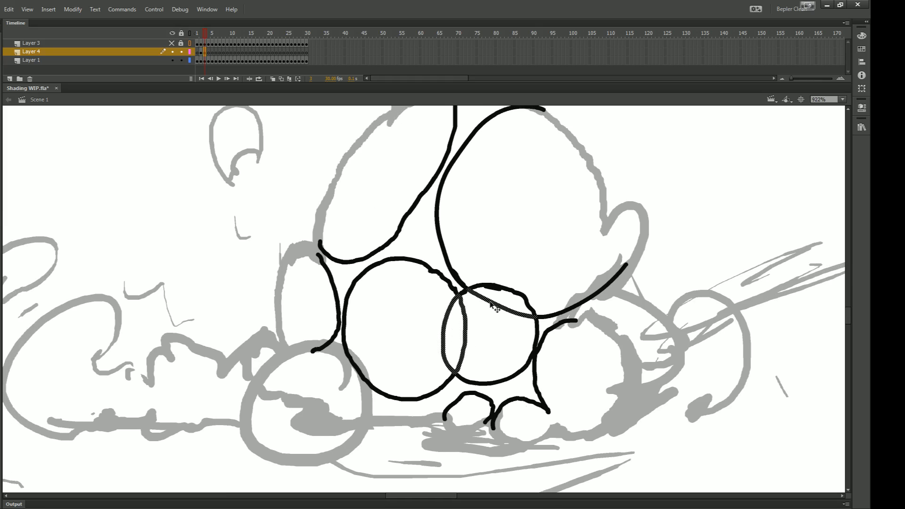
key(Delete)
key(b)
key(ctrl+minus)
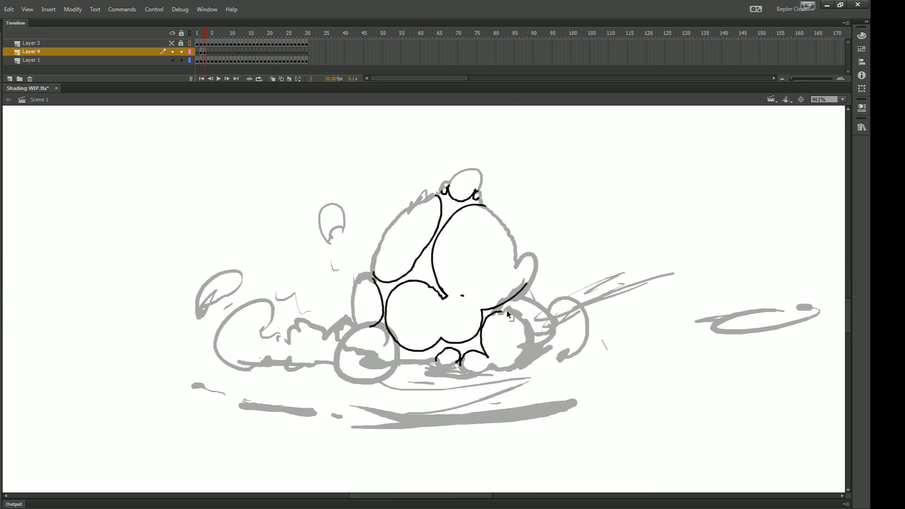
key(ctrl+equal)
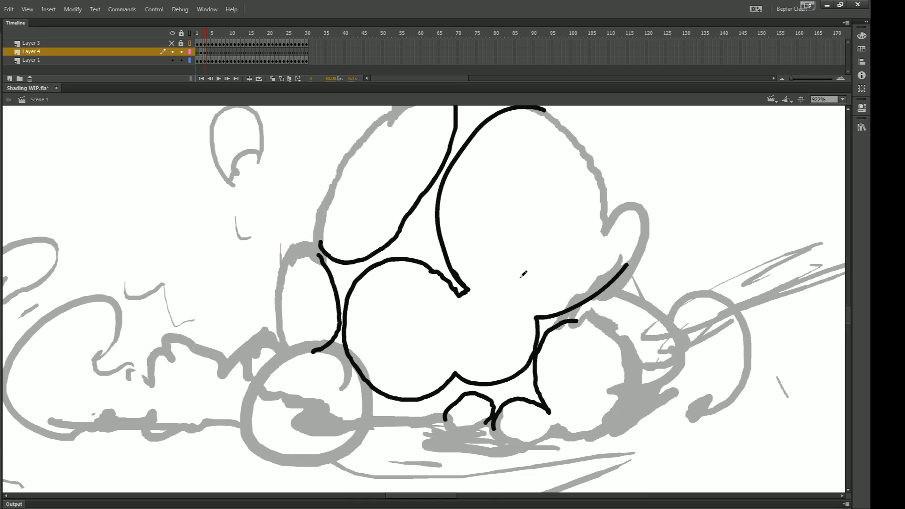
- Draw a small rounded lobe on the upper left lobe's inner contour and delete the line segment it overlaps
mouse_move(510, 279)
mouse_down()
mouse_move(491, 323)
mouse_move(483, 314)
mouse_up()
drag(406, 303, 476, 325)
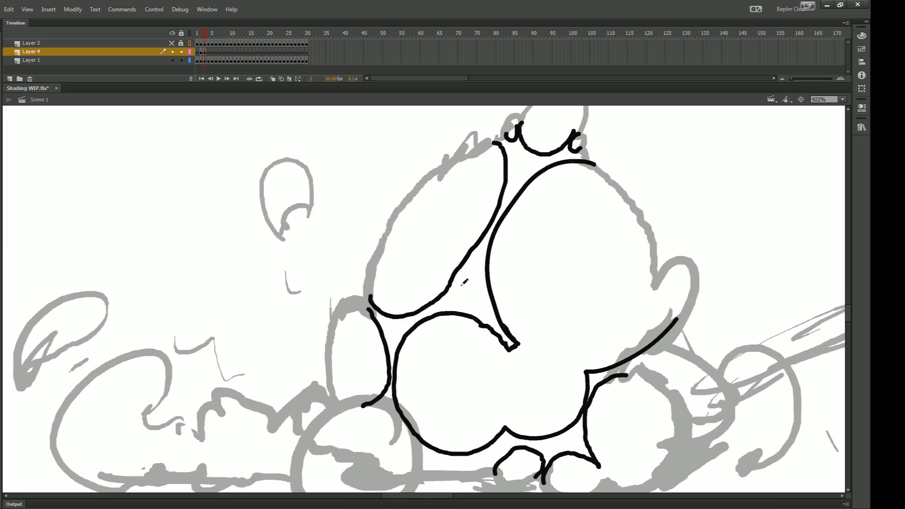
mouse_move(455, 276)
mouse_down()
mouse_move(472, 294)
mouse_move(489, 258)
mouse_move(461, 262)
mouse_up()
ctrl+click(460, 269)
key(Delete)
- Advance to frame 4 and turn on onion skinning
drag(496, 349, 561, 325)
key(ctrl+equal)
mouse_move(783, 347)
mouse_down()
mouse_move(465, 305)
mouse_move(465, 297)
mouse_up()
mouse_move(242, 304)
mouse_down()
mouse_move(382, 301)
mouse_move(500, 342)
mouse_up()
drag(346, 352, 441, 335)
key(period)
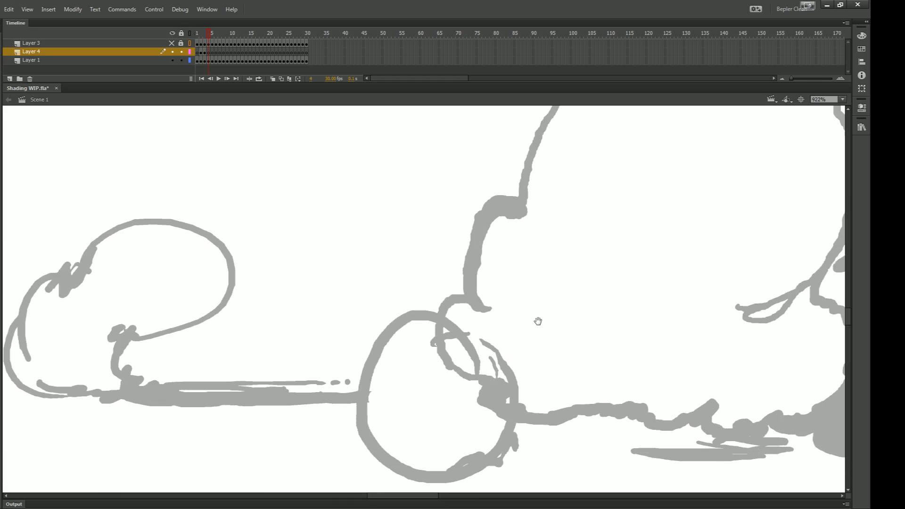
drag(537, 321, 373, 377)
click(273, 79)
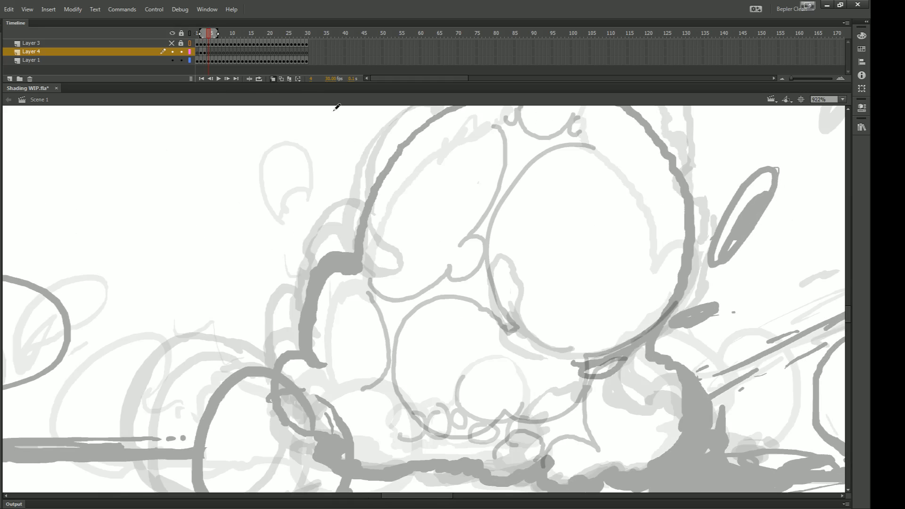
- Lock Layer 1 to keep it out of the onion skin, keep it visible, and compare frame 4 with frame 3
click(180, 61)
click(171, 60)
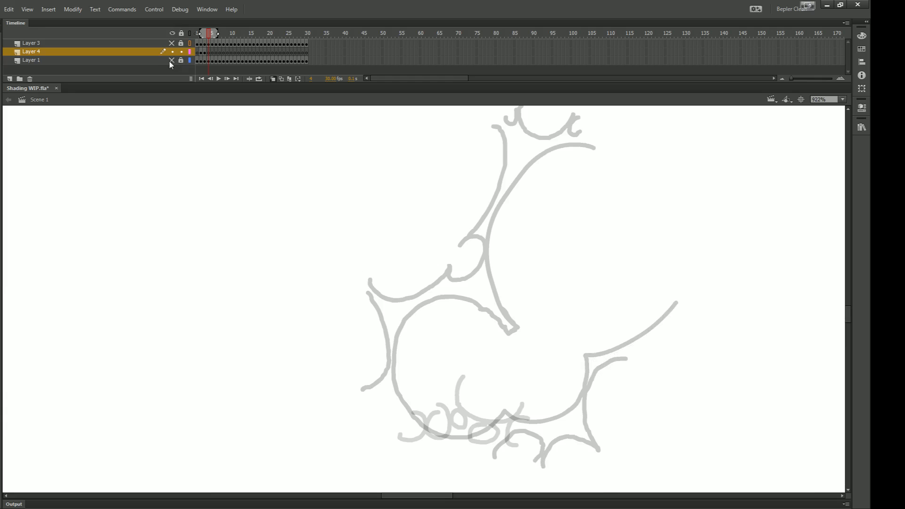
click(172, 60)
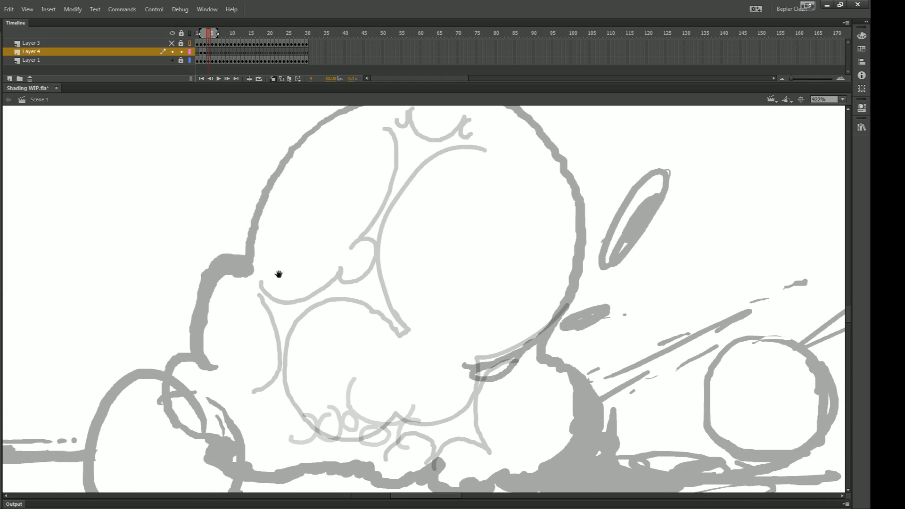
key(ctrl+minus)
key(comma)
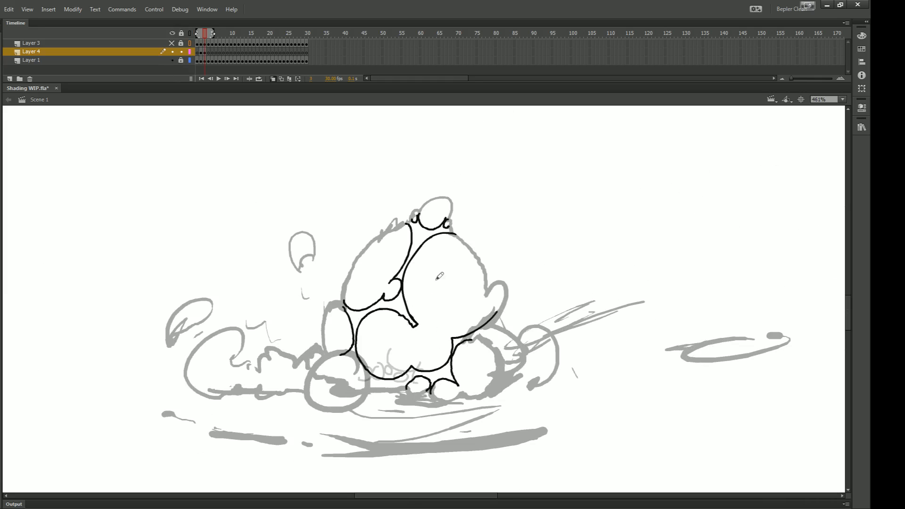
key(period)
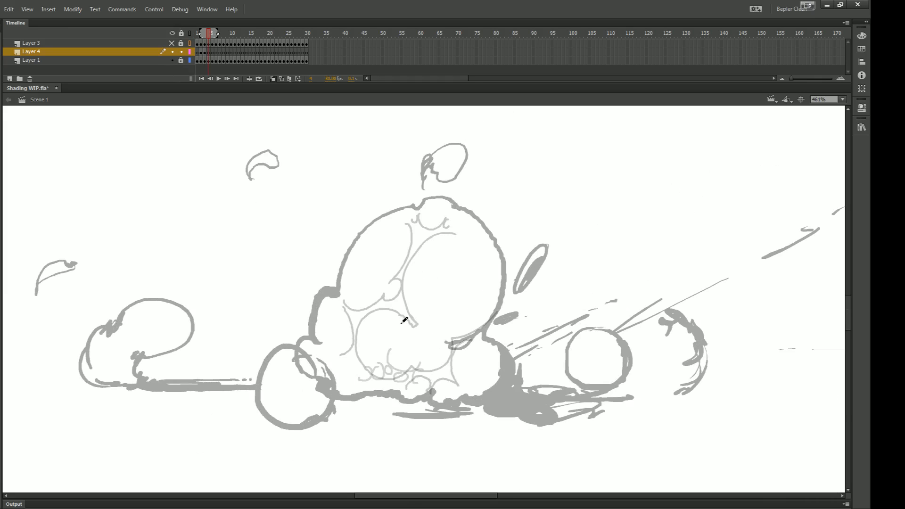
- On frame 4, draw the inner contour of the elongated upper left lobe, following the onion-skinned line of the previous frame
key(ctrl+equal)
drag(311, 283, 355, 337)
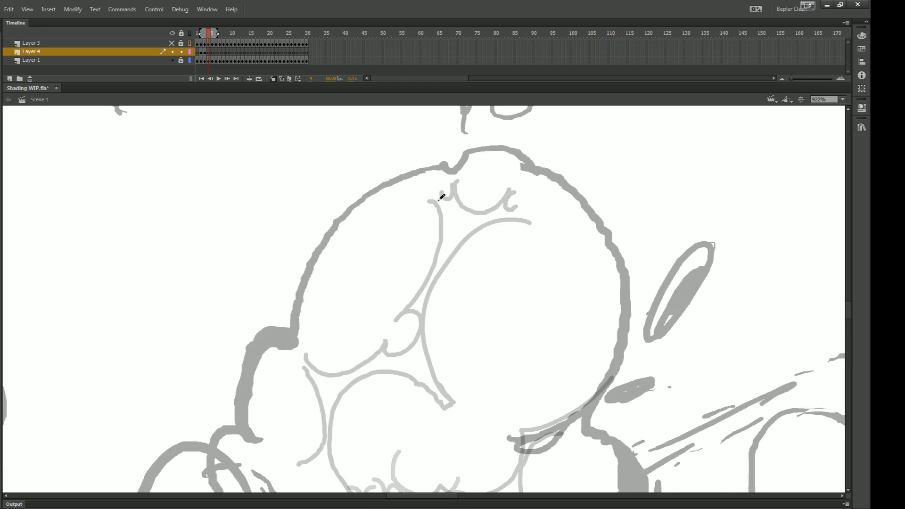
drag(442, 196, 441, 242)
key(ctrl+z)
key(ctrl+z)
mouse_move(289, 330)
mouse_down()
mouse_move(308, 357)
mouse_move(347, 365)
mouse_up()
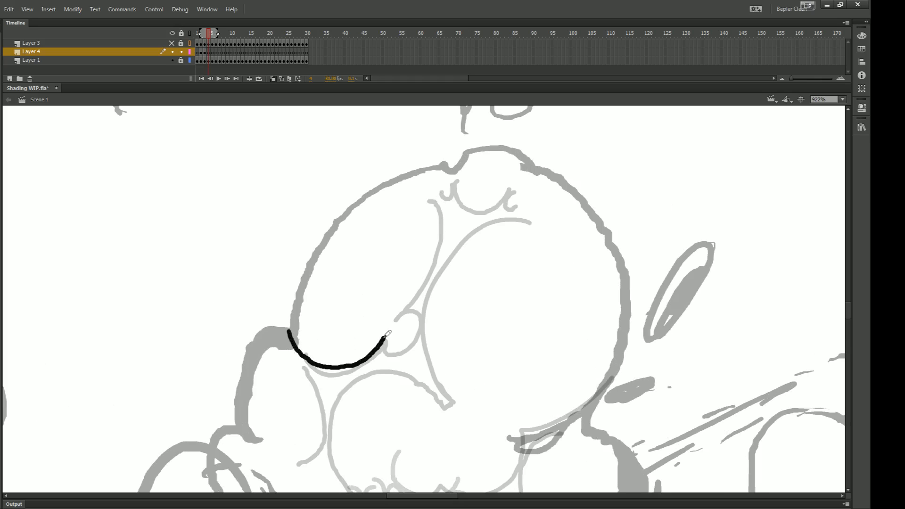
key(ctrl+z)
drag(405, 326, 394, 346)
key(ctrl+z)
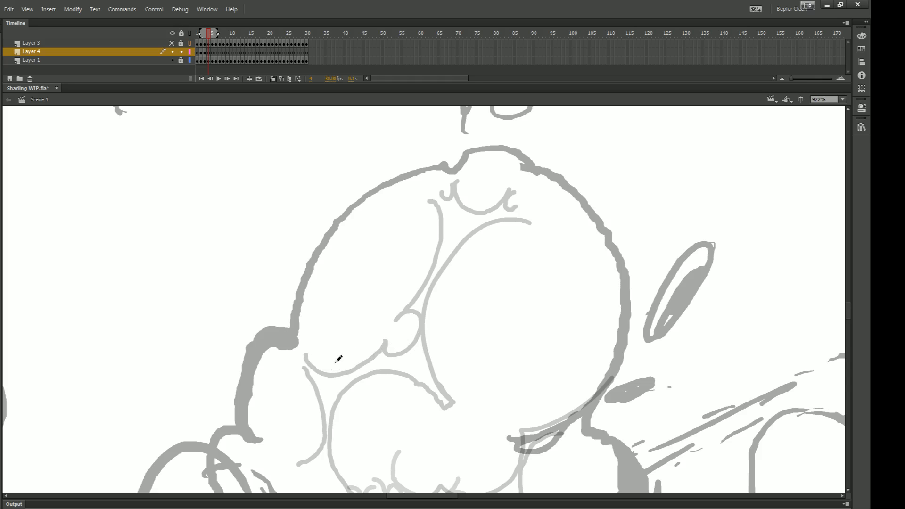
mouse_move(294, 330)
mouse_down()
mouse_move(306, 357)
mouse_move(324, 365)
mouse_move(305, 358)
mouse_move(348, 365)
mouse_move(389, 337)
mouse_move(427, 278)
mouse_move(443, 221)
mouse_move(443, 172)
mouse_up()
key(ctrl+z)
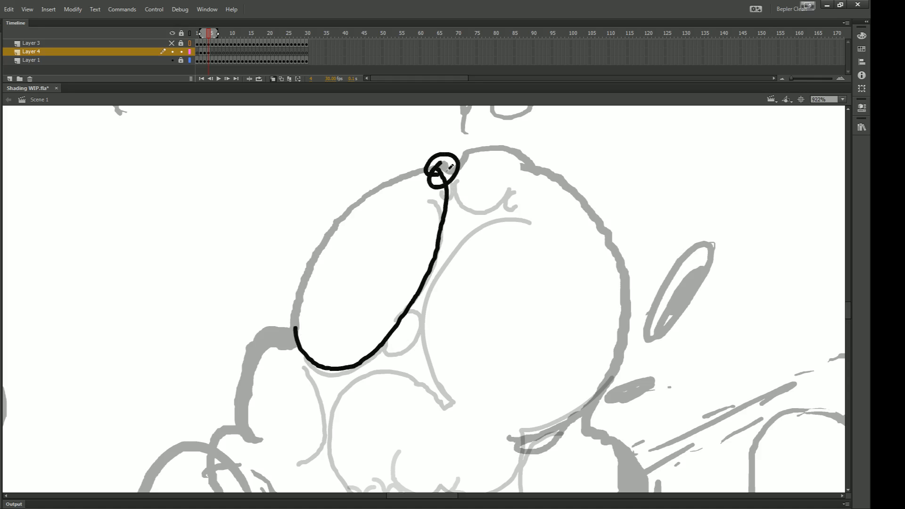
key(ctrl+z)
drag(304, 346, 316, 332)
key(ctrl+z)
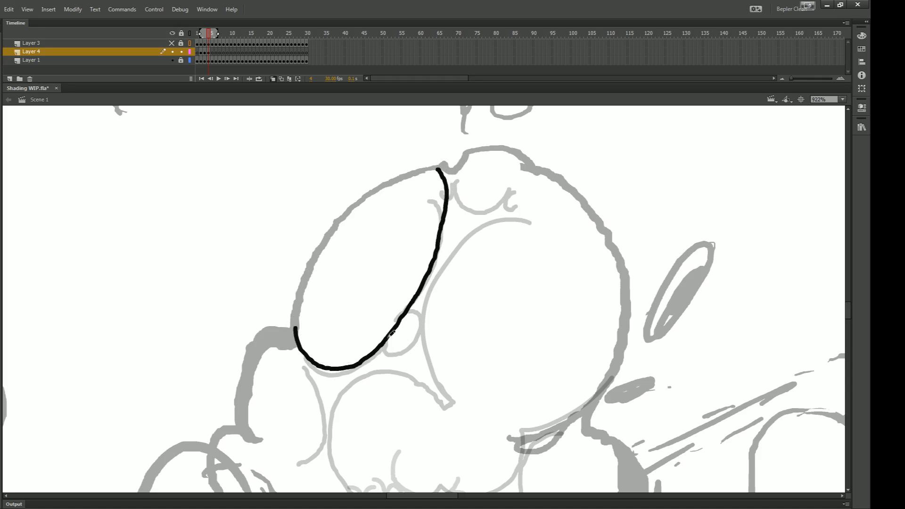
drag(389, 337, 377, 355)
key(ctrl+z)
drag(455, 164, 446, 161)
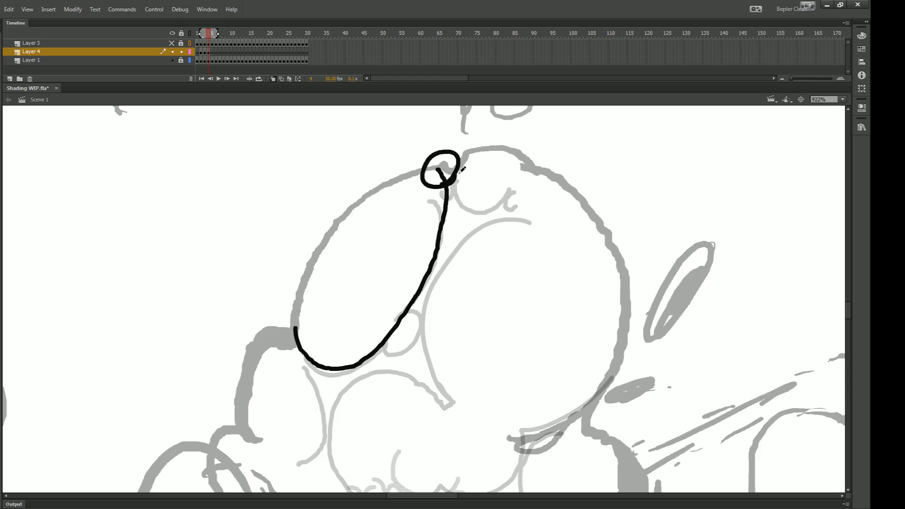
key(ctrl+z)
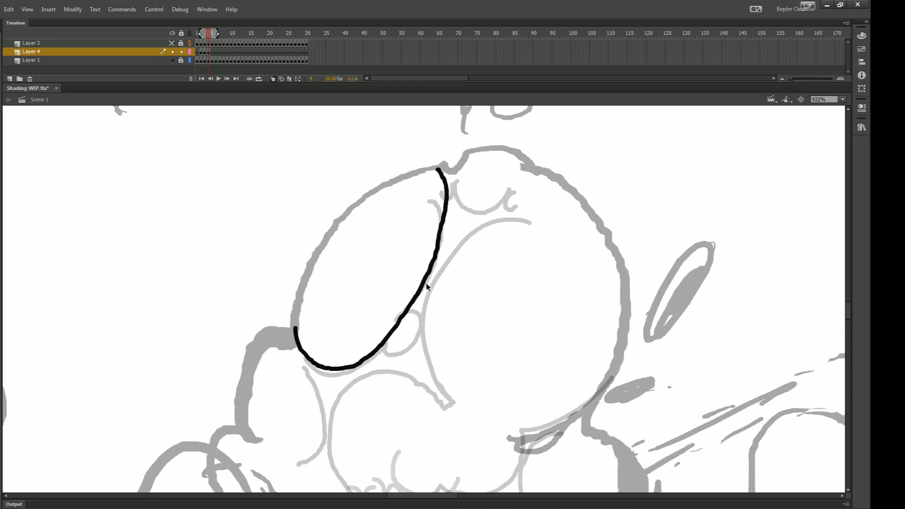
- Narrow the upper left lobe's contour slightly with Free Transform and return to the brush
key(q)
click(418, 298)
mouse_move(447, 268)
mouse_down()
mouse_move(431, 269)
mouse_move(439, 268)
mouse_up()
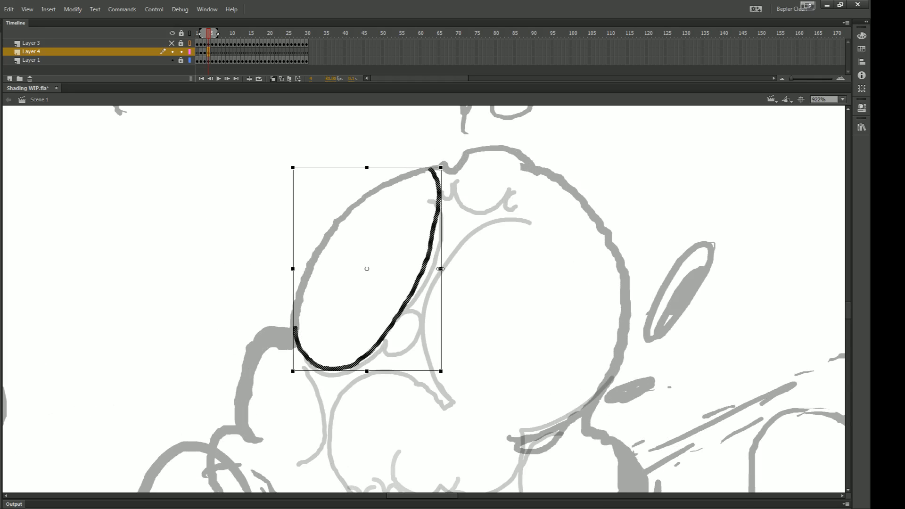
click(464, 242)
key(b)
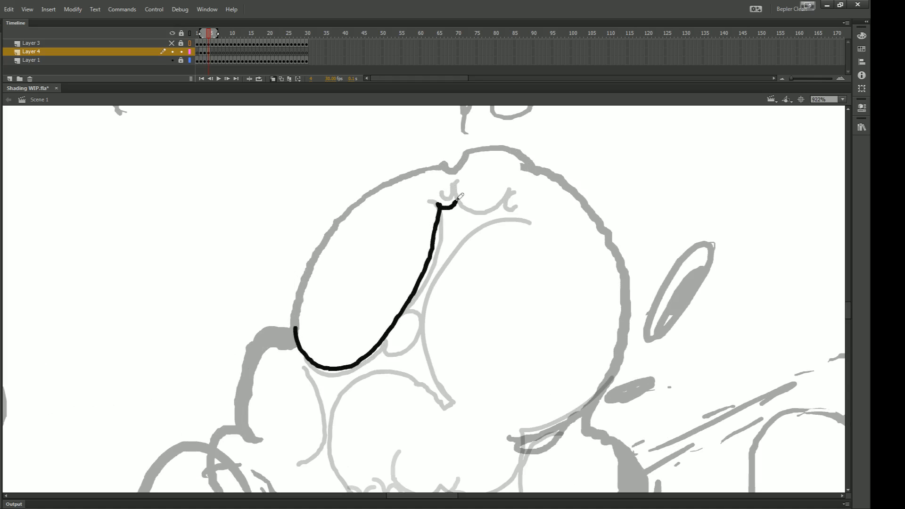
- Draw the curved inner contour beneath the bump at the top of the cloud, joining the upper left lobe's line
mouse_move(467, 203)
mouse_down()
mouse_move(487, 220)
mouse_move(505, 217)
mouse_move(529, 177)
mouse_up()
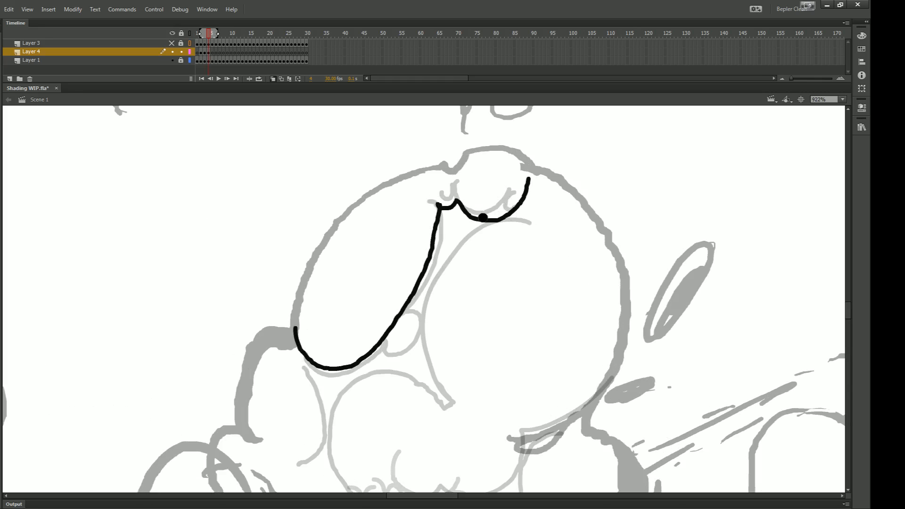
key(ctrl+=)
drag(476, 198, 464, 358)
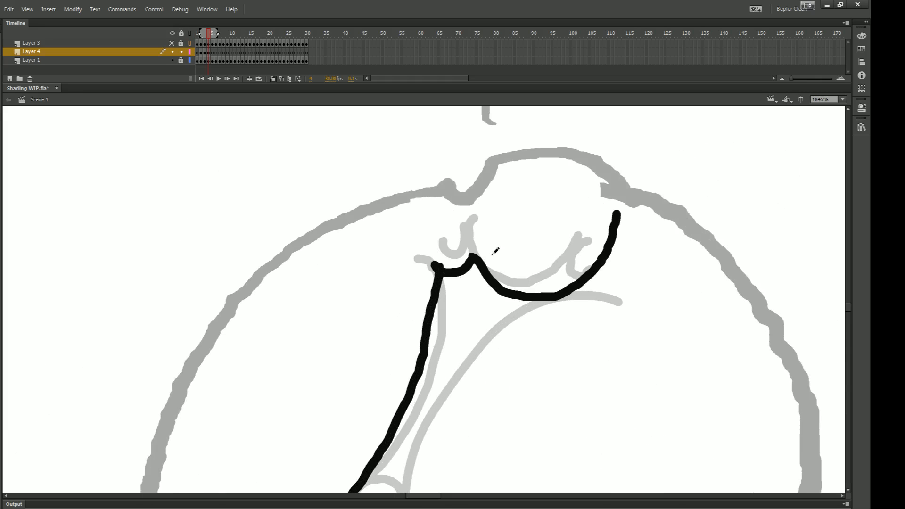
drag(513, 238, 519, 271)
key(ctrl+z)
mouse_move(476, 216)
mouse_down()
mouse_move(484, 242)
mouse_move(534, 262)
mouse_up()
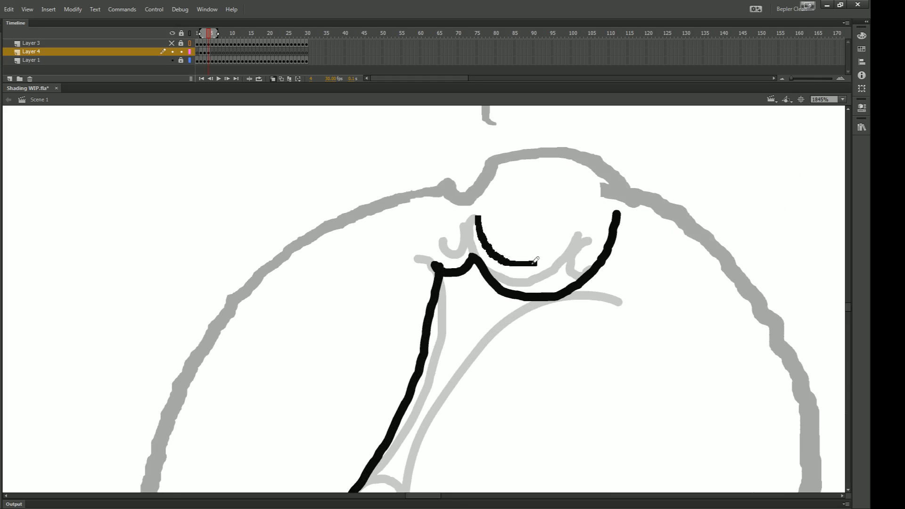
key(ctrl+z)
drag(465, 334, 500, 201)
key(ctrl+z)
mouse_move(417, 302)
mouse_down()
mouse_move(436, 262)
mouse_move(445, 291)
mouse_move(463, 197)
mouse_up()
drag(443, 367, 448, 358)
mouse_move(366, 337)
mouse_down()
mouse_move(332, 345)
mouse_move(349, 326)
mouse_up()
key(ctrl+z)
key(ctrl+z)
key(ctrl+z)
drag(493, 111, 439, 314)
drag(488, 274, 505, 281)
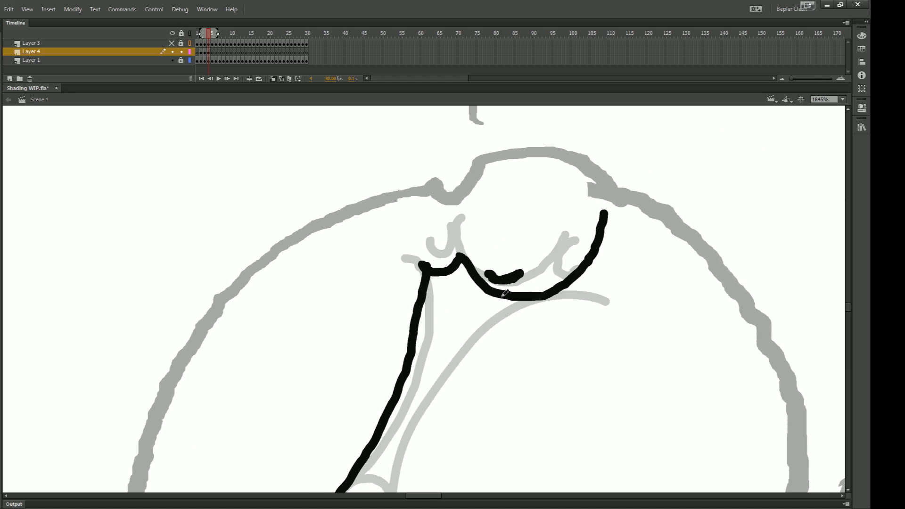
key(ctrl+z)
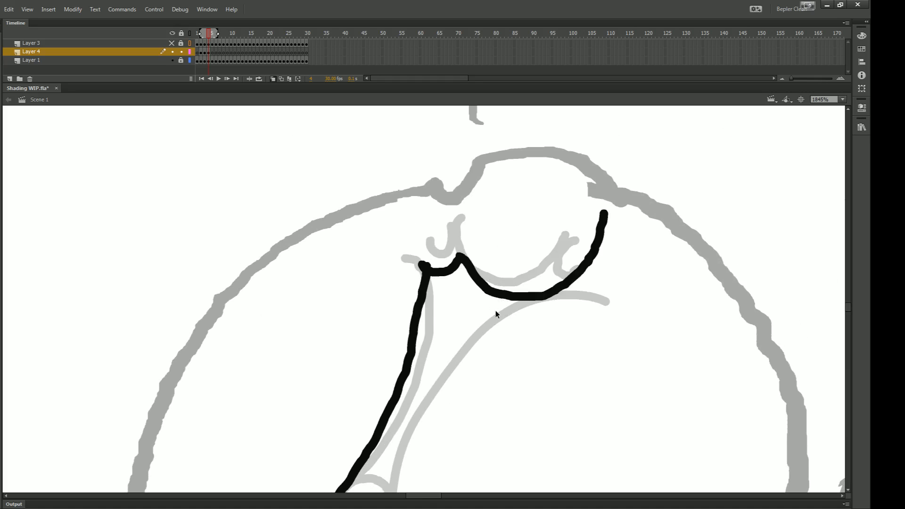
key(ctrl+z)
mouse_move(448, 266)
mouse_down()
mouse_move(484, 294)
mouse_move(500, 295)
mouse_move(457, 260)
mouse_move(494, 293)
mouse_up()
key(ctrl+z)
- Draw the large right lobe's inner contour, and add an arrow pointing at the kink in its grey outer outline
key(ctrl+minus)
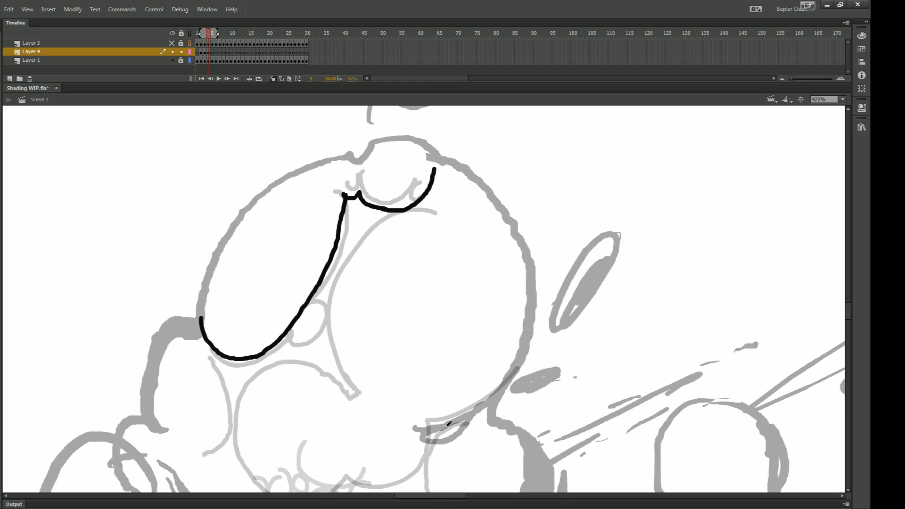
mouse_move(487, 392)
mouse_down()
mouse_move(523, 356)
mouse_move(487, 381)
mouse_move(442, 389)
mouse_move(457, 382)
mouse_move(385, 352)
mouse_move(355, 304)
mouse_move(355, 249)
mouse_move(383, 200)
mouse_move(417, 174)
mouse_up()
key(ctrl+z)
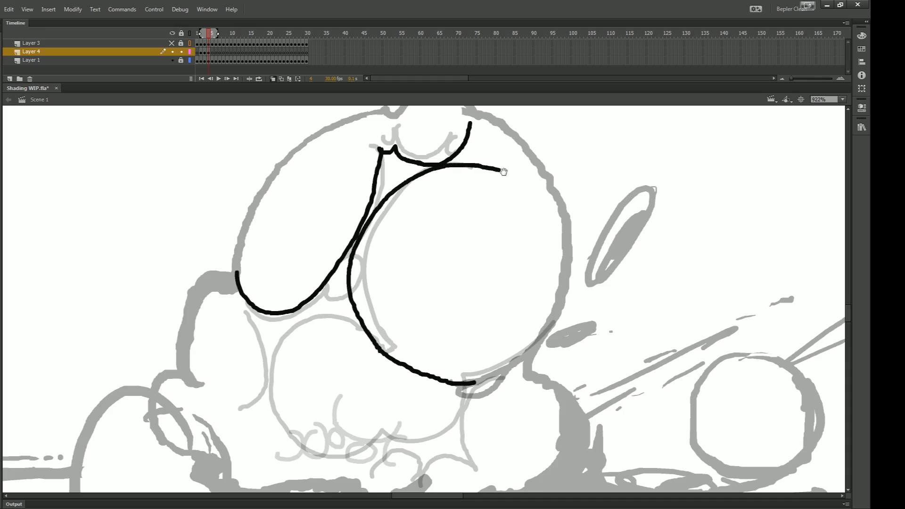
drag(504, 166, 483, 261)
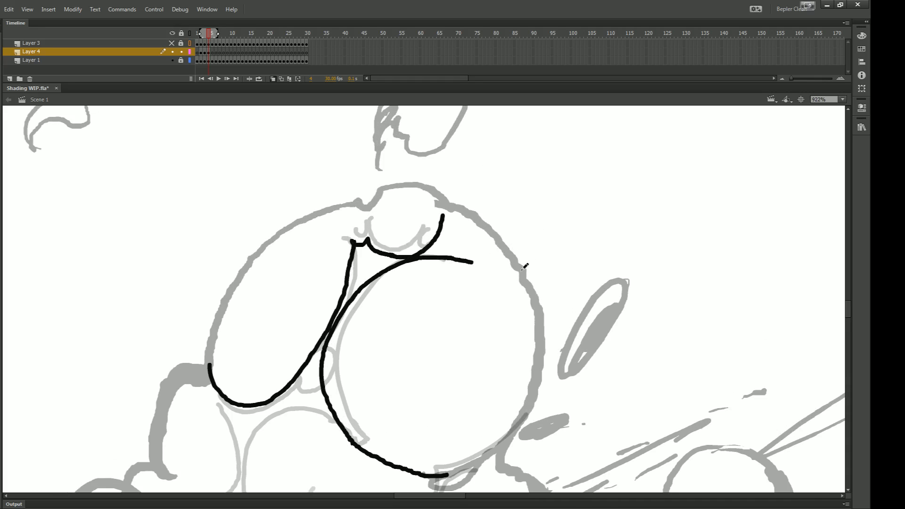
mouse_move(552, 231)
mouse_down()
mouse_move(526, 266)
mouse_move(543, 258)
mouse_up()
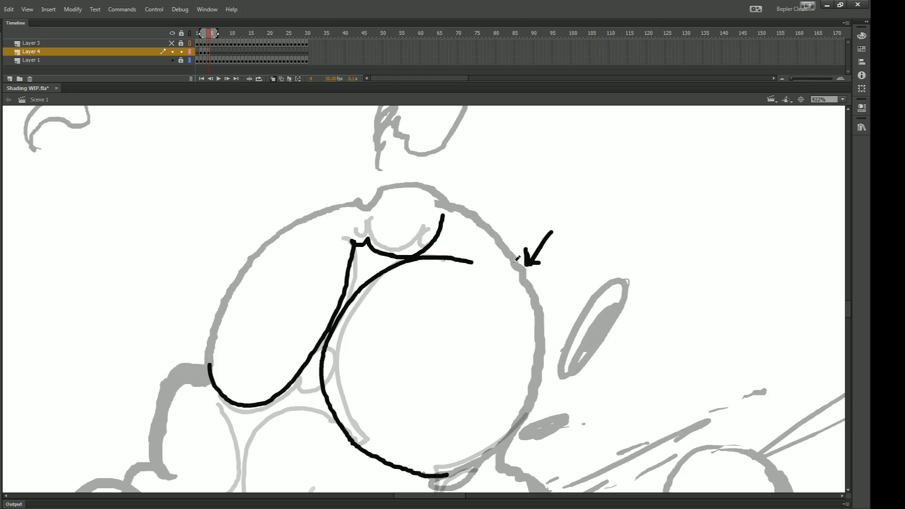
- Undo the arrow strokes, and carve a clear notch into the upper right grey outline of the cloud on Layer 1, frame 4
key(ctrl+z)
key(ctrl+z)
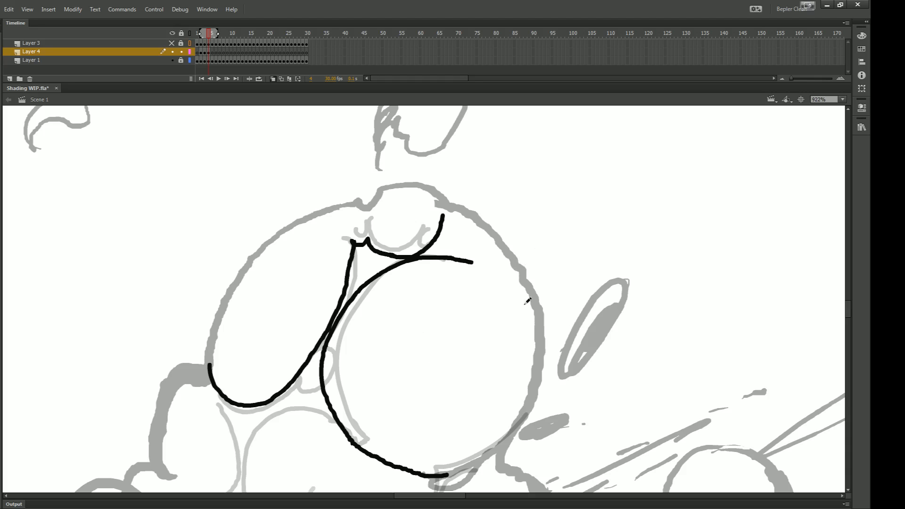
click(282, 79)
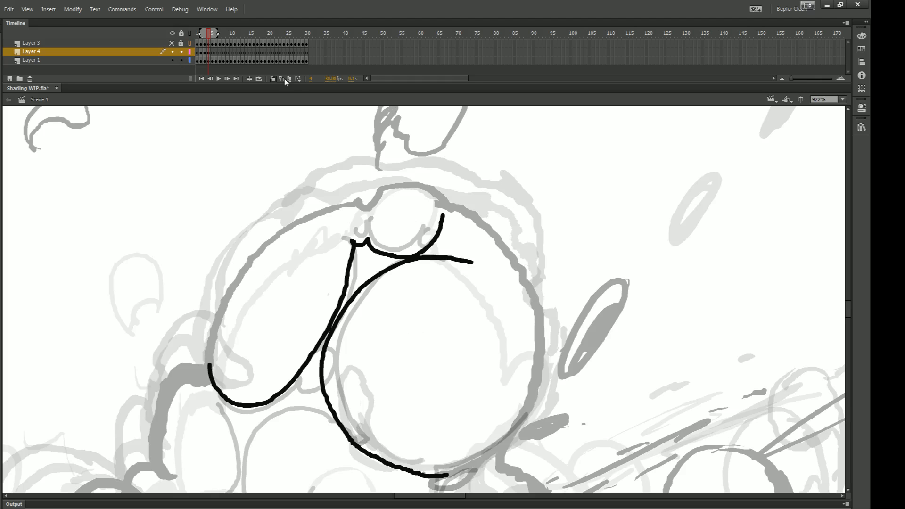
click(527, 278)
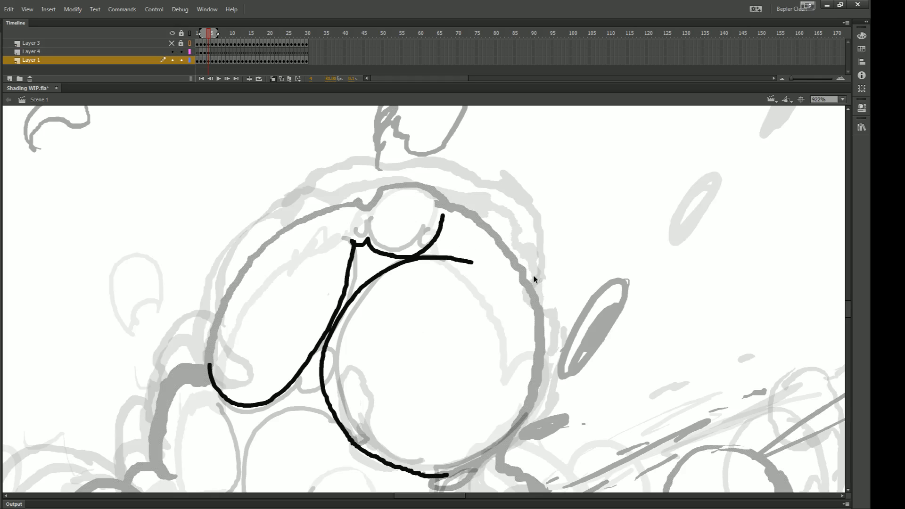
key(e)
mouse_move(512, 260)
mouse_down()
mouse_move(520, 272)
mouse_move(509, 253)
mouse_up()
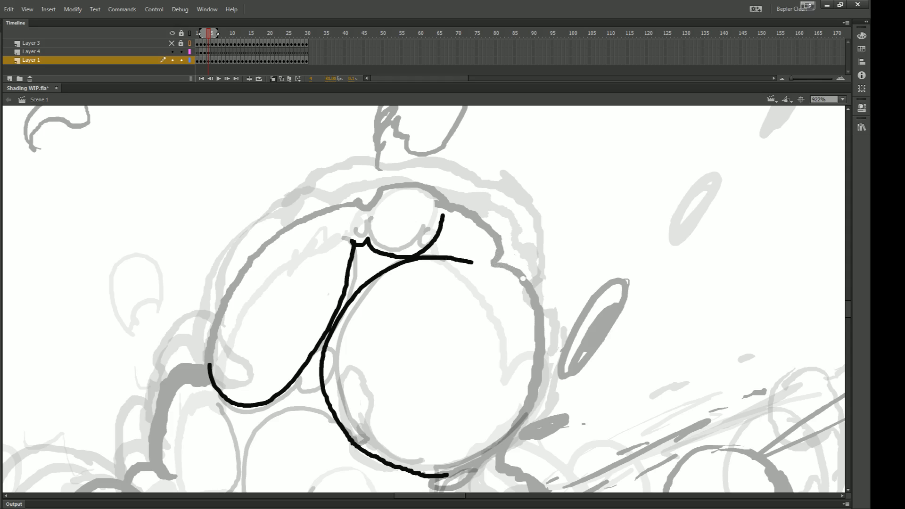
- Carve a matching notch into the upper right grey outline of the cloud on Layer 1, frame 5
key(period)
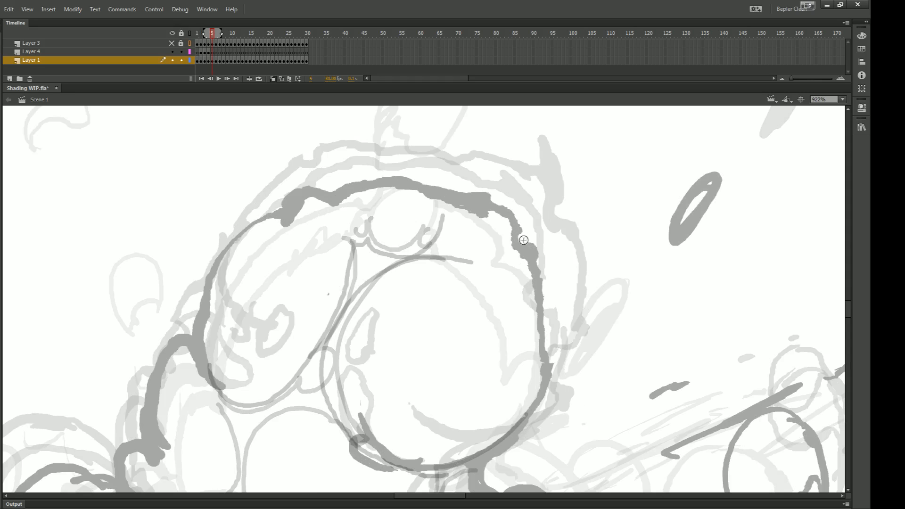
mouse_move(523, 240)
mouse_down()
mouse_move(535, 263)
mouse_move(523, 258)
mouse_up()
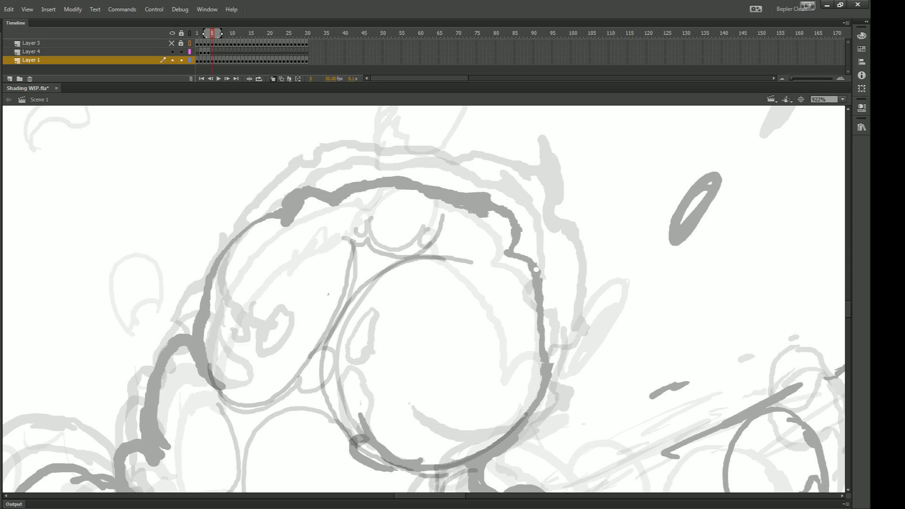
key(comma)
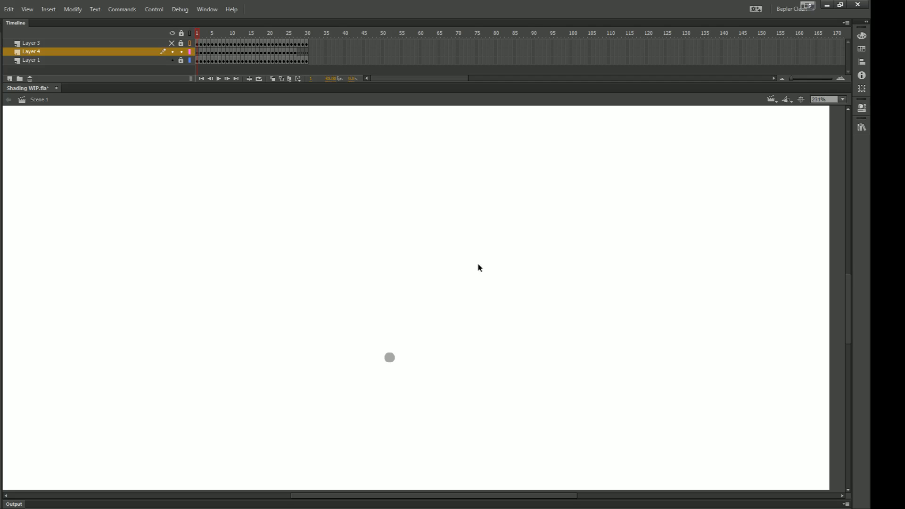
- Step forward frame by frame from frame 1 through the mushroom-shaped cloud to examine the inner contours on Layer 4
key(period)
key(period)
key(period)
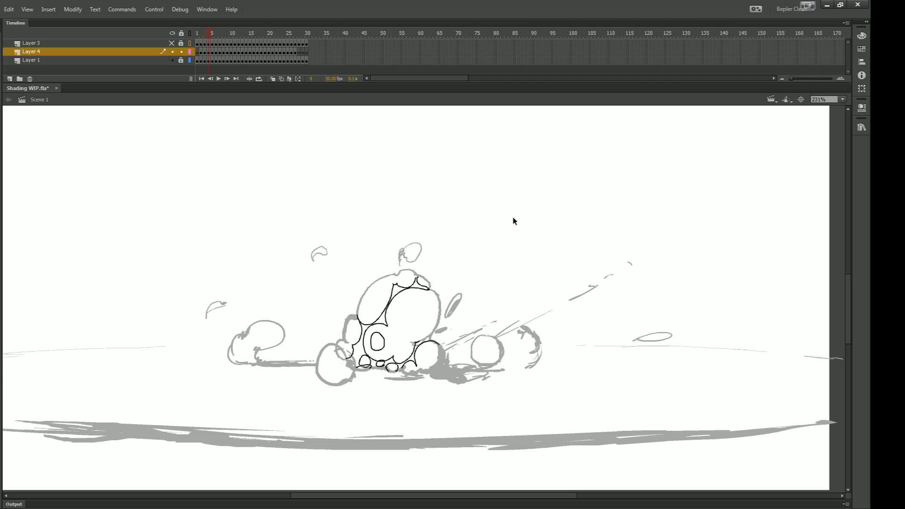
key(period)
key(period)
key(ctrl+equal)
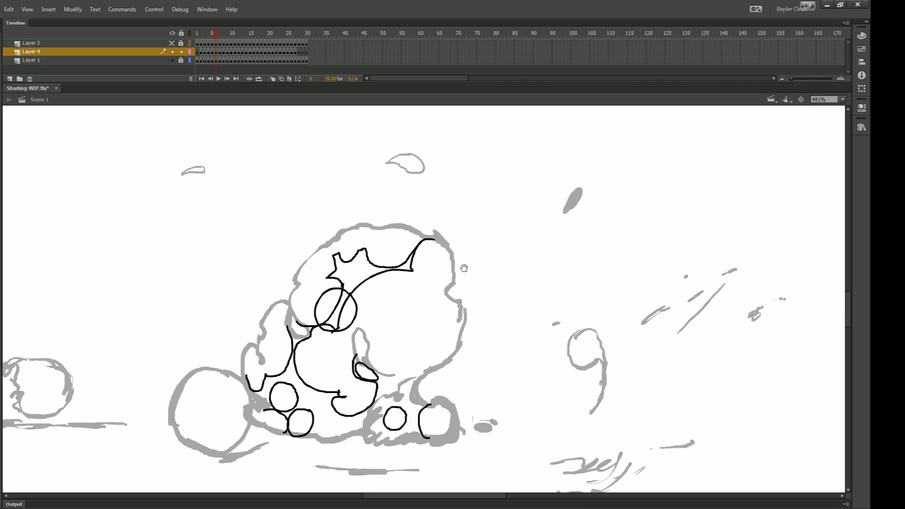
drag(464, 268, 504, 282)
key(period)
key(period)
key(period)
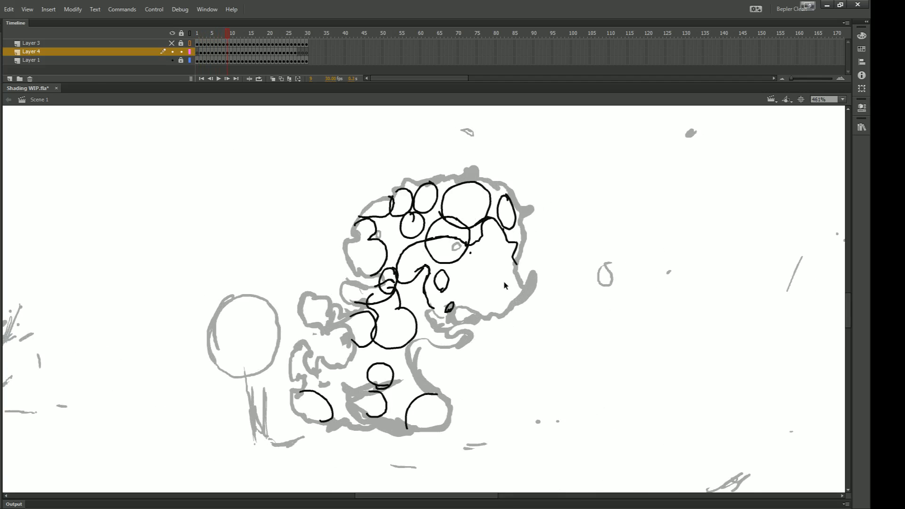
key(period)
key(period)
key(period)
key(period)
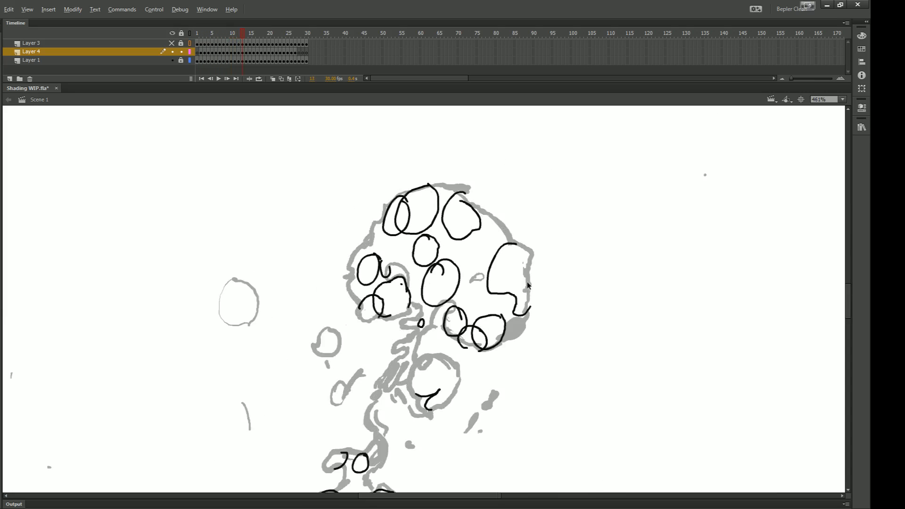
key(period)
key(period)
- Step back through the drawings to frame 2, comparing how the inner contours change between frames
key(comma)
key(comma)
key(comma)
key(comma)
key(comma)
key(ctrl+minus)
key(comma)
key(comma)
key(comma)
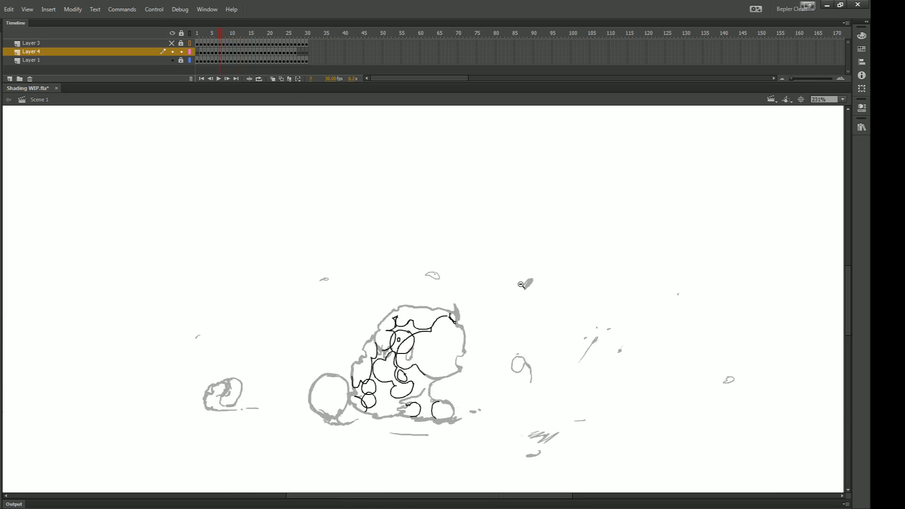
key(comma)
key(comma)
key(comma)
key(comma)
key(comma)
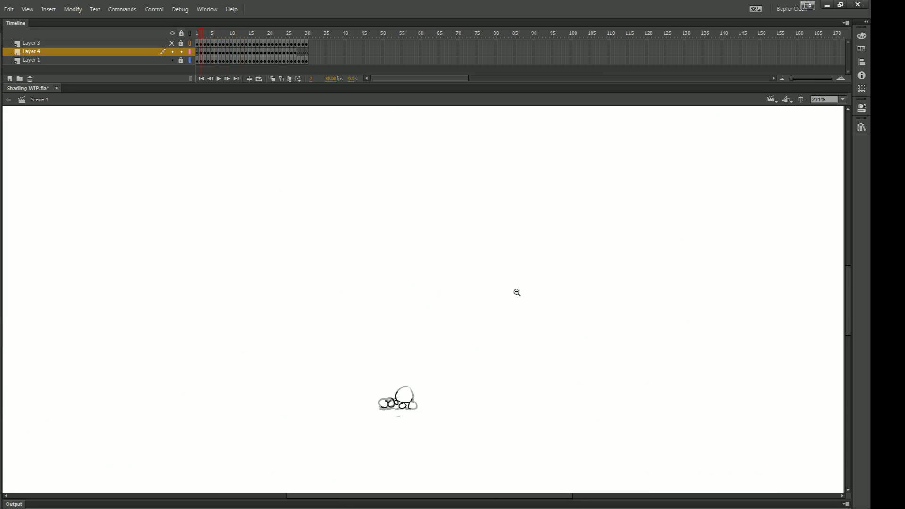
- Insert extra hold frames across all layers after the early cloud drawings, extending their exposures up to frame 12
key(period)
key(period)
key(period)
key(period)
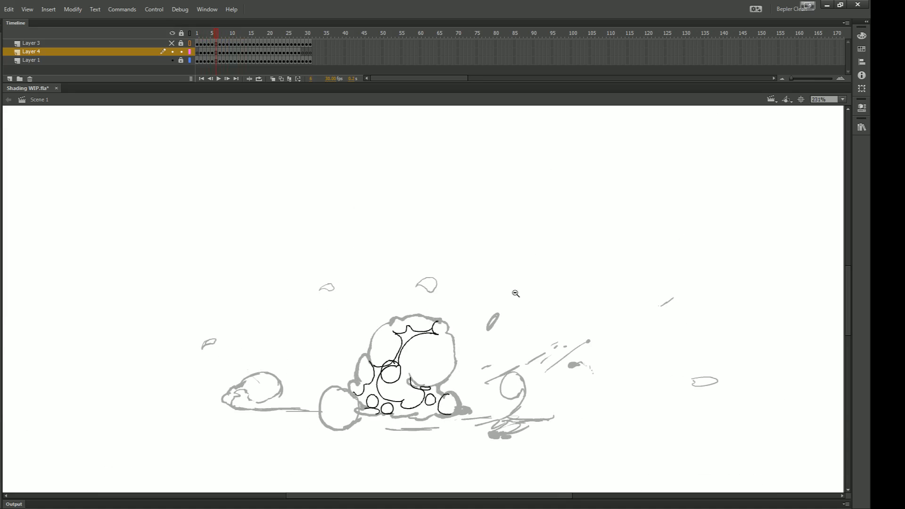
key(comma)
key(comma)
key(F5)
key(period)
key(F5)
key(period)
key(F5)
key(F5)
key(F5)
key(F5)
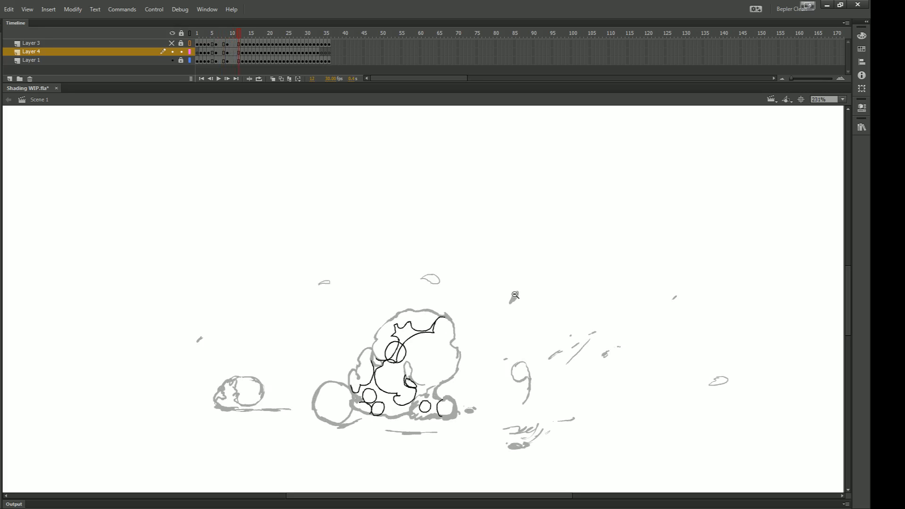
- Hold the next three cloud drawings longer by inserting six, three and two extra frames, ending at frame 28
key(period)
key(F5)
key(F5)
key(F5)
key(F5)
key(F5)
key(F5)
key(period)
key(F5)
key(F5)
key(F5)
key(period)
key(F5)
key(F5)
key(period)
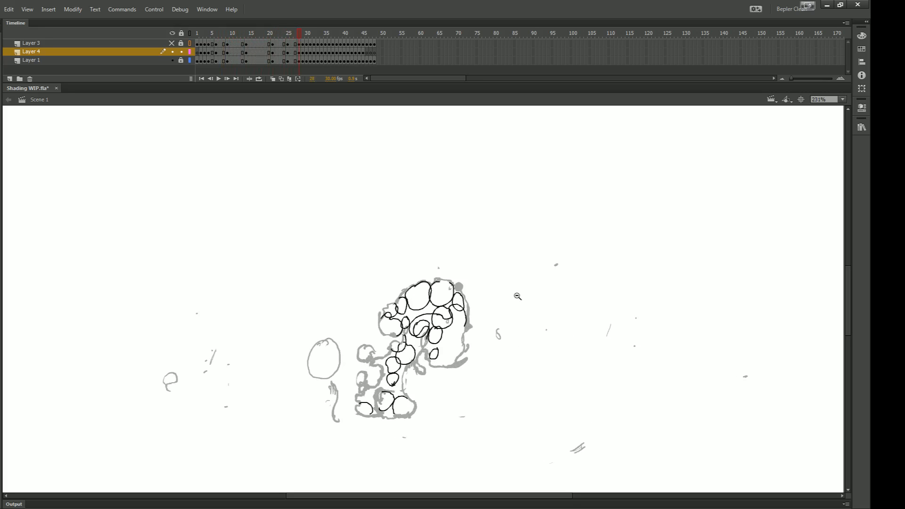
- Extend the next three drawings by two frames each and the following ones by one frame each, up to frame 44
key(F5)
key(F5)
key(period)
key(F5)
key(F5)
key(period)
key(F5)
key(F5)
key(period)
key(F5)
key(period)
key(F5)
key(period)
key(F5)
key(period)
key(F5)
key(period)
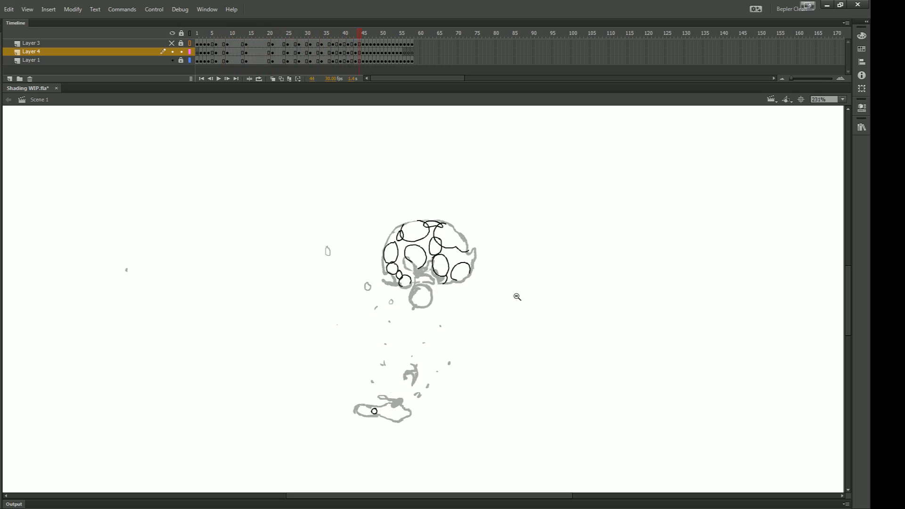
- Insert one extra hold frame after each remaining drawing until the end of the animation
key(F5)
key(period)
key(F5)
key(period)
key(F5)
key(period)
key(F5)
key(period)
key(F5)
key(period)
key(F5)
key(period)
key(F5)
key(period)
key(F5)
key(period)
key(F5)
key(period)
key(F5)
key(period)
key(F5)
key(period)
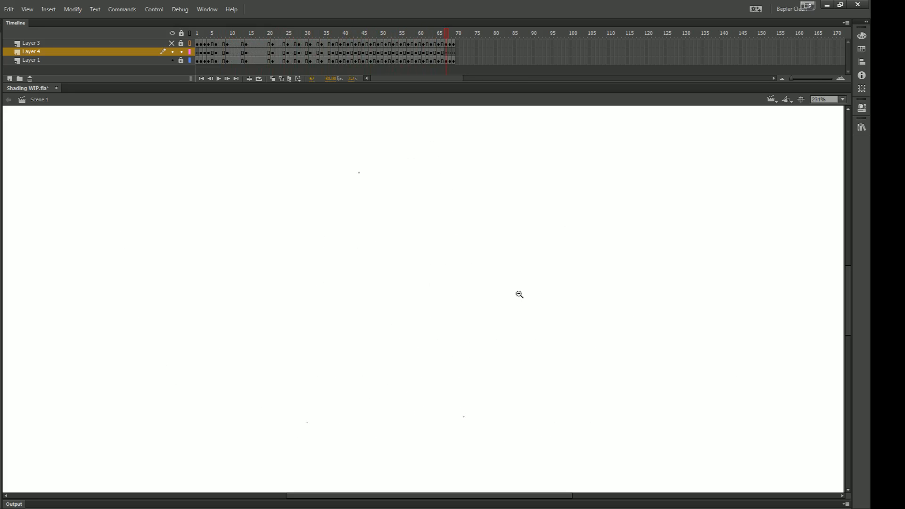
key(F5)
key(period)
key(F5)
key(period)
key(F5)
- Test the movie in a maximized, zoomed-in preview window to examine the slowed-down contours, and close the preview
key(ctrl+Return)
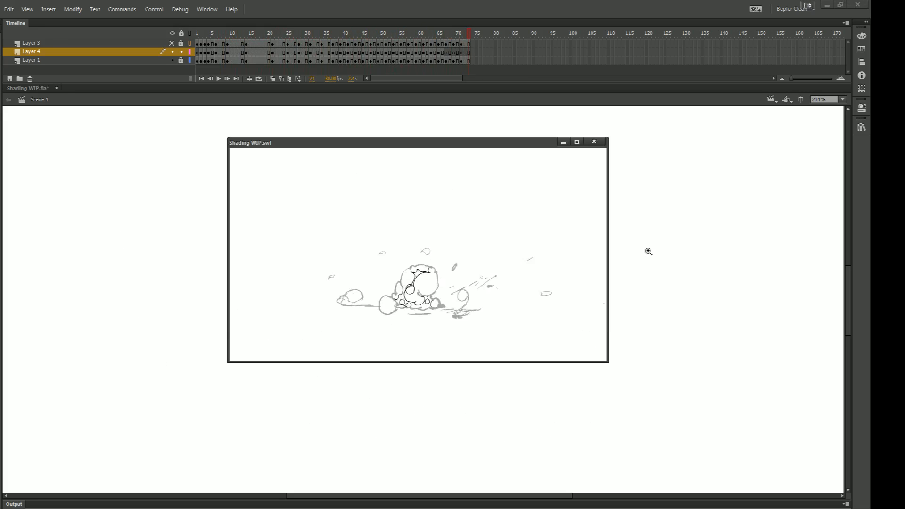
click(576, 141)
right_click(394, 222)
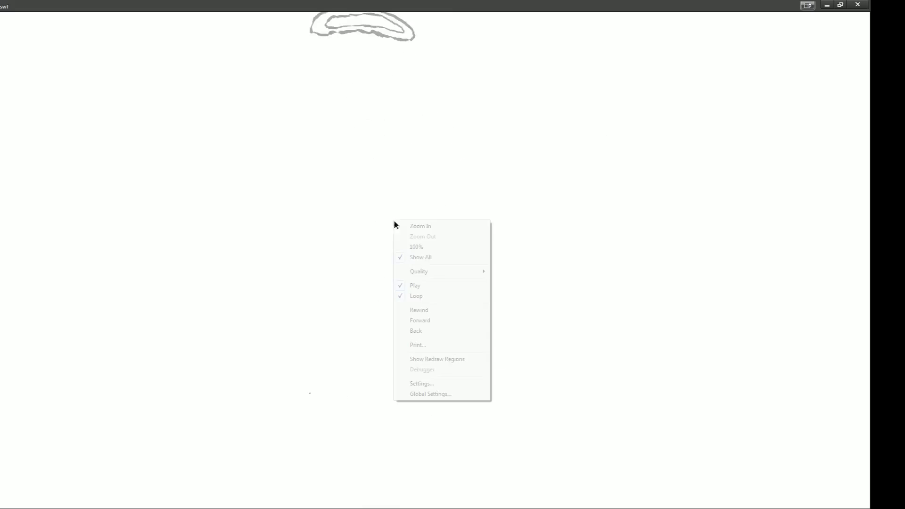
click(424, 225)
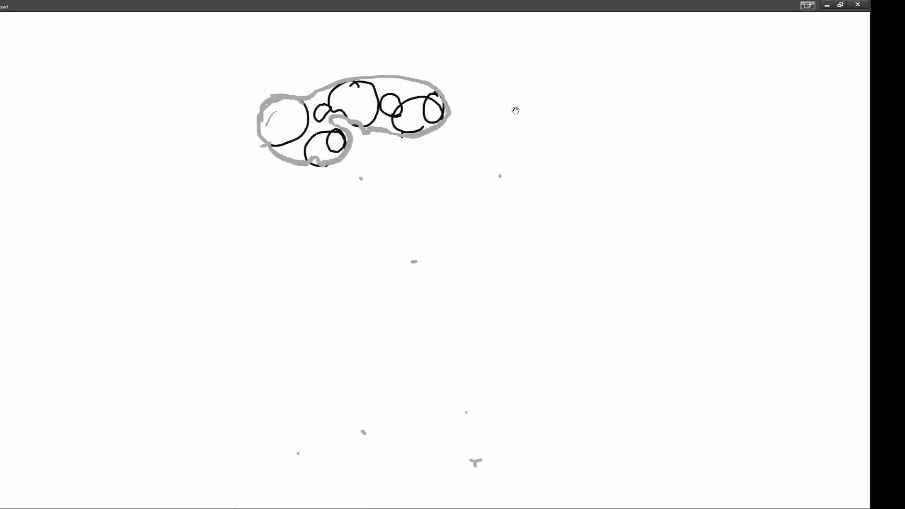
click(856, 5)
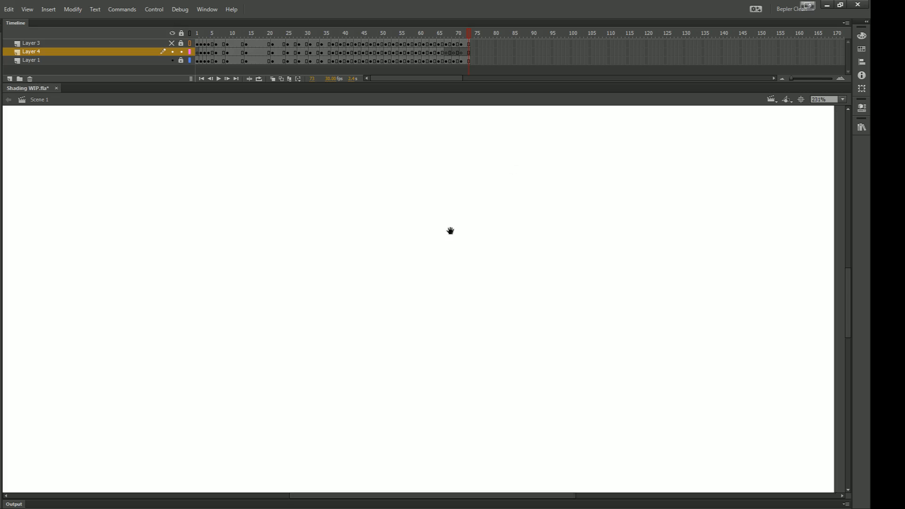
- Remove all the inserted hold frames from every layer and return to frame 1
key(z)
alt+click(450, 230)
alt+click(454, 181)
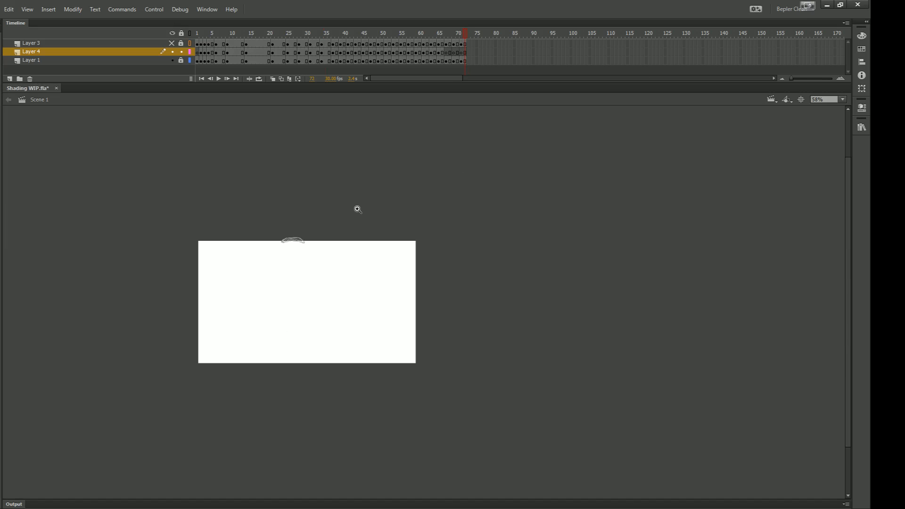
key(Return)
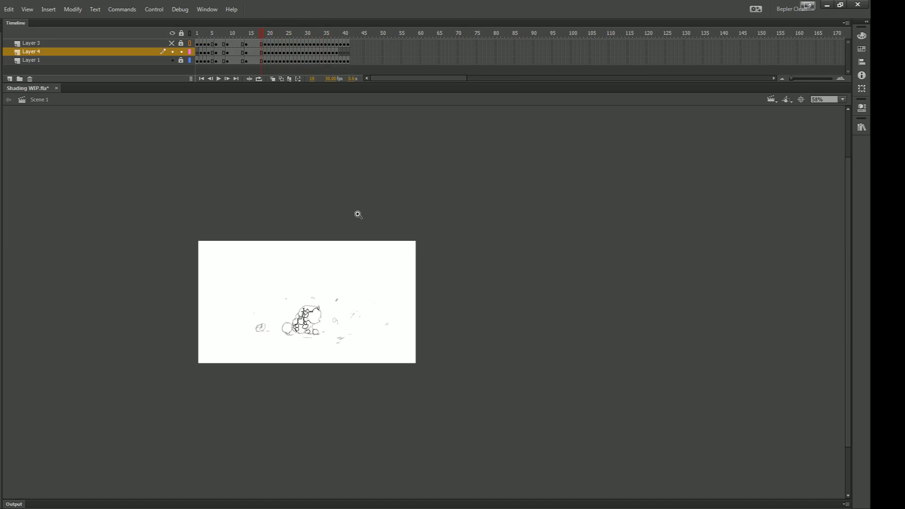
key(shift+F5)
key(shift+F5)
key(shift+F5)
key(comma)
key(comma)
key(comma)
key(shift+F5)
key(shift+F5)
key(shift+F5)
key(comma)
key(comma)
key(comma)
key(comma)
key(shift+F5)
key(shift+F5)
key(shift+F5)
key(shift+F5)
key(comma)
key(comma)
key(comma)
key(comma)
key(comma)
key(comma)
key(shift+F5)
key(comma)
key(comma)
key(comma)
key(comma)
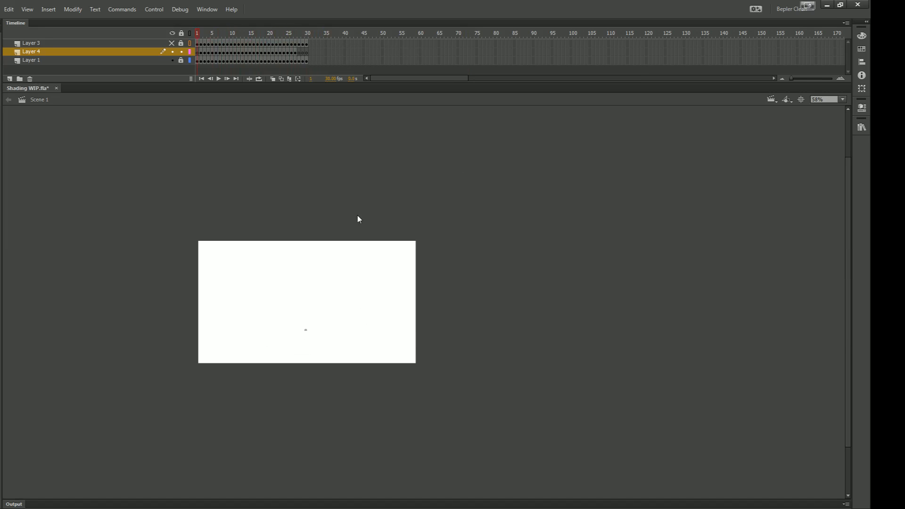
- Play the animation on the stage at 231% zoom from frame 1 to review the contours in motion
key(ctrl+equal)
key(ctrl+equal)
drag(426, 324, 332, 255)
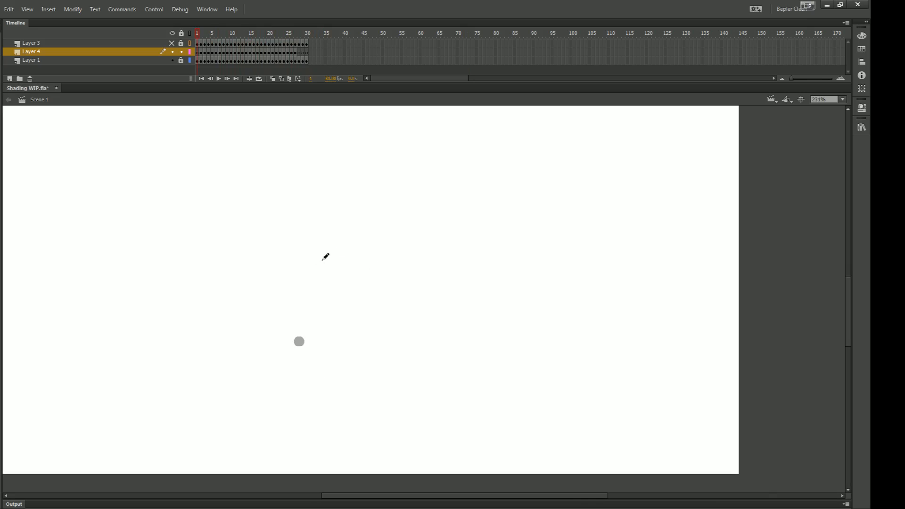
key(Return)
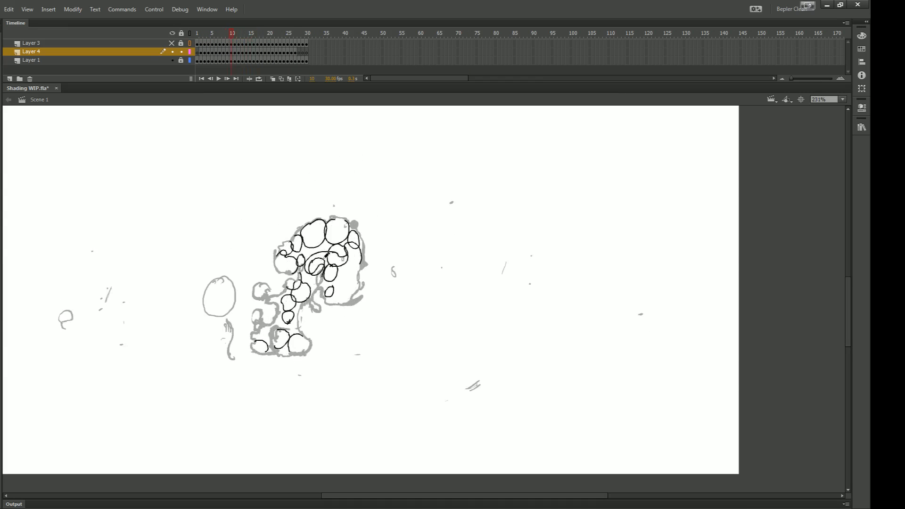
- Go back through the contour drawings to frame 3 on Layer 4
key(comma)
key(comma)
key(comma)
key(comma)
key(comma)
key(comma)
key(comma)
key(comma)
key(period)
drag(199, 212, 284, 259)
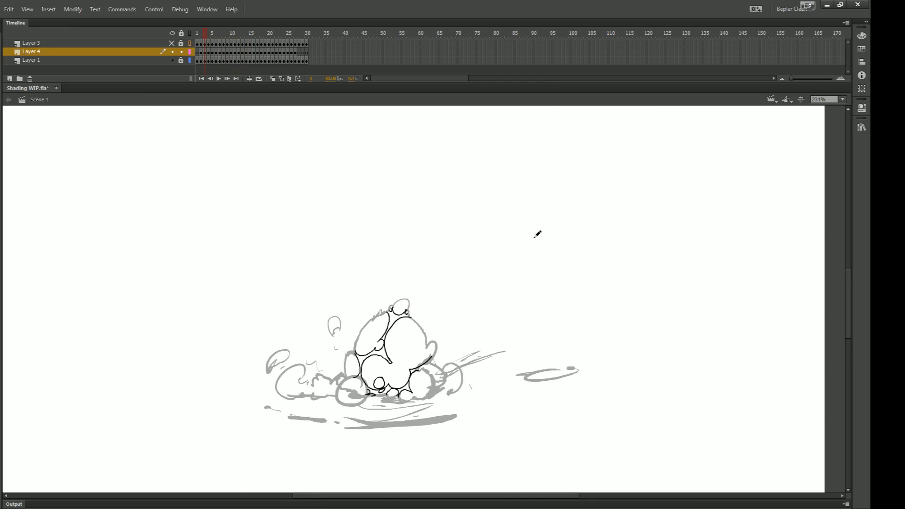
drag(522, 252, 496, 200)
key(ctrl+=)
drag(428, 263, 453, 254)
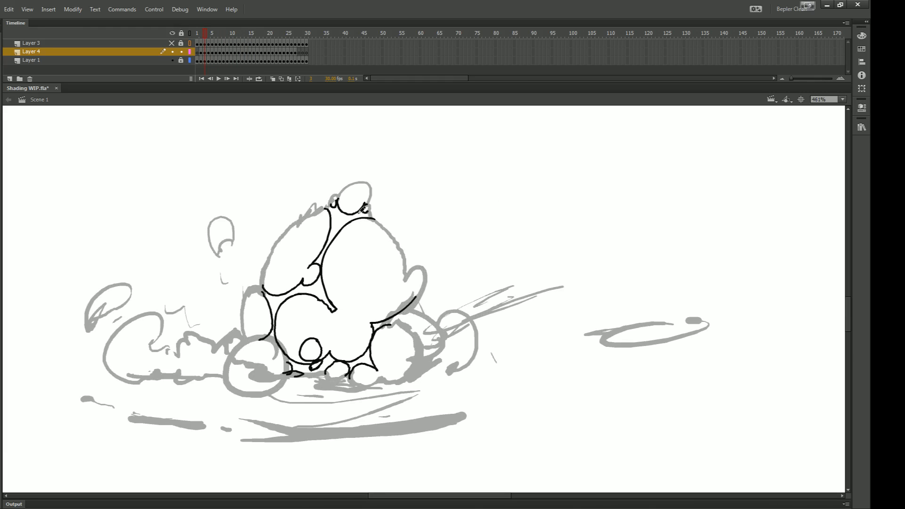
- Try freehand shading contours running from the lower volume up across the large volume and along the upper-left volume, undoing each one
drag(352, 210, 364, 301)
key(ctrl+z)
drag(351, 229, 387, 304)
mouse_move(324, 259)
mouse_down()
mouse_move(356, 288)
mouse_move(410, 283)
mouse_up()
key(ctrl+z)
mouse_move(314, 297)
mouse_down()
mouse_move(341, 300)
mouse_move(386, 249)
mouse_move(380, 223)
mouse_up()
key(ctrl+z)
mouse_move(275, 332)
mouse_down()
mouse_move(312, 326)
mouse_move(322, 338)
mouse_move(343, 340)
mouse_move(356, 330)
mouse_move(403, 222)
mouse_up()
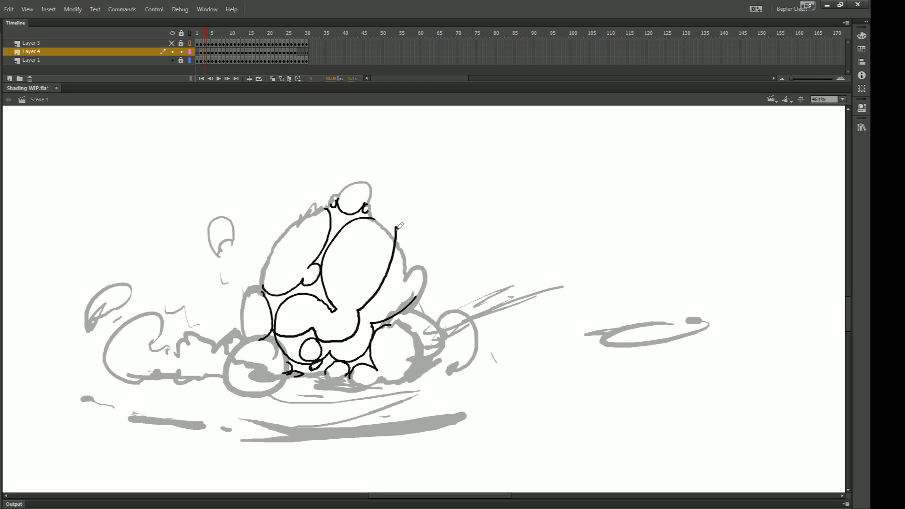
key(ctrl+z)
drag(258, 285, 313, 211)
key(ctrl+z)
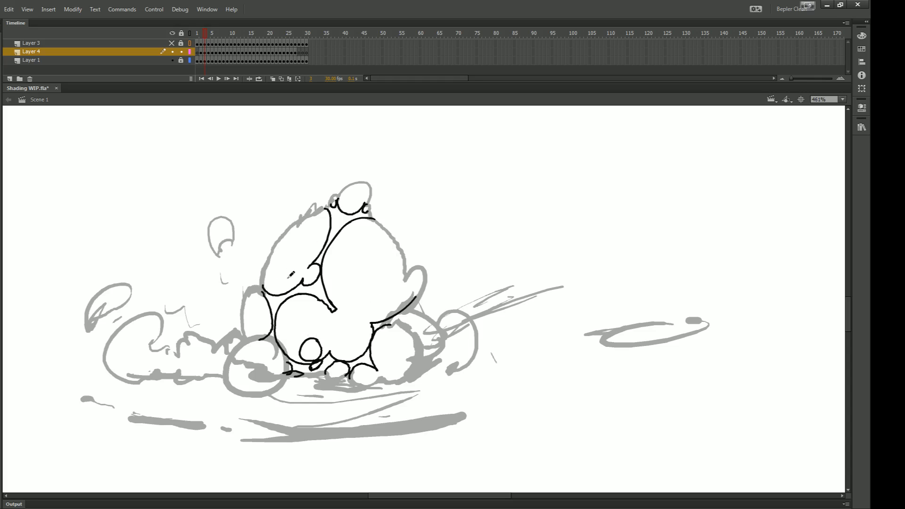
- Try shading curves inside the large volume and the round volume below it to split light from shadow, and undo them
drag(340, 295, 349, 312)
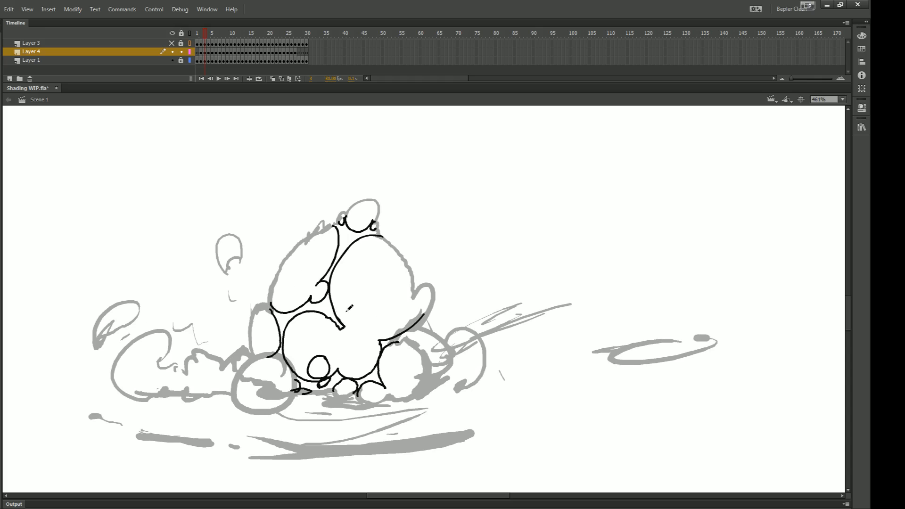
drag(350, 301, 397, 231)
drag(514, 194, 464, 246)
mouse_move(562, 202)
mouse_down()
mouse_move(507, 267)
mouse_move(509, 282)
mouse_up()
key(ctrl+z)
mouse_move(359, 216)
mouse_down()
mouse_move(345, 241)
mouse_move(349, 282)
mouse_move(363, 300)
mouse_move(338, 326)
mouse_move(362, 350)
mouse_up()
mouse_move(295, 281)
mouse_down()
mouse_move(289, 314)
mouse_move(317, 340)
mouse_move(325, 294)
mouse_up()
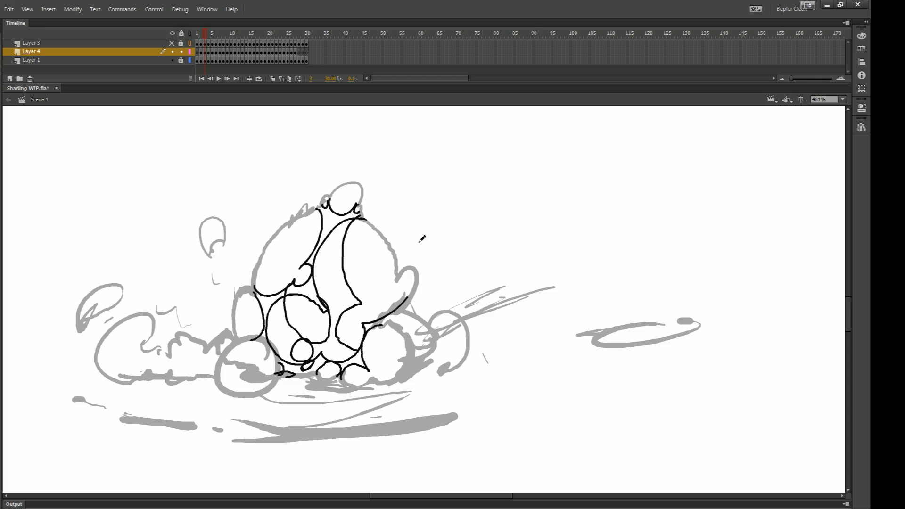
key(ctrl+z)
key(ctrl+z)
drag(308, 238, 377, 291)
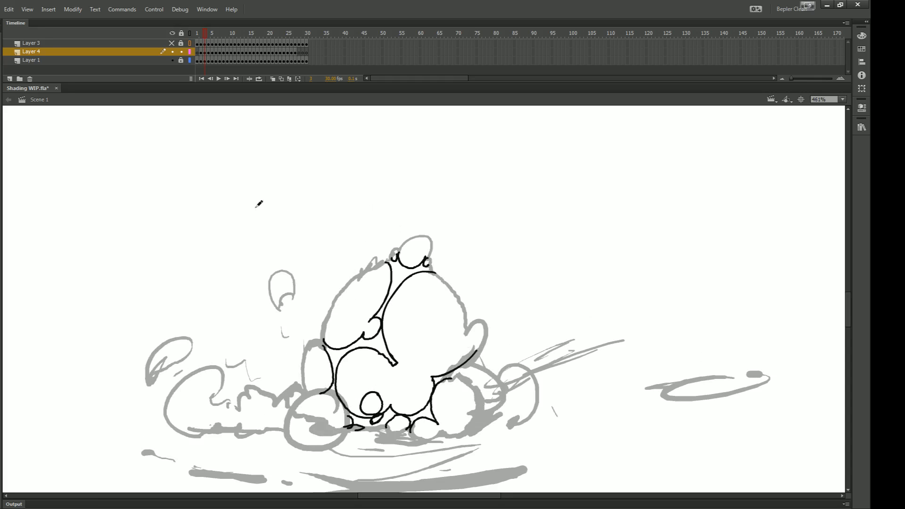
drag(207, 186, 263, 238)
key(ctrl+z)
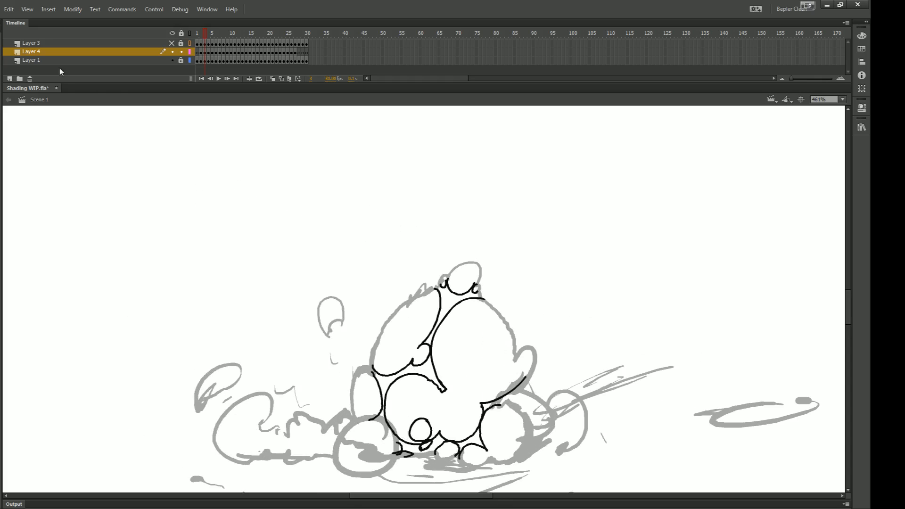
- Add a new layer above Layer 3 for the lighting notes
click(46, 44)
click(10, 79)
key(ctrl+minus)
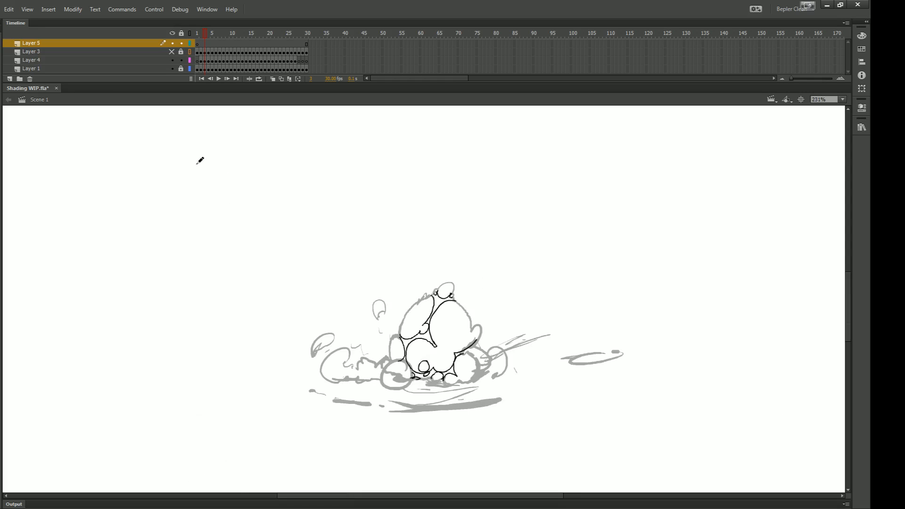
mouse_move(194, 163)
mouse_down()
mouse_move(201, 197)
mouse_move(202, 165)
mouse_move(193, 162)
mouse_move(145, 238)
mouse_up()
key(v)
key(ctrl+z)
key(ctrl+z)
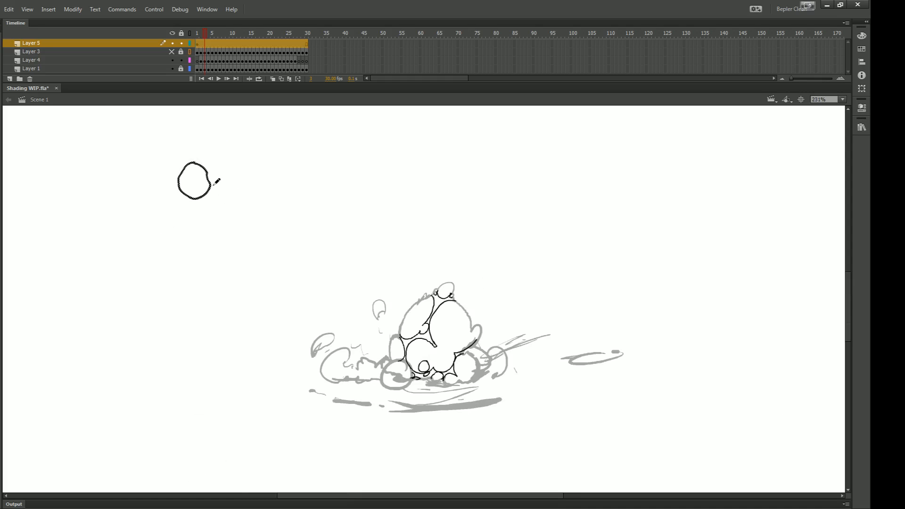
key(Delete)
- Draw a light source circle up and to the left of the smoke, with an arrow pointing from it toward the smoke
mouse_move(194, 156)
mouse_down()
mouse_move(166, 189)
mouse_move(211, 199)
mouse_move(217, 182)
mouse_move(208, 161)
mouse_move(190, 155)
mouse_up()
drag(158, 199, 157, 208)
key(ctrl+alt+shift+m)
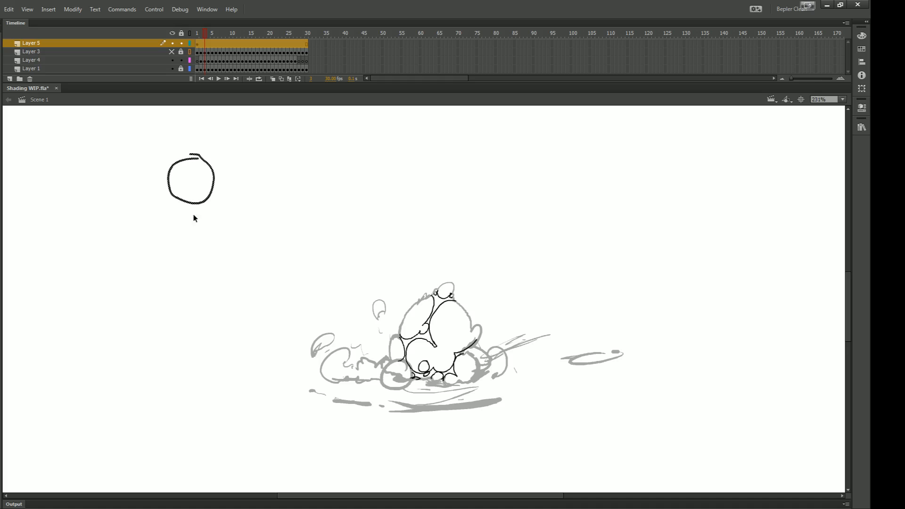
key(n)
drag(216, 195, 338, 281)
mouse_move(338, 280)
mouse_down()
mouse_move(329, 281)
mouse_move(334, 271)
mouse_up()
drag(377, 292, 320, 242)
key(ctrl+equal)
mouse_move(384, 274)
mouse_down()
mouse_move(400, 303)
mouse_move(405, 284)
mouse_up()
key(ctrl+minus)
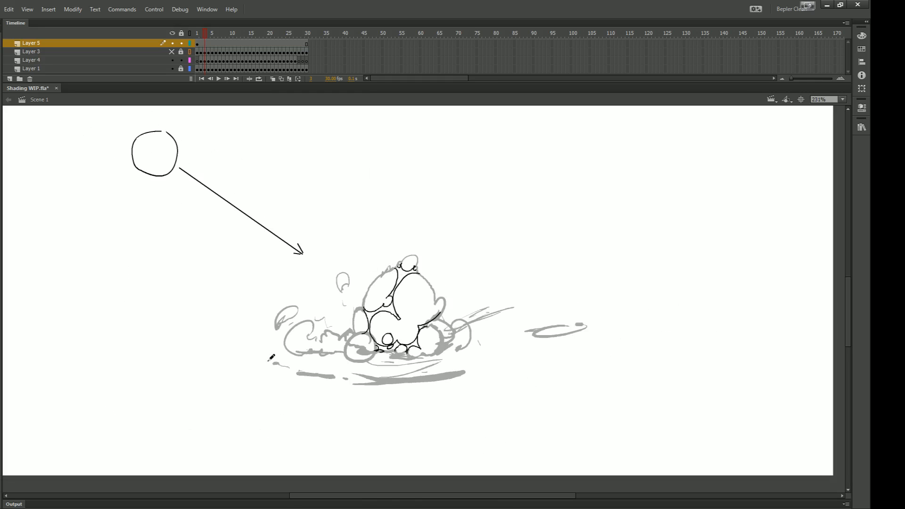
- Try sketching a very large oval below the light source and a tiny circle beside the arrow, and undo them
drag(100, 338, 182, 346)
key(ctrl+z)
drag(282, 356, 7, 356)
key(ctrl+z)
drag(179, 218, 209, 229)
drag(284, 192, 280, 191)
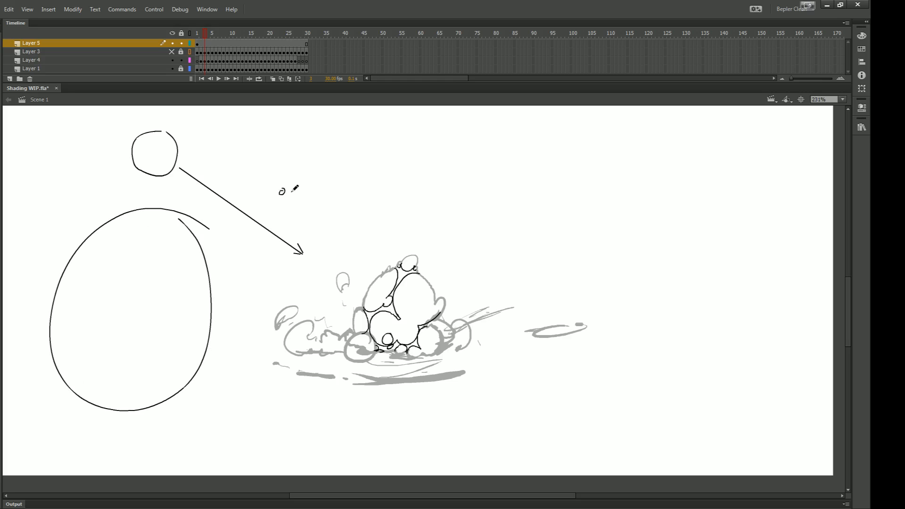
key(ctrl+z)
key(ctrl+z)
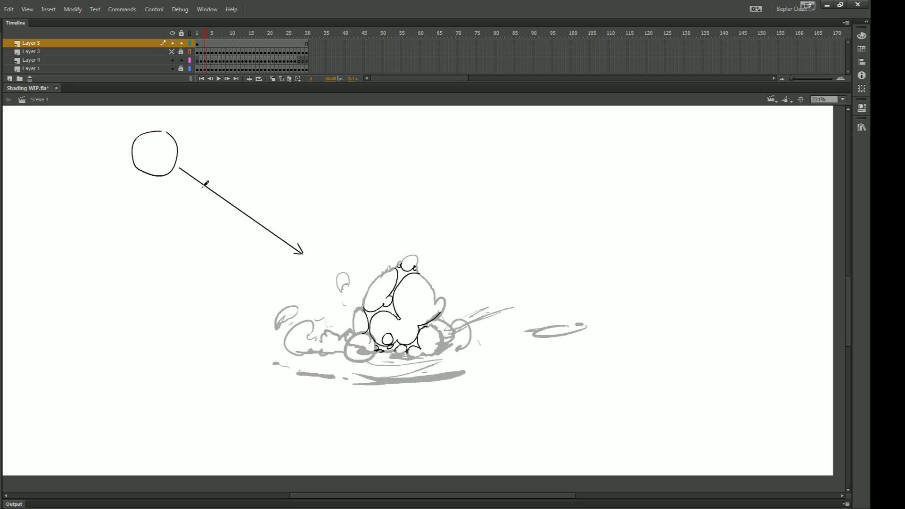
- Try a shading stroke down the upper-left volume on Layer 5, and undo it
key(ctrl+=)
drag(249, 282, 249, 299)
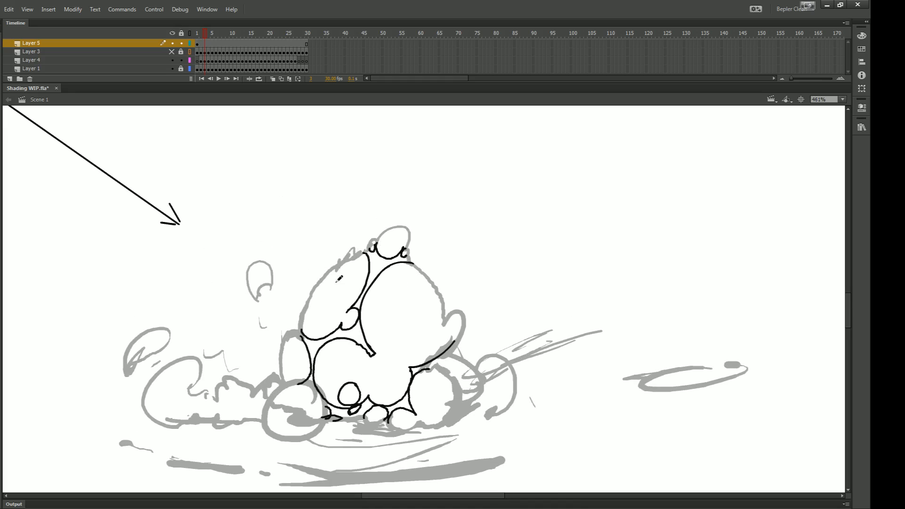
drag(354, 248, 315, 325)
key(ctrl+z)
key(ctrl+z)
- Lock Layer 5, make Layer 4 active, and choose orange as the Pencil tool's stroke colour
click(182, 43)
click(156, 61)
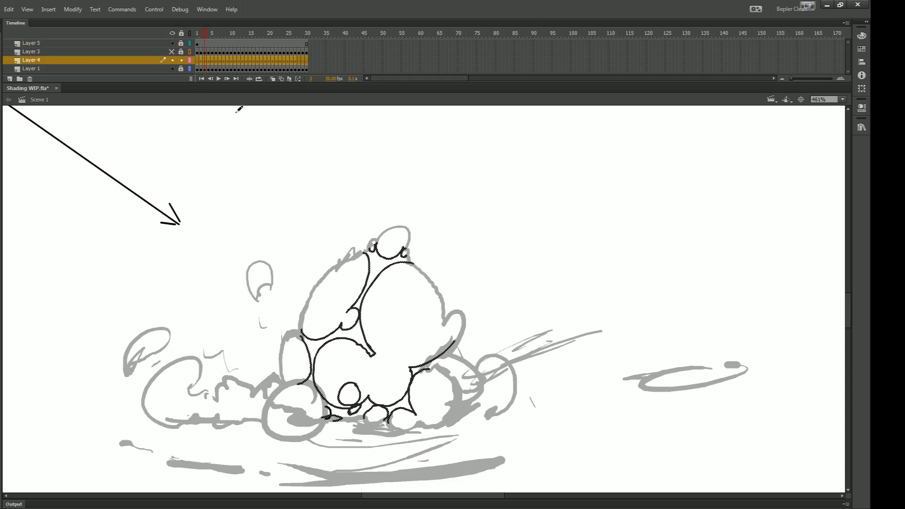
key(ctrl+F3)
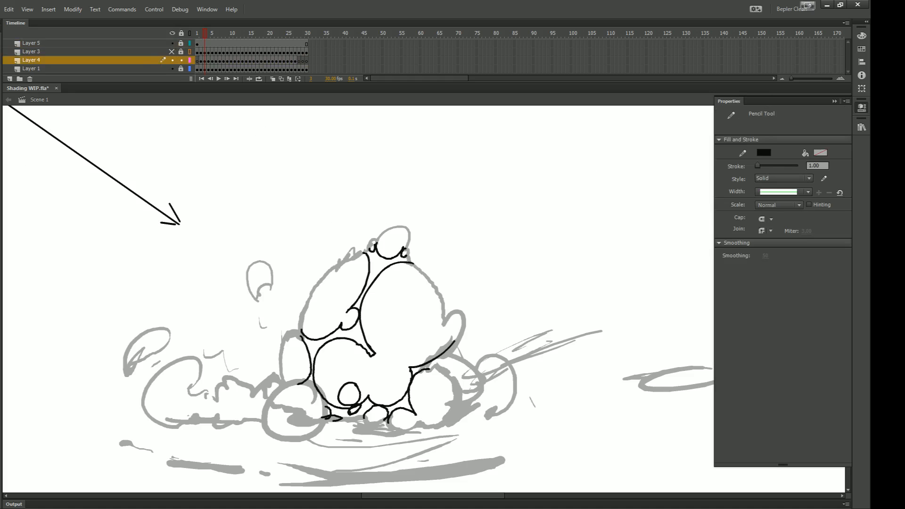
click(0, 203)
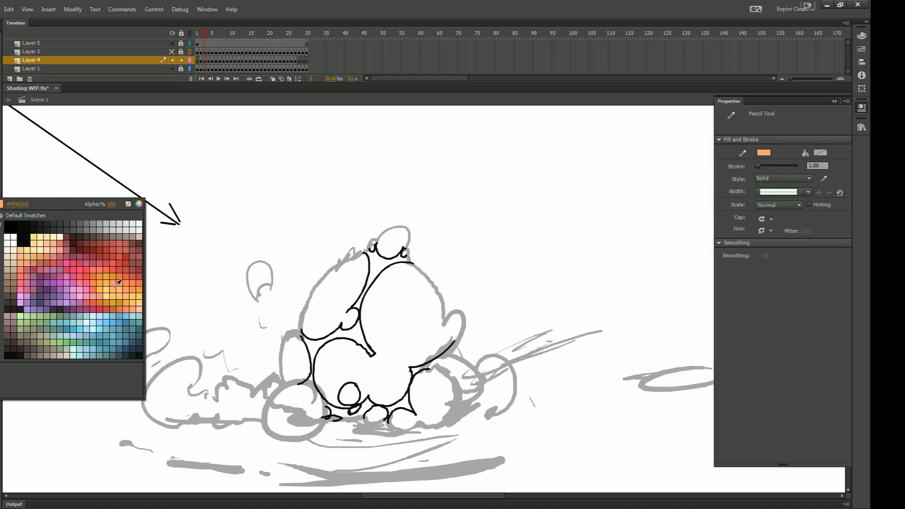
click(132, 304)
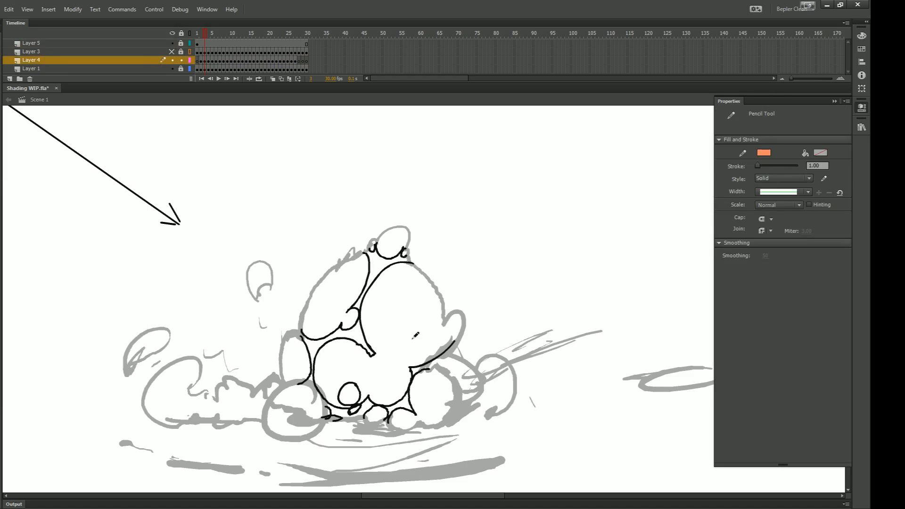
- Try an orange shading stroke across the large volume on Layer 4, and undo it
mouse_move(386, 358)
mouse_down()
mouse_move(408, 321)
mouse_move(417, 259)
mouse_up()
key(ctrl+z)
key(ctrl+z)
- Duplicate all of Layer 4's frames onto a new layer directly above it, with Layer 4 hidden and locked
click(125, 59)
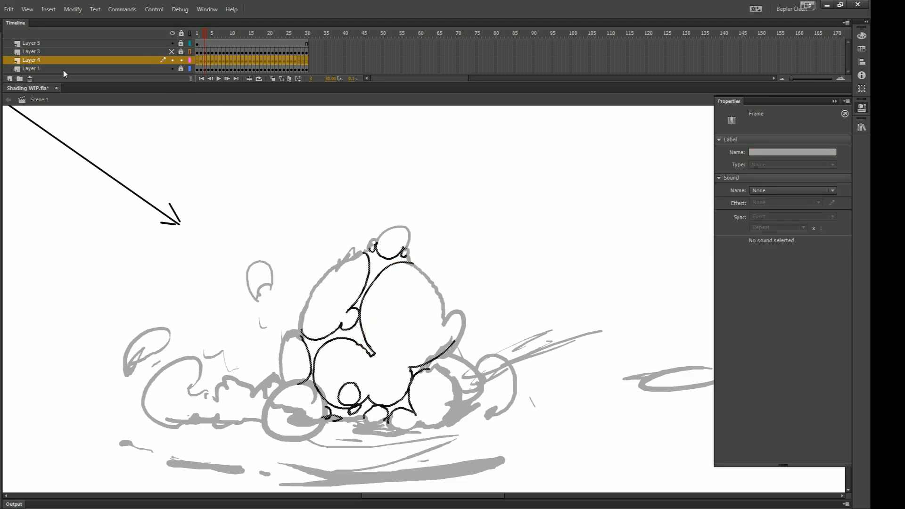
click(9, 79)
click(173, 69)
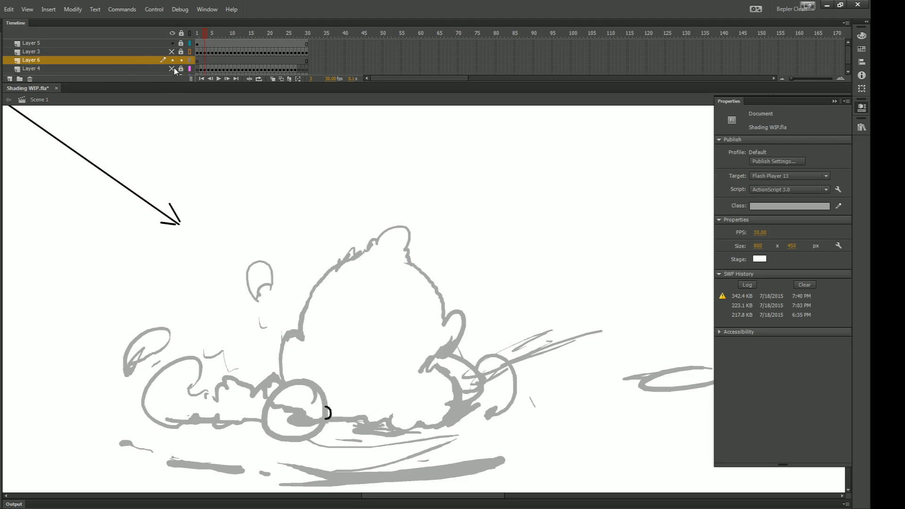
click(132, 60)
key(ctrl+alt+v)
key(ctrl+shift+a)
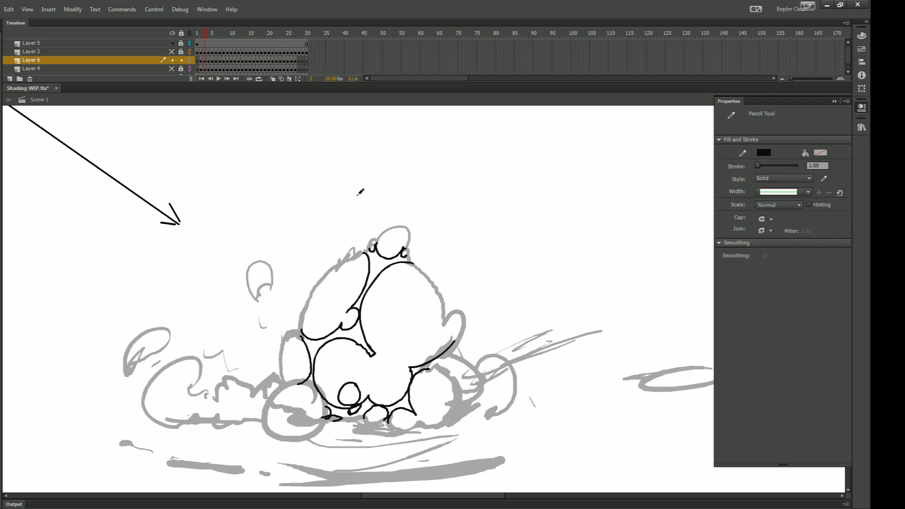
- Make the timeline taller to show every layer, move hidden Layer 4 above Layer 6, and keep Layer 6 active
key(ctrl+minus)
key(ctrl+equal)
key(v)
drag(349, 228, 380, 241)
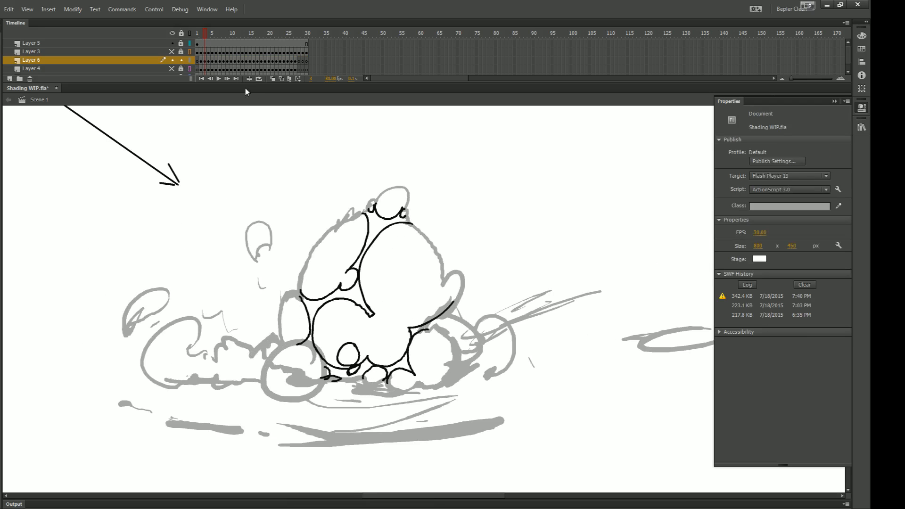
drag(251, 84, 251, 99)
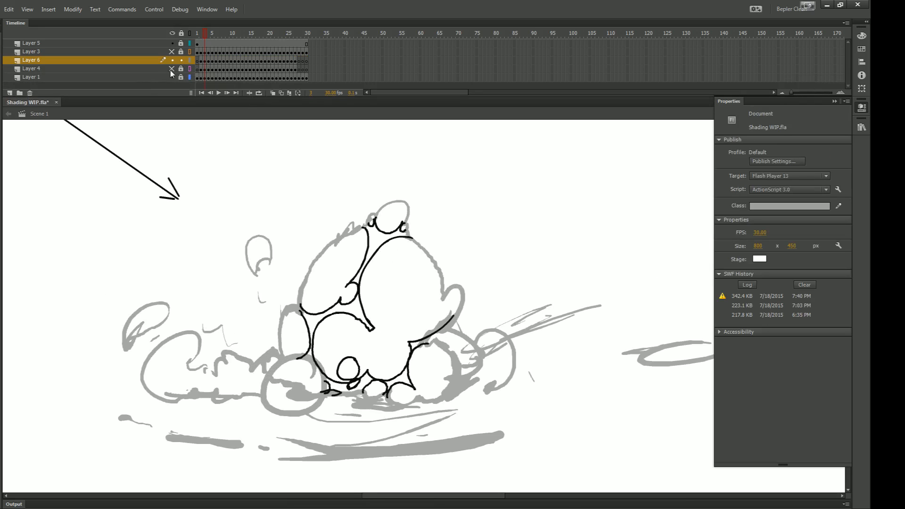
drag(170, 70, 145, 60)
click(120, 61)
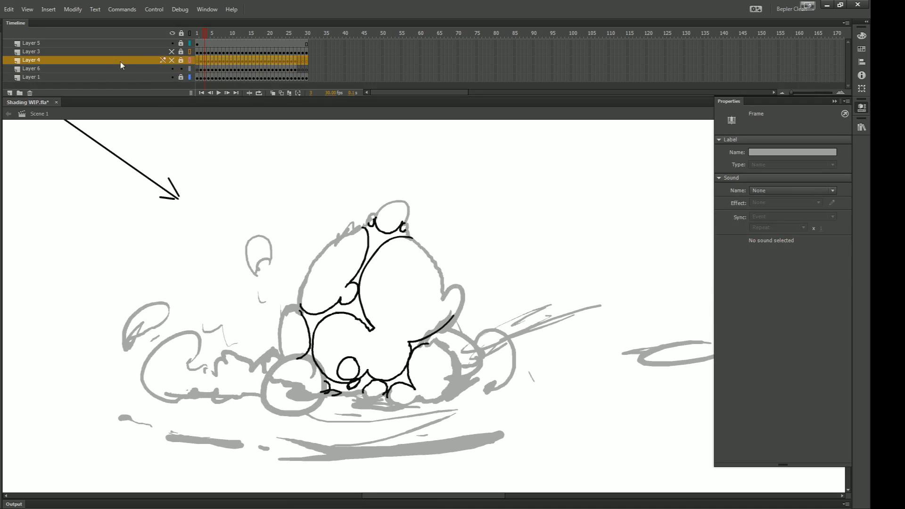
click(132, 69)
- Try a black pencil shading stroke along the upper-left volume on Layer 6, and undo it
drag(258, 223, 267, 250)
mouse_move(342, 274)
mouse_down()
mouse_move(329, 339)
mouse_move(307, 342)
mouse_up()
key(ctrl+=)
drag(366, 209, 371, 271)
drag(391, 232, 397, 262)
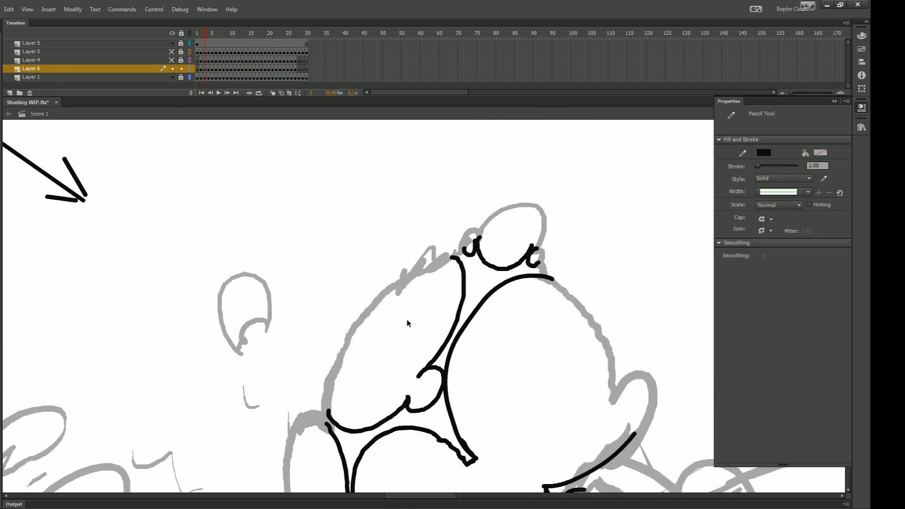
drag(409, 323, 358, 270)
key(y)
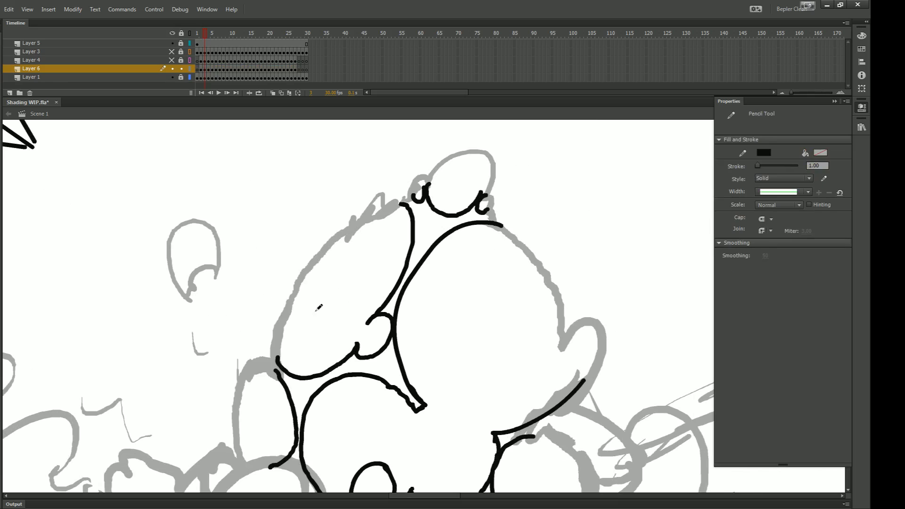
drag(275, 369, 365, 255)
key(ctrl+z)
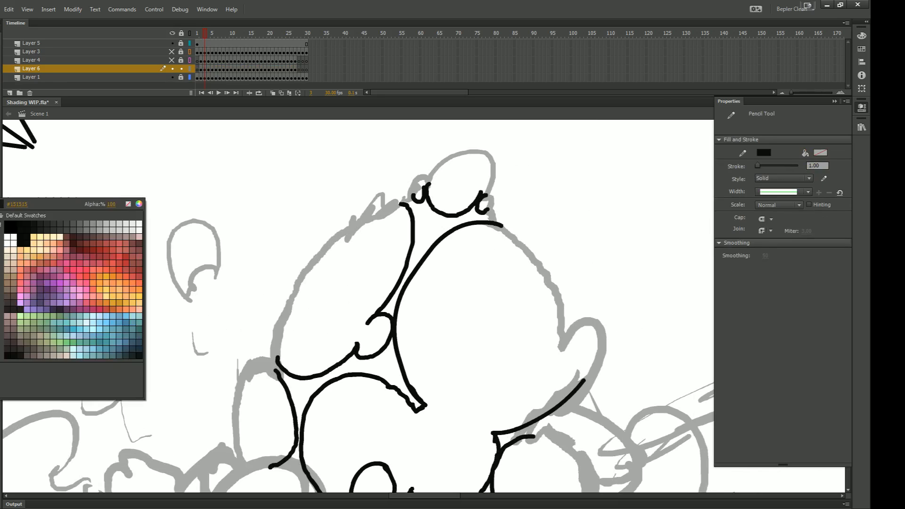
- Set the Pencil tool's stroke colour to orange and its stroke size to 0.5
click(51, 272)
drag(233, 161, 171, 250)
key(ctrl+z)
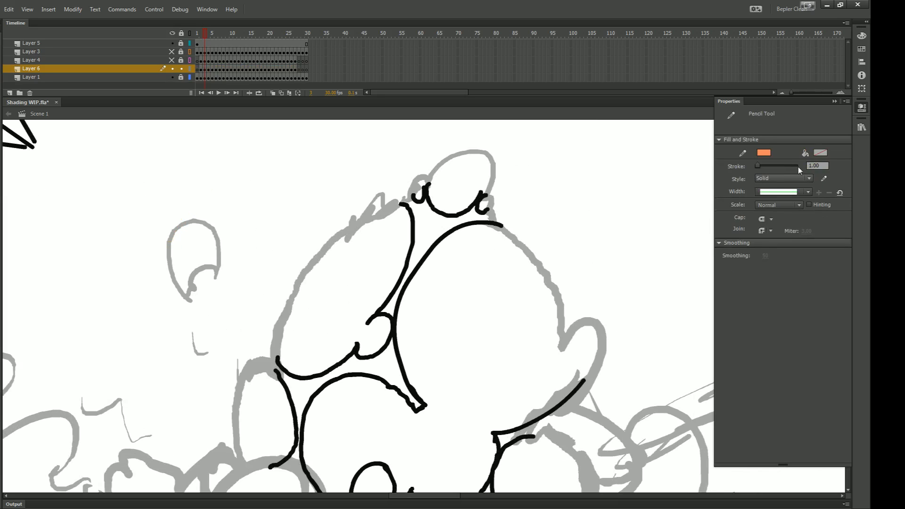
text(.5)
key(Return)
- Try thin orange shading strokes over the upper-left volume, undoing each one
drag(354, 197, 315, 255)
key(ctrl+z)
key(space)
drag(322, 293, 339, 265)
mouse_move(348, 219)
mouse_down()
mouse_move(308, 301)
mouse_move(271, 339)
mouse_up()
key(ctrl+z)
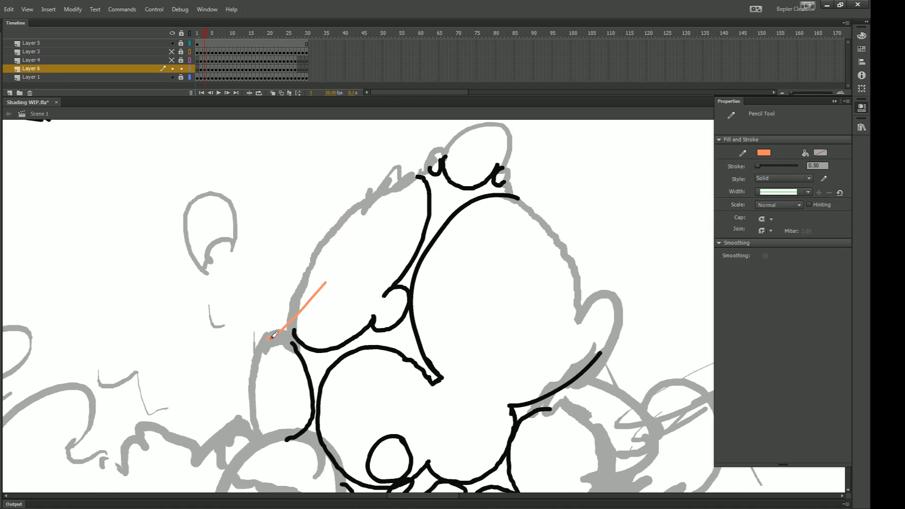
key(ctrl+z)
drag(332, 296, 298, 321)
key(ctrl+z)
- Try a short orange stroke inside the small detached puff beside the smoke, and undo it
key(space)
mouse_move(200, 242)
mouse_down()
mouse_move(312, 270)
mouse_move(330, 231)
mouse_move(435, 348)
mouse_up()
key(ctrl+equal)
key(space)
key(ctrl+z)
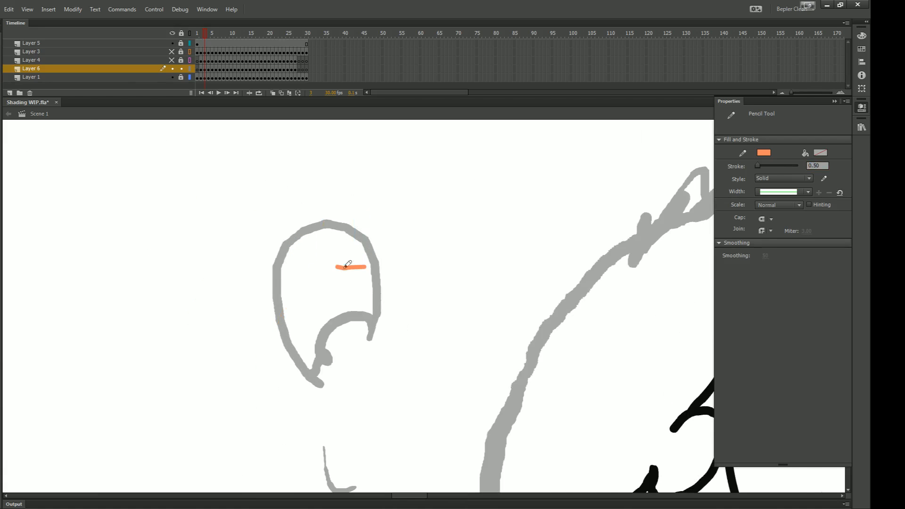
key(ctrl+z)
key(ctrl+minus)
key(ctrl+minus)
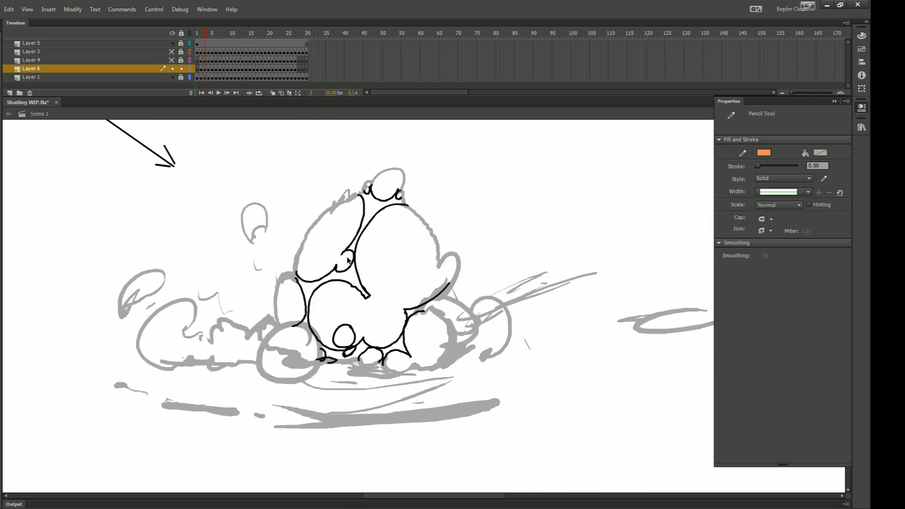
- Inspect the stroke properties of the lower round volume's contour, and return to the Pencil tool
key(ctrl+equal)
key(space)
drag(231, 248, 296, 306)
key(v)
click(306, 312)
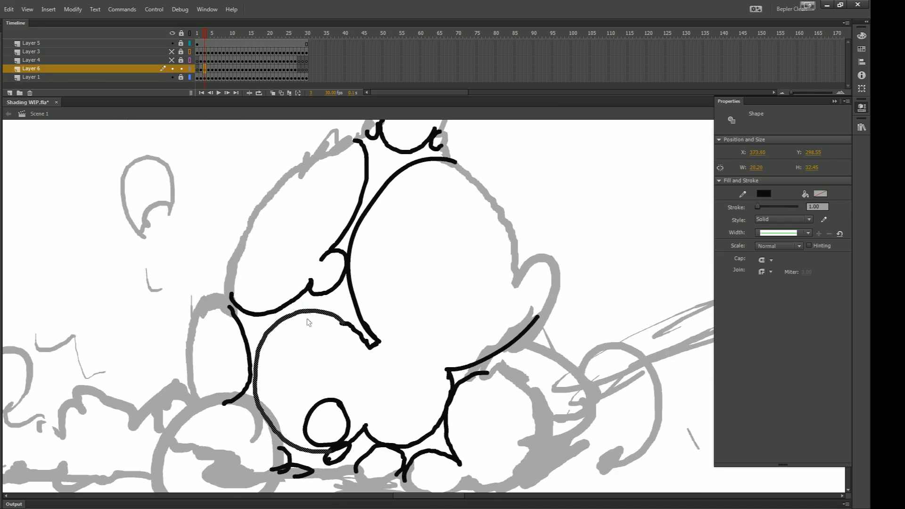
key(y)
key(ctrl+minus)
key(ctrl+equal)
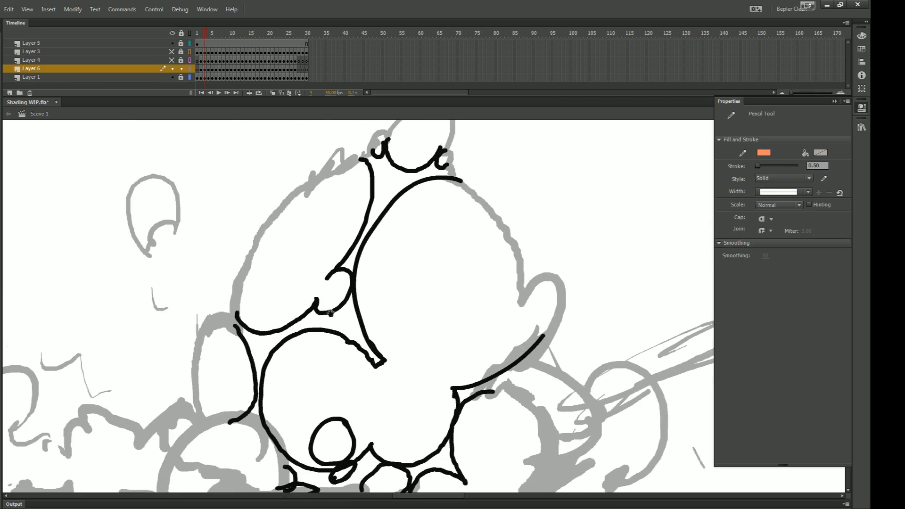
mouse_move(423, 316)
mouse_down()
mouse_move(364, 354)
mouse_move(427, 320)
mouse_up()
drag(364, 320, 396, 325)
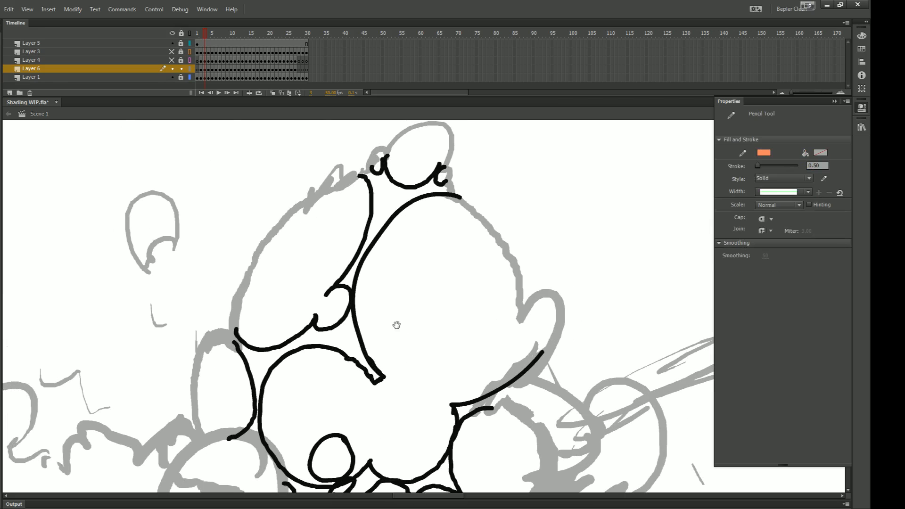
- Try orange shading strokes over the large central volume and the upper-left volume, undoing each one
drag(379, 377, 436, 293)
key(ctrl+z)
key(space)
mouse_move(313, 310)
mouse_down()
mouse_move(377, 278)
mouse_move(488, 267)
mouse_move(513, 313)
mouse_move(323, 294)
mouse_up()
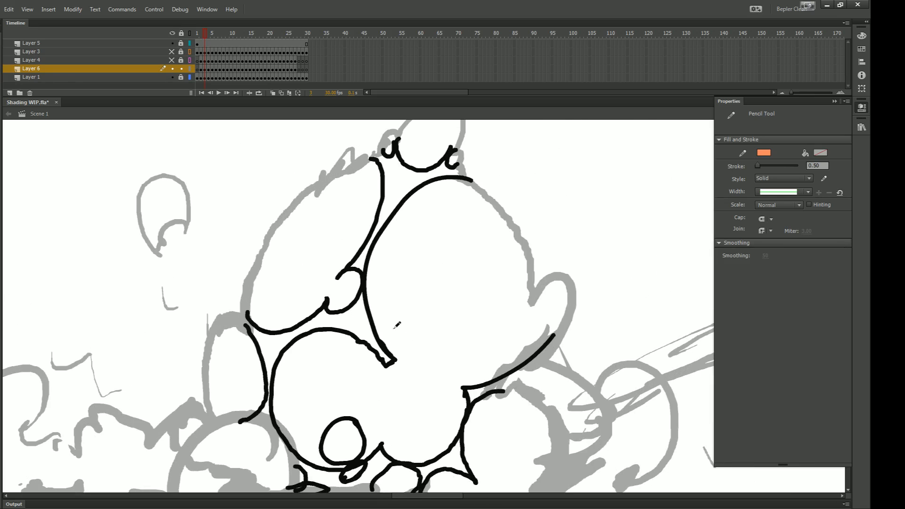
scroll(405, 326, down, 2)
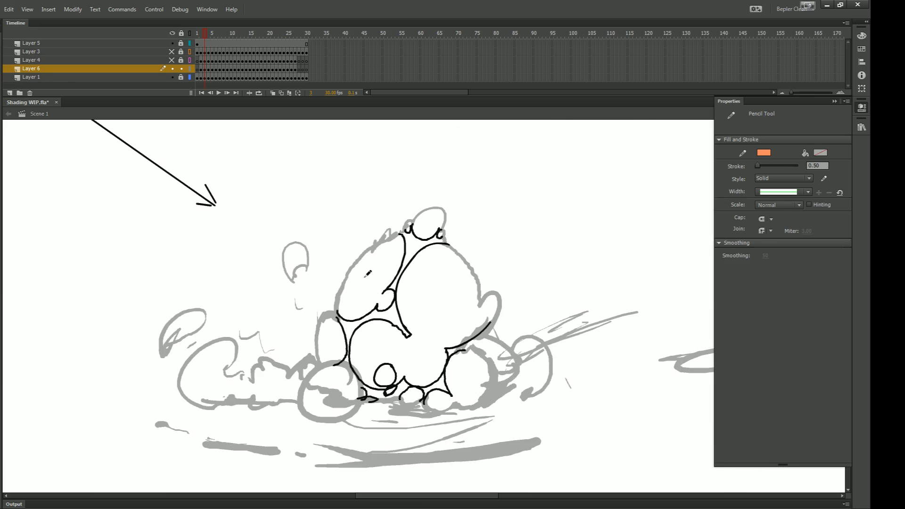
drag(366, 277, 322, 239)
key(ctrl+z)
- Sketch a demo sphere in the empty area above the smoke, with a horizontal light arrow and curved shadow contours inside it
key(ctrl+equal)
drag(375, 289, 404, 313)
drag(396, 206, 440, 223)
drag(353, 218, 416, 355)
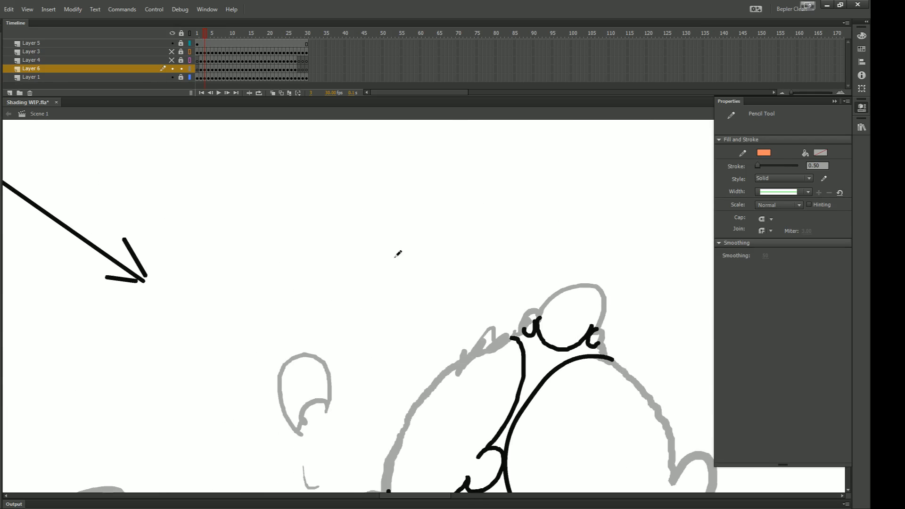
mouse_move(406, 179)
mouse_down()
mouse_move(420, 215)
mouse_move(419, 184)
mouse_move(402, 151)
mouse_up()
key(ctrl+z)
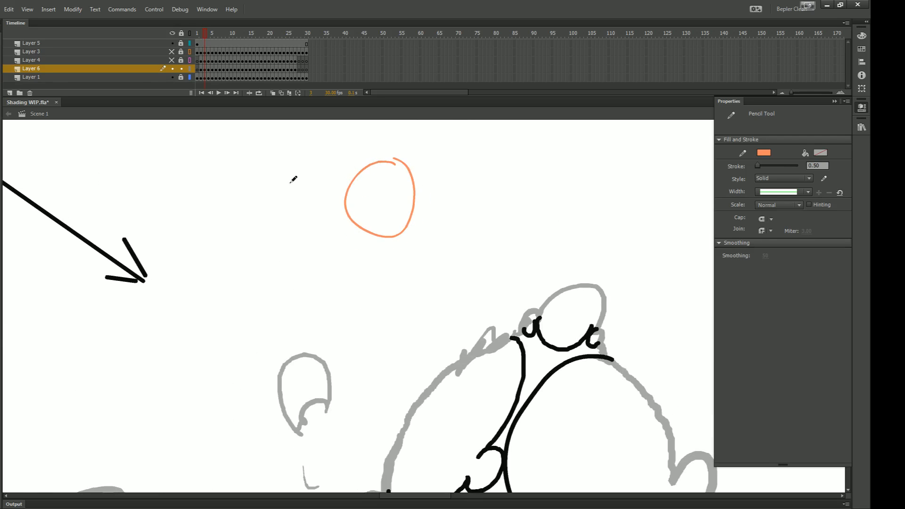
drag(271, 194, 307, 201)
mouse_move(382, 162)
mouse_down()
mouse_move(409, 189)
mouse_move(387, 237)
mouse_up()
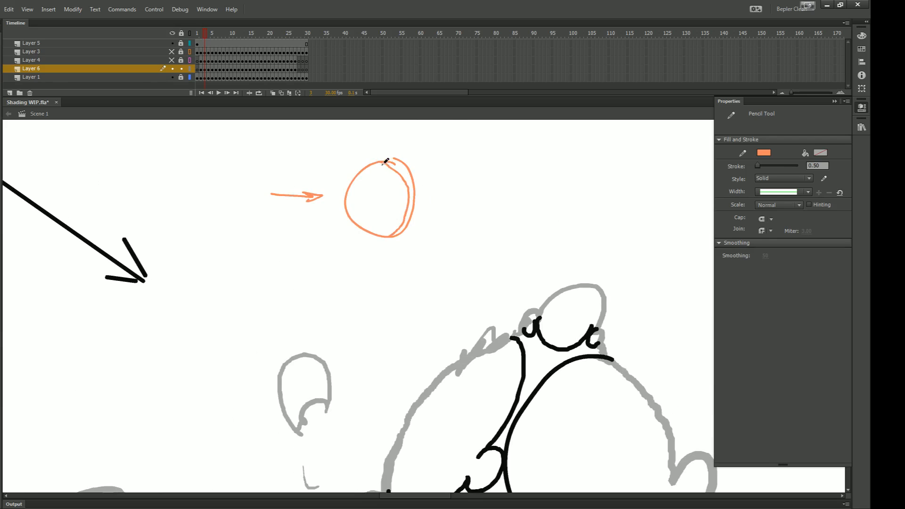
mouse_move(386, 161)
mouse_down()
mouse_move(385, 239)
mouse_move(379, 181)
mouse_move(373, 238)
mouse_up()
key(k)
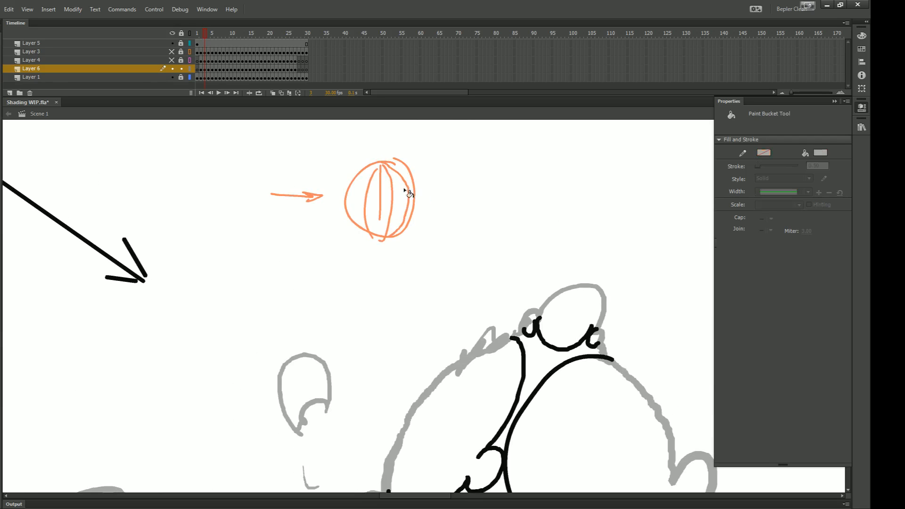
- Undo the demo sphere's inner contours and try other curved shadow contours inside it with the Pencil tool
key(ctrl+z)
key(ctrl+z)
key(ctrl+z)
key(n)
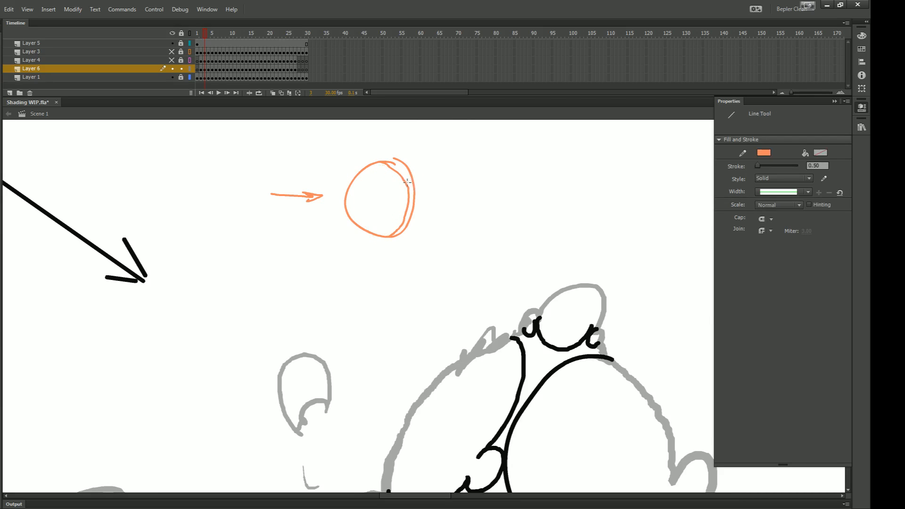
key(ctrl+z)
key(y)
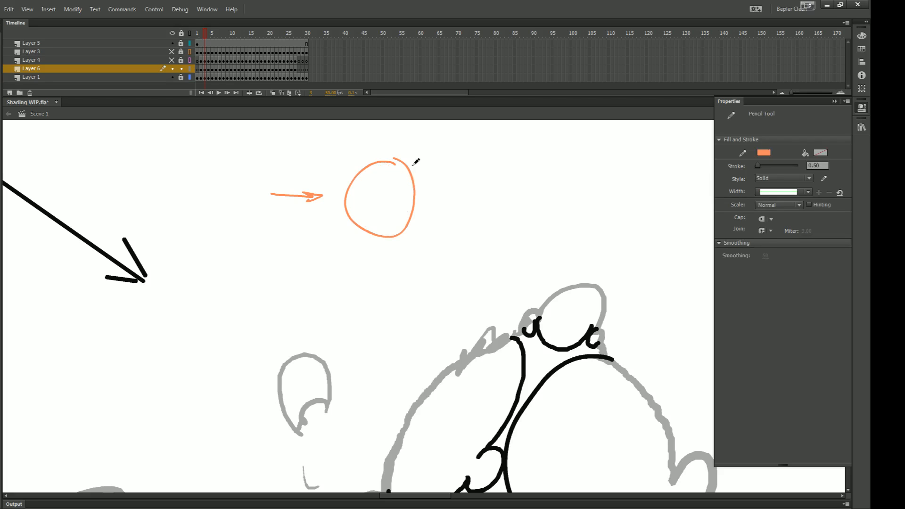
mouse_move(385, 164)
mouse_down()
mouse_move(404, 198)
mouse_move(395, 230)
mouse_up()
key(ctrl+z)
mouse_move(382, 161)
mouse_down()
mouse_move(358, 201)
mouse_move(362, 231)
mouse_up()
- Select the demo sphere together with its light arrow and delete them
drag(441, 147, 220, 249)
key(Delete)
key(ctrl+minus)
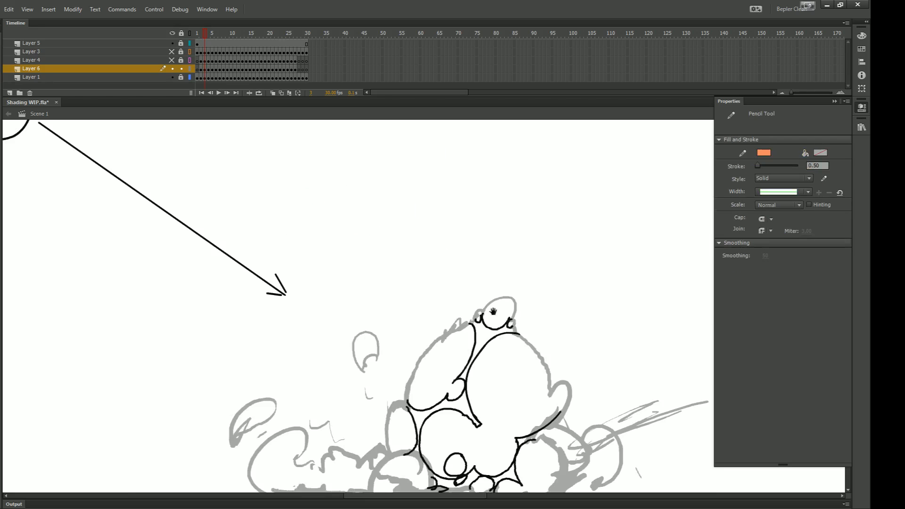
- Try a long diagonal orange stroke in the empty area to the upper right of the smoke, and undo it
drag(493, 311, 345, 197)
key(ctrl+minus)
drag(406, 325, 367, 269)
key(ctrl+equal)
drag(450, 250, 472, 355)
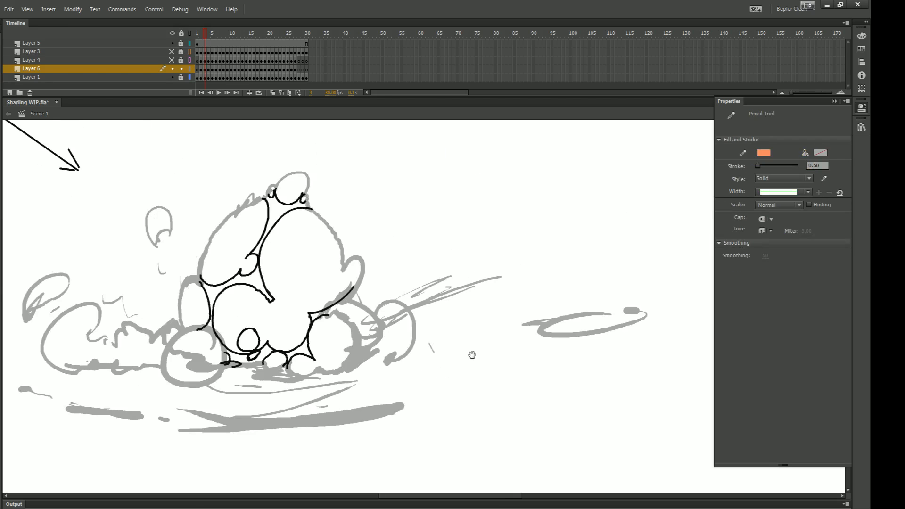
mouse_move(298, 245)
mouse_down()
mouse_move(338, 286)
mouse_move(339, 236)
mouse_up()
drag(388, 260, 483, 201)
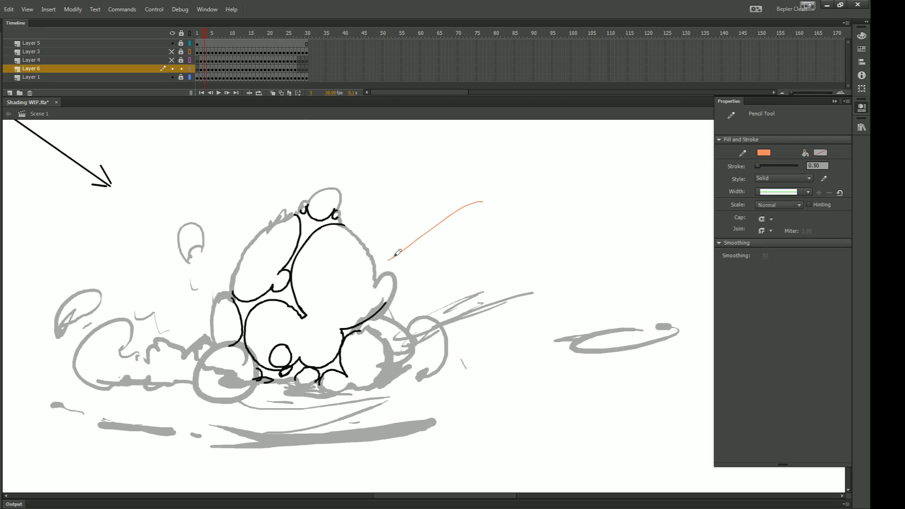
key(ctrl+z)
- Sketch a demo below the smoke of a small puff, an arrow and a large bumpy cloud with direction lines above and below
drag(558, 393, 416, 303)
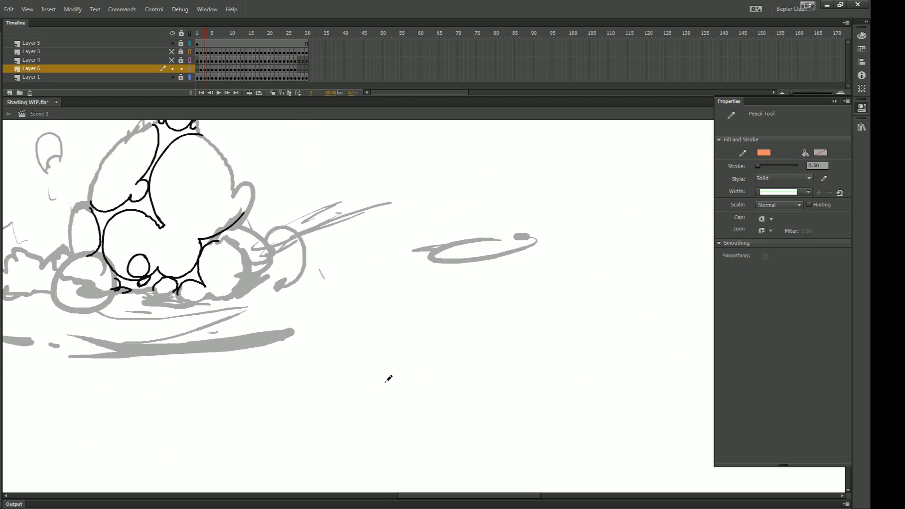
mouse_move(361, 388)
mouse_down()
mouse_move(412, 378)
mouse_move(406, 387)
mouse_move(391, 361)
mouse_up()
drag(397, 409, 452, 409)
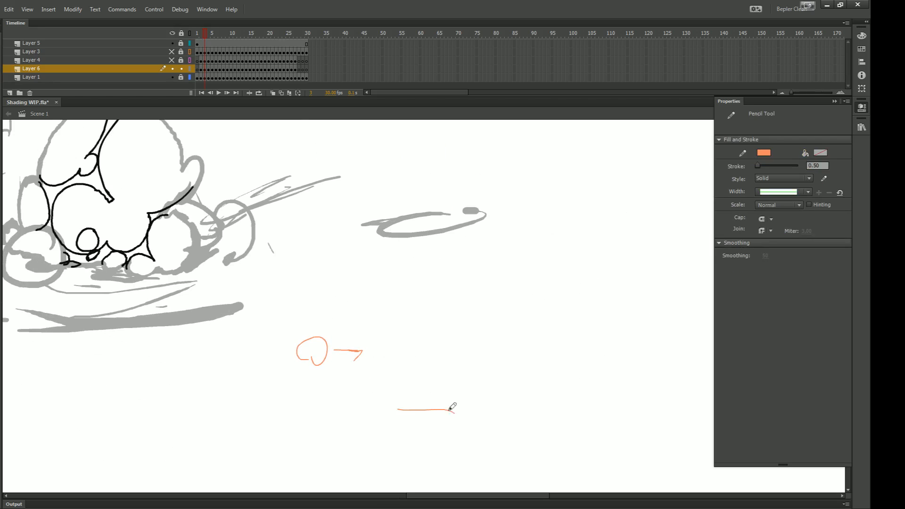
drag(402, 300, 446, 299)
mouse_move(423, 329)
mouse_down()
mouse_move(436, 334)
mouse_move(403, 353)
mouse_move(426, 381)
mouse_move(458, 389)
mouse_move(481, 363)
mouse_move(454, 326)
mouse_up()
key(ctrl+=)
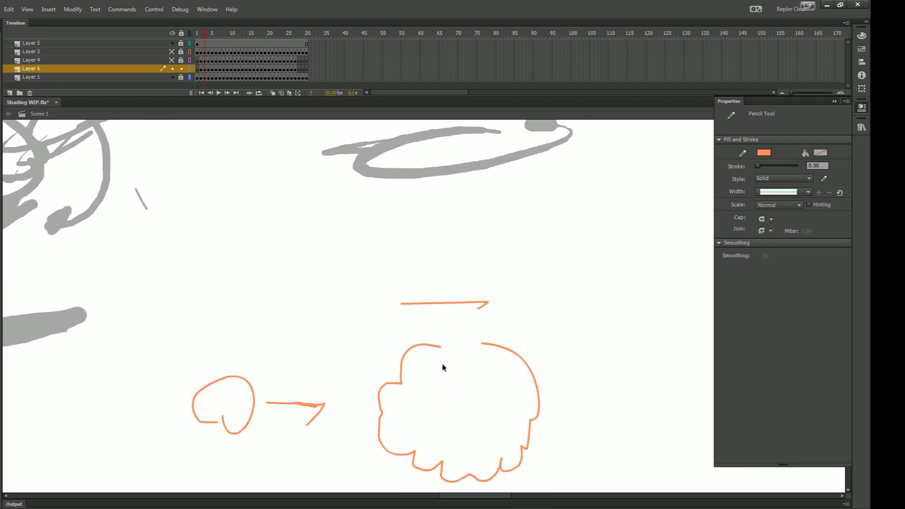
drag(442, 366, 448, 283)
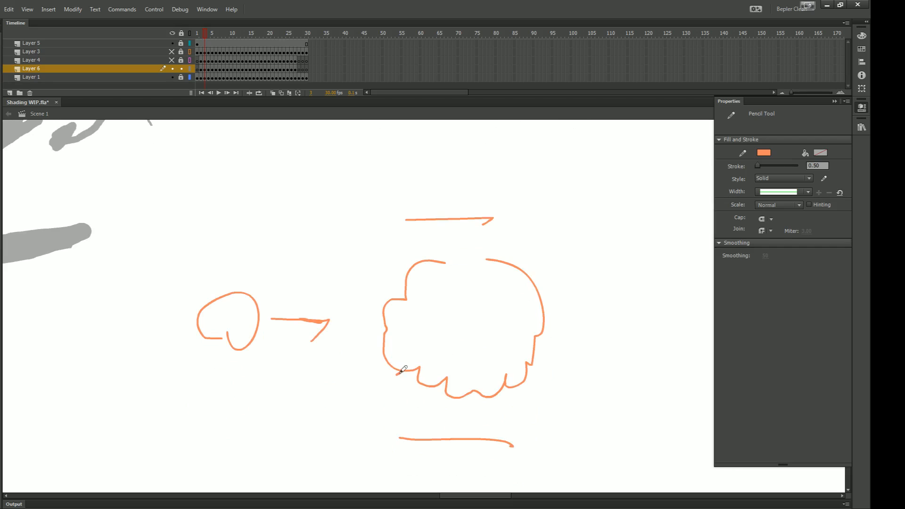
- Add small rounded bumps along the left and lower edges of the demo cloud, undoing one stroke
mouse_move(400, 374)
mouse_down()
mouse_move(415, 344)
mouse_move(405, 330)
mouse_move(381, 327)
mouse_up()
drag(473, 390, 406, 356)
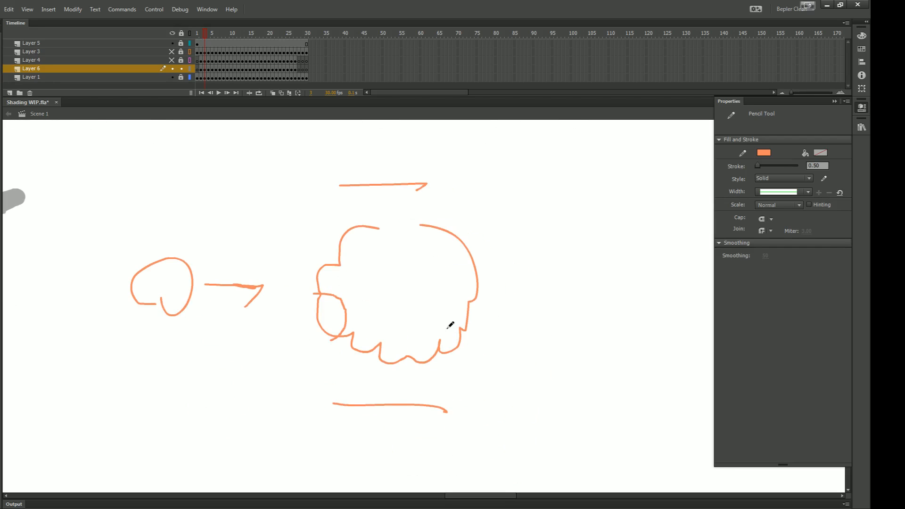
drag(452, 327, 445, 354)
key(ctrl+z)
drag(387, 342, 391, 355)
- Select the whole puff-and-cloud demo sketch and delete it
key(ctrl+minus)
mouse_move(508, 225)
mouse_down()
mouse_move(463, 245)
mouse_move(258, 413)
mouse_up()
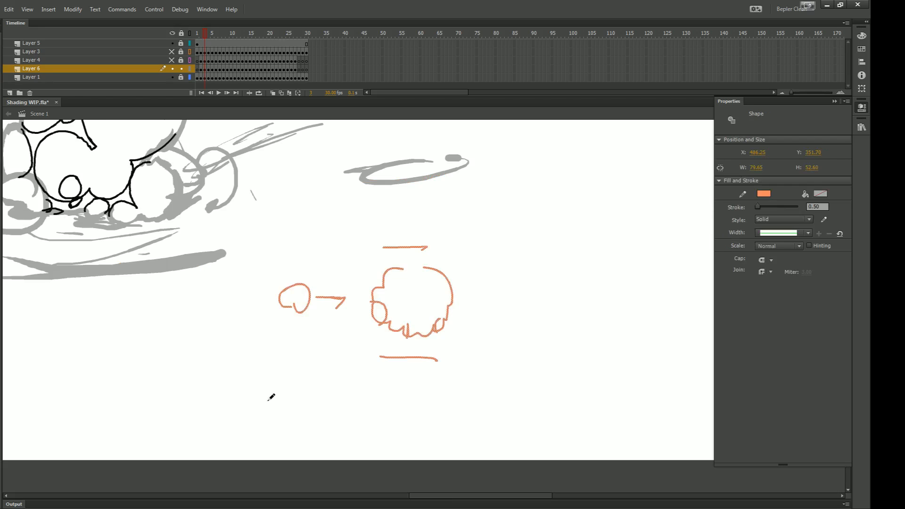
key(Delete)
- Show the rulers and place one vertical and one horizontal guide across the smoke
drag(316, 339, 517, 416)
key(ctrl+equal)
drag(306, 226, 527, 400)
key(ctrl+minus)
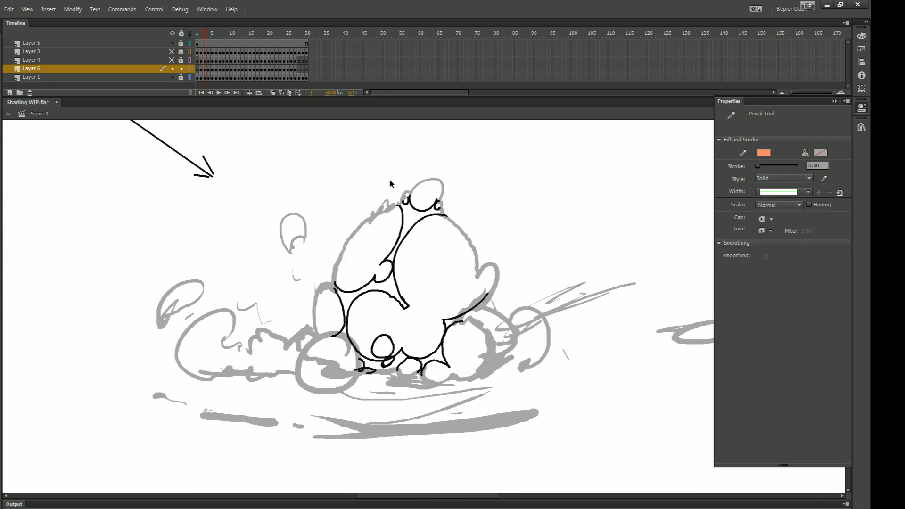
key(ctrl+alt+shift+r)
drag(4, 269, 418, 301)
drag(424, 123, 420, 367)
- Try a long orange shadow contour down the large central volume, and undo it
key(ctrl+equal)
drag(447, 183, 438, 229)
drag(447, 188, 432, 380)
key(ctrl+z)
- Try orange shadow contours in the far-right puff and along the upper-left volume, and undo both
mouse_move(486, 432)
mouse_down()
mouse_move(436, 358)
mouse_move(364, 322)
mouse_up()
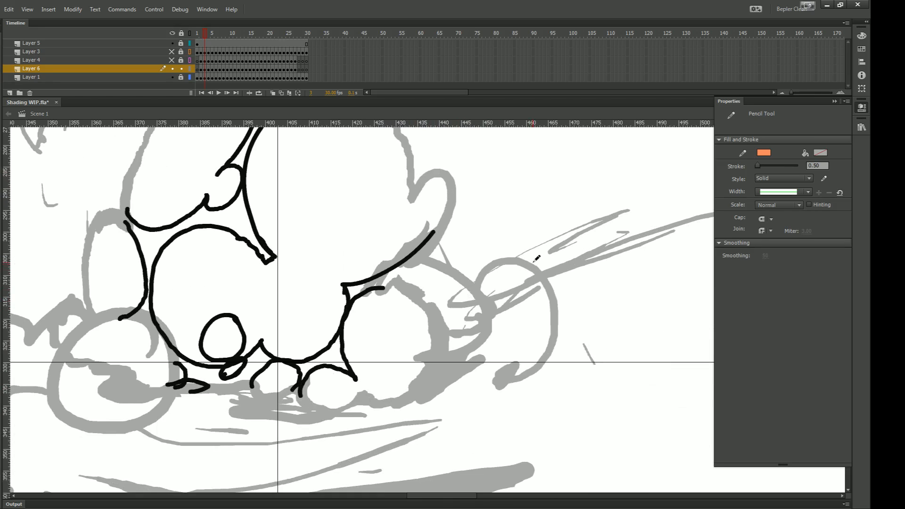
drag(510, 268, 510, 368)
mouse_move(428, 323)
mouse_down()
mouse_move(533, 386)
mouse_move(618, 460)
mouse_up()
mouse_move(327, 352)
mouse_down()
mouse_move(404, 307)
mouse_move(432, 190)
mouse_up()
key(ctrl+minus)
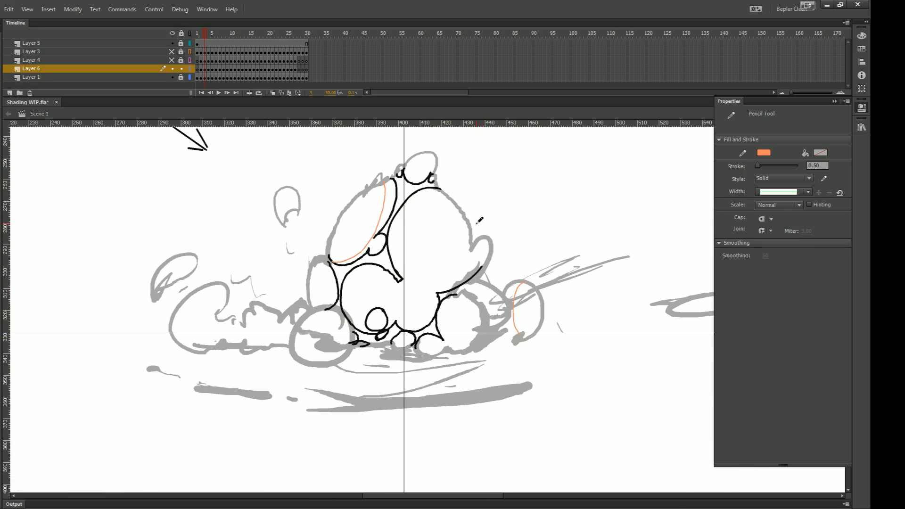
key(ctrl+equal)
drag(314, 231, 370, 350)
key(ctrl+z)
key(ctrl+z)
- Remove the vertical guide from the stage and hide the rulers
drag(406, 326, 386, 338)
drag(413, 304, 6, 310)
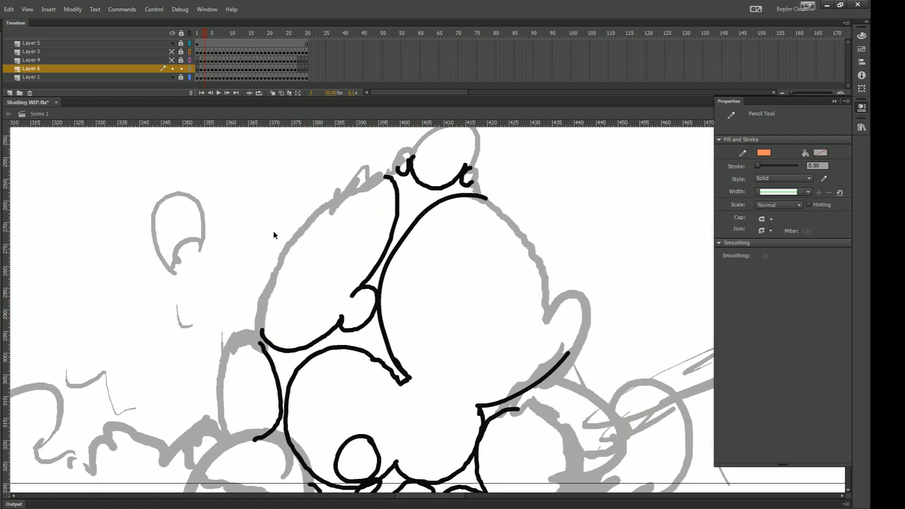
key(ctrl+alt+shift+r)
- Draw an orange line from the lower-left corner to the top tip of the upper-left volume and bend it into a shadow curve
drag(315, 261, 313, 296)
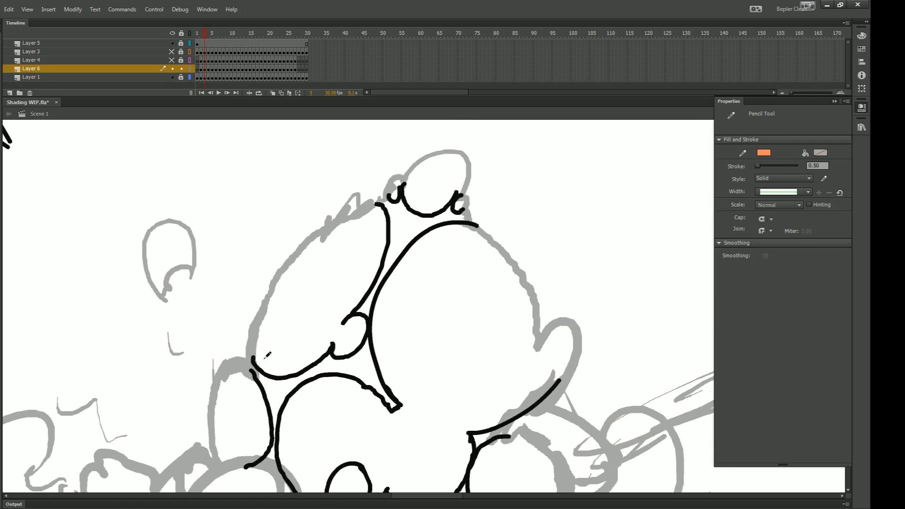
key(n)
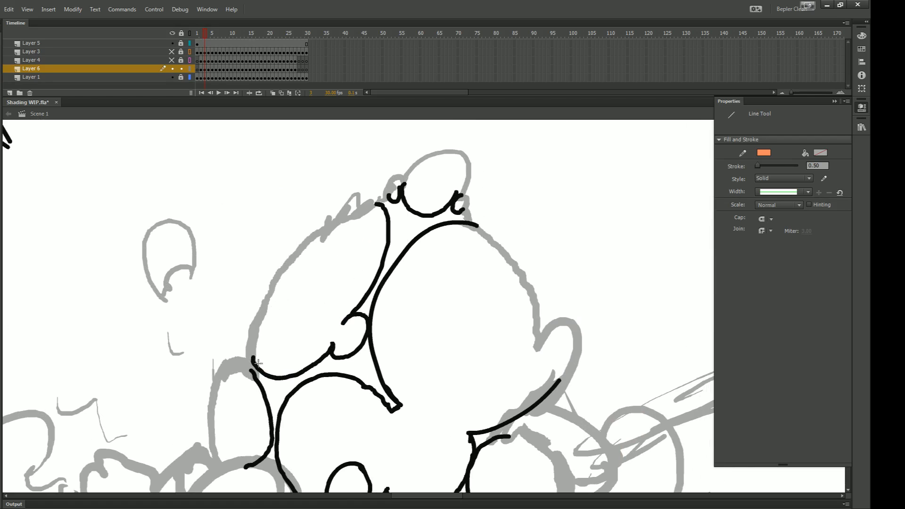
drag(258, 363, 380, 204)
drag(325, 296, 333, 317)
drag(419, 301, 400, 323)
- Draw a curved orange shadow contour with the Pencil tool across the small puff on top of the smoke
key(y)
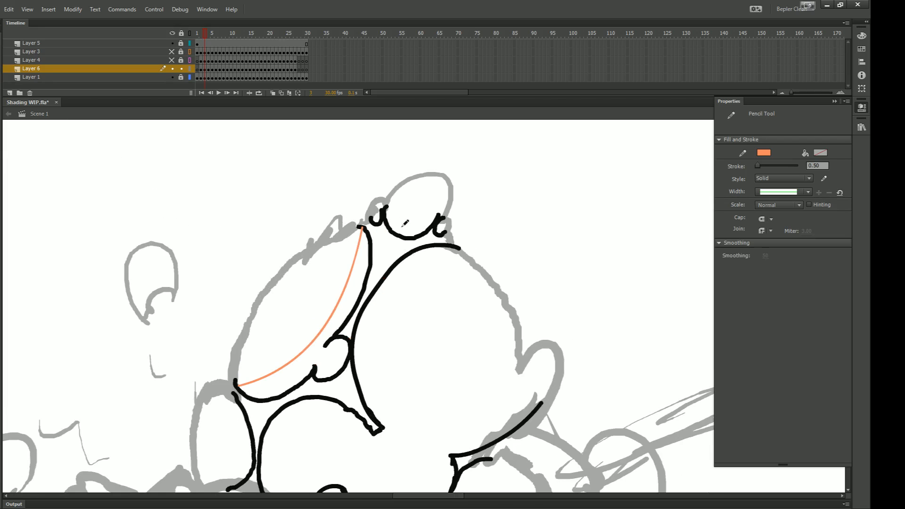
mouse_move(400, 217)
mouse_down()
mouse_move(395, 262)
mouse_move(420, 248)
mouse_move(432, 209)
mouse_up()
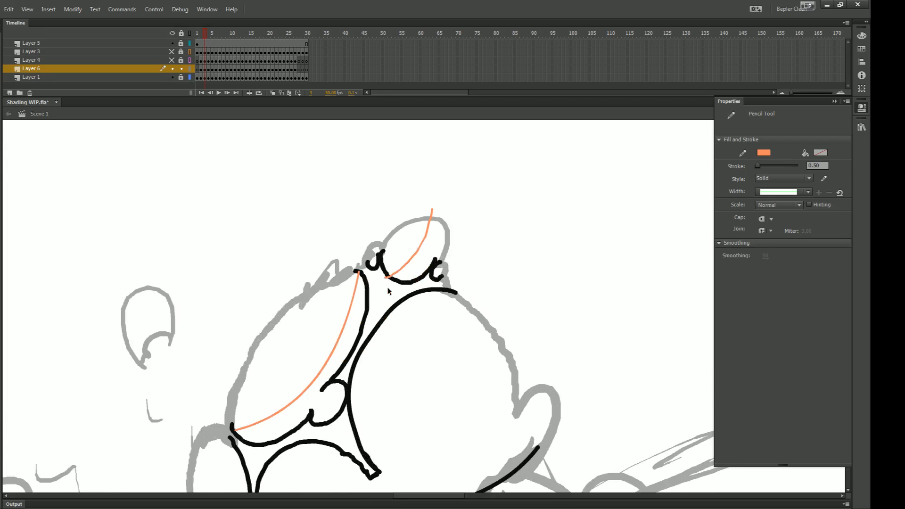
drag(305, 390, 379, 322)
mouse_move(389, 279)
mouse_down()
mouse_move(413, 243)
mouse_move(424, 261)
mouse_up()
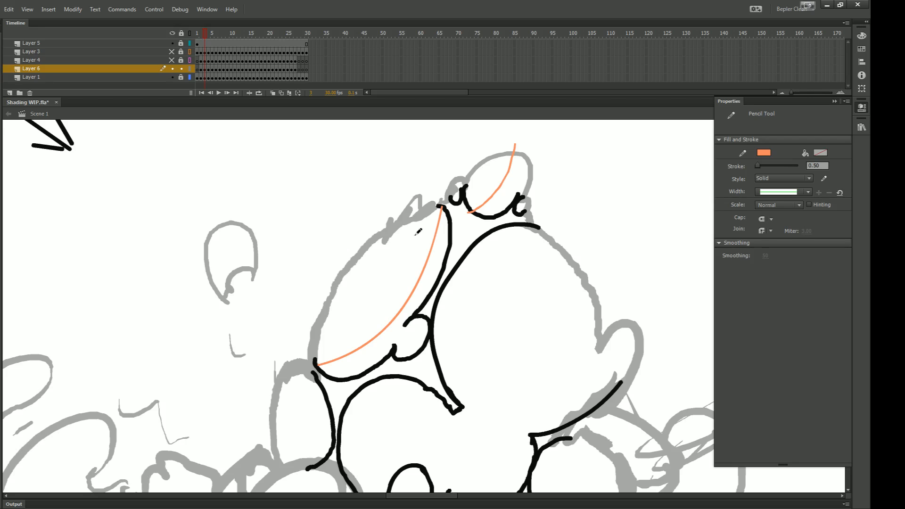
drag(471, 255, 430, 293)
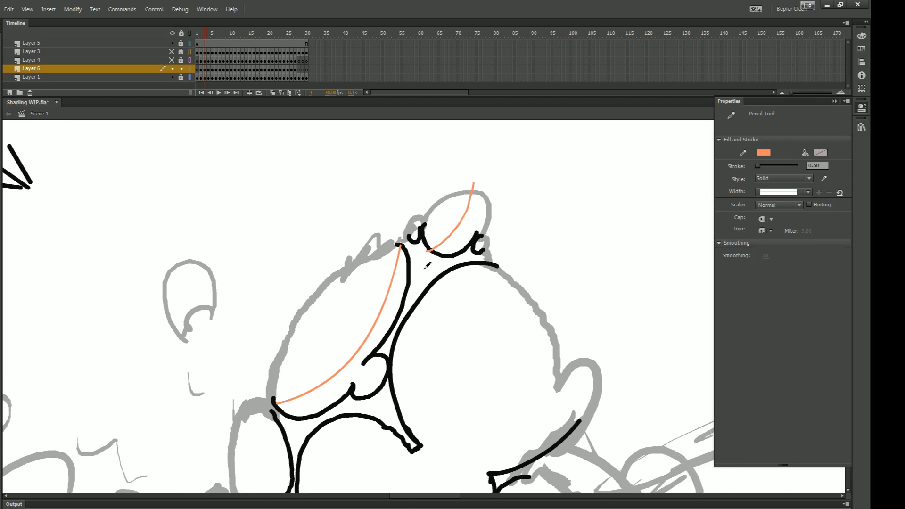
- Try short orange strokes in the gap between the top puff and the upper-left volume, undoing each one
key(ctrl+equal)
mouse_move(418, 257)
mouse_down()
mouse_move(426, 302)
mouse_move(433, 286)
mouse_move(394, 277)
mouse_move(376, 312)
mouse_up()
key(ctrl+z)
key(ctrl+z)
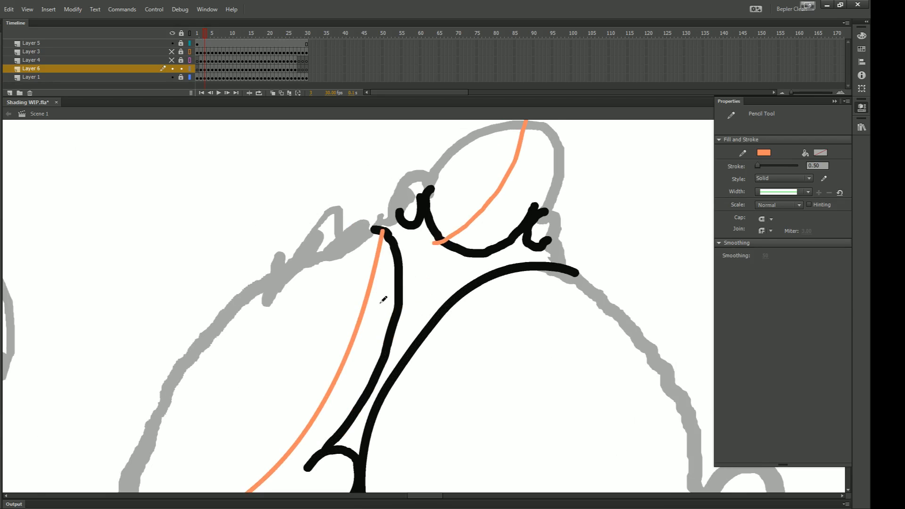
scroll(384, 299, up, 2)
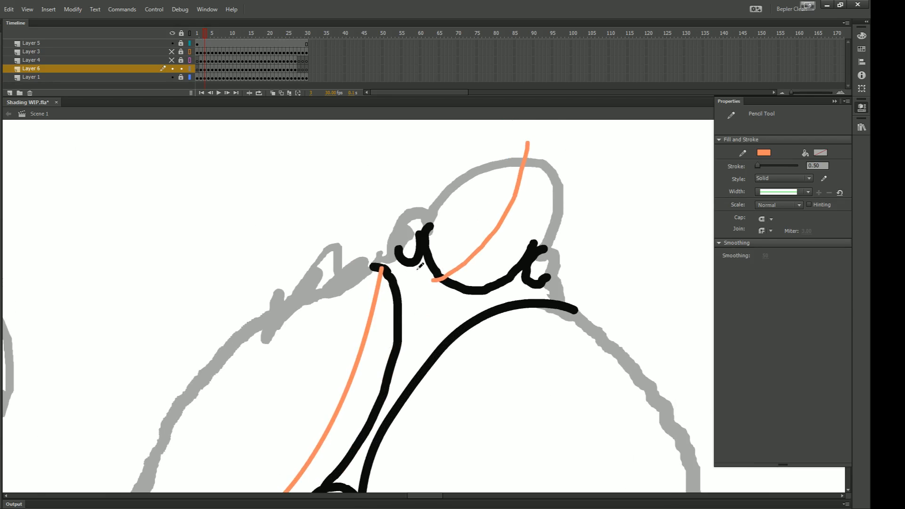
mouse_move(417, 269)
mouse_down()
mouse_move(390, 309)
mouse_move(451, 284)
mouse_move(410, 365)
mouse_up()
key(ctrl+z)
key(ctrl+minus)
key(ctrl+minus)
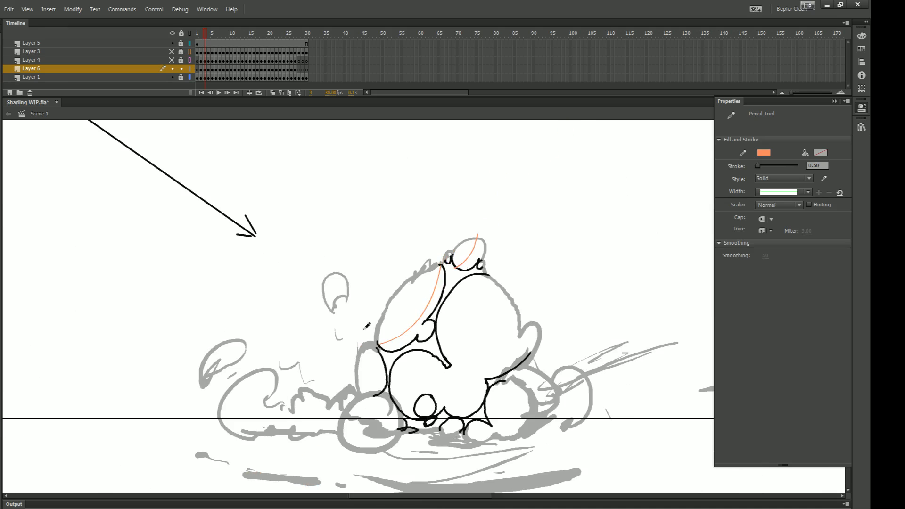
- Draw a curved orange shadow contour inside the narrow volume below the upper-left one, redoing the first attempt
key(ctrl+equal)
key(ctrl+equal)
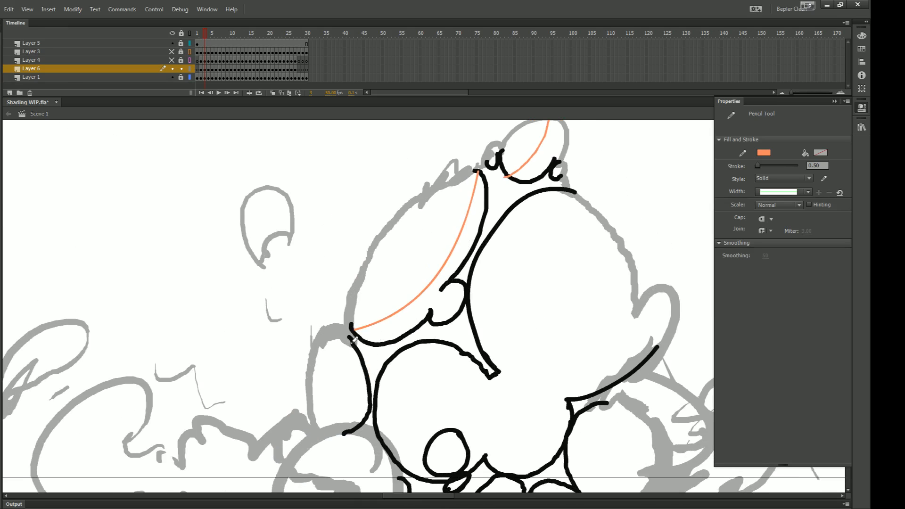
mouse_move(351, 343)
mouse_down()
mouse_move(353, 405)
mouse_move(323, 444)
mouse_move(354, 363)
mouse_move(348, 334)
mouse_up()
key(ctrl+z)
scroll(421, 325, down, 3)
scroll(422, 325, up, 5)
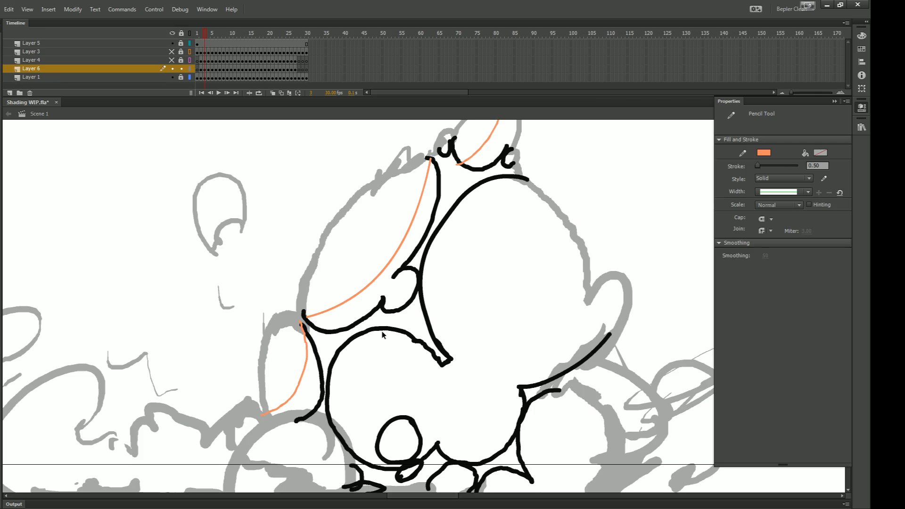
scroll(394, 315, up, 1)
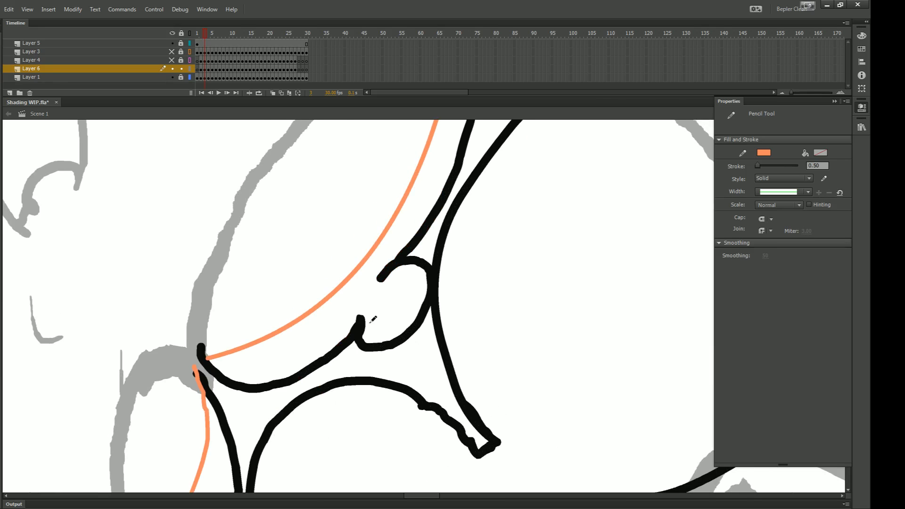
scroll(373, 317, up, 1)
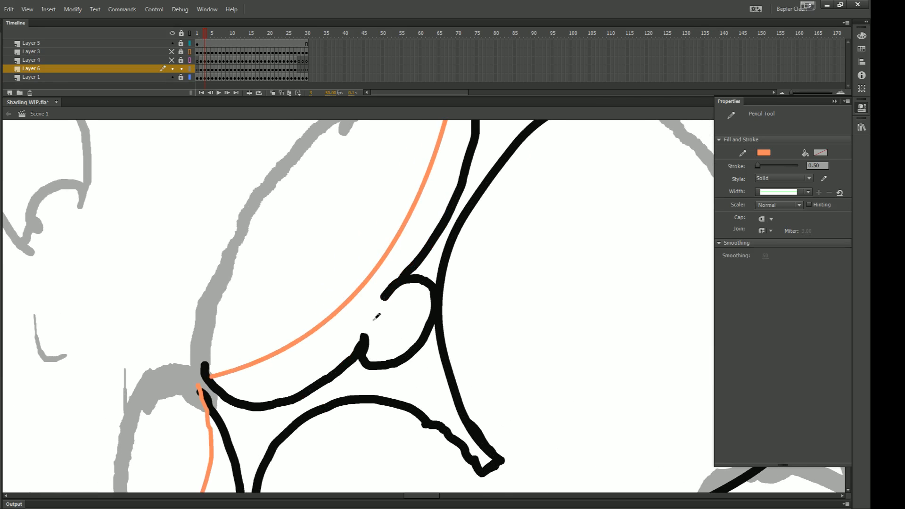
scroll(377, 317, up, 1)
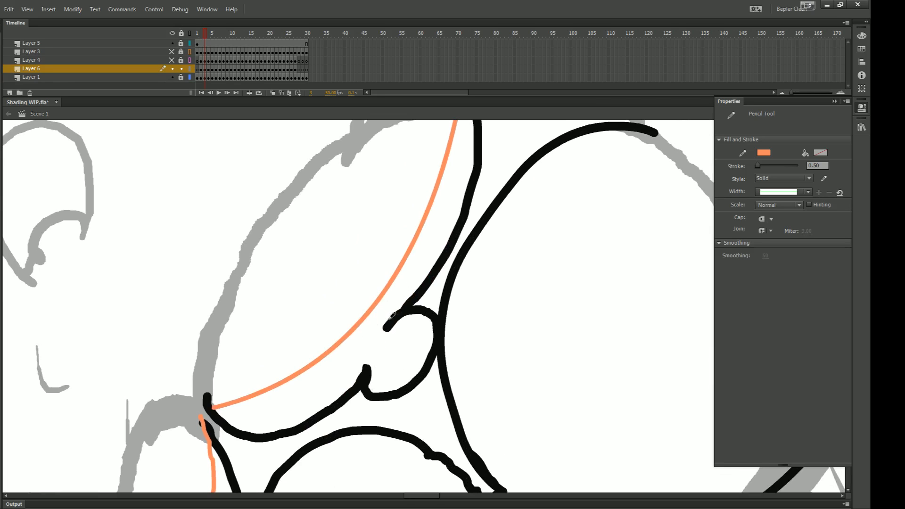
- Draw a curved orange shadow contour across the small puff between the upper-left volume and the large right volume
mouse_move(391, 315)
mouse_down()
mouse_move(366, 374)
mouse_move(373, 347)
mouse_up()
key(ctrl+z)
key(ctrl+z)
scroll(390, 356, up, 1)
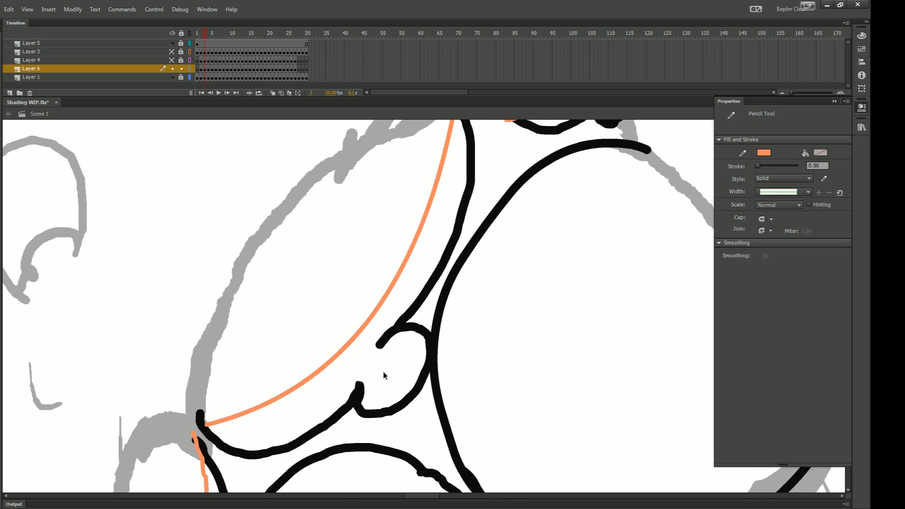
scroll(391, 356, up, 1)
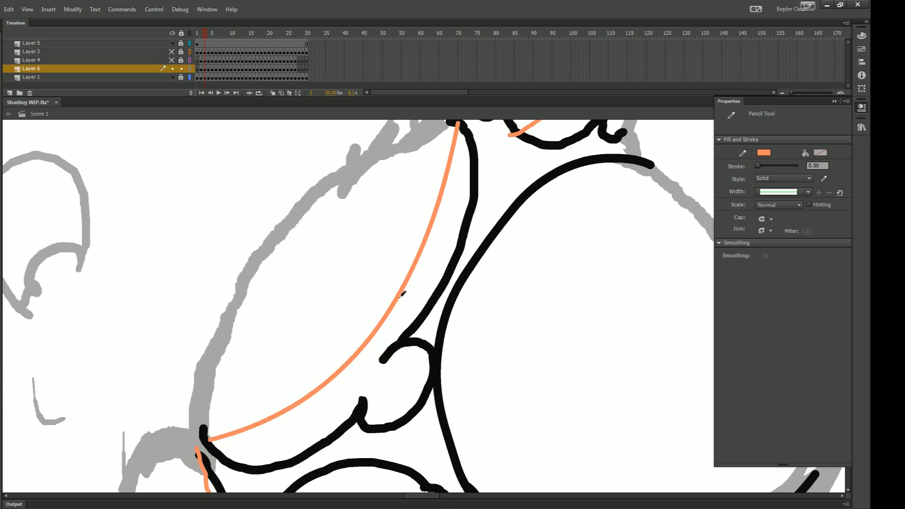
mouse_move(391, 327)
mouse_down()
mouse_move(362, 392)
mouse_move(389, 374)
mouse_move(412, 391)
mouse_up()
key(ctrl+z)
mouse_move(420, 343)
mouse_down()
mouse_move(411, 385)
mouse_move(377, 427)
mouse_move(430, 344)
mouse_up()
key(ctrl+z)
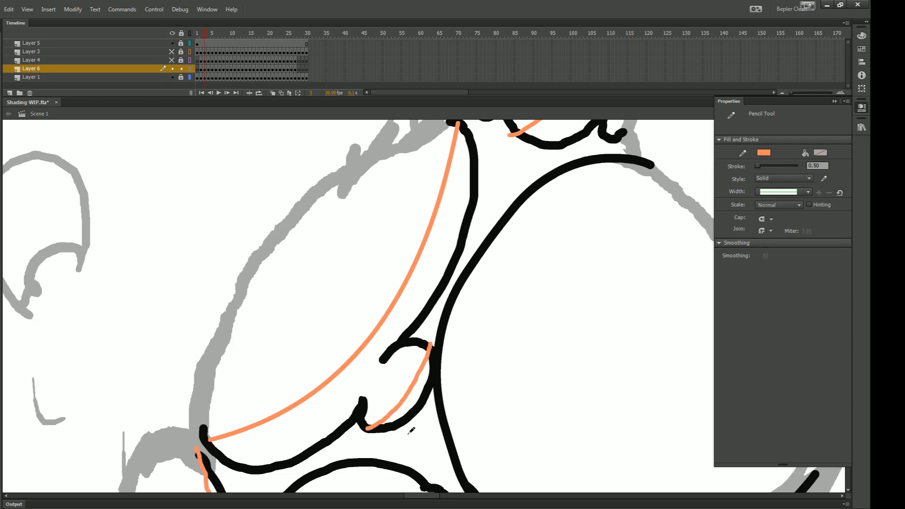
- Try orange strokes around the small puff's open side and along the upper-left volume, undoing each one
mouse_move(413, 444)
mouse_down()
mouse_move(405, 409)
mouse_move(417, 414)
mouse_move(420, 406)
mouse_move(385, 387)
mouse_move(408, 348)
mouse_move(380, 399)
mouse_up()
key(ctrl+z)
key(ctrl+z)
key(ctrl+z)
key(ctrl+z)
mouse_move(388, 345)
mouse_down()
mouse_move(377, 363)
mouse_move(464, 191)
mouse_up()
key(ctrl+z)
key(ctrl+z)
key(ctrl+minus)
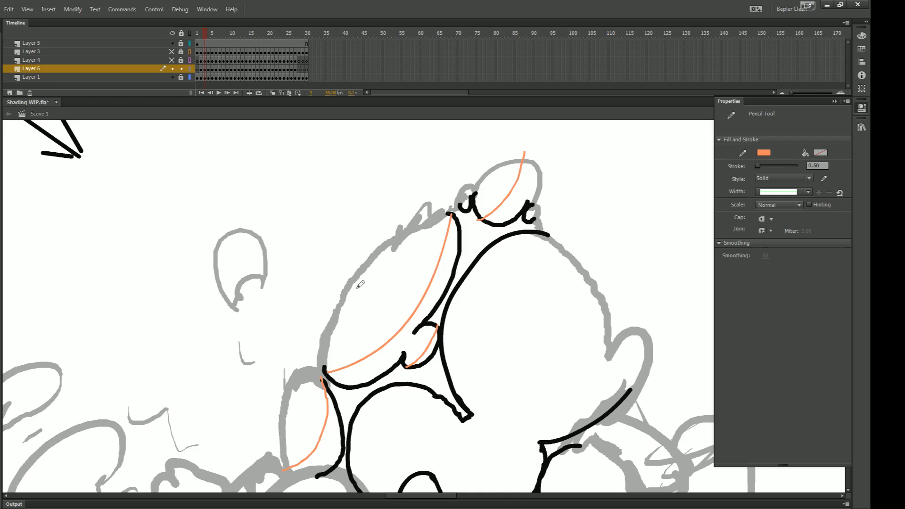
drag(383, 252, 444, 234)
key(ctrl+z)
key(ctrl+equal)
drag(425, 388, 435, 348)
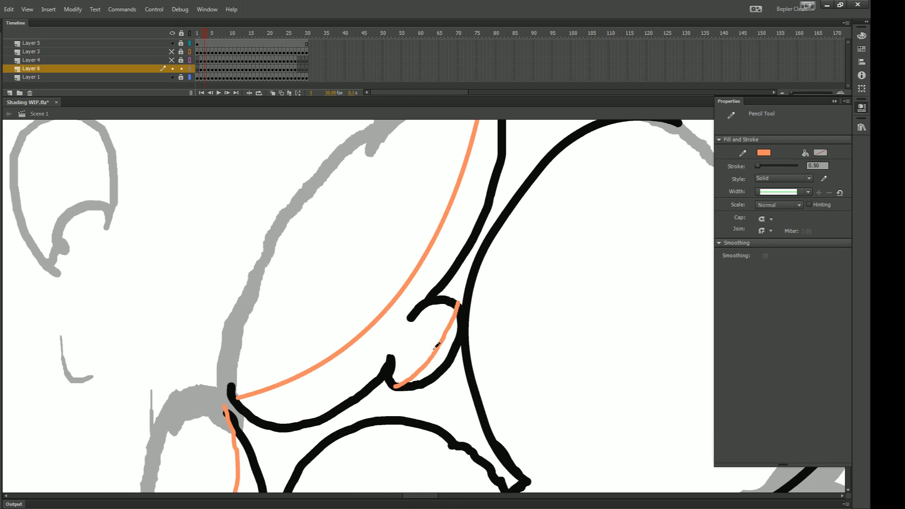
- Close the small puff's open left side with a short, slightly curved orange line between its black outline ends
drag(443, 297, 436, 301)
key(ctrl+z)
key(n)
mouse_move(390, 359)
mouse_down()
mouse_move(410, 320)
mouse_move(430, 335)
mouse_move(384, 224)
mouse_up()
key(y)
key(ctrl+z)
key(ctrl+minus)
key(space)
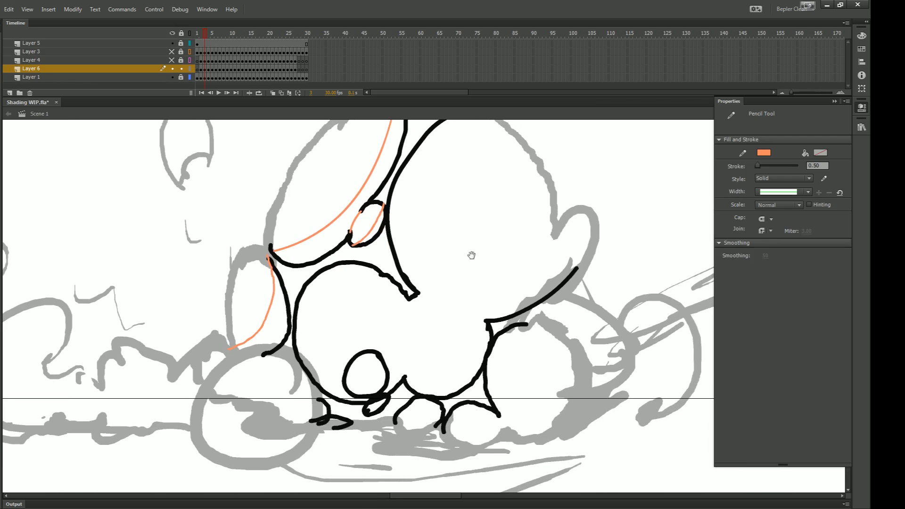
key(space)
drag(397, 322, 432, 358)
key(ctrl+equal)
drag(452, 184, 469, 278)
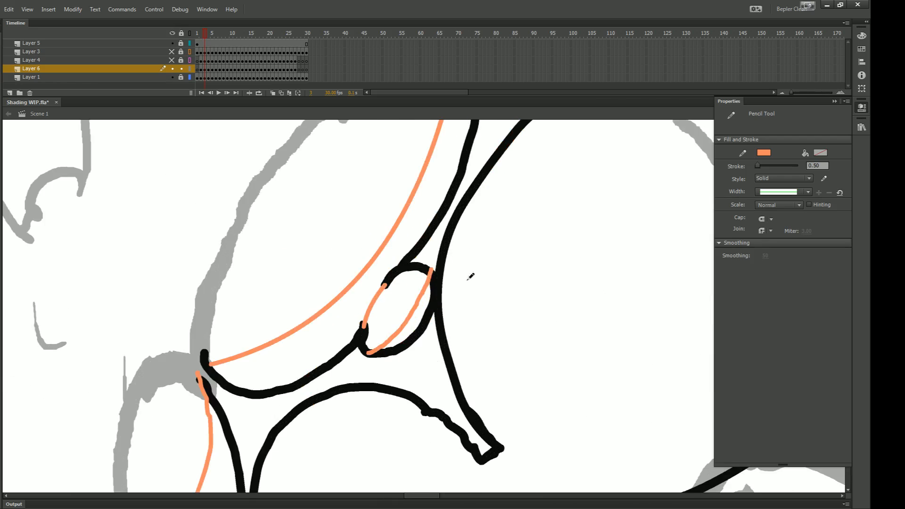
- Draw a long orange shadow contour down the large right volume, starting from its upper outline
key(space)
drag(589, 297, 436, 240)
key(ctrl+minus)
key(space)
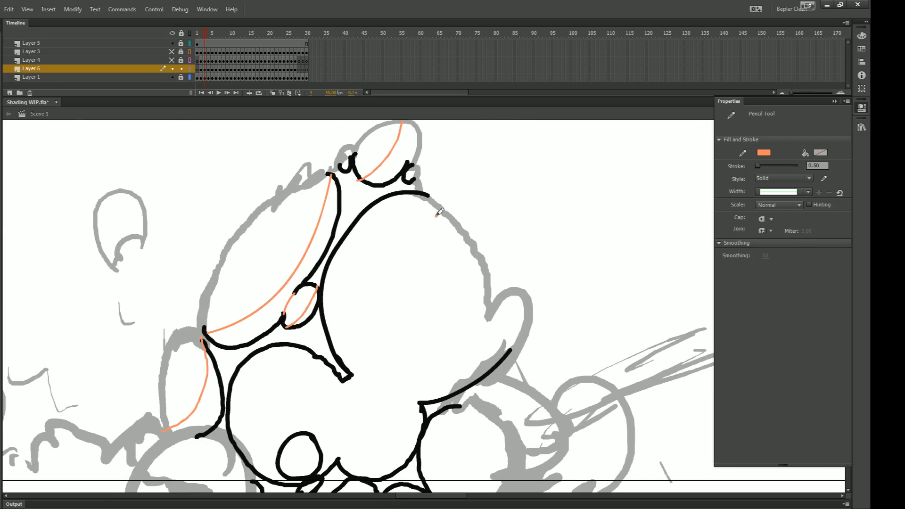
mouse_move(430, 225)
mouse_down()
mouse_move(401, 275)
mouse_move(367, 377)
mouse_up()
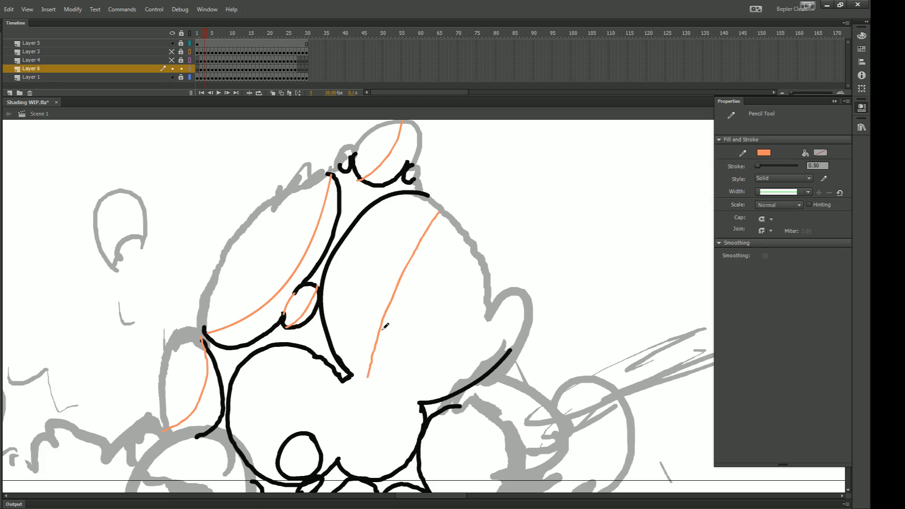
- Try additional orange strokes beside the long contour in the large right volume, undoing each one
key(space)
drag(383, 332, 386, 348)
drag(460, 255, 404, 386)
key(ctrl+z)
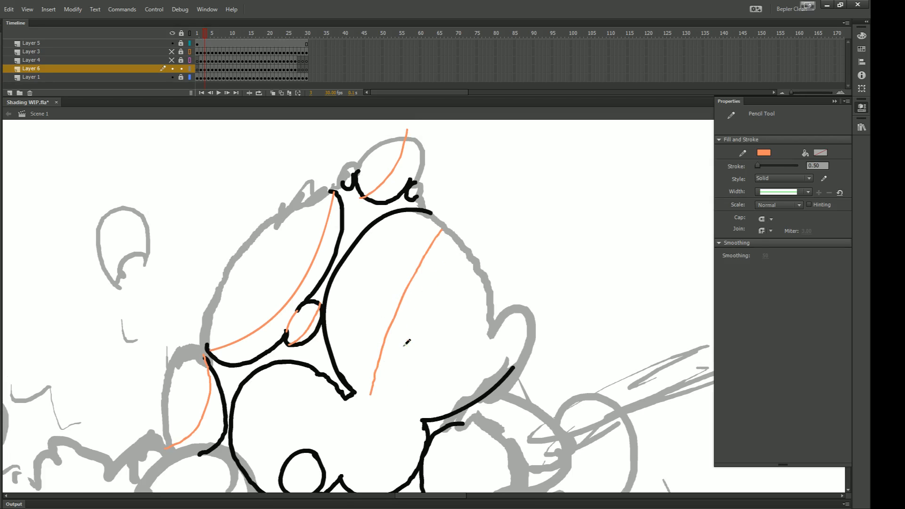
key(space)
drag(392, 334, 460, 345)
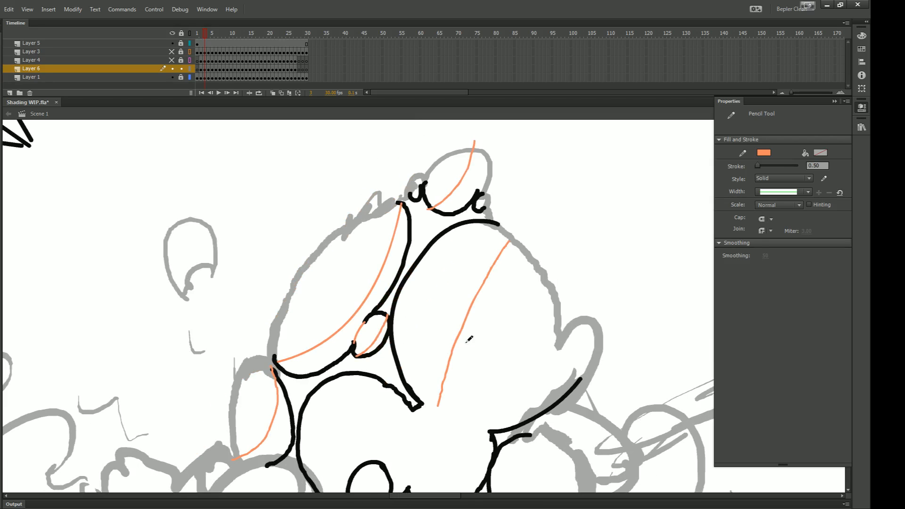
drag(530, 308, 513, 267)
key(ctrl+z)
key(space)
drag(342, 295, 425, 338)
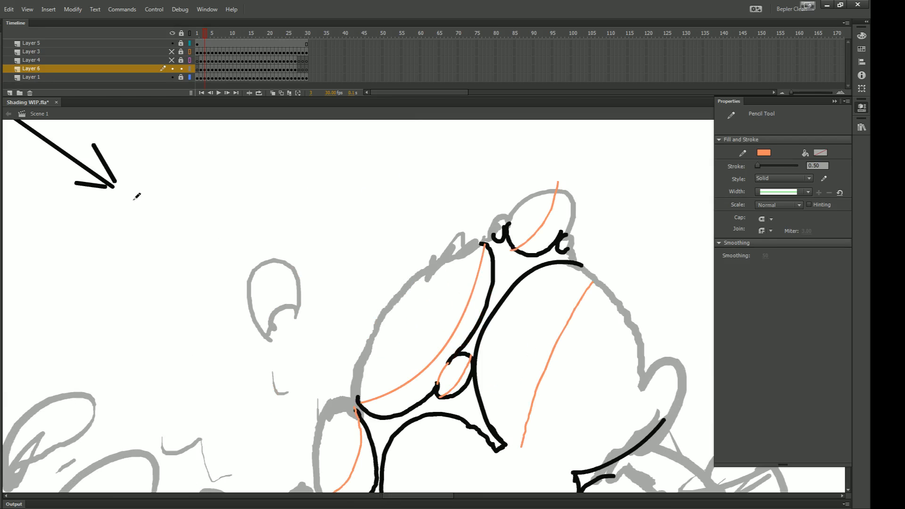
- Extend the large volume's orange contour with an outward bulge and a diagonal down toward the notch in the lower outline
mouse_move(472, 272)
mouse_down()
mouse_move(455, 264)
mouse_move(356, 108)
mouse_up()
key(ctrl+=)
key(space)
drag(398, 283, 417, 269)
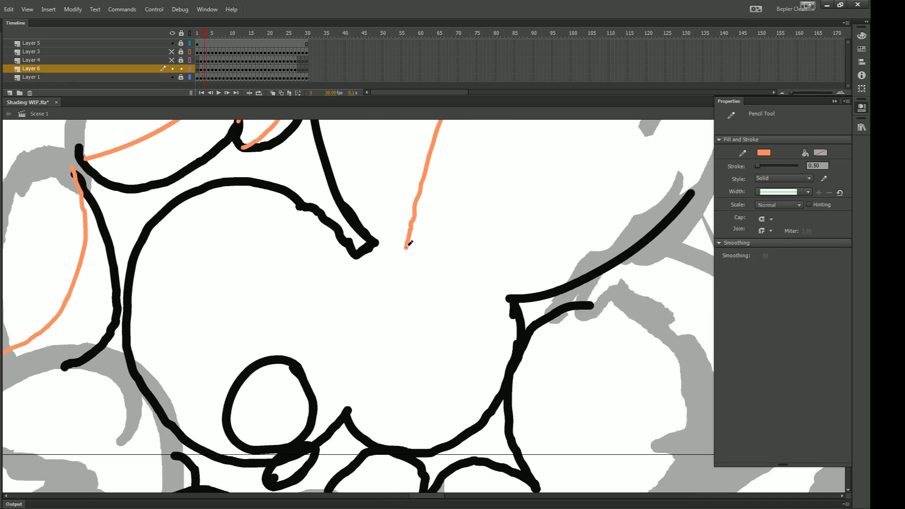
mouse_move(406, 246)
mouse_down()
mouse_move(424, 255)
mouse_move(443, 279)
mouse_move(418, 320)
mouse_move(352, 385)
mouse_up()
key(space)
mouse_move(347, 386)
mouse_down()
mouse_move(457, 391)
mouse_move(471, 402)
mouse_up()
key(ctrl+minus)
drag(424, 347, 446, 350)
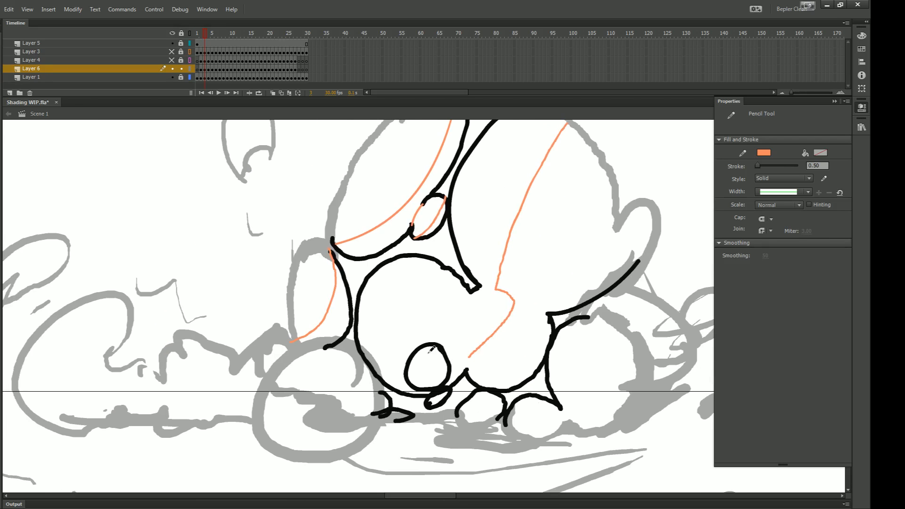
- Draw an orange shadow contour across the round lower-left volume, interrupted where the small circle overlaps it
mouse_move(427, 316)
mouse_down()
mouse_move(429, 337)
mouse_move(434, 328)
mouse_move(362, 324)
mouse_up()
key(ctrl+z)
key(ctrl+z)
key(ctrl+equal)
key(space)
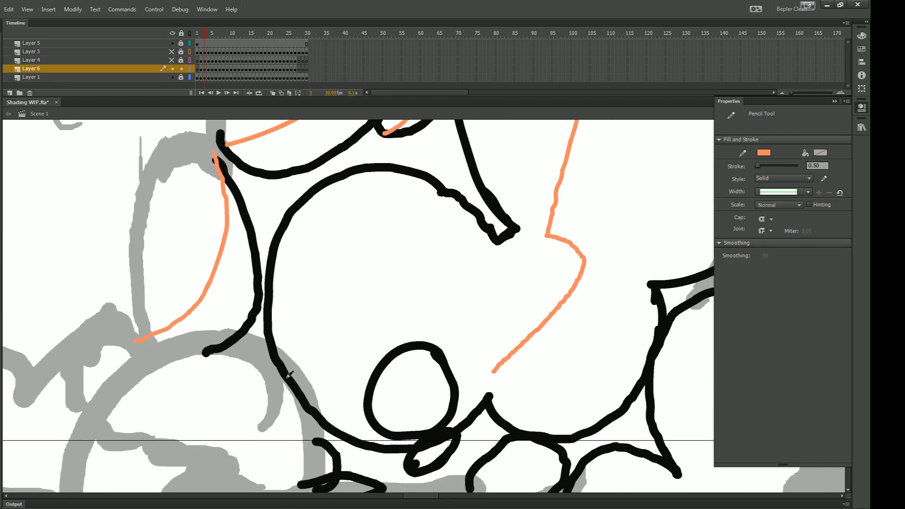
mouse_move(289, 377)
mouse_down()
mouse_move(329, 373)
mouse_move(368, 352)
mouse_up()
key(ctrl+z)
drag(292, 382, 365, 369)
key(ctrl+z)
drag(301, 399, 390, 362)
key(ctrl+z)
mouse_move(300, 393)
mouse_down()
mouse_move(368, 378)
mouse_move(412, 344)
mouse_move(452, 305)
mouse_move(492, 238)
mouse_up()
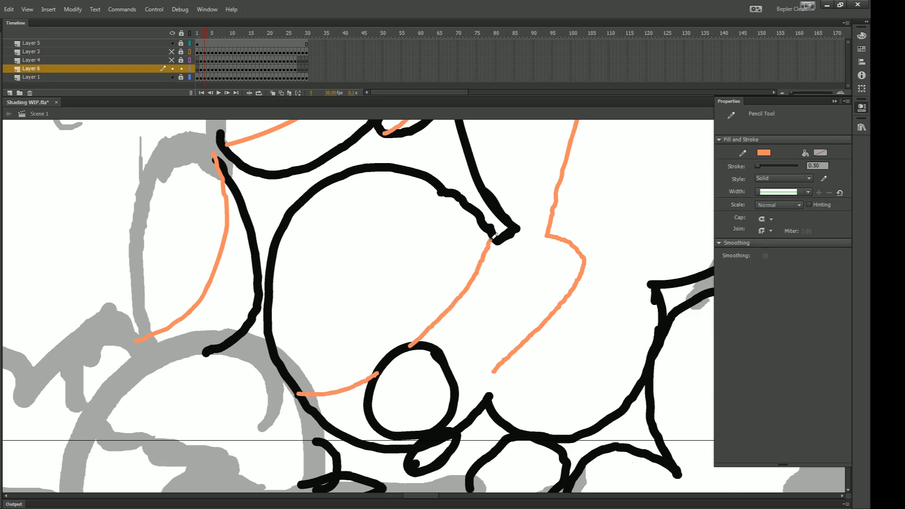
- Draw a diagonal orange shadow contour inside the small circle on the round lower-left volume
key(ctrl+minus)
key(ctrl+minus)
key(ctrl+equal)
key(ctrl+equal)
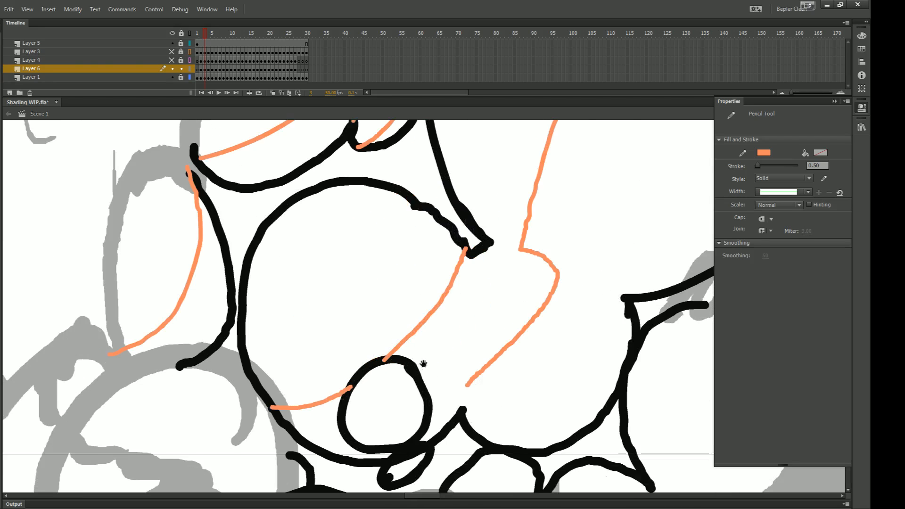
mouse_move(423, 363)
mouse_down()
mouse_move(418, 320)
mouse_move(428, 316)
mouse_up()
mouse_move(348, 382)
mouse_down()
mouse_move(395, 375)
mouse_move(416, 355)
mouse_move(359, 385)
mouse_move(417, 326)
mouse_up()
key(ctrl+z)
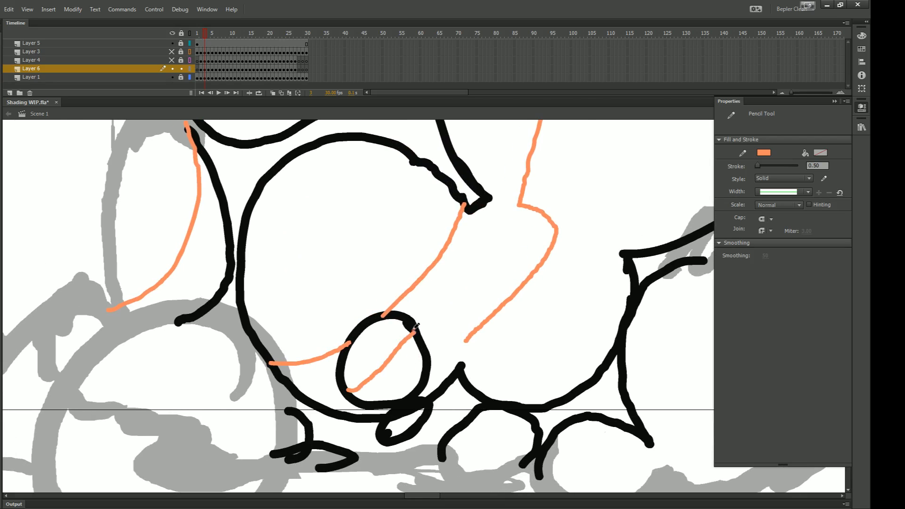
- Draw a curved orange line from the round volume's upper-right corner to the lower end of the large volume's contour
key(ctrl+minus)
key(ctrl+equal)
drag(462, 331, 420, 356)
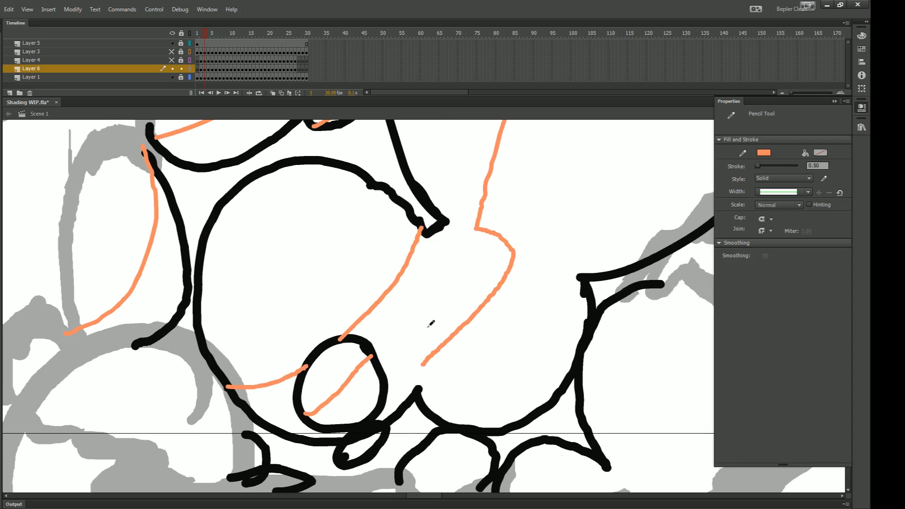
drag(428, 232, 424, 325)
drag(508, 391, 479, 380)
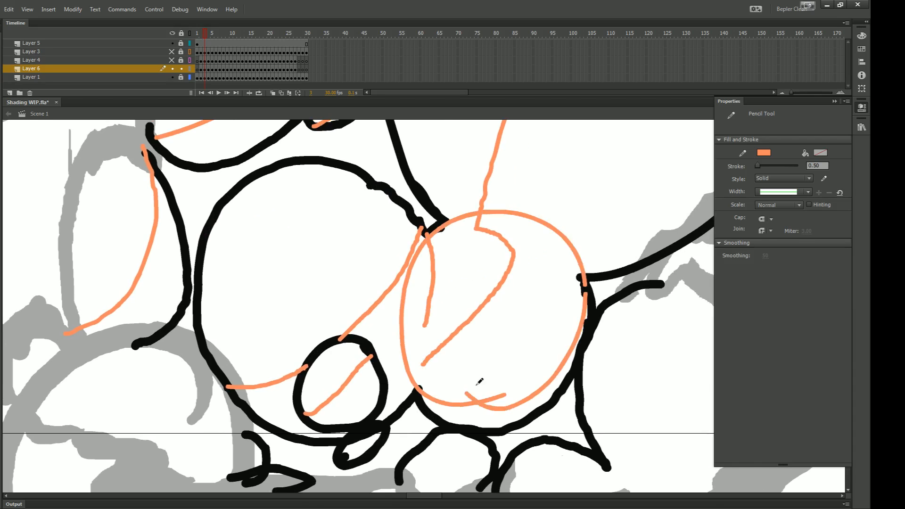
key(ctrl+z)
drag(424, 325, 426, 336)
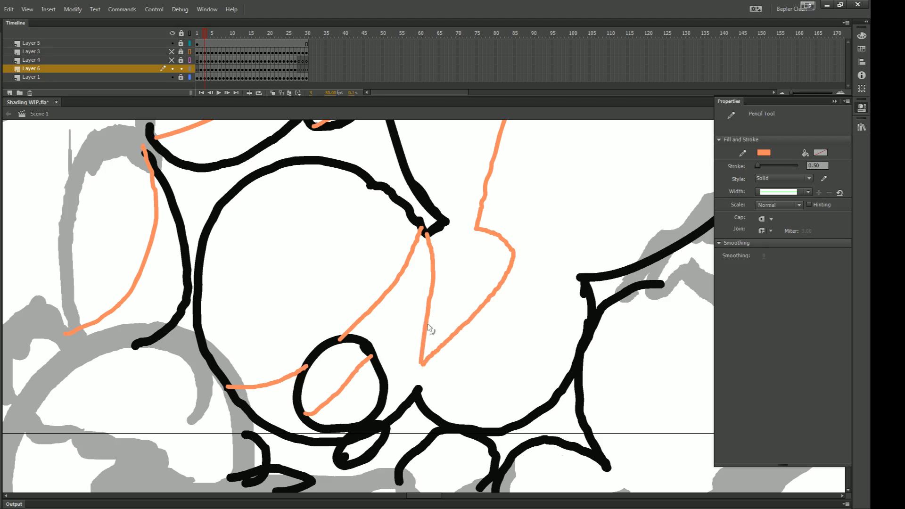
- Examine the whole smoke drawing's shadow contours against the light direction arrow
mouse_move(431, 314)
mouse_down()
mouse_move(441, 309)
mouse_move(444, 375)
mouse_move(504, 400)
mouse_up()
key(ctrl+minus)
scroll(472, 343, up, 1)
key(ctrl+minus)
key(ctrl+equal)
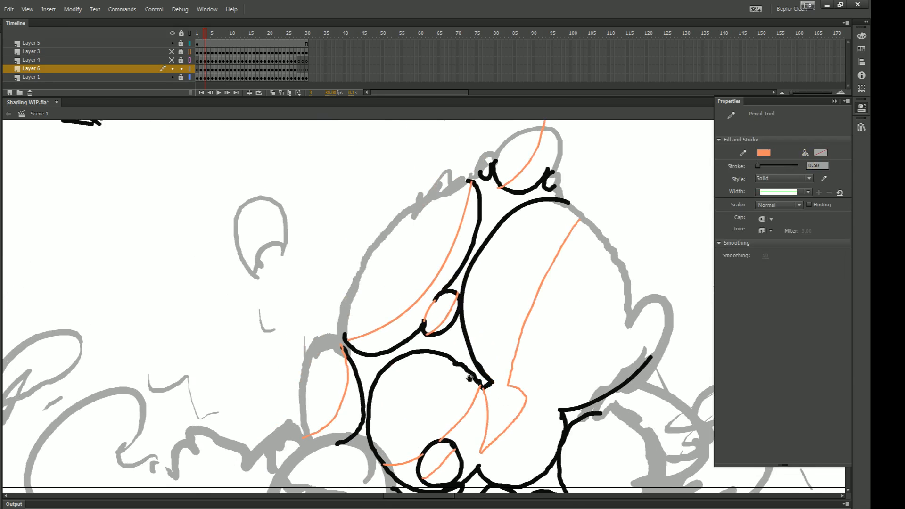
key(ctrl+equal)
drag(339, 367, 344, 288)
key(ctrl+minus)
key(ctrl+minus)
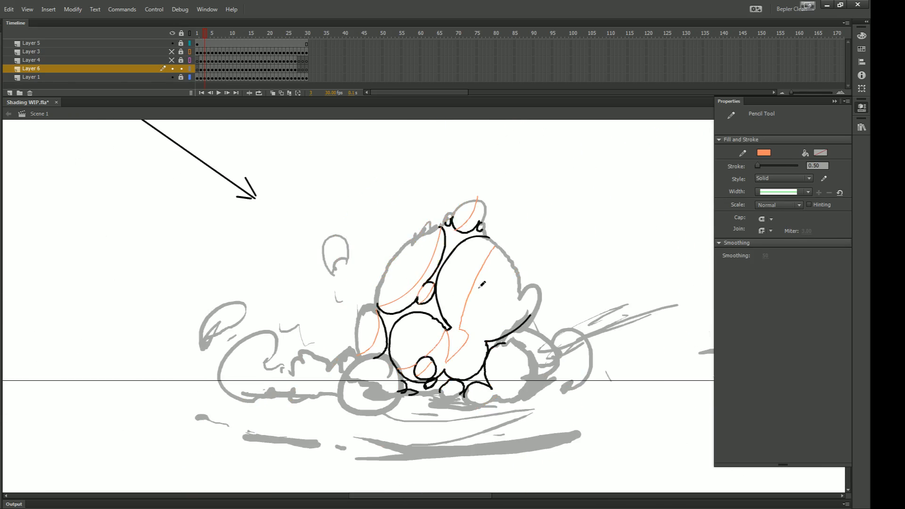
- Draw a short orange shadow contour with the Pencil tool across the tiny puff left of the top puff
drag(519, 306, 419, 297)
key(ctrl+equal)
drag(371, 266, 422, 355)
mouse_move(378, 309)
mouse_down()
mouse_move(425, 368)
mouse_move(470, 386)
mouse_up()
key(ctrl+equal)
drag(399, 255, 405, 308)
key(ctrl+z)
key(v)
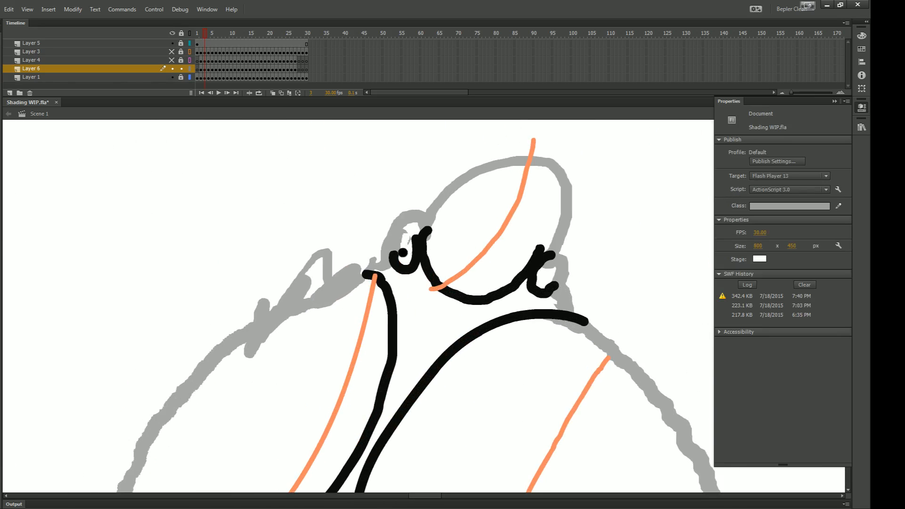
click(181, 69)
key(y)
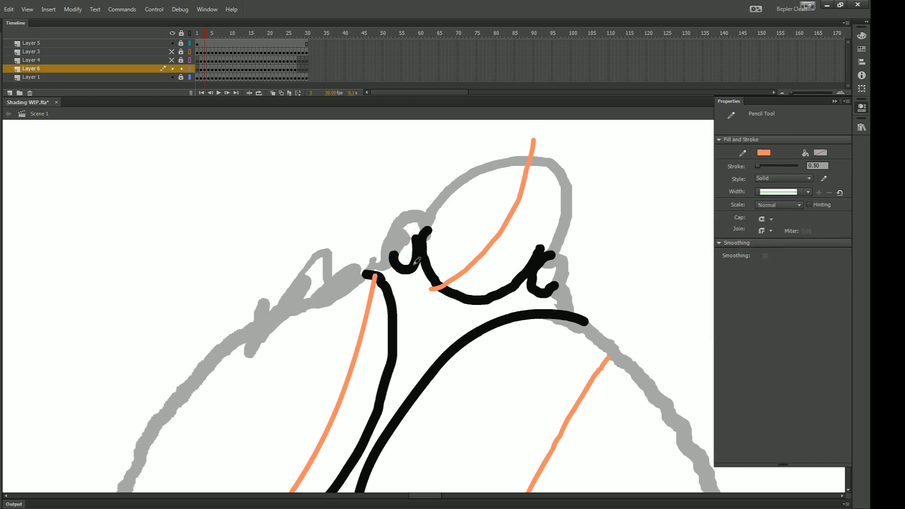
drag(390, 267, 421, 242)
- Draw a short orange shadow contour across the tiny puff right of the top puff, redoing the first attempts
key(ctrl+minus)
key(ctrl+minus)
key(ctrl+equal)
key(ctrl+equal)
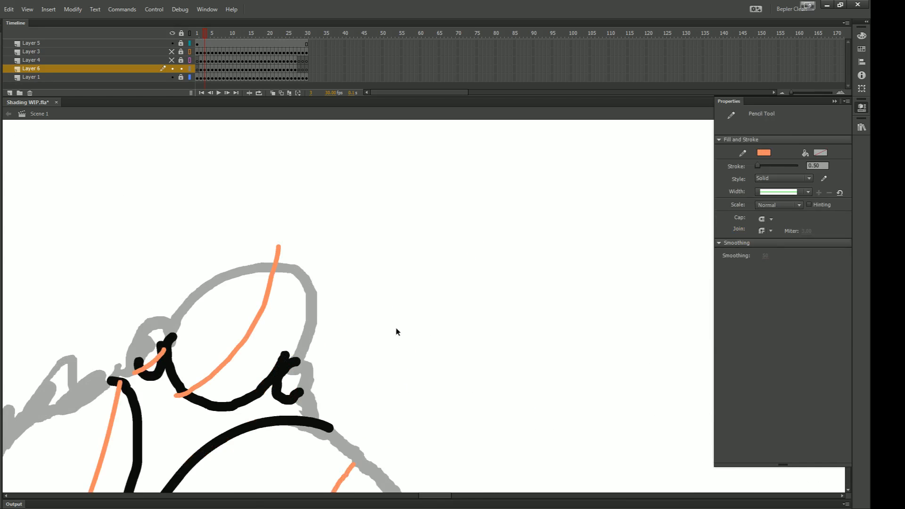
drag(302, 365, 373, 323)
drag(346, 364, 373, 330)
key(ctrl+z)
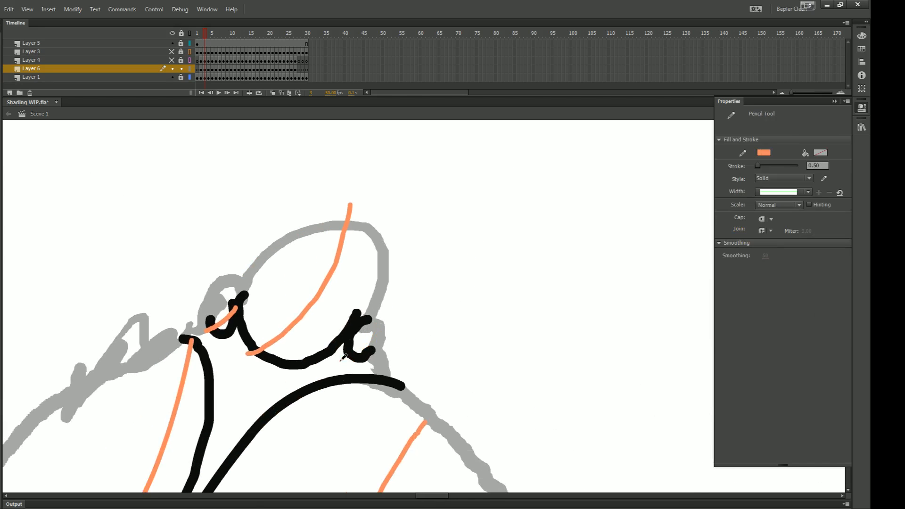
drag(340, 365, 376, 329)
key(ctrl+z)
drag(341, 366, 369, 332)
key(ctrl+minus)
- Step between frames 3, 4 and 5 to compare their smoke outlines and orange shadow contours
drag(375, 367, 390, 267)
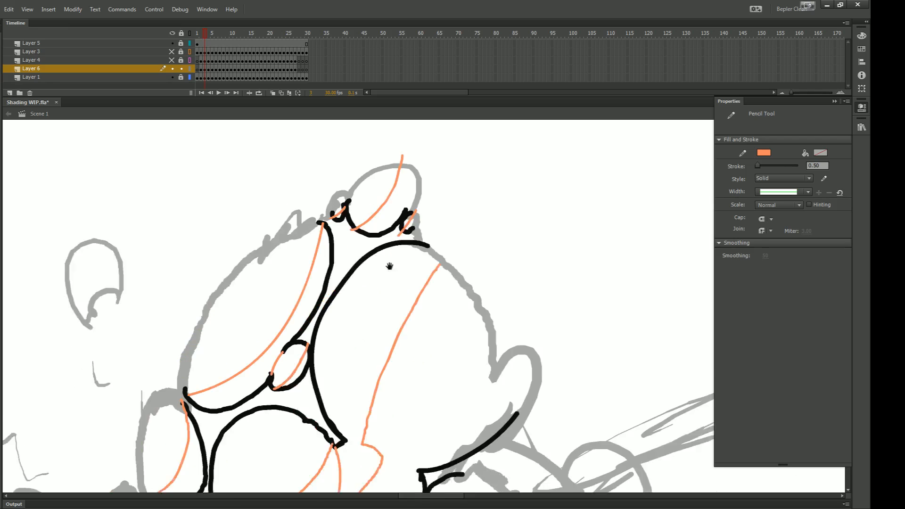
drag(385, 450, 395, 310)
drag(440, 363, 384, 296)
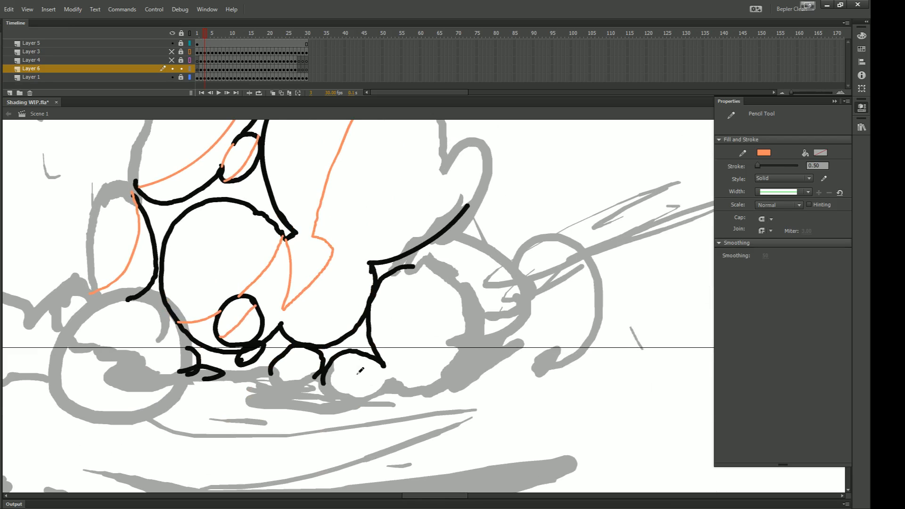
key(period)
key(period)
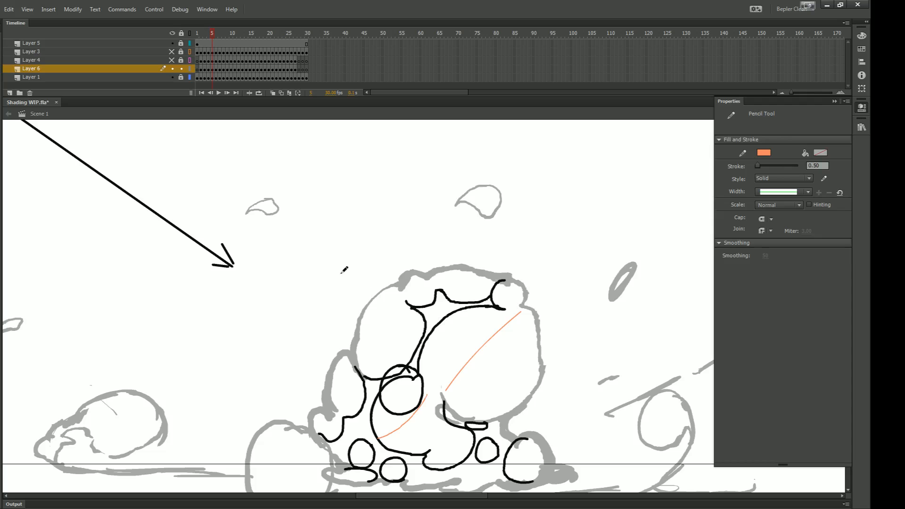
drag(440, 283, 442, 314)
key(ctrl+equal)
key(ctrl+minus)
key(comma)
key(comma)
key(comma)
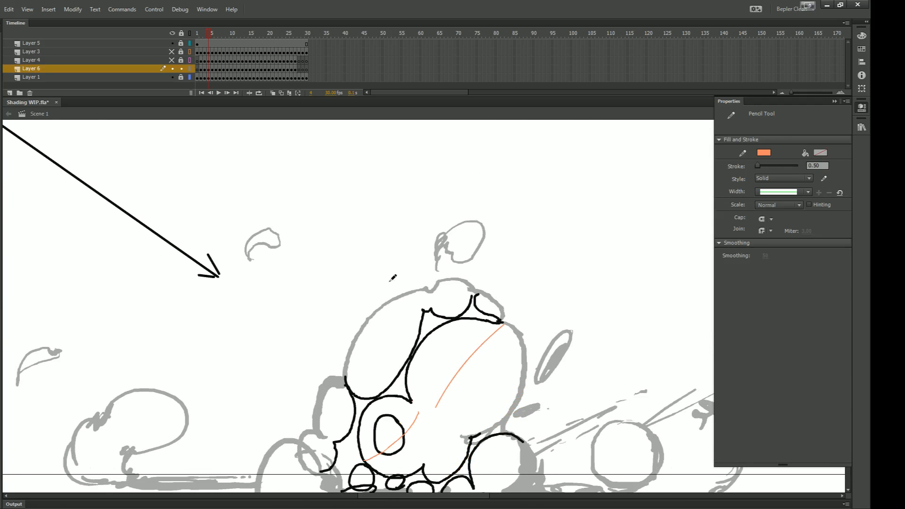
key(period)
drag(395, 330, 375, 279)
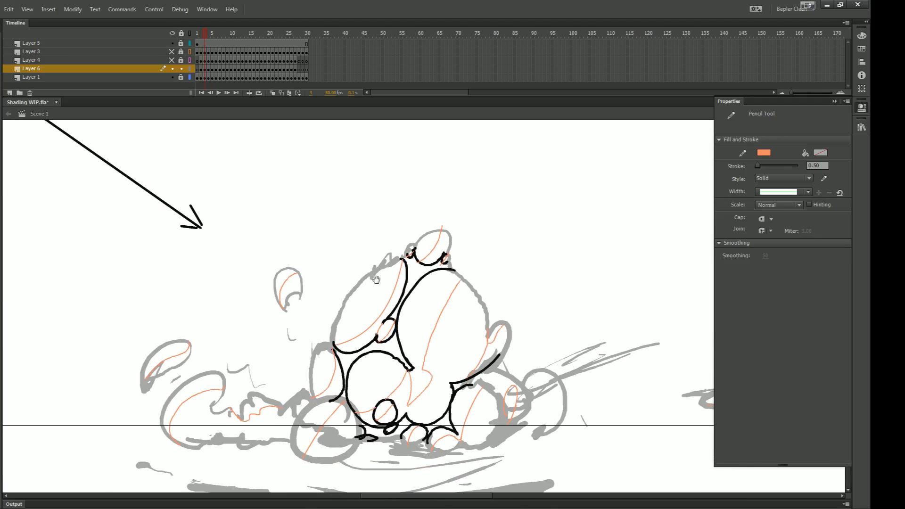
key(ctrl+equal)
key(ctrl+equal)
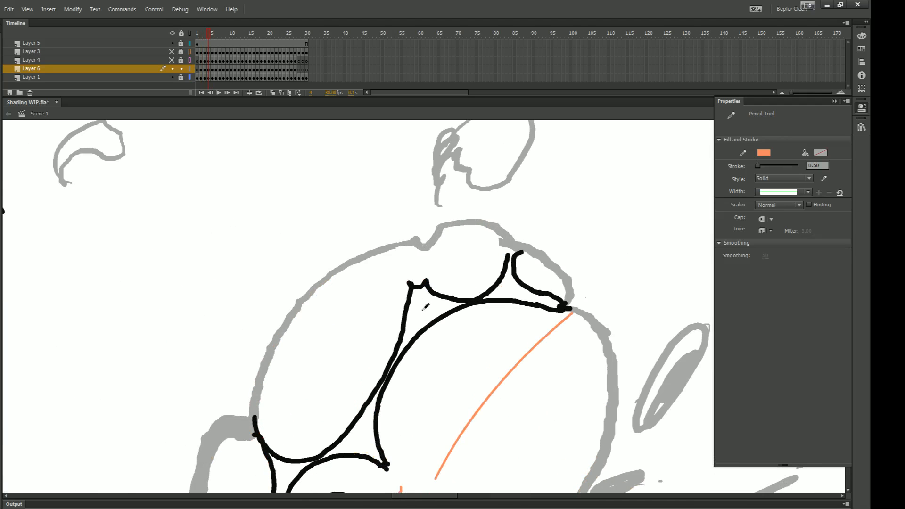
key(period)
drag(334, 353, 293, 367)
key(v)
key(ctrl+minus)
drag(411, 285, 345, 268)
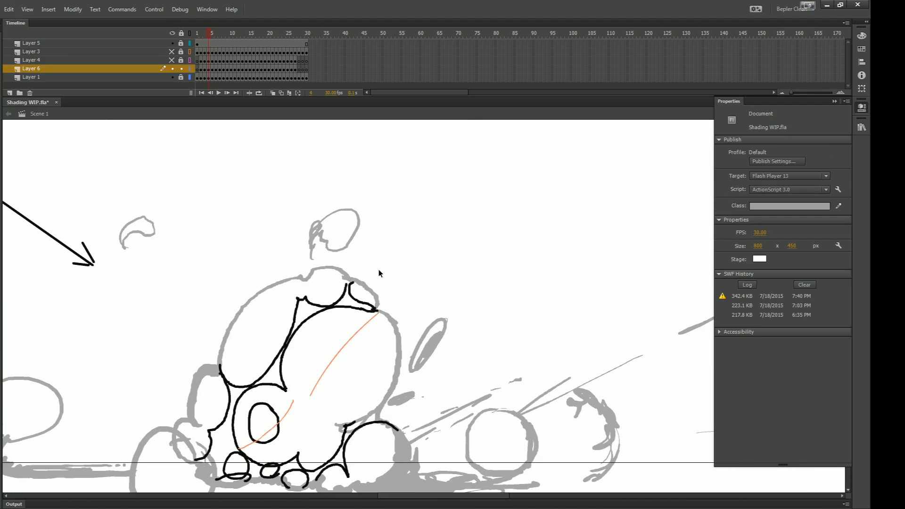
- Create a new blank document and zoom in on its stage
key(ctrl+n)
key(Return)
key(ctrl+equal)
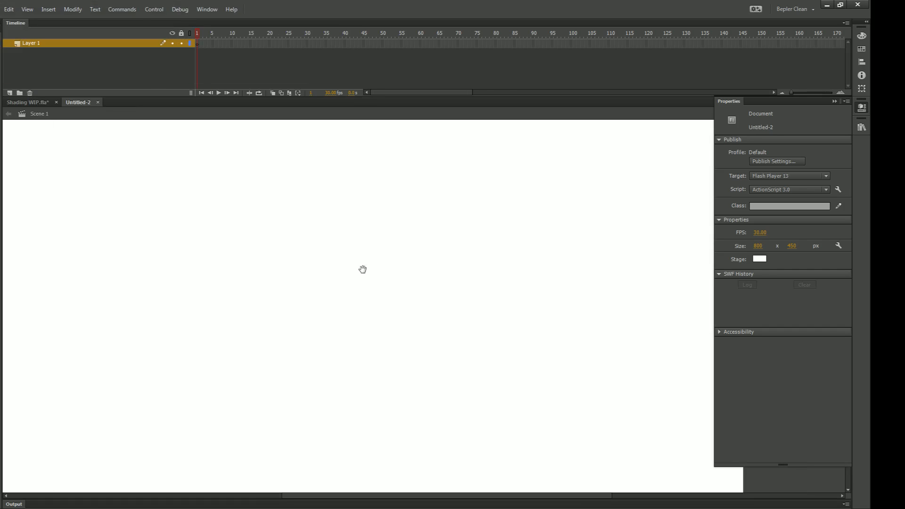
- Draw a large rough circle on the stage with the Pencil tool and close the gap at its upper right
key(y)
mouse_move(418, 222)
mouse_down()
mouse_move(320, 232)
mouse_move(365, 354)
mouse_move(452, 307)
mouse_move(437, 227)
mouse_move(417, 219)
mouse_move(353, 303)
mouse_move(404, 357)
mouse_move(467, 305)
mouse_up()
key(ctrl+equal)
key(ctrl+z)
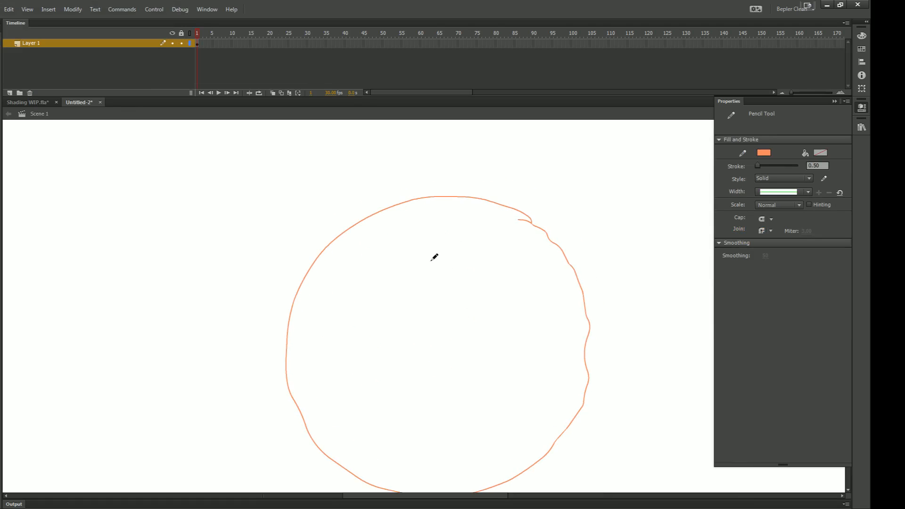
mouse_move(427, 254)
mouse_down()
mouse_move(402, 273)
mouse_move(420, 234)
mouse_up()
drag(476, 211, 474, 220)
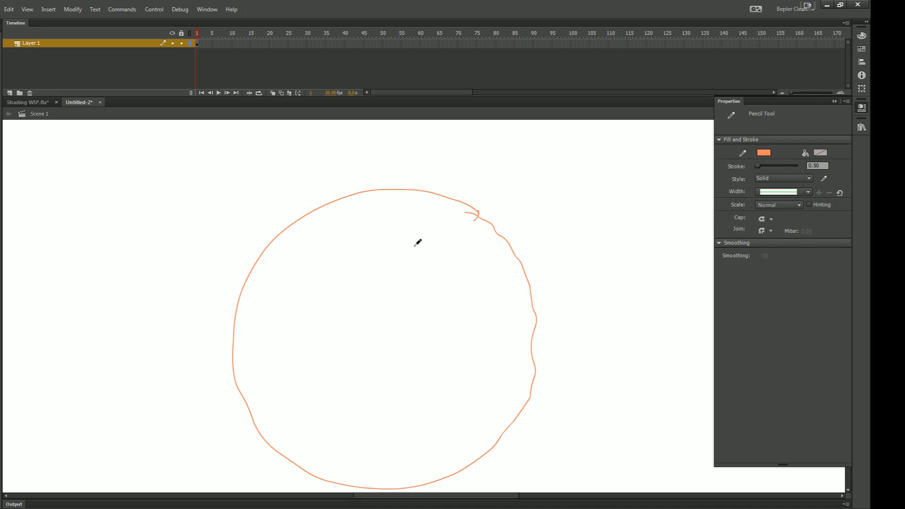
- Draw two smaller overlapping circles inside the upper half of the large circle
mouse_move(403, 238)
mouse_down()
mouse_move(285, 249)
mouse_move(333, 343)
mouse_move(404, 313)
mouse_move(412, 254)
mouse_move(397, 236)
mouse_up()
mouse_move(471, 273)
mouse_down()
mouse_move(434, 276)
mouse_move(394, 244)
mouse_move(432, 355)
mouse_move(466, 285)
mouse_move(447, 273)
mouse_up()
drag(388, 322, 455, 272)
- Remove part of the large circle's left edge and draw a third inner circle at its lower left with a small bump below
key(e)
drag(264, 307, 260, 325)
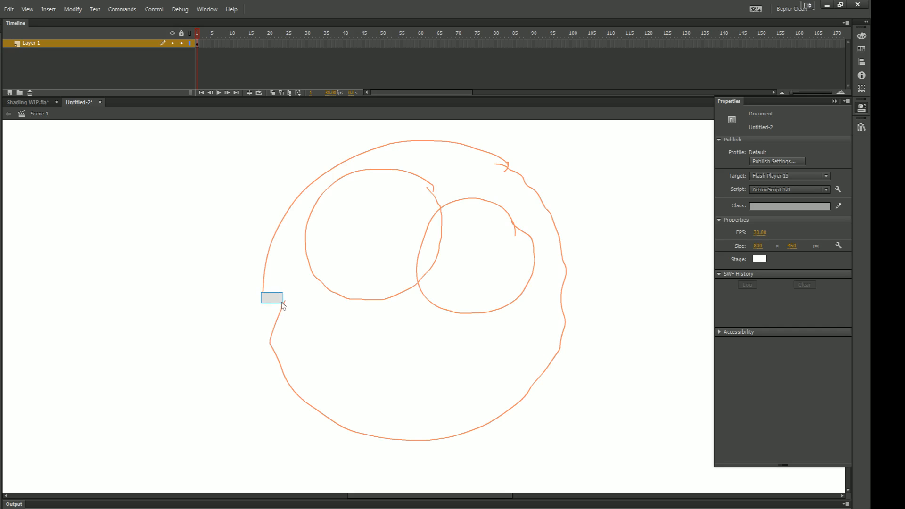
mouse_move(264, 291)
mouse_down()
mouse_move(284, 301)
mouse_move(273, 310)
mouse_move(341, 291)
mouse_move(408, 310)
mouse_move(424, 337)
mouse_move(426, 368)
mouse_move(407, 403)
mouse_move(383, 421)
mouse_move(345, 429)
mouse_move(421, 440)
mouse_up()
key(y)
drag(403, 356, 414, 403)
- Draw a small light-source circle in the stage's upper-left area with an arrow pointing toward the large circle
key(ctrl+minus)
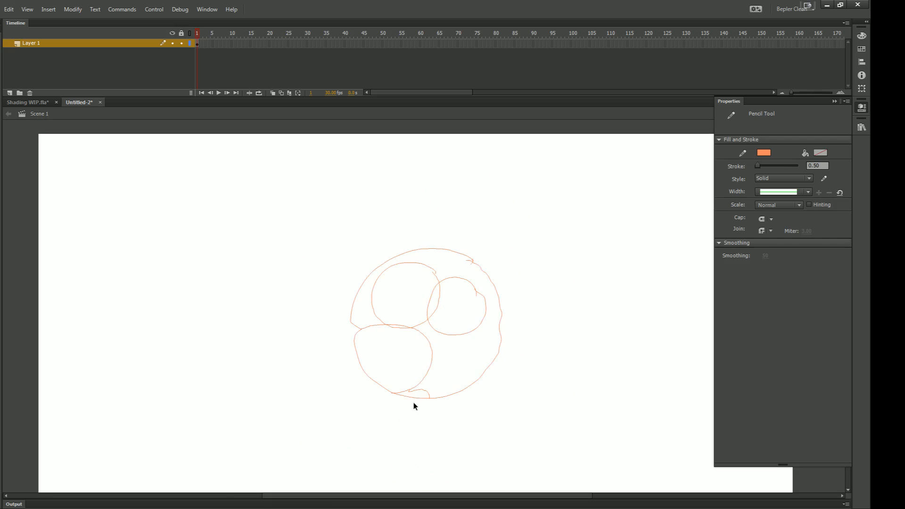
key(ctrl+equal)
drag(434, 276, 392, 248)
key(ctrl+minus)
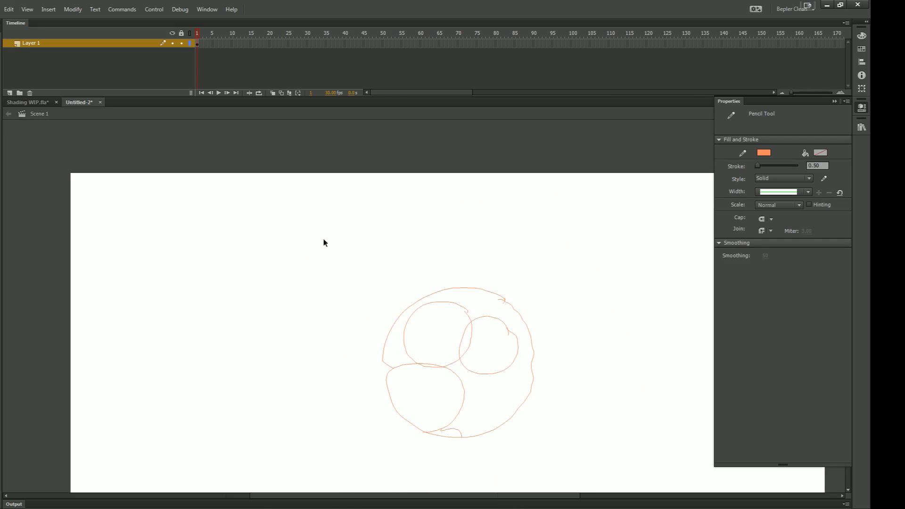
drag(217, 216, 324, 287)
drag(397, 301, 363, 274)
- Fill every region of the large circle, including the small gaps between the inner circles, with light grey #A8A8A8 using the Paint Bucket
key(k)
key(ctrl+shift+F9)
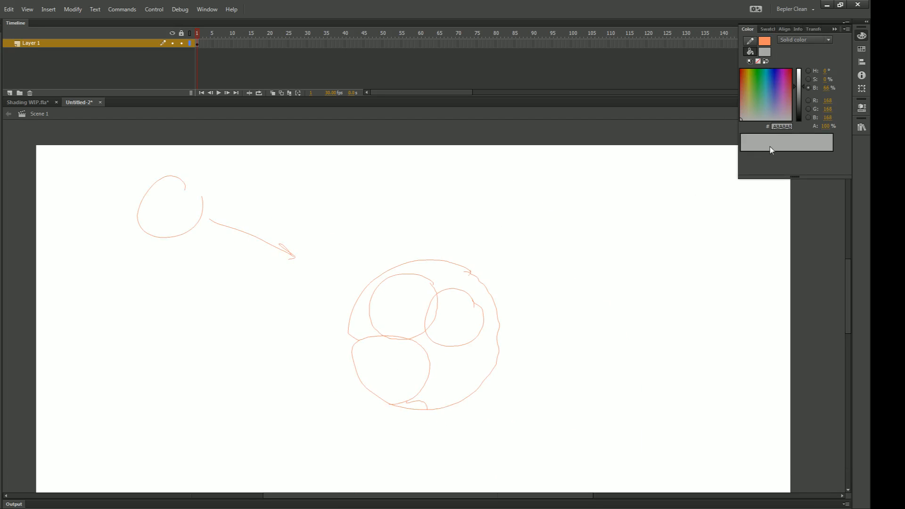
drag(799, 85, 796, 86)
key(ctrl+equal)
drag(521, 354, 490, 302)
click(467, 289)
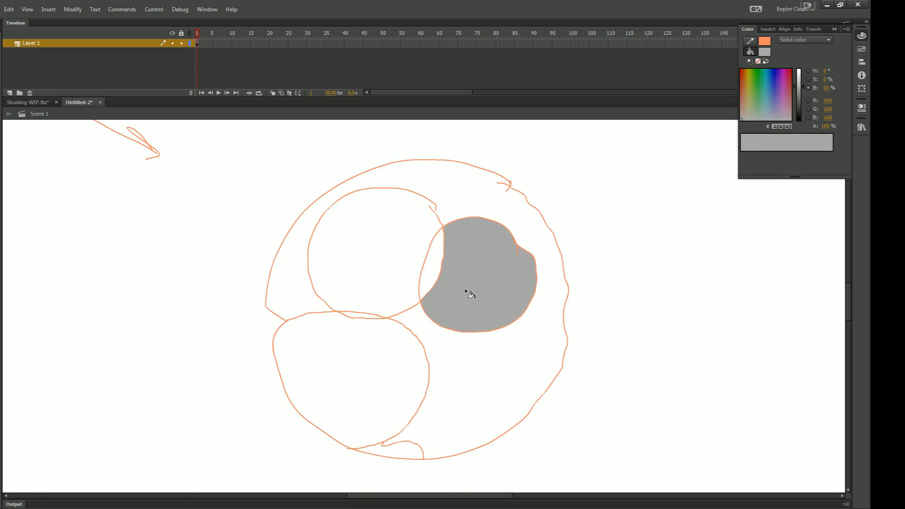
click(409, 316)
click(386, 292)
click(379, 330)
click(437, 285)
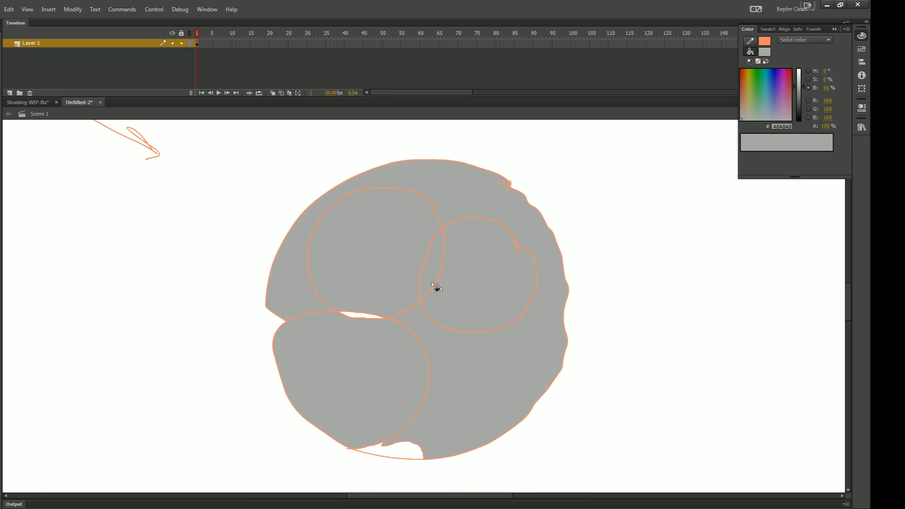
click(364, 318)
click(1, 229)
click(29, 241)
click(365, 450)
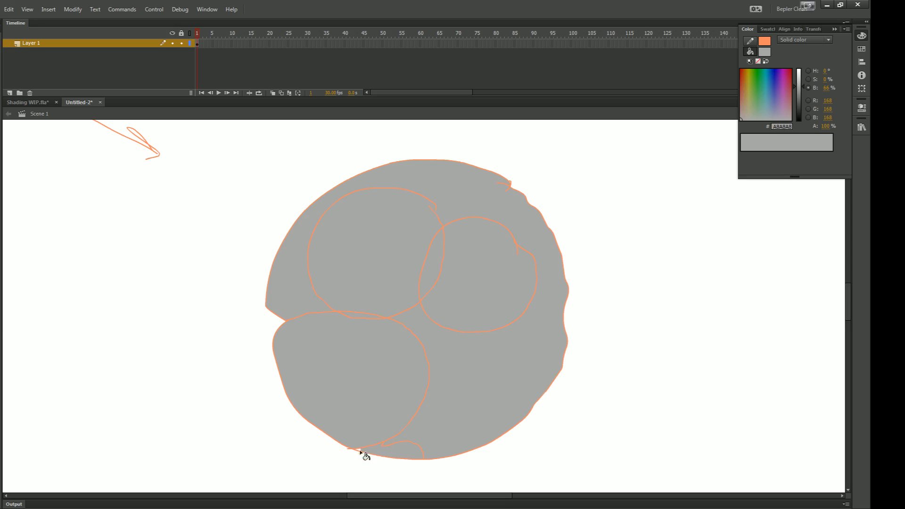
- Fill the large circle's area behind the inner circles with darker grey #747474 and draw shadow contours across the three inner circles
drag(799, 87, 800, 97)
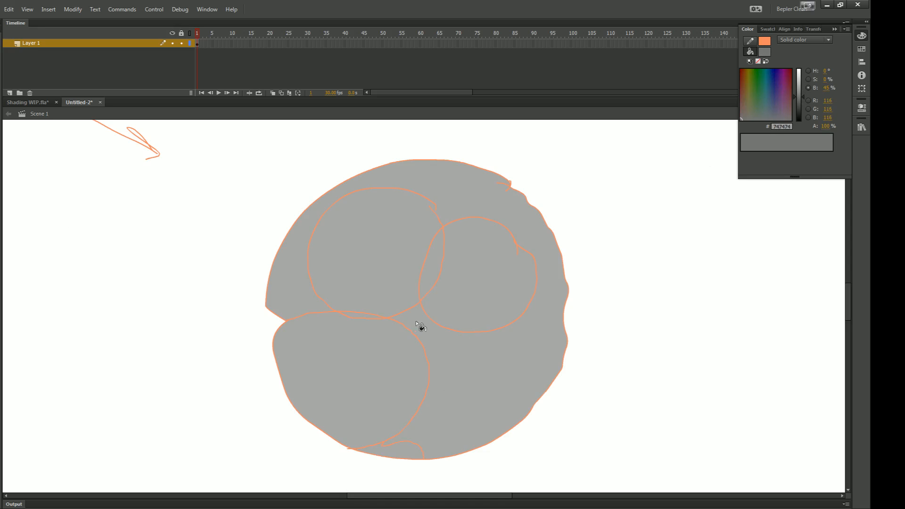
click(425, 332)
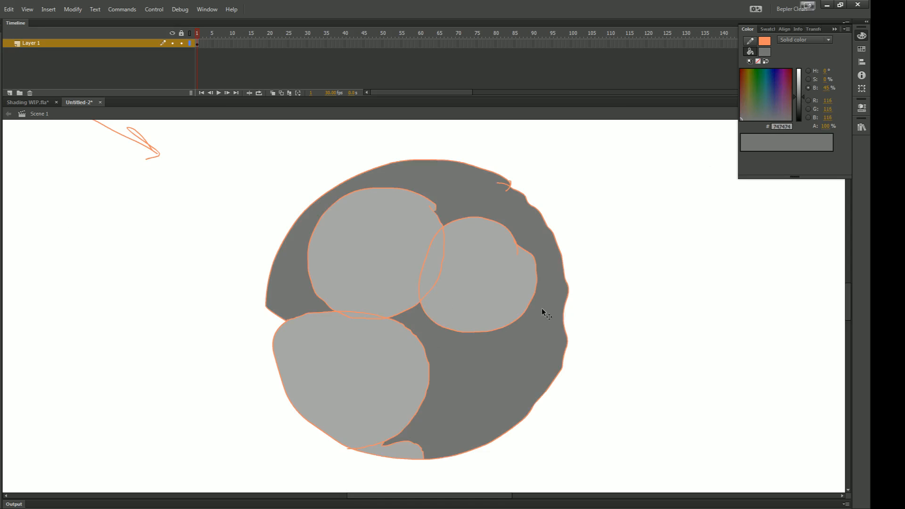
drag(407, 295, 449, 337)
key(y)
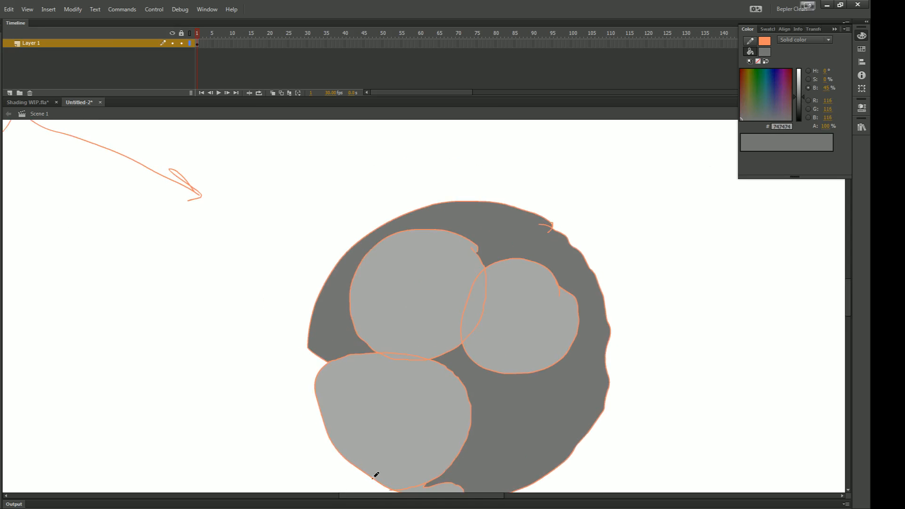
mouse_move(373, 477)
mouse_down()
mouse_move(367, 453)
mouse_move(400, 428)
mouse_move(425, 343)
mouse_move(417, 321)
mouse_move(442, 291)
mouse_move(471, 220)
mouse_up()
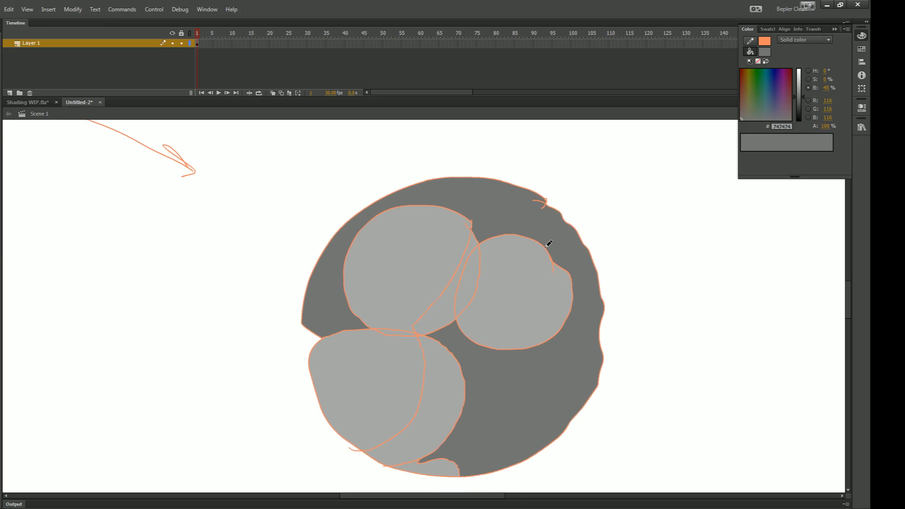
mouse_move(544, 240)
mouse_down()
mouse_move(511, 322)
mouse_move(479, 346)
mouse_up()
- Fill the sides of the three inner circles facing away from the light, and the small bottom bump, with dark grey #747474
click(496, 287)
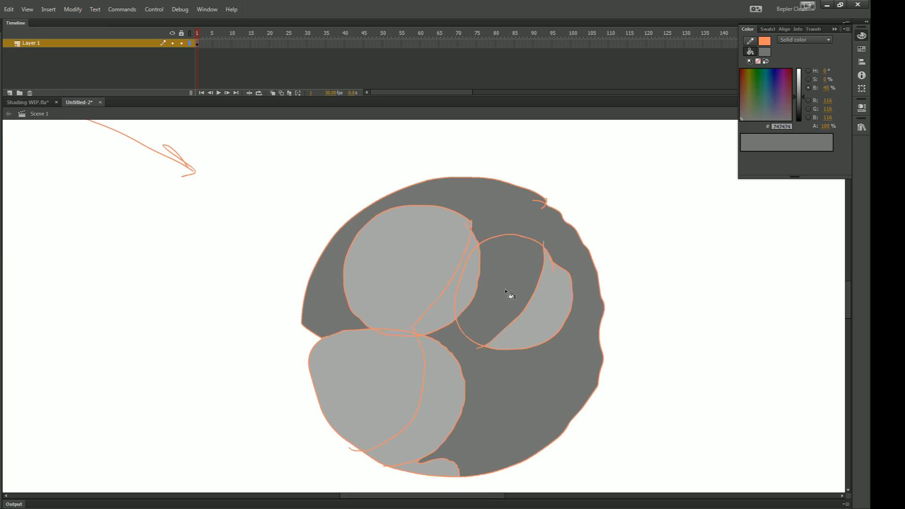
key(ctrl+z)
click(542, 300)
click(462, 295)
click(446, 302)
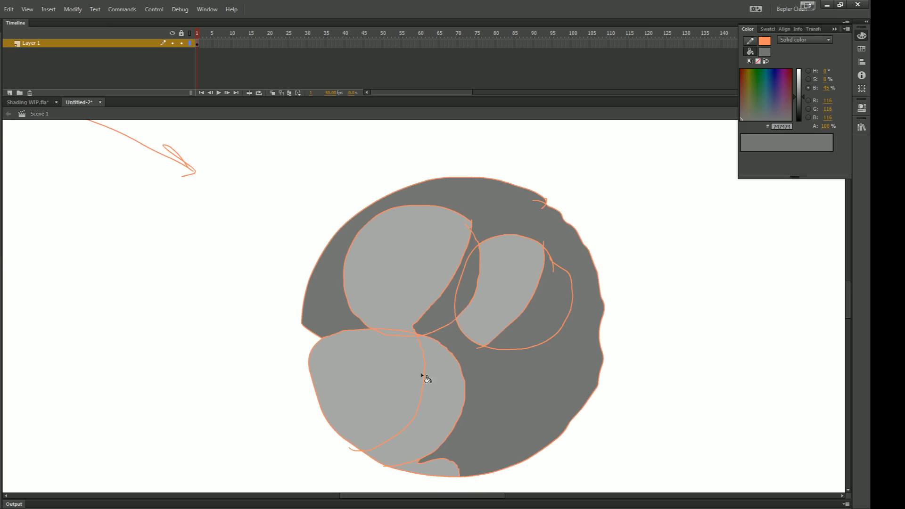
click(434, 379)
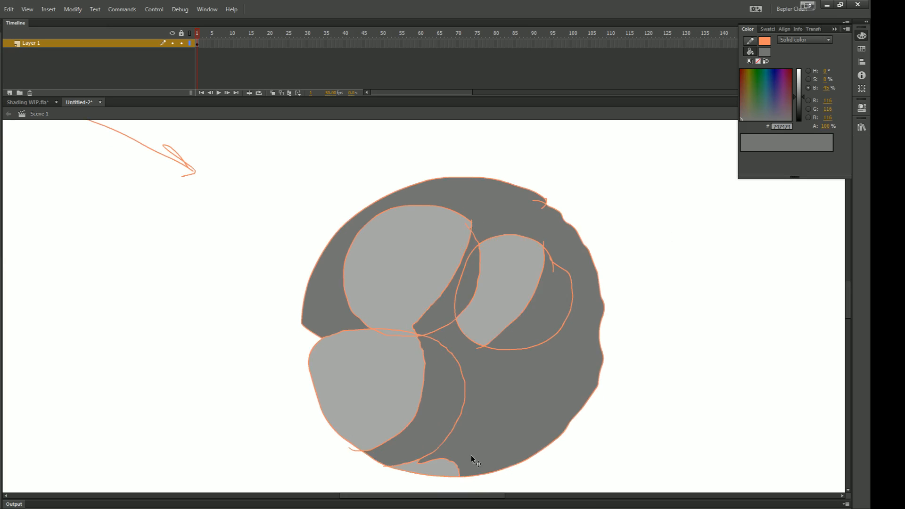
click(443, 469)
key(ctrl+minus)
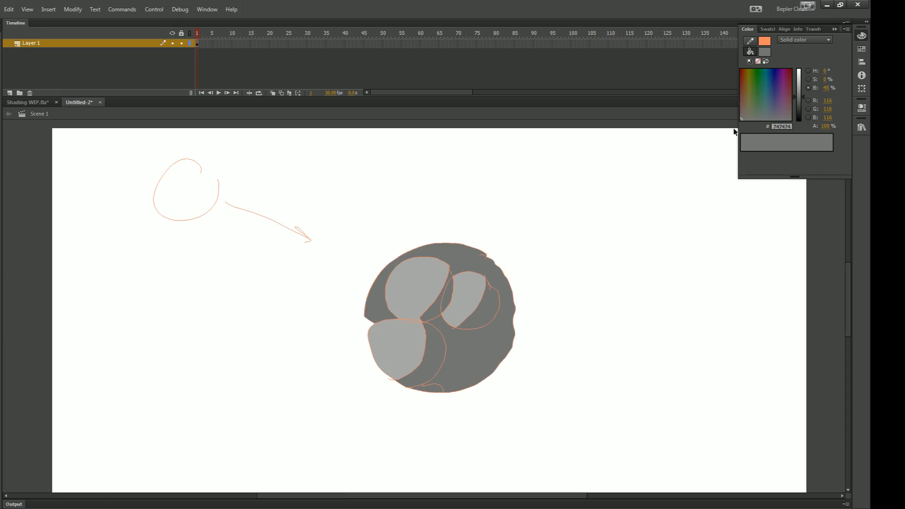
- Select all the artwork and set its stroke colour to none, leaving only the grey fills
click(762, 51)
click(760, 47)
key(ctrl+a)
click(764, 42)
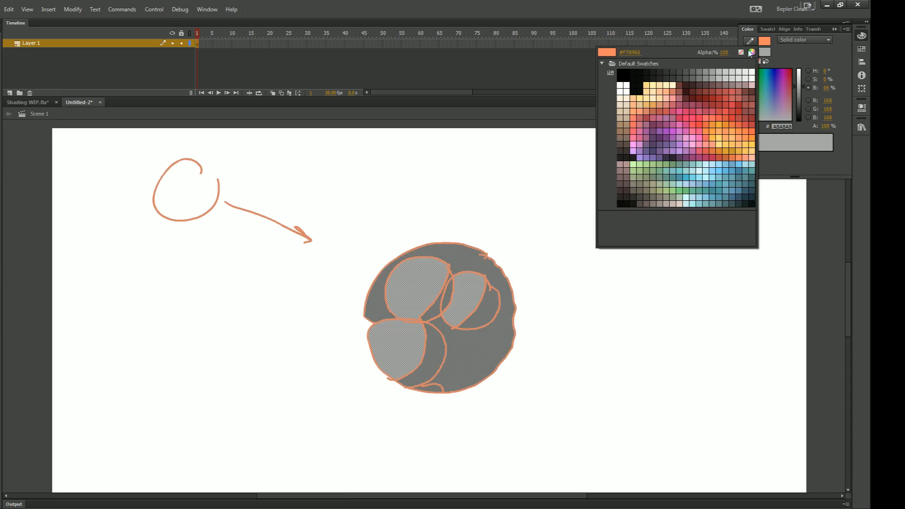
click(739, 51)
click(626, 272)
key(ctrl+minus)
key(ctrl+equal)
mouse_move(620, 337)
mouse_down()
mouse_move(612, 317)
mouse_move(610, 334)
mouse_up()
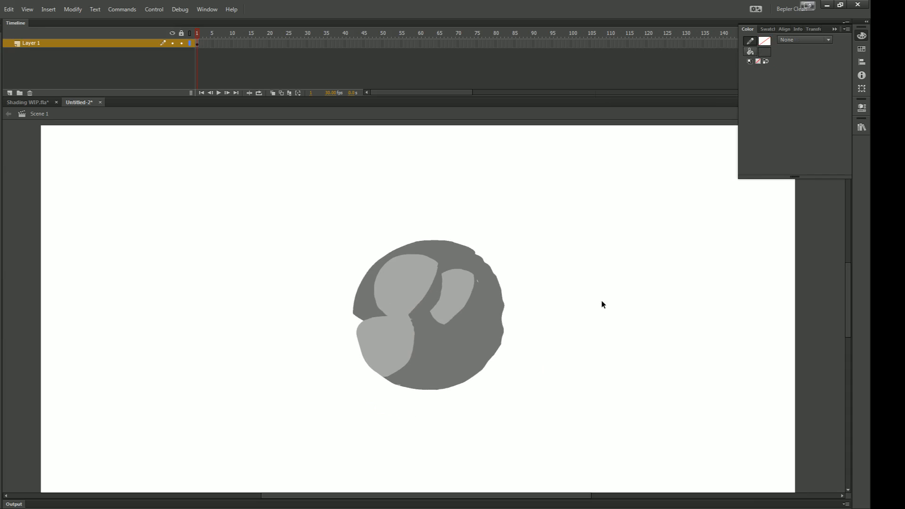
- Redraw the light-source circle and its arrow toward the ball with the Pencil tool in orange #F78960
key(y)
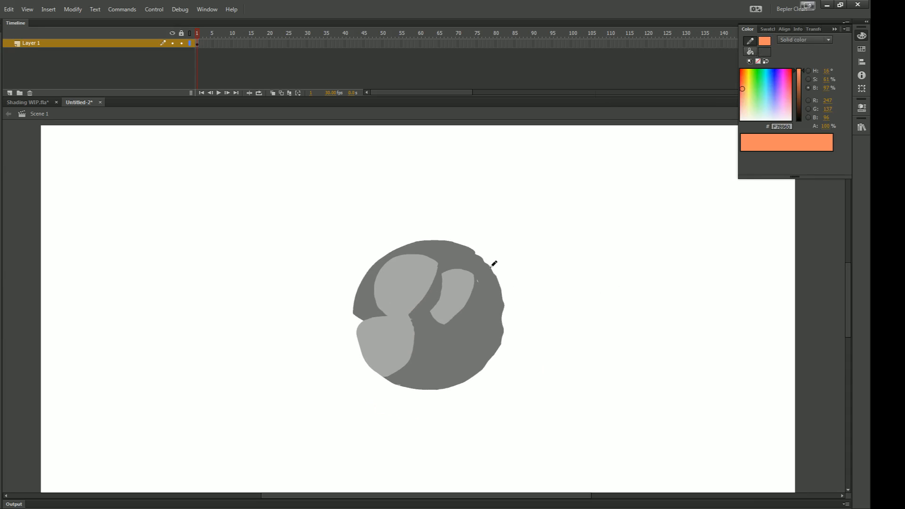
drag(518, 263, 525, 291)
key(ctrl+equal)
drag(480, 268, 515, 276)
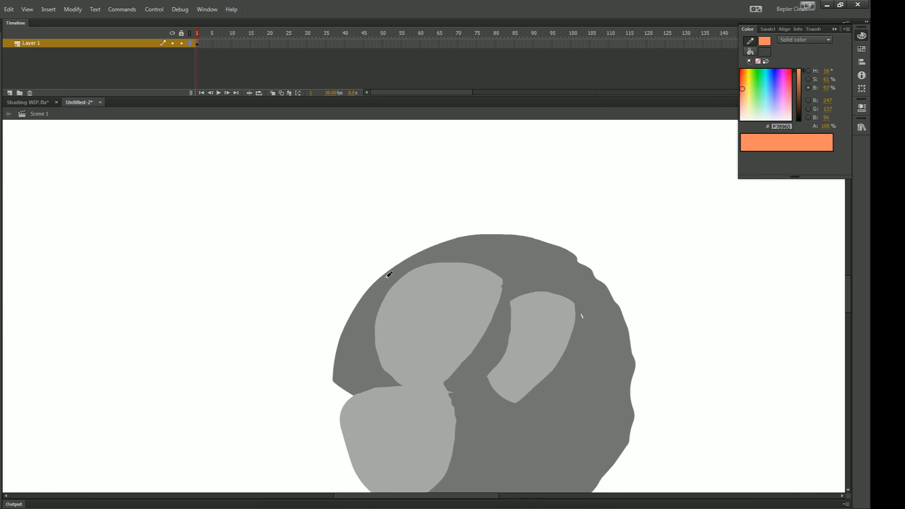
drag(325, 261, 333, 288)
key(ctrl+z)
key(ctrl+minus)
drag(251, 183, 250, 193)
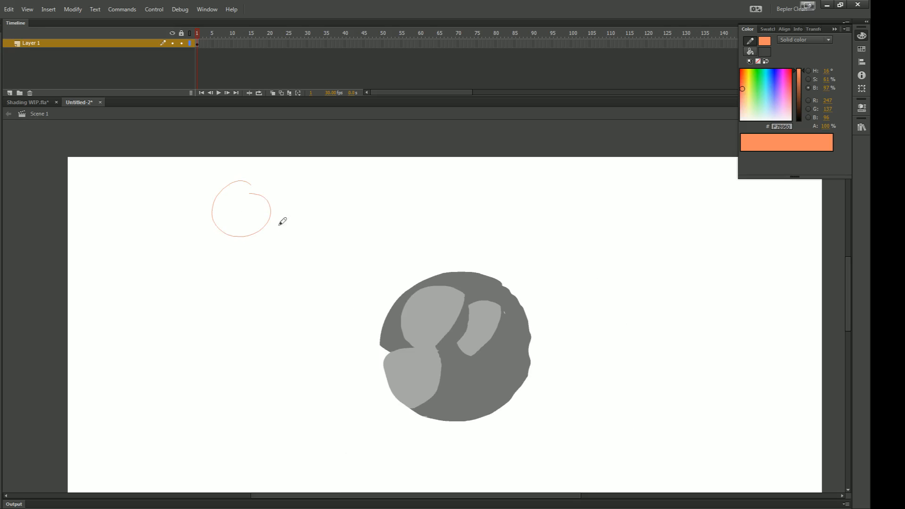
drag(279, 227, 321, 259)
- Examine the ball's lit and shaded areas up close and from afar in relation to the light direction
drag(403, 299, 424, 318)
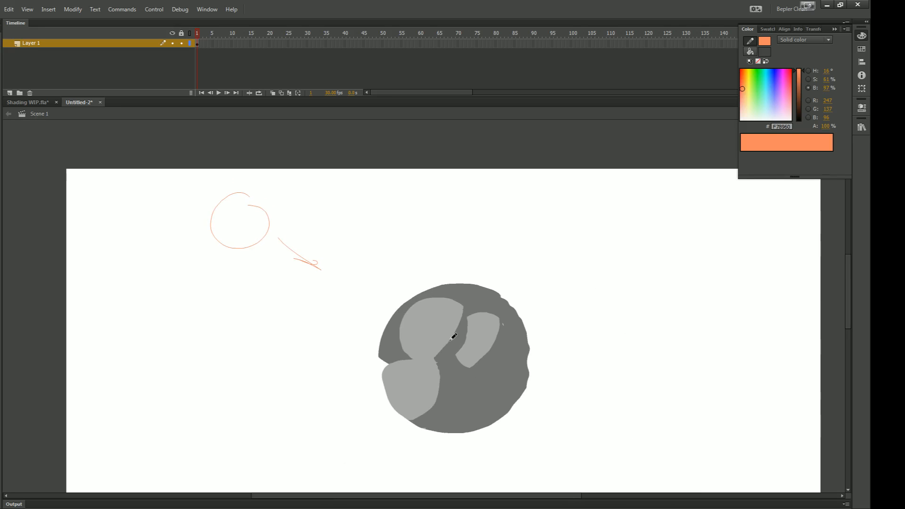
key(ctrl+equal)
drag(391, 348, 357, 340)
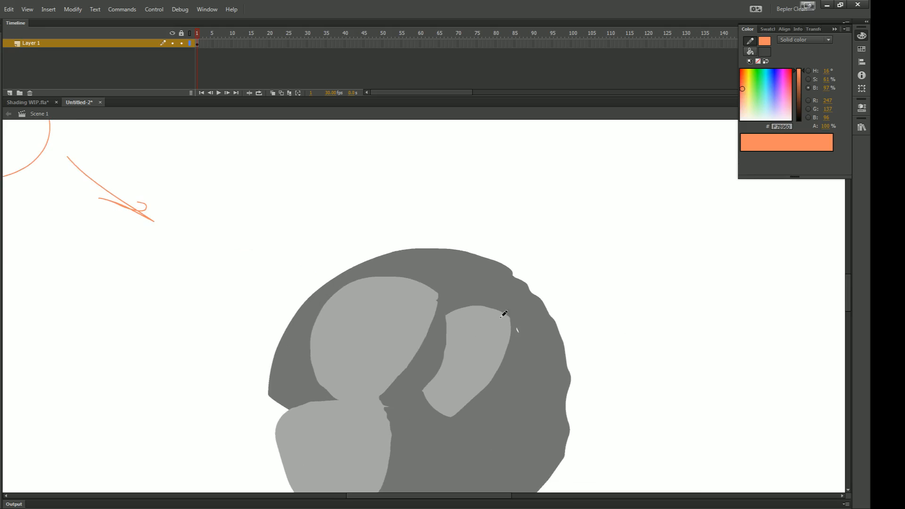
drag(326, 365, 330, 364)
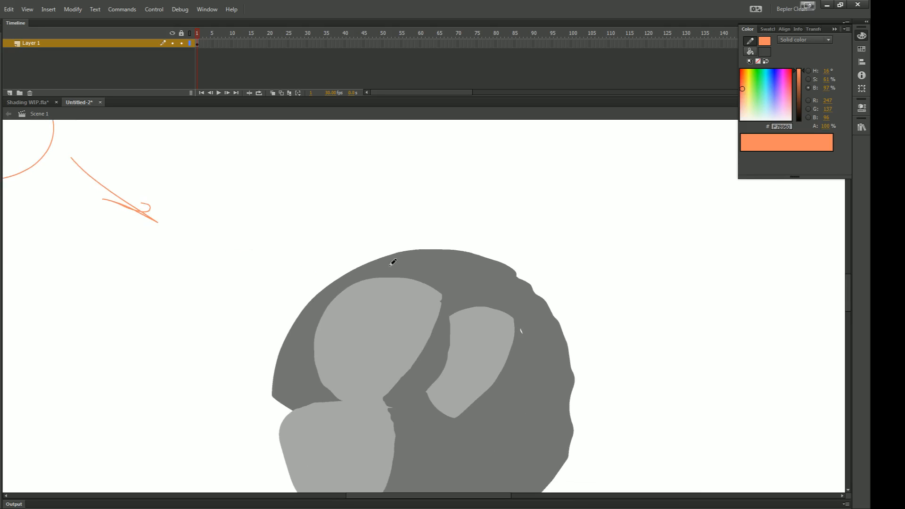
drag(427, 271, 380, 274)
key(ctrl+minus)
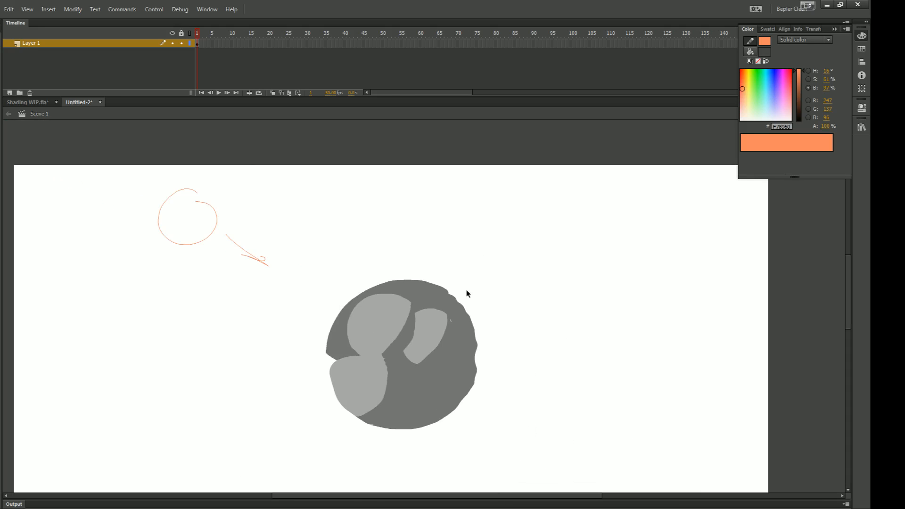
key(ctrl+equal)
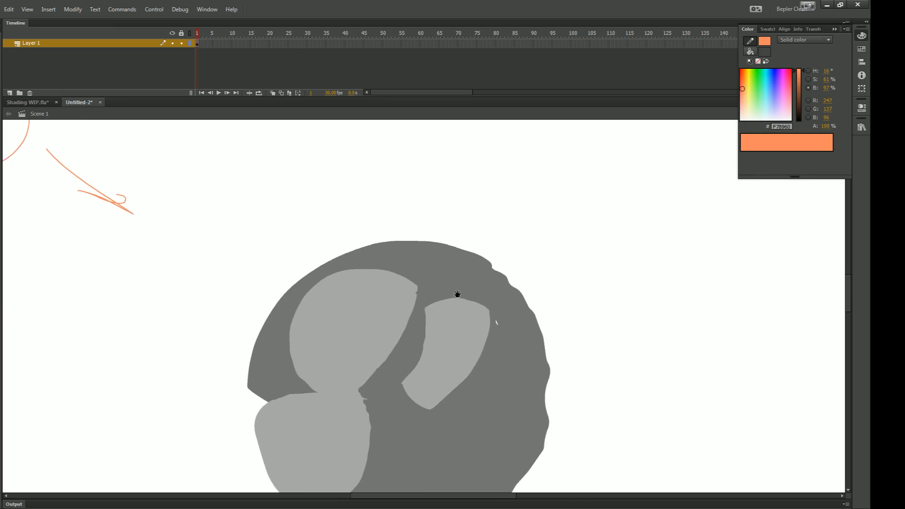
mouse_move(404, 261)
mouse_down()
mouse_move(432, 232)
mouse_move(446, 261)
mouse_up()
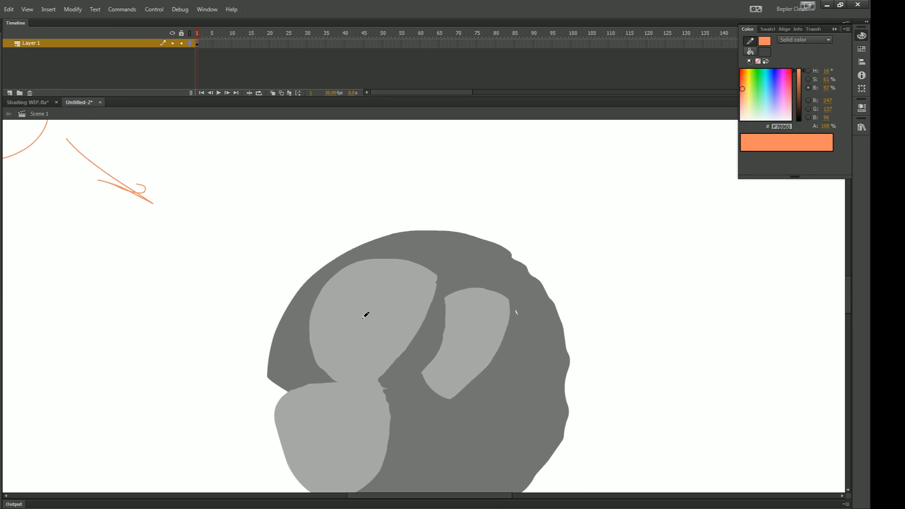
- Outline a small round volume on the ball's left edge and fill it with the light grey #A8A8A8 sampled from the lit area
mouse_move(314, 369)
mouse_down()
mouse_move(357, 365)
mouse_move(348, 384)
mouse_up()
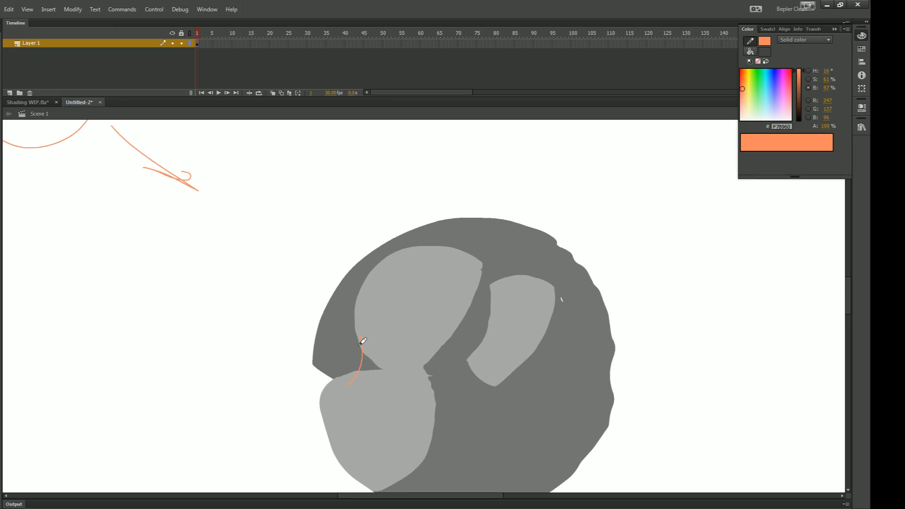
mouse_move(363, 340)
mouse_down()
mouse_move(338, 317)
mouse_move(313, 333)
mouse_move(314, 369)
mouse_up()
key(k)
click(350, 365)
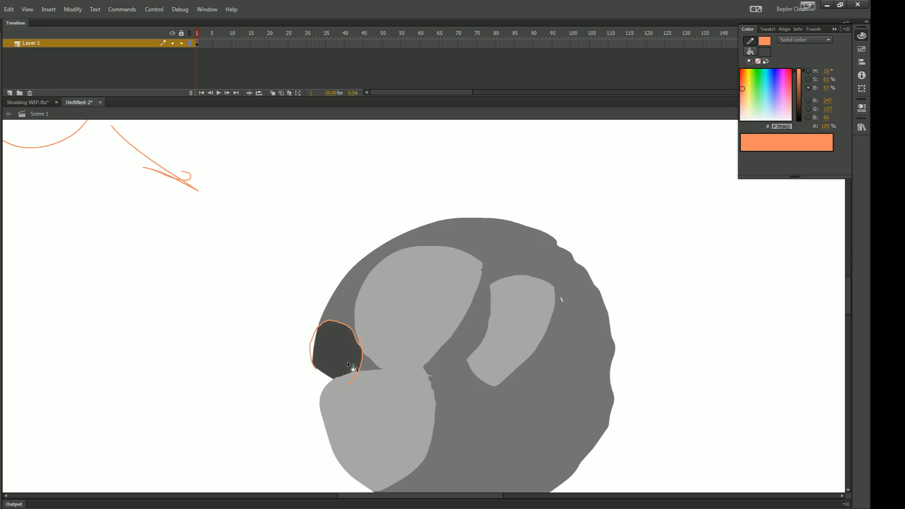
key(ctrl+z)
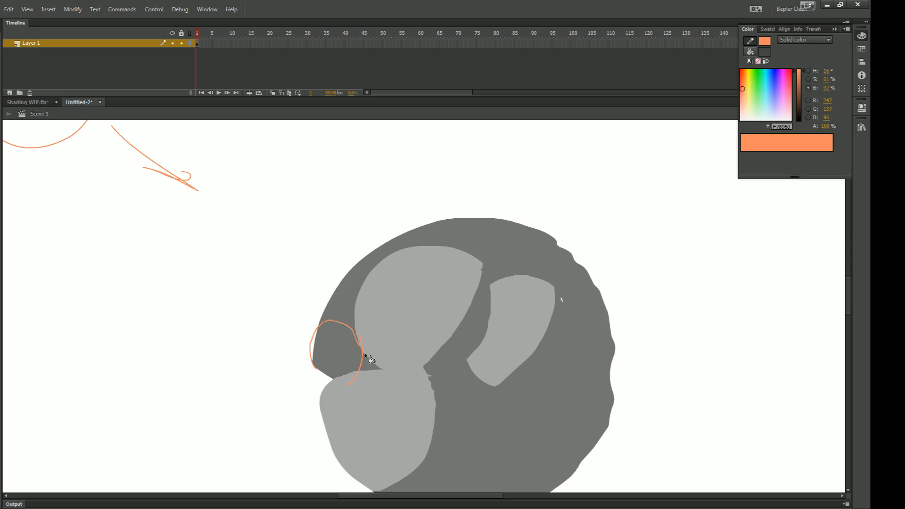
click(764, 51)
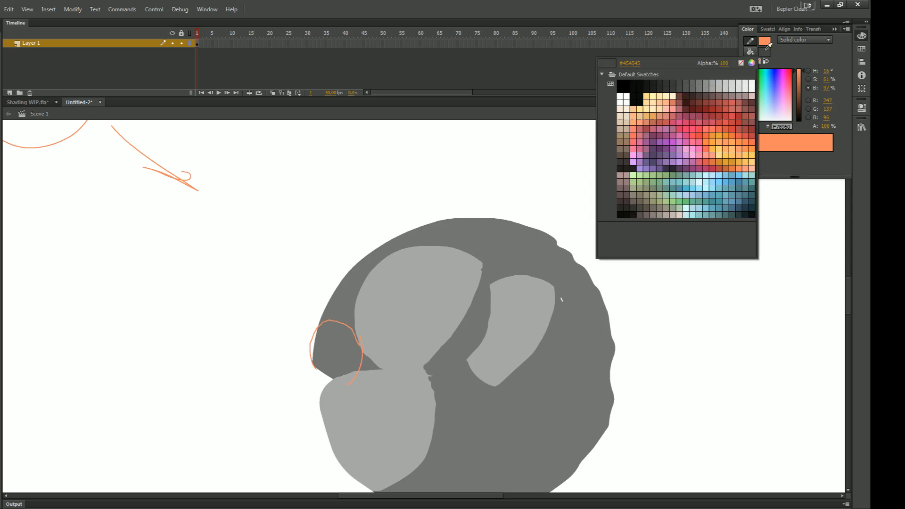
click(401, 300)
click(355, 364)
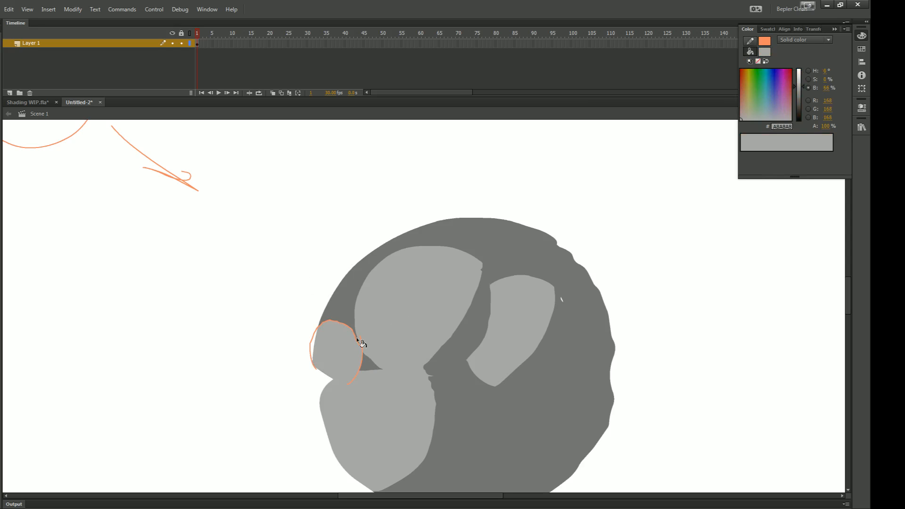
click(371, 367)
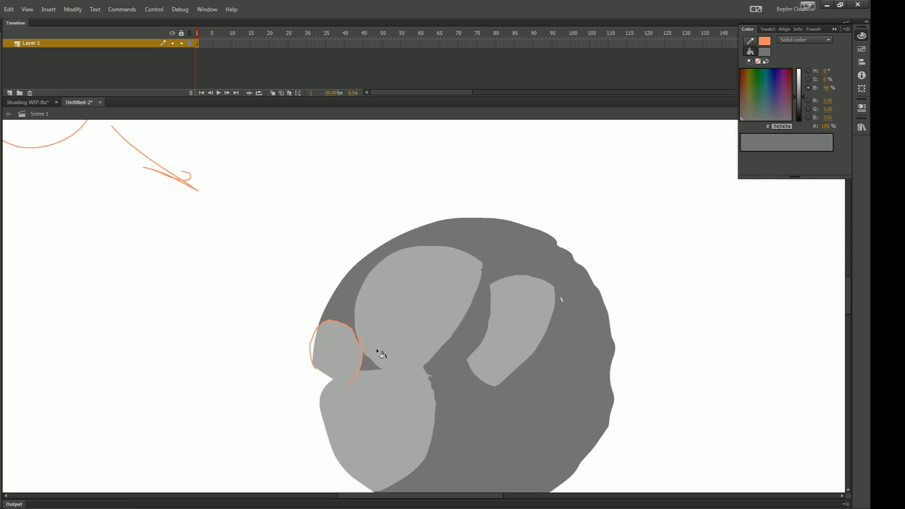
key(y)
key(ctrl+z)
- Sample the light grey #A8A8A8 and draw a straight diagonal line across the whole ball with the Line tool, crossing the light direction
drag(476, 280, 479, 253)
mouse_move(469, 359)
mouse_down()
mouse_move(478, 325)
mouse_move(492, 314)
mouse_up()
key(i)
click(492, 314)
key(n)
drag(565, 181, 356, 497)
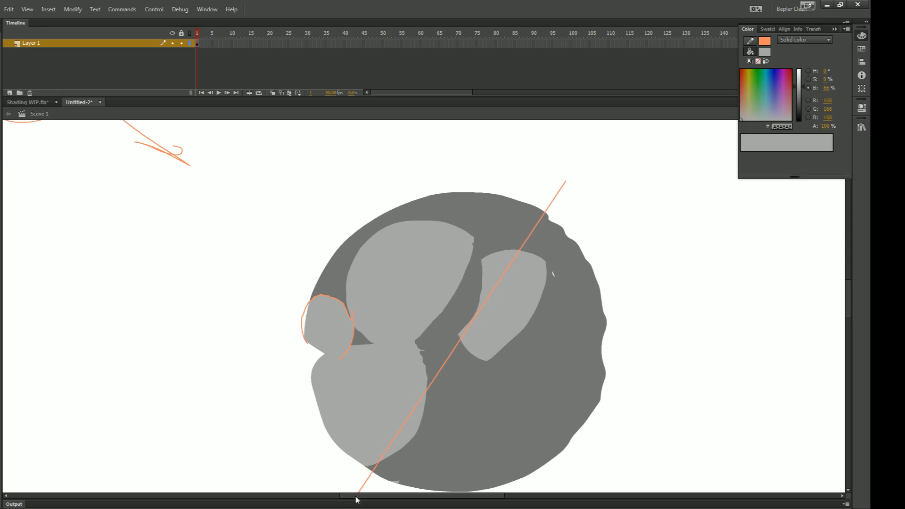
- Replace the diagonal line with a bumpy Pencil edge across the ball's top and fill the area facing the light with #A8A8A8
key(ctrl+z)
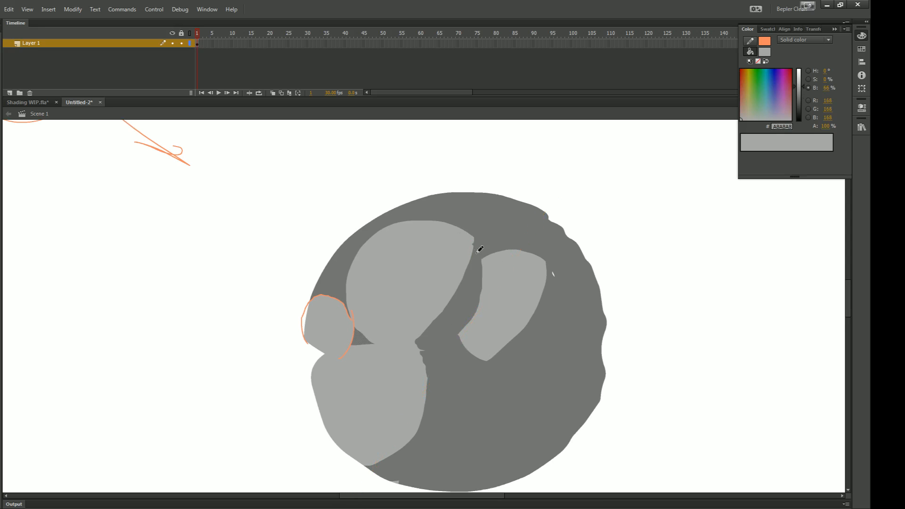
mouse_move(467, 247)
mouse_down()
mouse_move(523, 210)
mouse_move(545, 215)
mouse_move(583, 253)
mouse_up()
key(k)
click(499, 215)
click(359, 334)
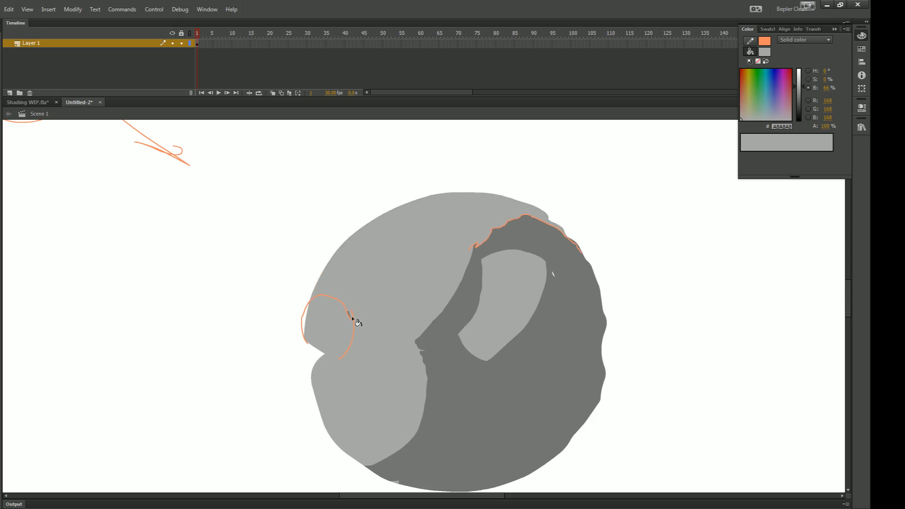
click(349, 314)
- Select the whole ball and set its stroke to none to clear the orange outlines
key(ctrl+a)
key(ctrl+minus)
key(v)
drag(562, 208, 324, 462)
click(762, 42)
click(739, 53)
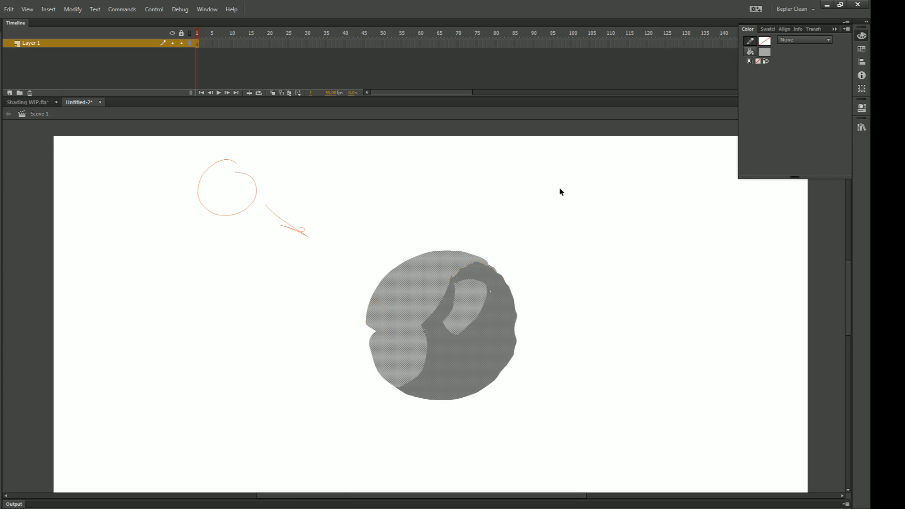
click(559, 188)
- Try a short orange Pencil stroke inside the small lit patch on the ball's shaded side
key(b)
key(y)
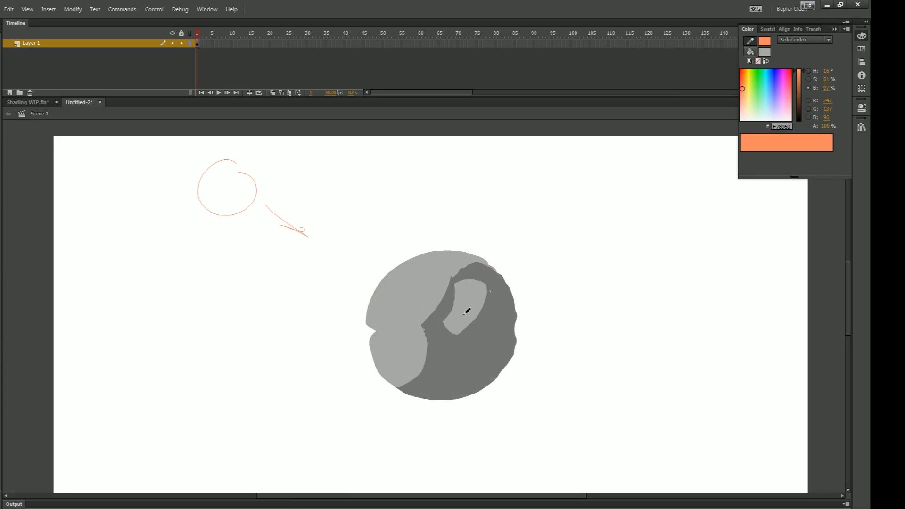
key(ctrl+equal)
drag(535, 303, 503, 333)
key(ctrl+minus)
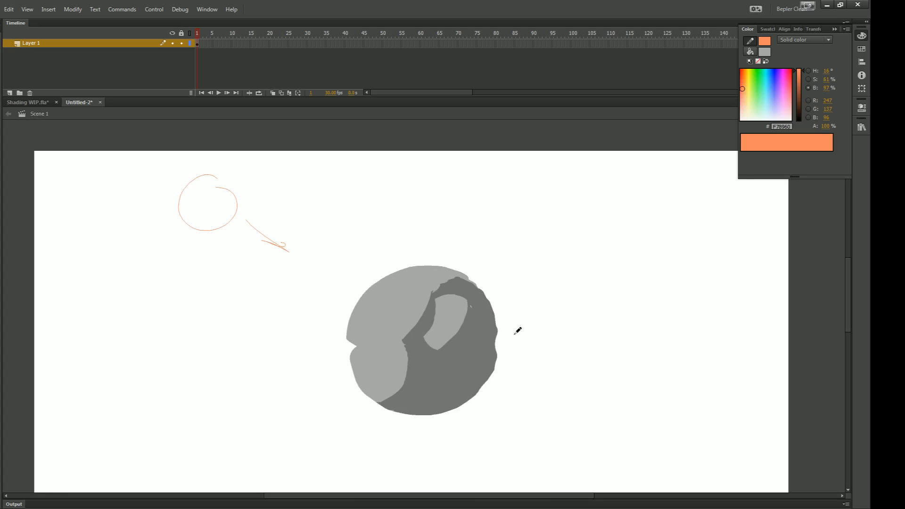
key(ctrl+equal)
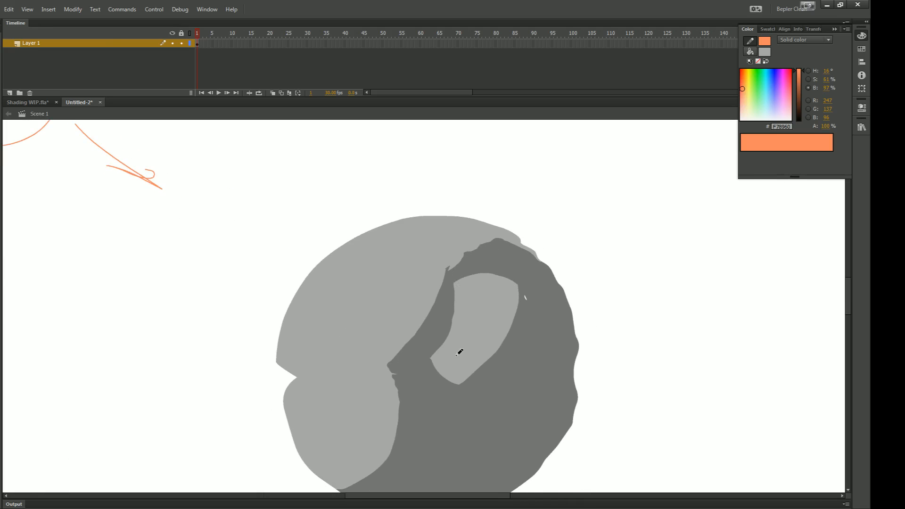
drag(447, 347, 444, 367)
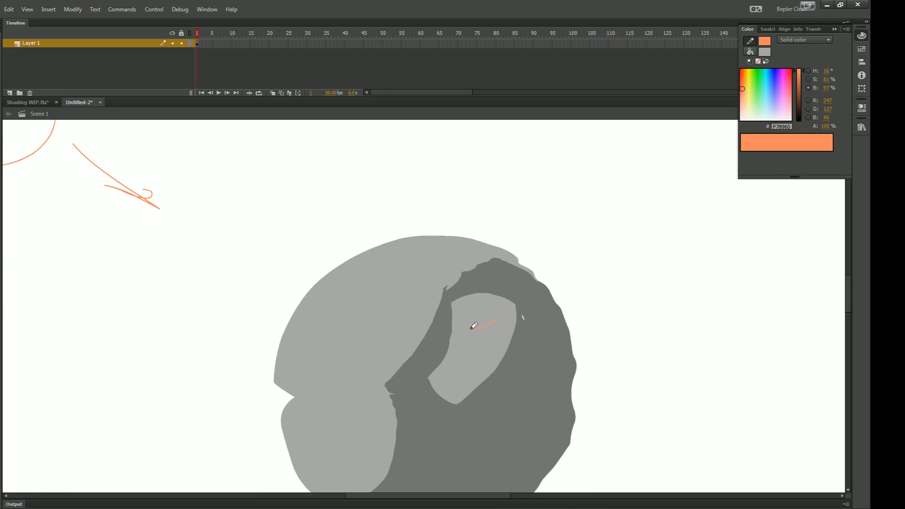
mouse_move(470, 330)
mouse_down()
mouse_move(463, 335)
mouse_move(464, 315)
mouse_move(471, 329)
mouse_up()
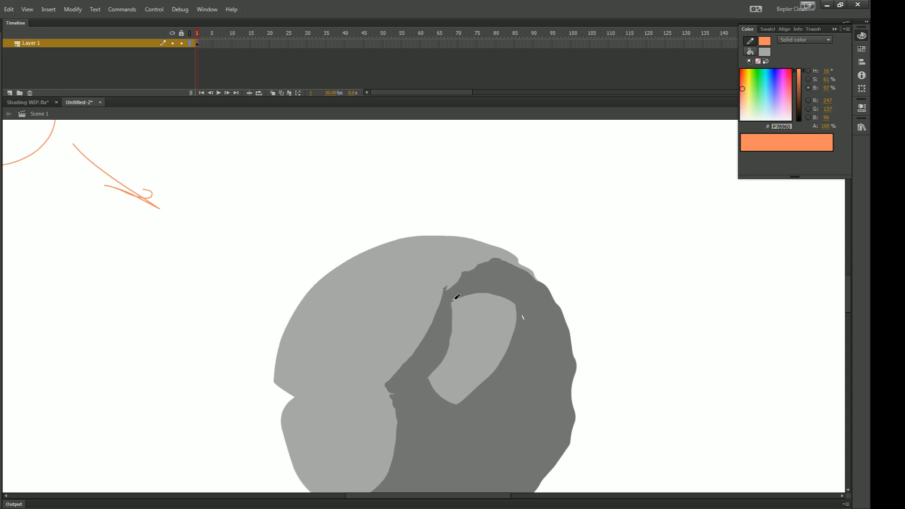
- Draw a curved edge through the small lit patch, fill its inner side with dark grey #747474 and remove the guide stroke
mouse_move(445, 288)
mouse_down()
mouse_move(486, 312)
mouse_move(472, 302)
mouse_move(491, 353)
mouse_move(477, 385)
mouse_move(430, 410)
mouse_up()
key(ctrl+z)
mouse_move(446, 288)
mouse_down()
mouse_move(486, 331)
mouse_move(430, 407)
mouse_up()
click(762, 51)
click(461, 345)
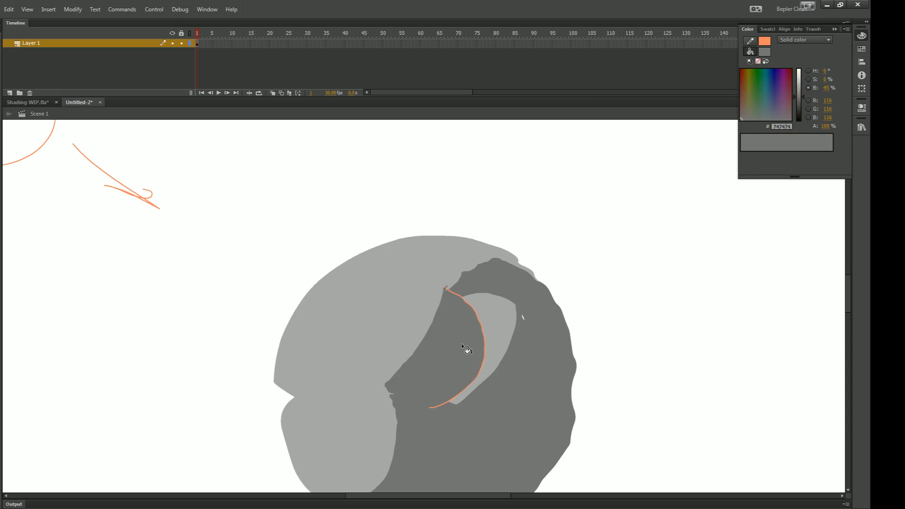
click(483, 325)
key(ctrl+minus)
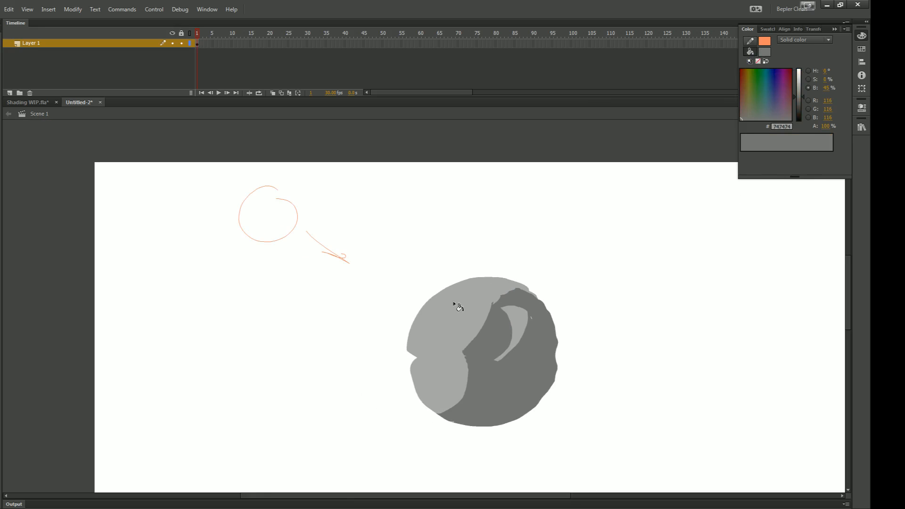
- Outline a pointed shadow wedge between the two lit volumes, fill it with dark grey #747474 and delete the orange outline
key(y)
drag(454, 245, 464, 277)
key(ctrl+z)
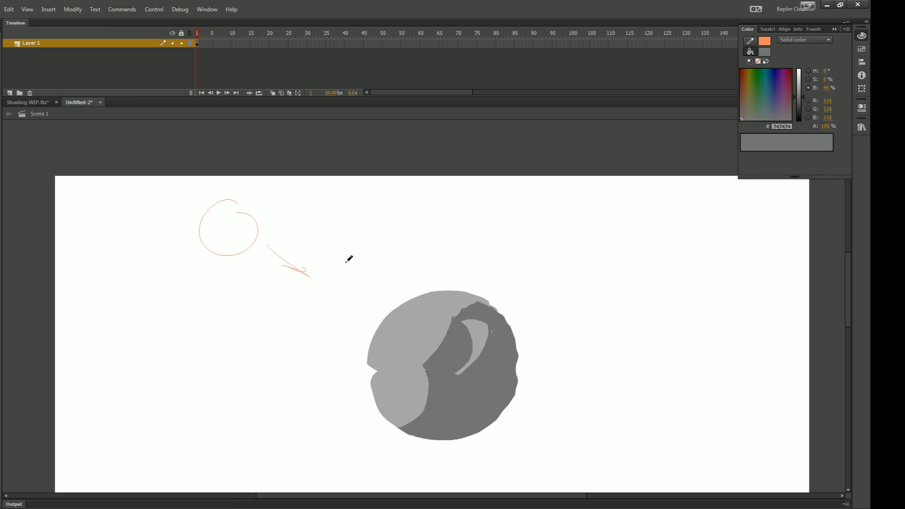
drag(415, 326, 412, 317)
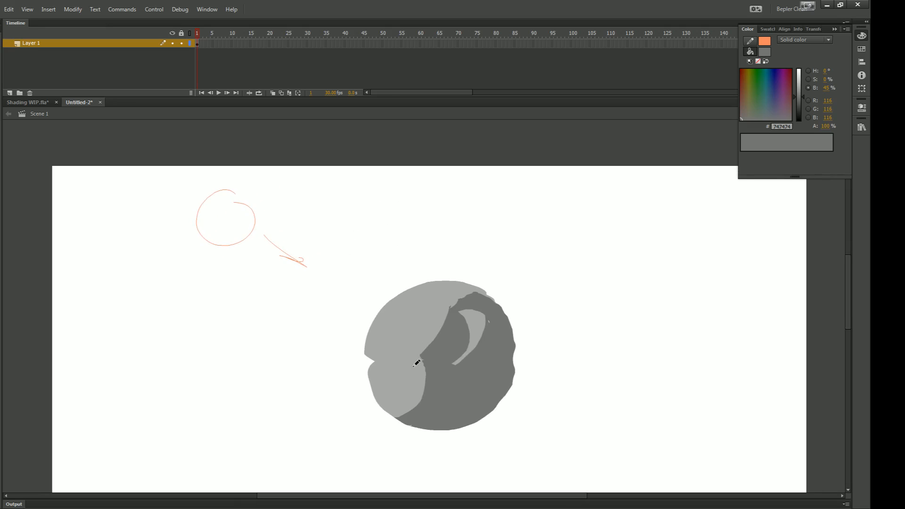
key(ctrl+=)
mouse_move(420, 363)
mouse_down()
mouse_move(433, 333)
mouse_move(395, 375)
mouse_move(432, 378)
mouse_up()
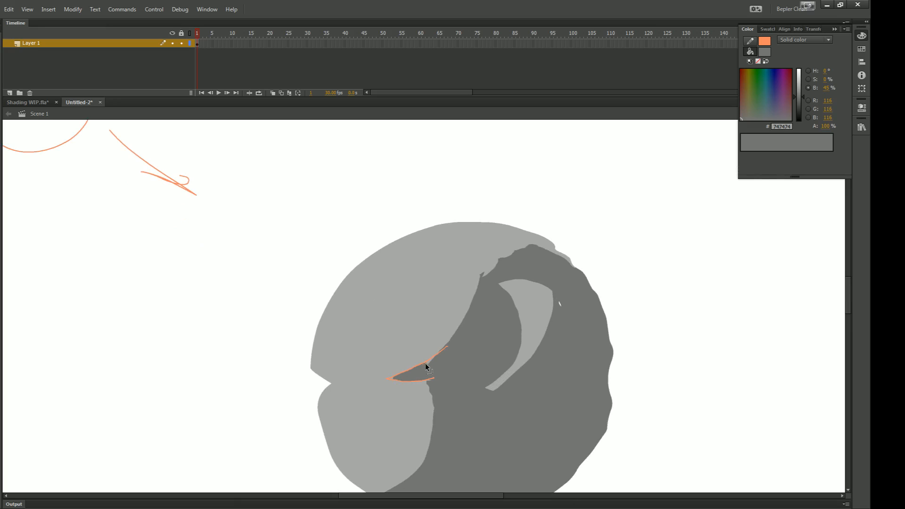
click(430, 360)
double_click(441, 352)
key(Delete)
key(ctrl+-)
key(ctrl+-)
key(ctrl+=)
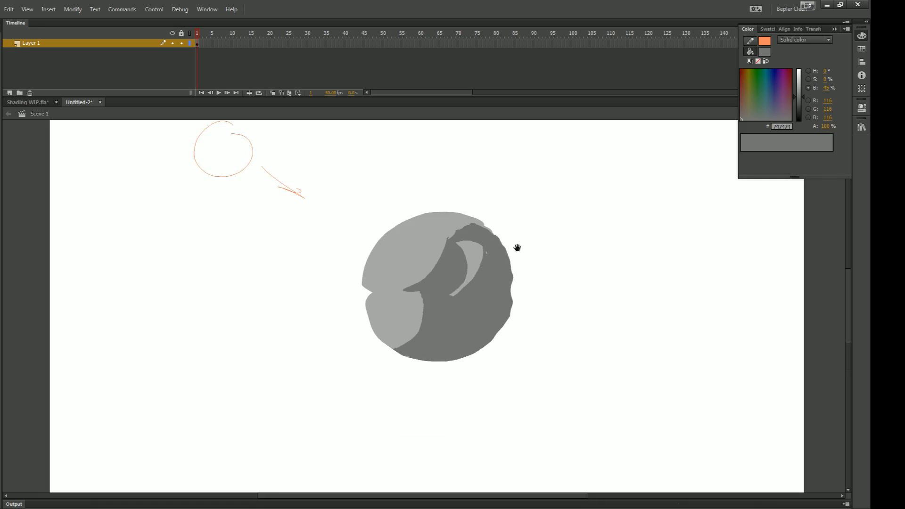
- Switch to the Shading WIP.fla document and step back and forth through its early frames to compare the shading guides
drag(517, 248, 471, 255)
drag(354, 226, 365, 275)
drag(519, 185, 289, 454)
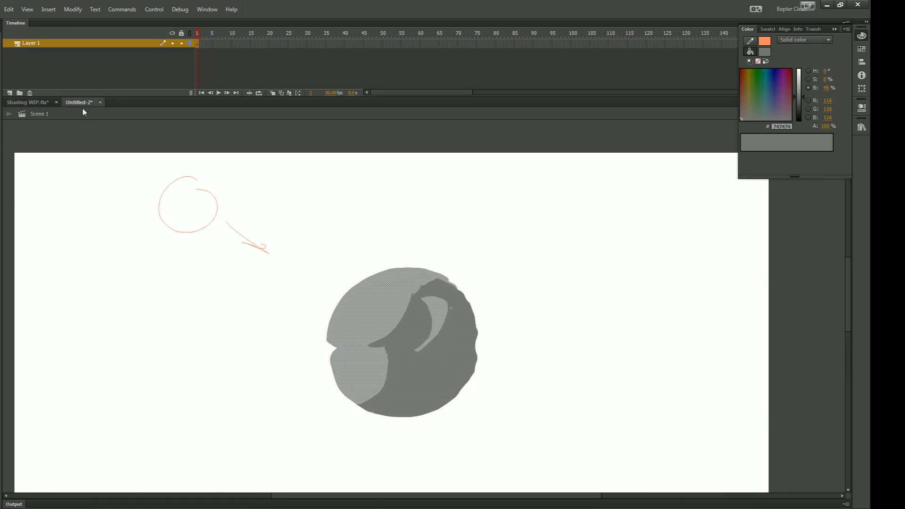
click(27, 103)
drag(333, 318, 388, 251)
key(comma)
key(comma)
key(comma)
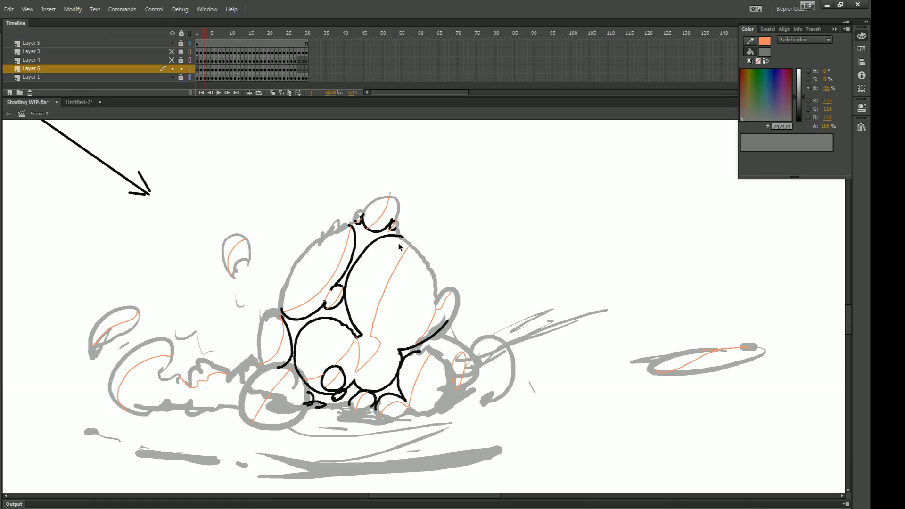
key(period)
key(period)
key(period)
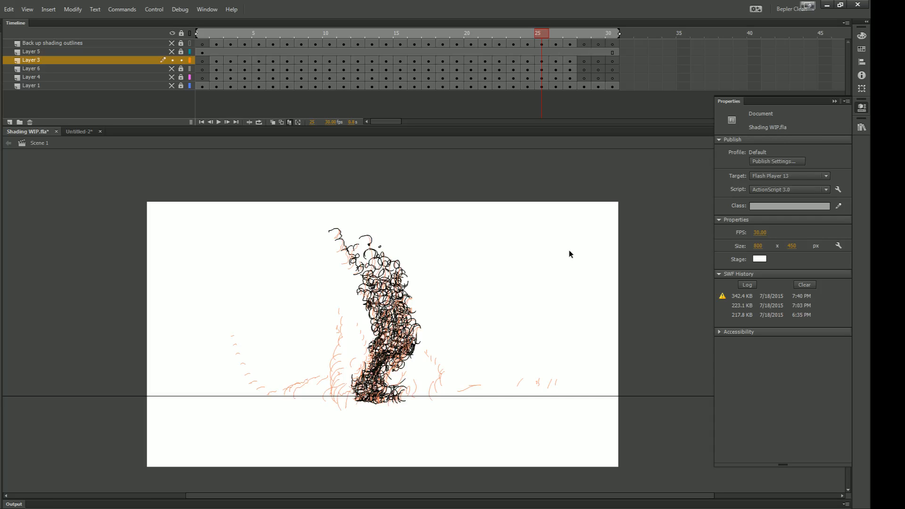
- Turn off Edit Multiple Frames and go to frame 11 of the smoke animation
drag(546, 255, 596, 309)
drag(516, 289, 526, 310)
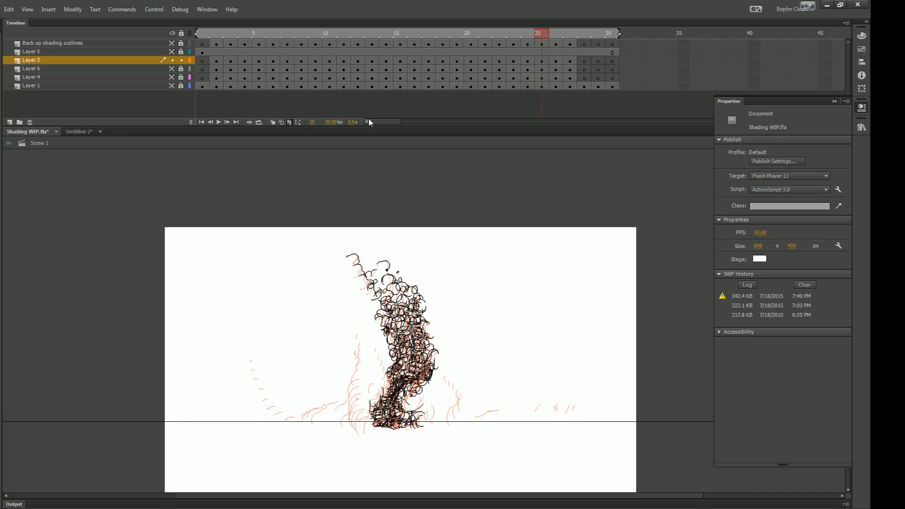
click(289, 123)
mouse_move(537, 33)
mouse_down()
mouse_move(304, 52)
mouse_move(344, 58)
mouse_up()
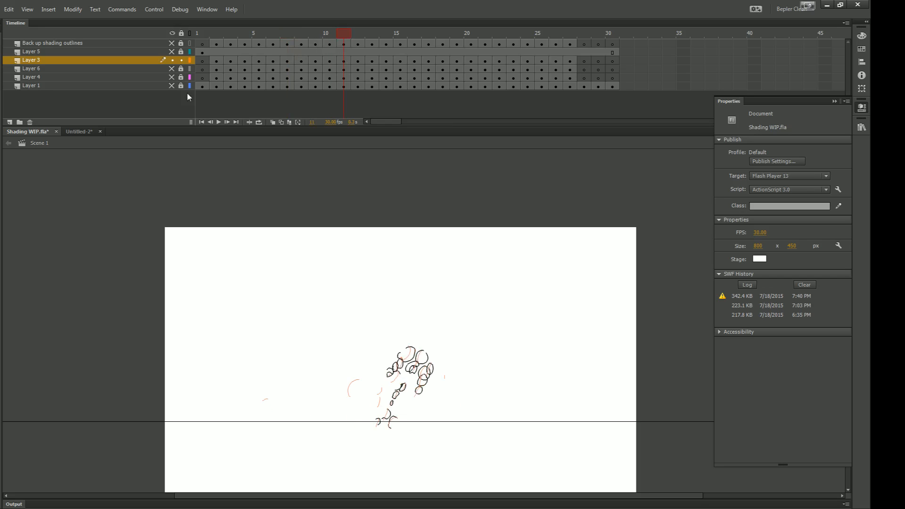
- Make Layer 1 with the grey smoke outlines visible and look closely at the smoke on frame 11
click(143, 69)
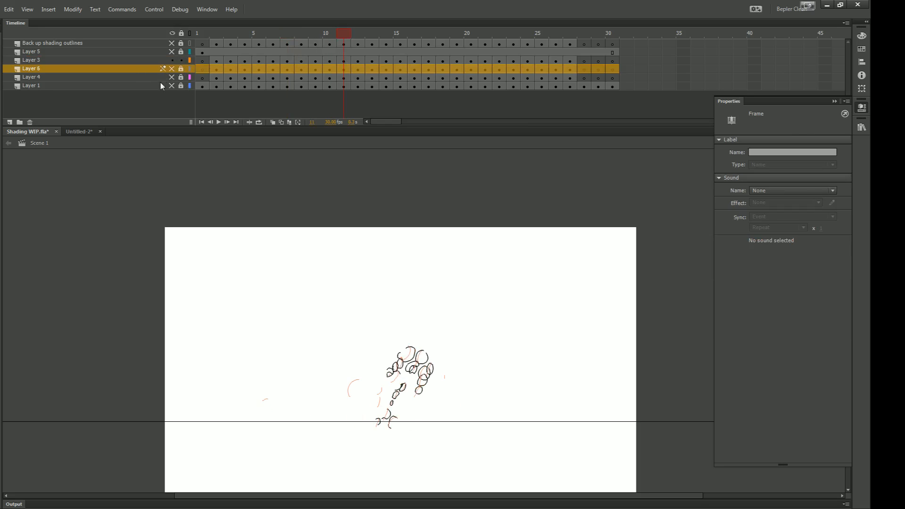
click(171, 86)
click(145, 86)
ctrl+click(404, 365)
ctrl+click(428, 297)
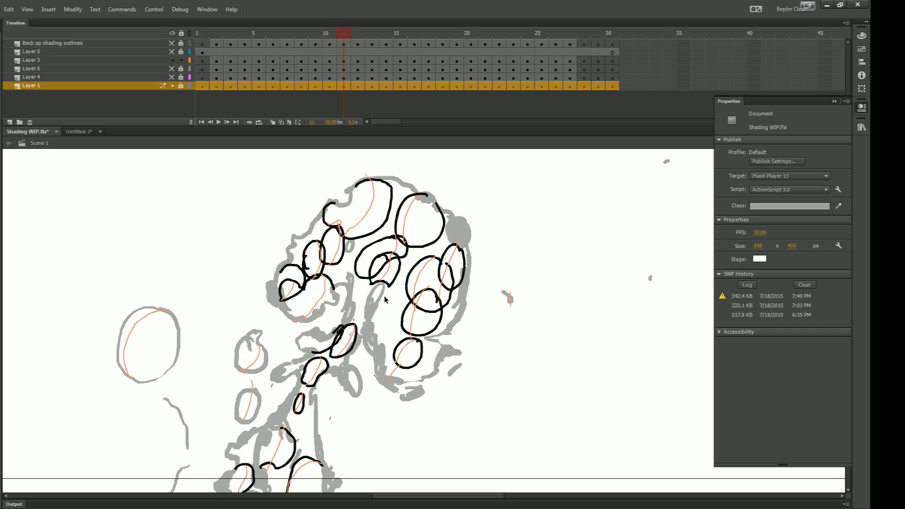
click(375, 330)
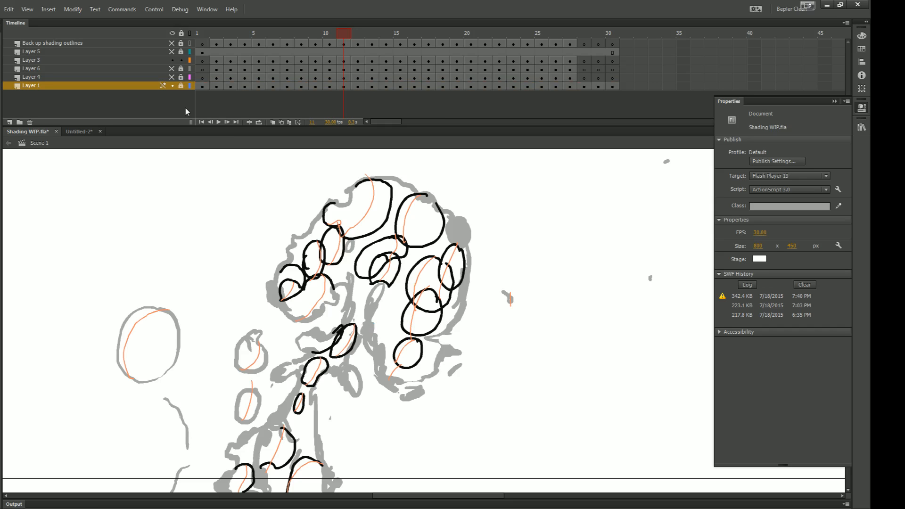
- Unlock Layer 1, duplicate it and move the copy directly below Layer 3
click(138, 87)
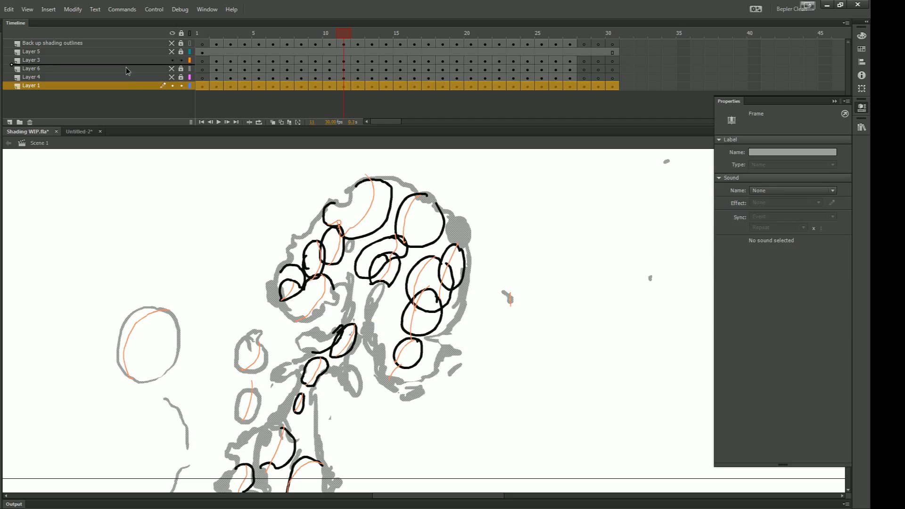
right_click(94, 87)
click(137, 182)
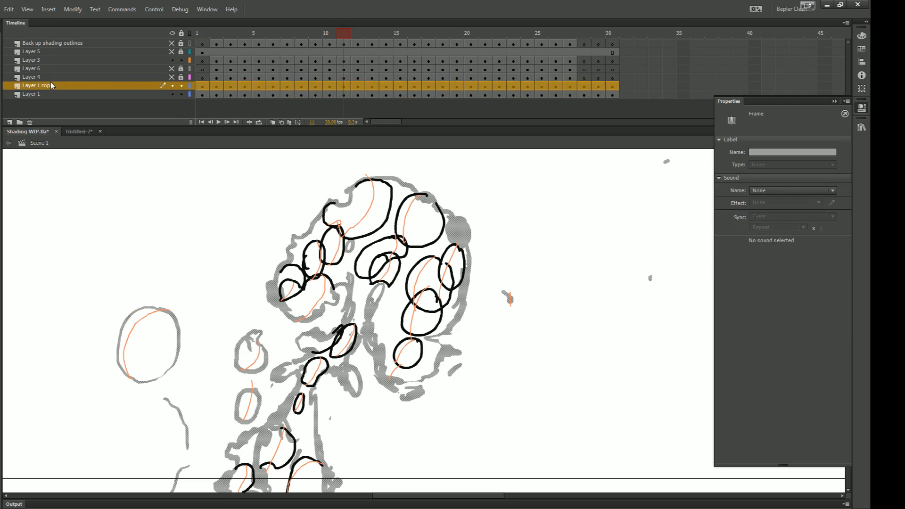
drag(49, 89, 49, 66)
- Lock and hide the original Layer 1, keeping only its copy in view
click(125, 61)
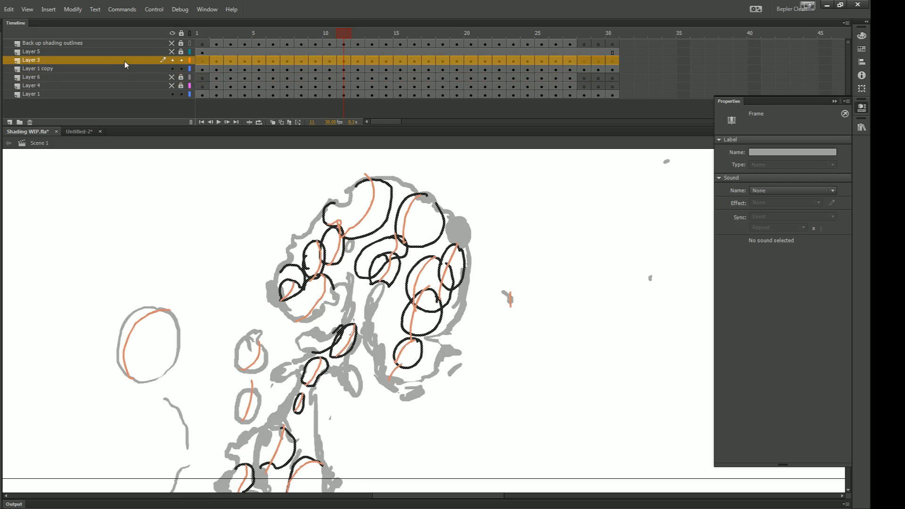
click(181, 94)
click(171, 94)
drag(196, 193, 231, 218)
key(ctrl+minus)
drag(310, 249, 308, 225)
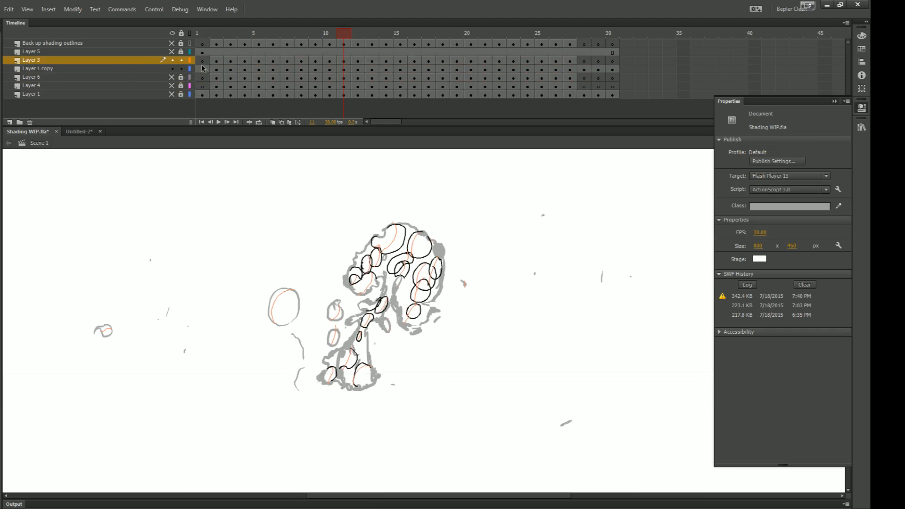
- Go to frame 2, lock and hide Layer 3, and make Layer 1 copy the active layer
click(217, 70)
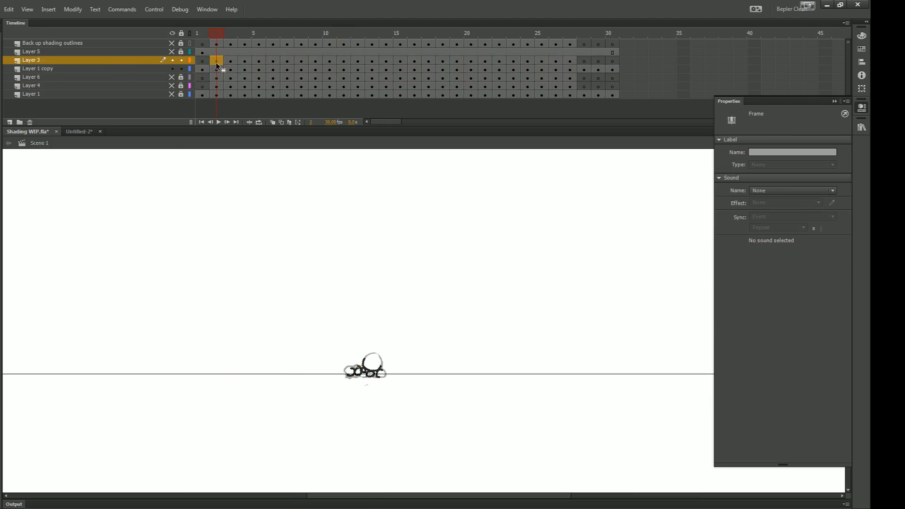
click(310, 240)
key(ctrl+equal)
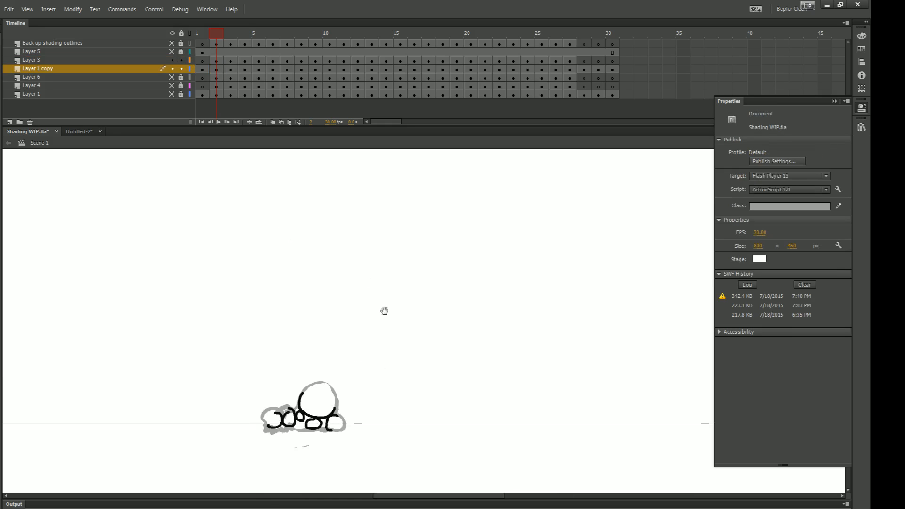
key(ctrl+equal)
mouse_move(383, 311)
mouse_down()
mouse_move(433, 291)
mouse_move(478, 226)
mouse_up()
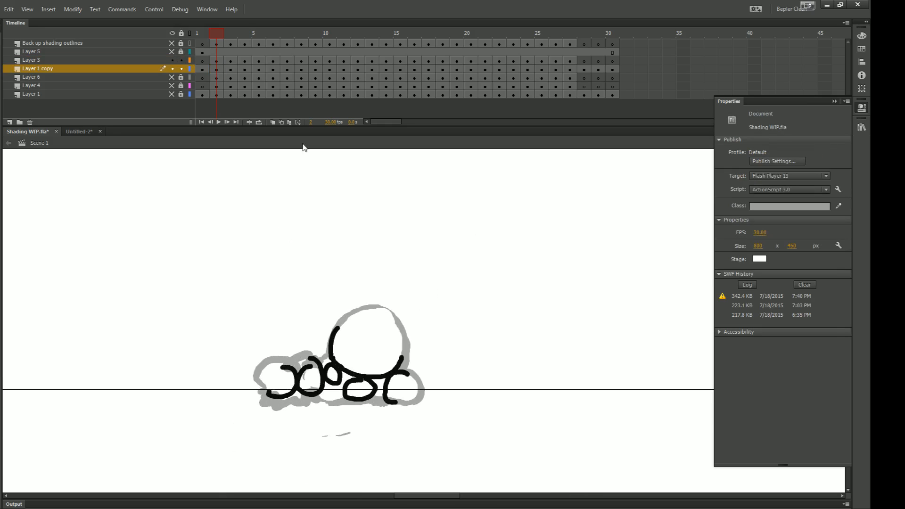
click(171, 60)
click(147, 70)
drag(443, 297, 404, 300)
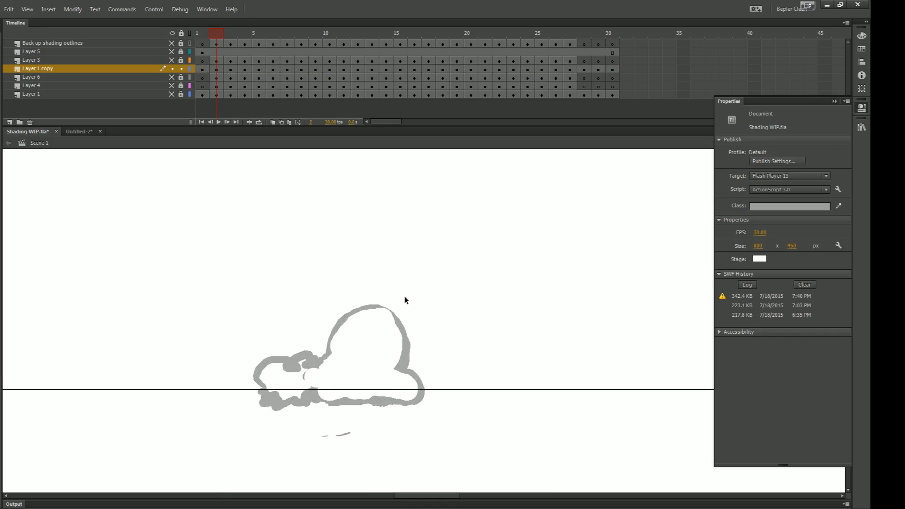
- Fill the inside of the smoke outline on frame 2 of Layer 1 copy with light grey using the Paint Bucket
key(k)
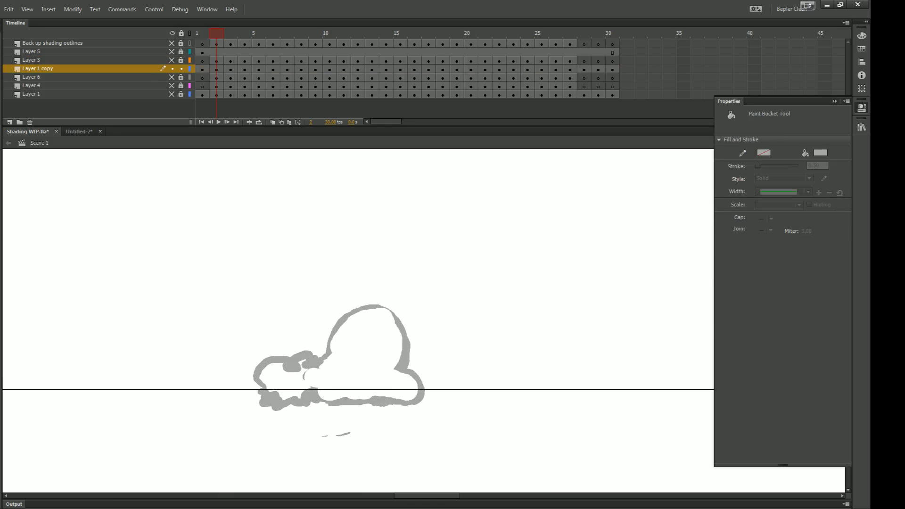
click(132, 205)
click(355, 332)
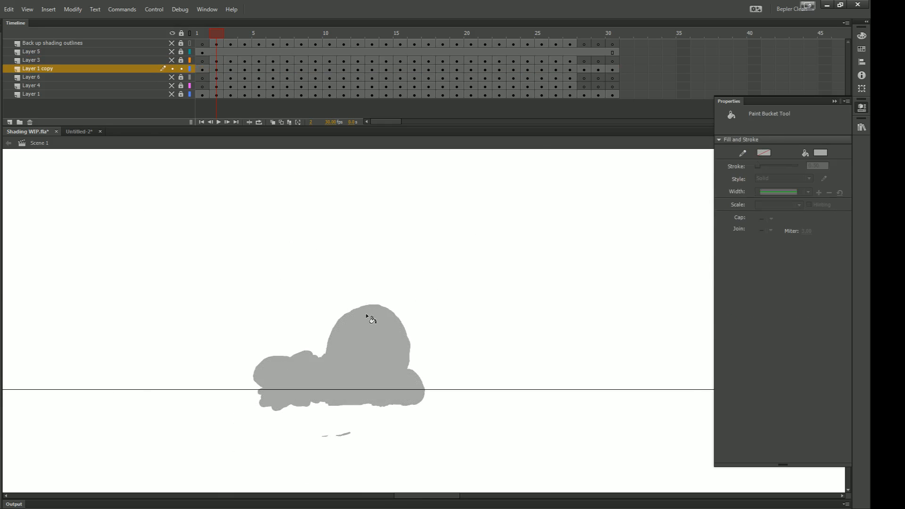
- Advance to frame 3 and fill the large central smoke body on Layer 1 copy with the outline's light grey
key(.)
key(ctrl+minus)
key(ctrl+a)
key(i)
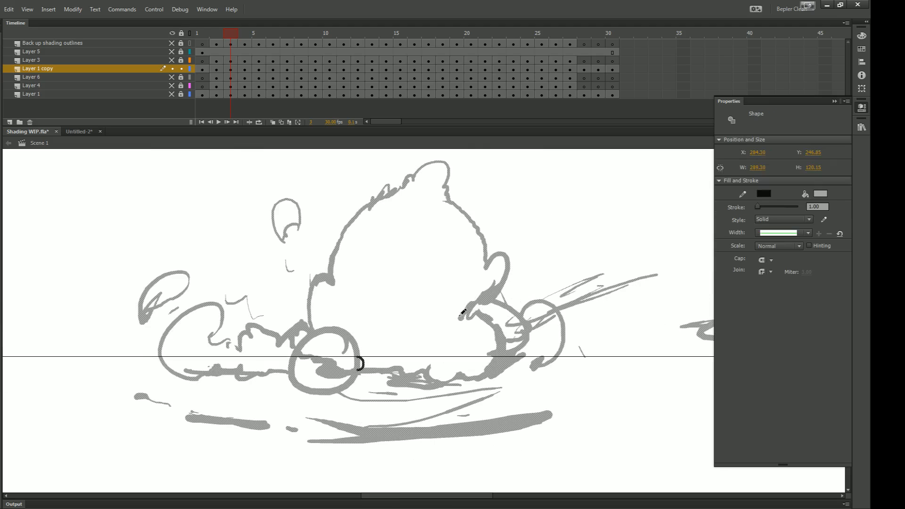
drag(436, 299, 453, 310)
key(ctrl+z)
drag(352, 276, 347, 264)
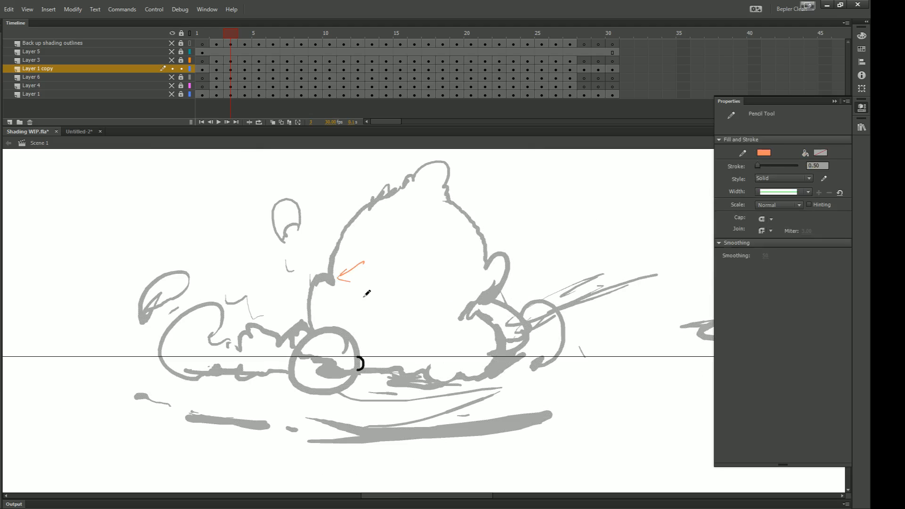
key(ctrl+z)
click(396, 297)
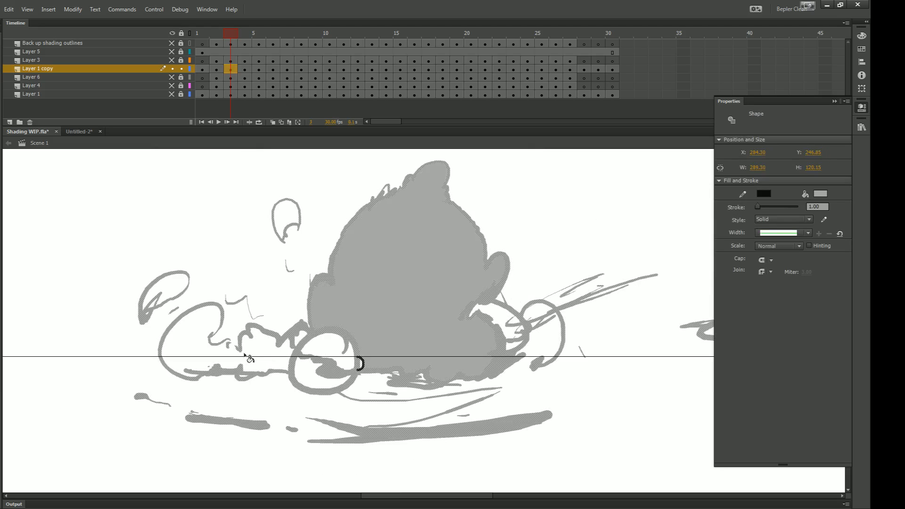
- Close the gap in the left smoke outline on frame 3 with a short pencil line and fill the left puffs with light grey
key(y)
drag(229, 340, 239, 350)
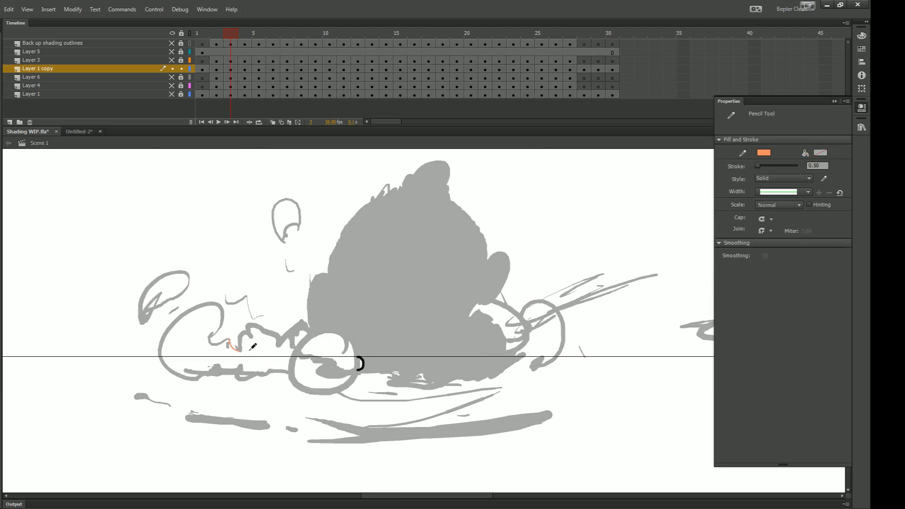
key(k)
click(262, 357)
click(333, 351)
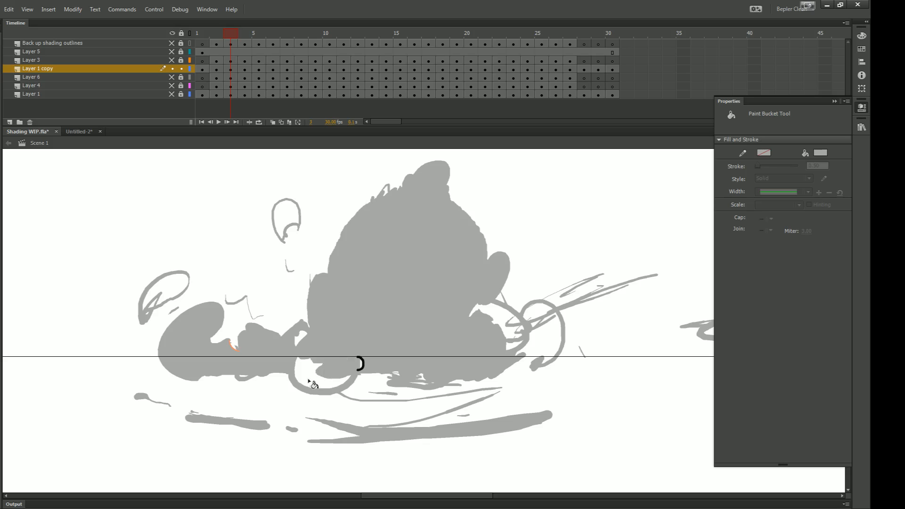
- Fill the rest of the lower round puff and the small puffs beside the body's right edge with light grey
click(307, 380)
click(499, 314)
click(535, 312)
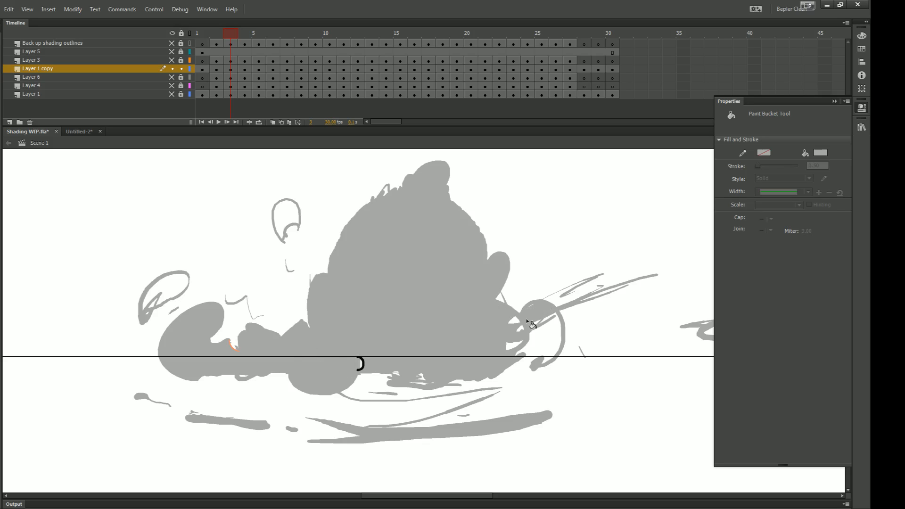
click(517, 323)
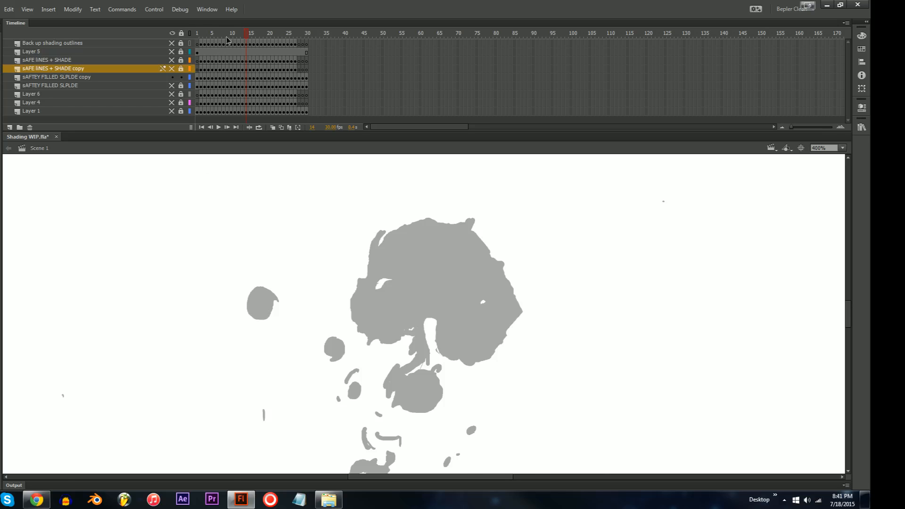
- Scrub through the timeline to review the light grey smoke fills across the frames, ending on frame 2
mouse_move(227, 38)
mouse_down()
mouse_move(202, 38)
mouse_move(224, 38)
mouse_up()
key(ctrl+minus)
drag(416, 251, 396, 233)
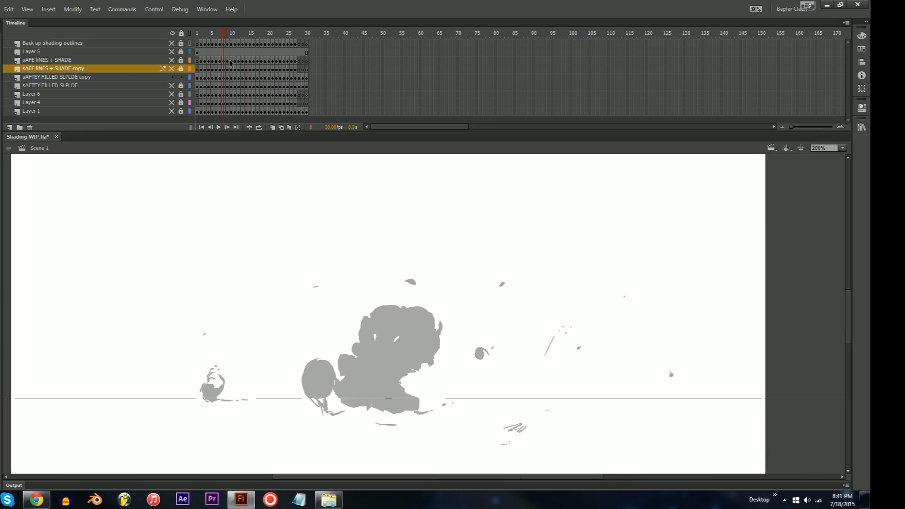
drag(223, 37, 296, 38)
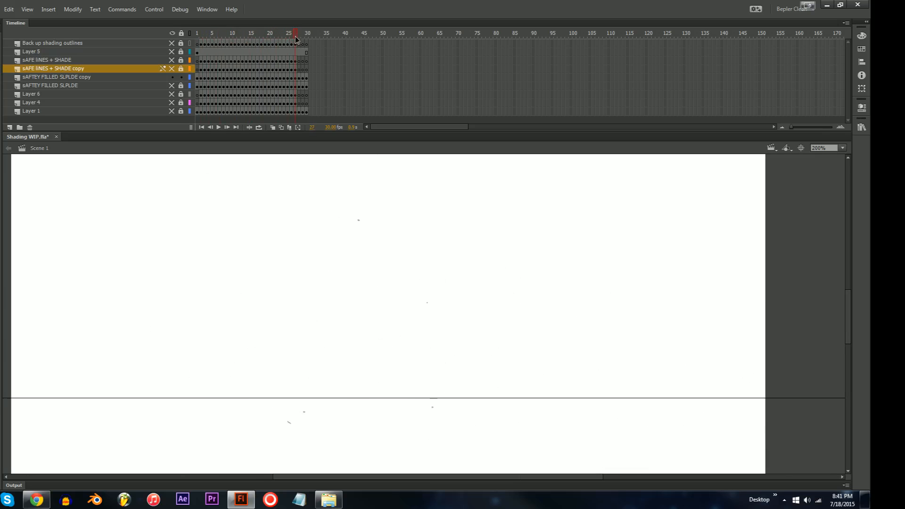
drag(330, 260, 372, 307)
key(ctrl+minus)
mouse_move(288, 36)
mouse_down()
mouse_move(298, 36)
mouse_move(209, 46)
mouse_move(272, 47)
mouse_move(201, 58)
mouse_up()
- Show and unlock the sAFE lINES + SHADE copy layer and make it the active layer
click(172, 68)
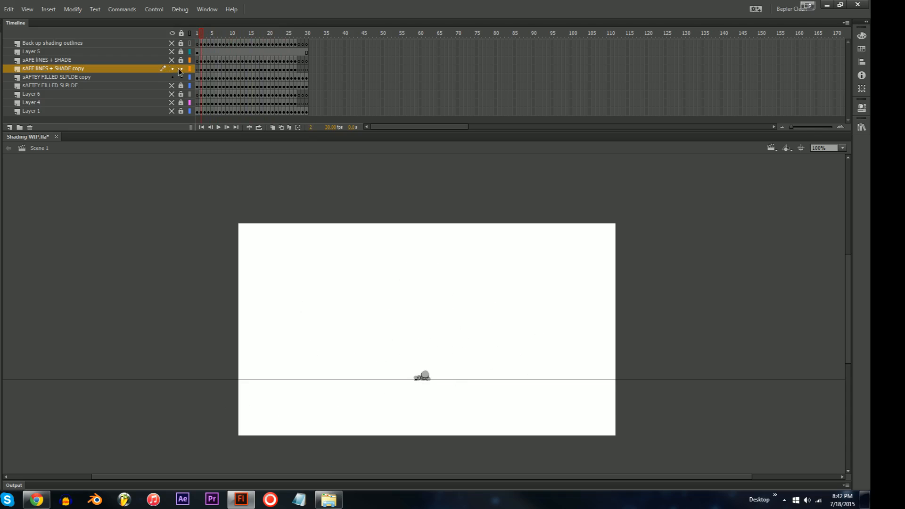
click(179, 68)
click(152, 69)
key(ctrl+equal)
drag(467, 341, 458, 358)
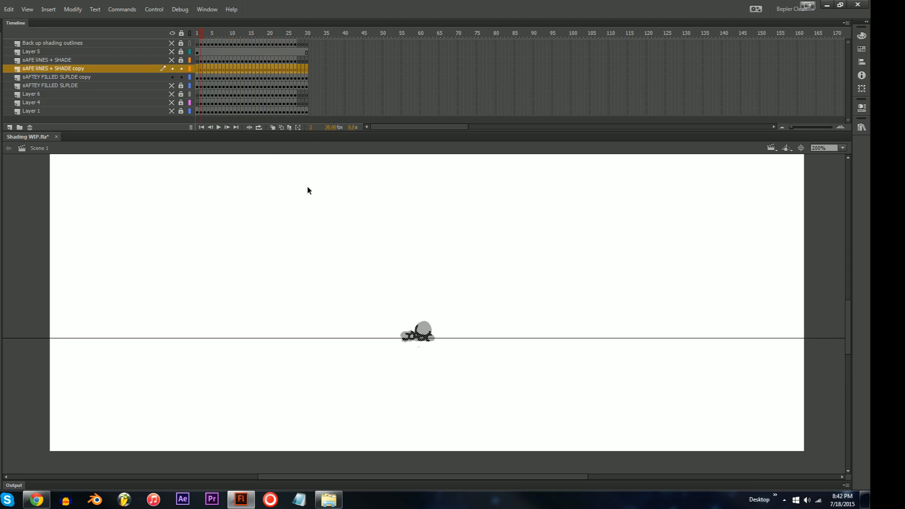
- Widen the timeline's frame cells so that individual keyframes are easier to pick
drag(795, 130, 798, 130)
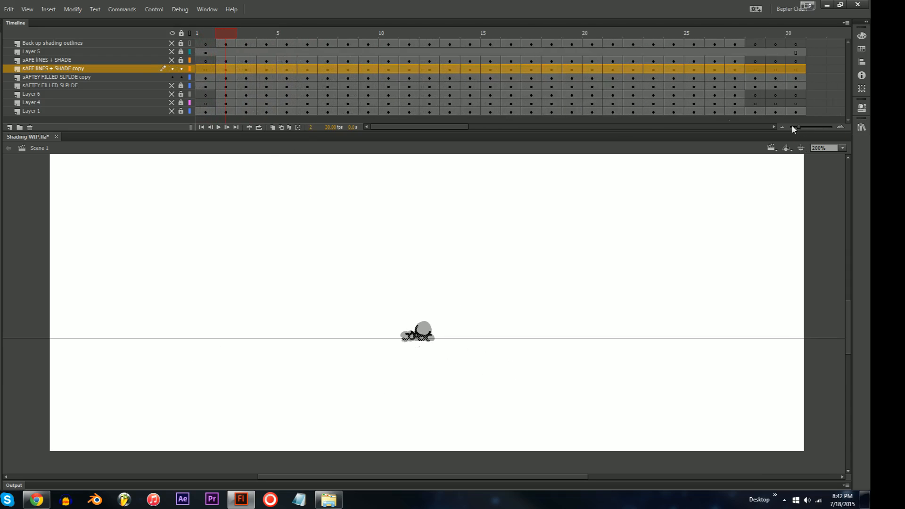
click(227, 70)
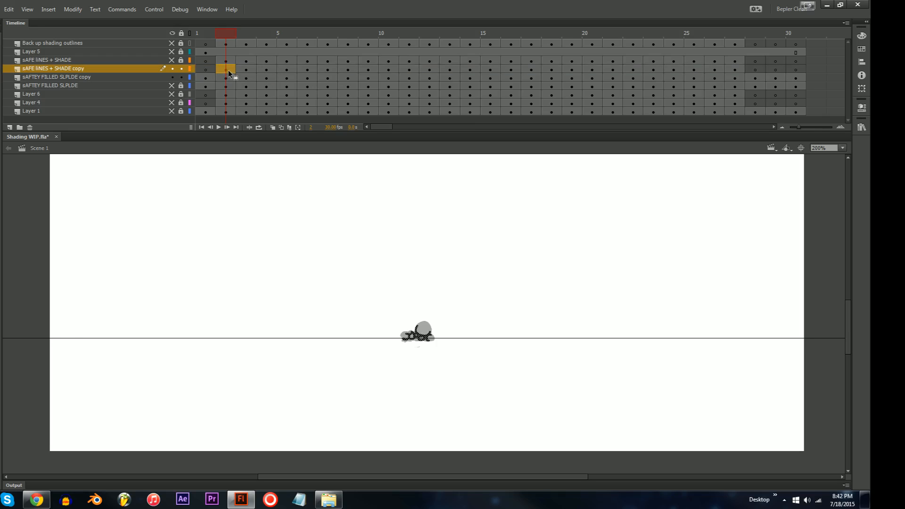
click(846, 23)
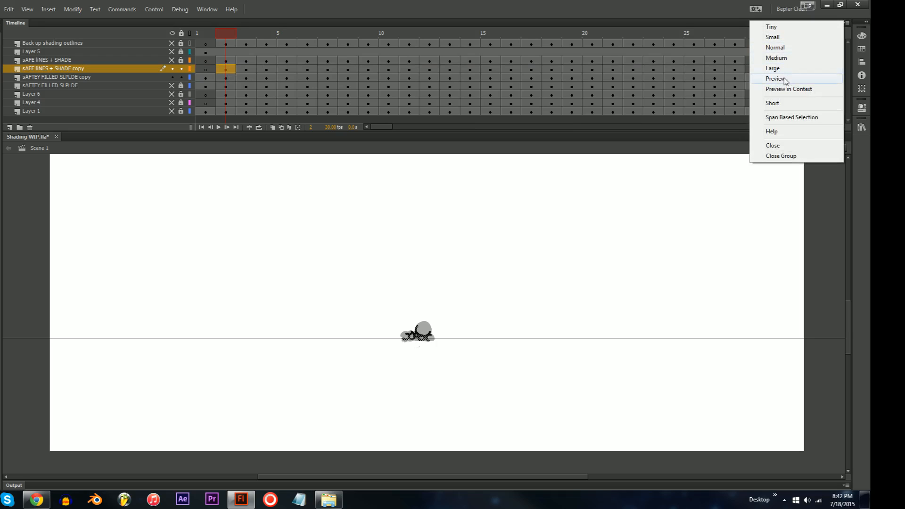
click(558, 280)
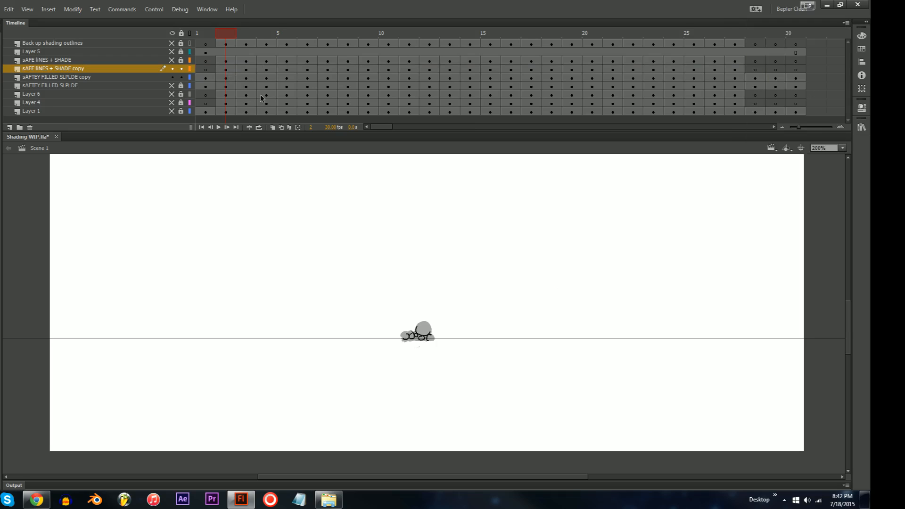
- Copy the lines on frames 2 to 5 of sAFE lINES + SHADE copy in place onto the matching frames of sAFTEY FILLED SLPLDE copy
click(227, 70)
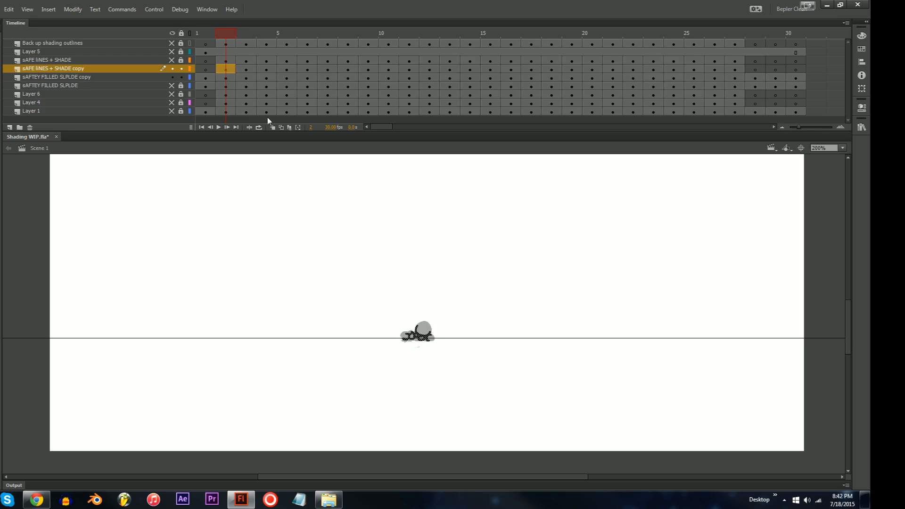
click(228, 79)
click(240, 71)
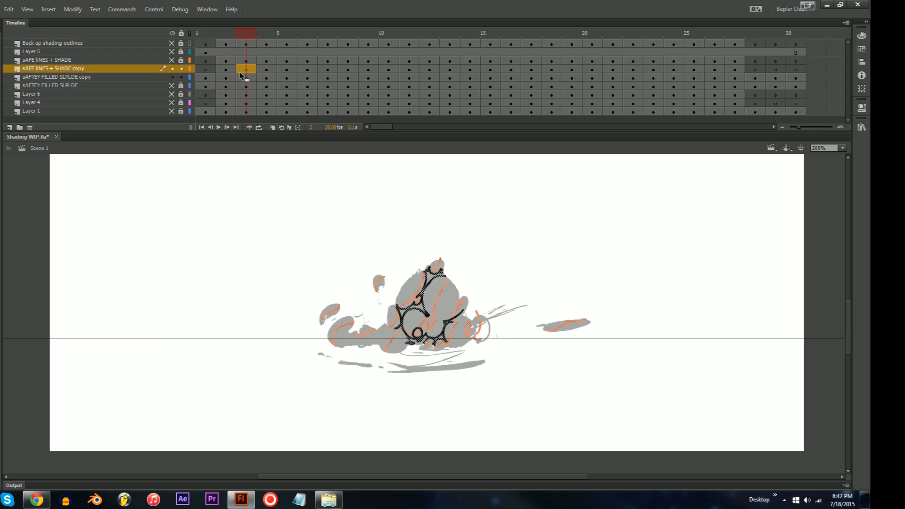
click(265, 72)
click(268, 77)
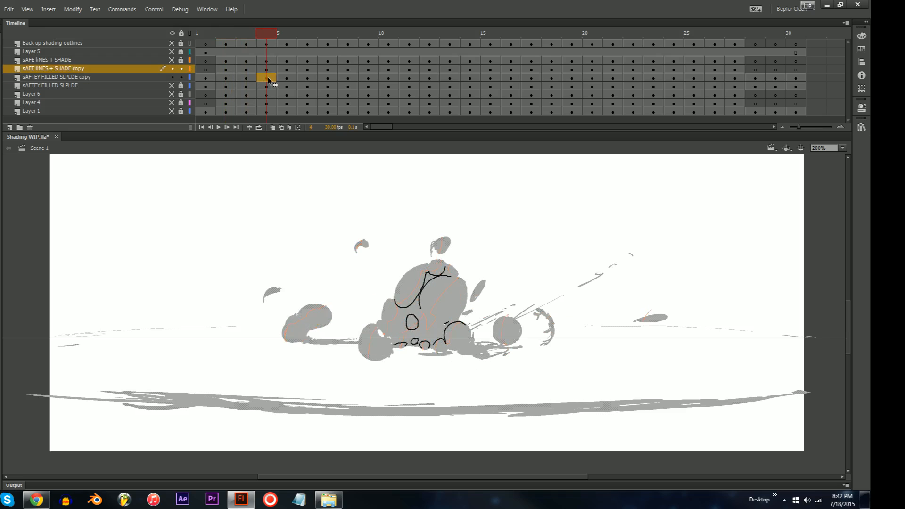
click(281, 77)
click(286, 70)
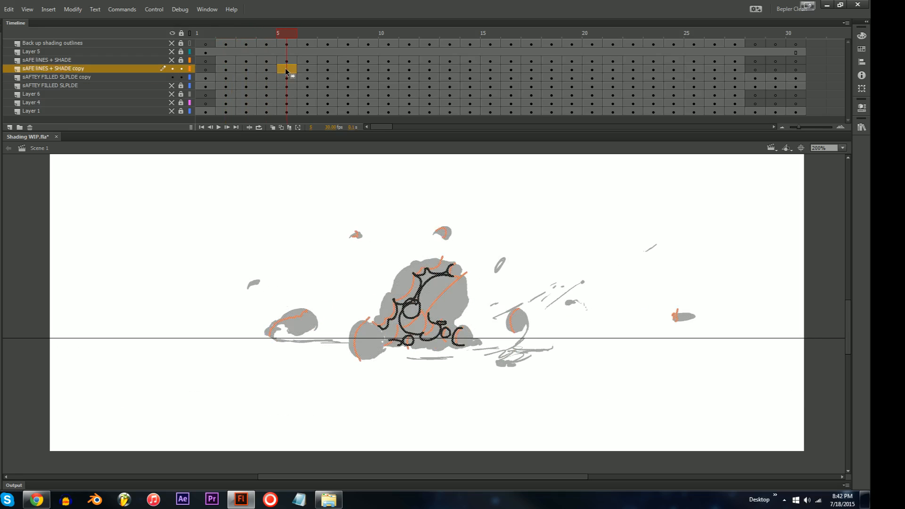
click(288, 78)
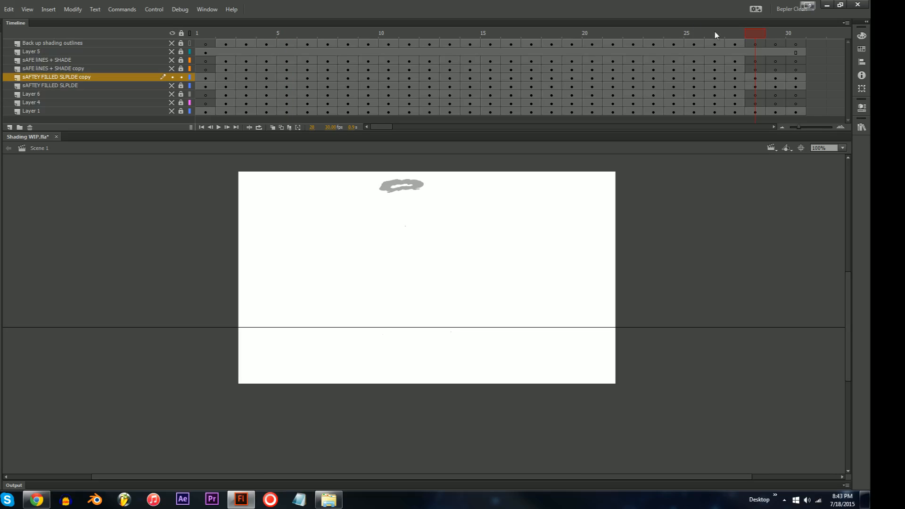
- Go to frame 15, set the fill colour to dark grey #545454 and fill the right side of the main smoke body
mouse_move(714, 32)
mouse_down()
mouse_move(405, 57)
mouse_move(487, 62)
mouse_move(384, 38)
mouse_move(592, 45)
mouse_move(422, 53)
mouse_move(280, 75)
mouse_move(503, 228)
mouse_up()
key(ctrl+4)
click(434, 238)
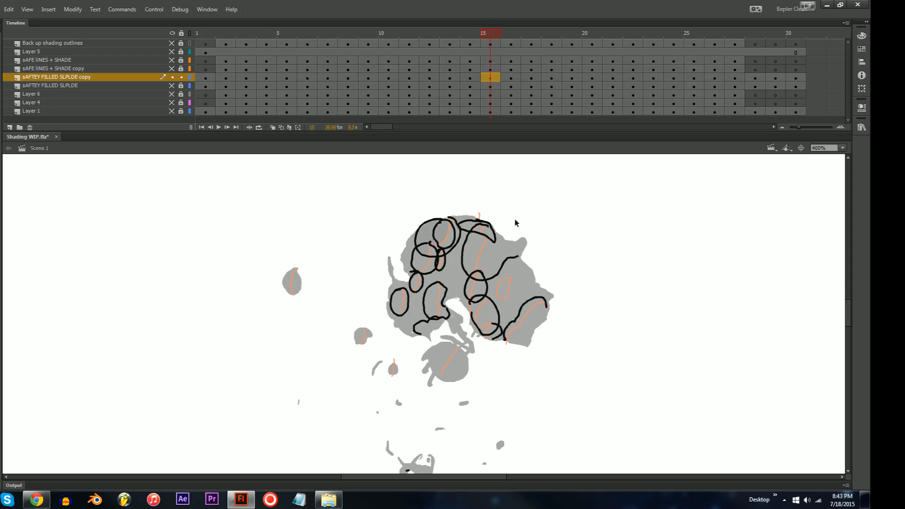
click(531, 214)
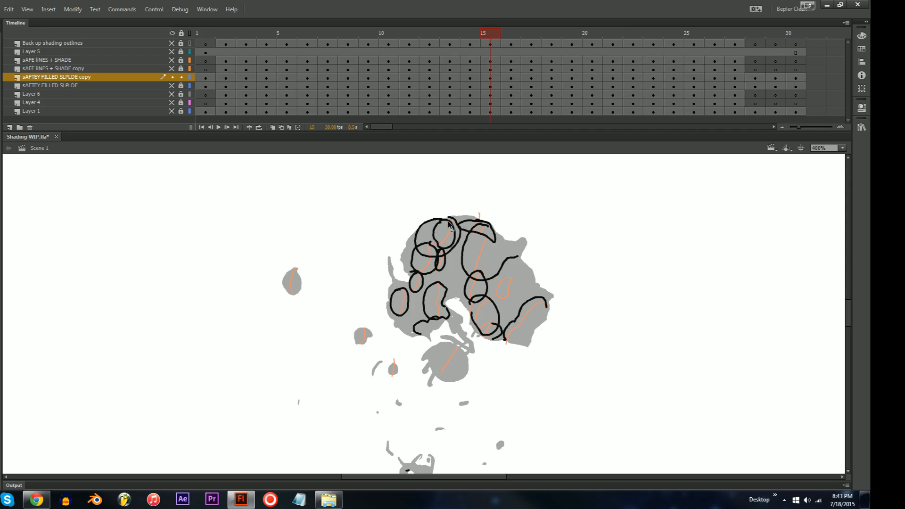
key(ctrl+=)
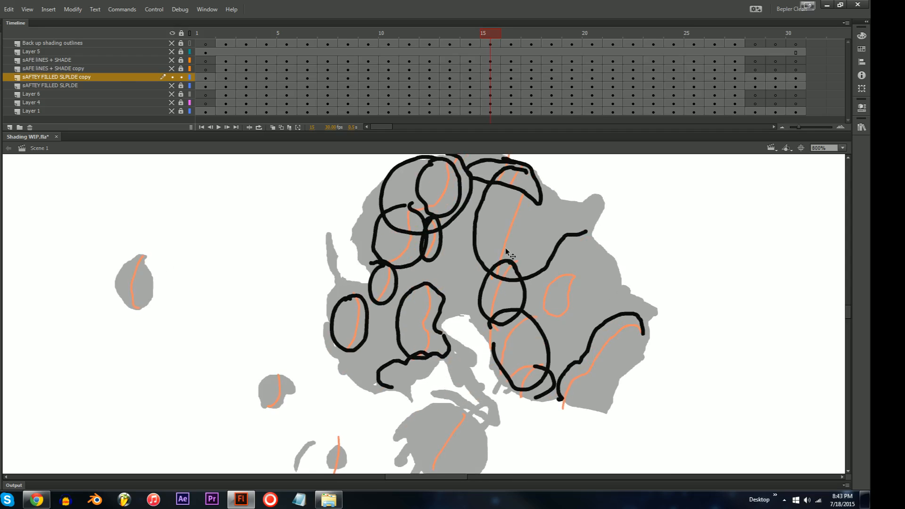
scroll(452, 255, up, 2)
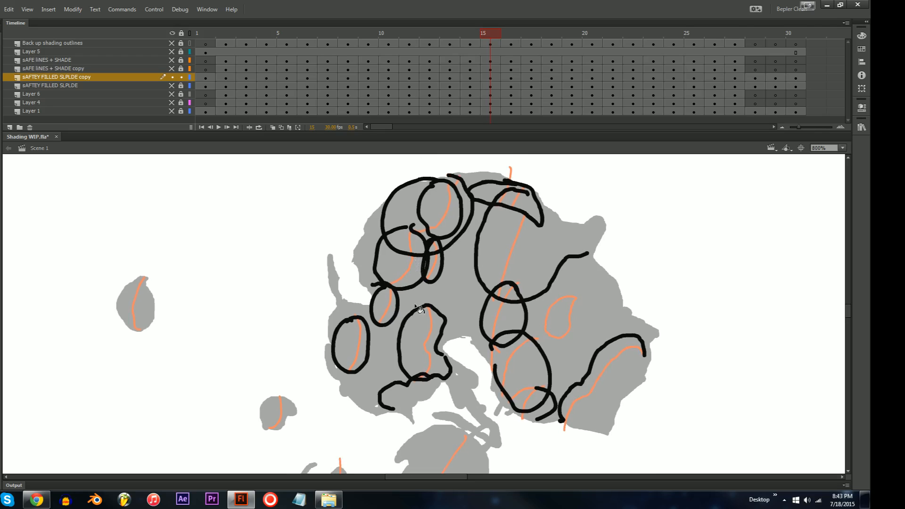
key(ctrl+shift+F9)
drag(798, 85, 798, 103)
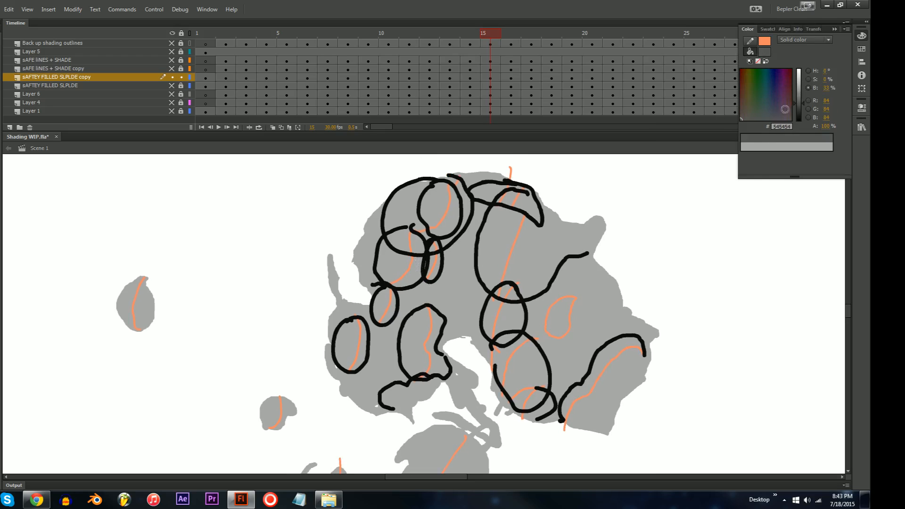
drag(567, 319, 578, 259)
click(540, 295)
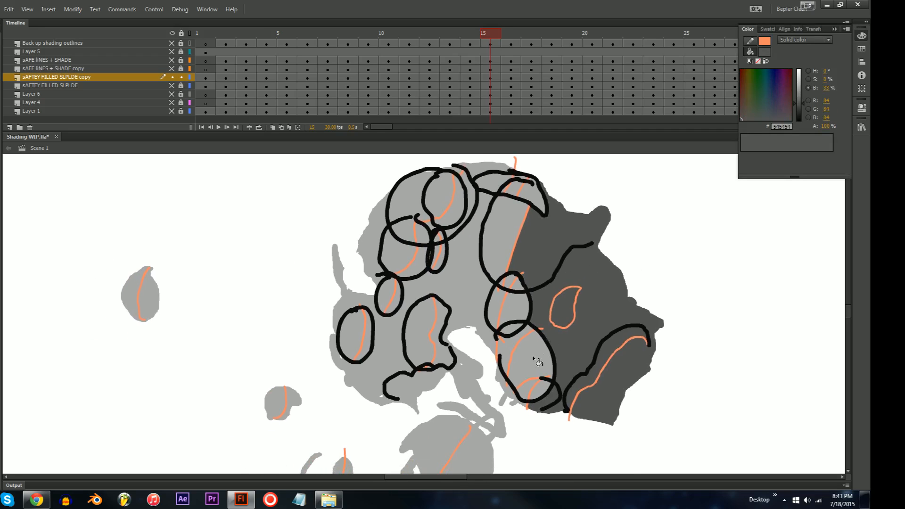
- Fill the shadow side of the overlapping circles along the smoke body's lower right with dark grey
click(537, 384)
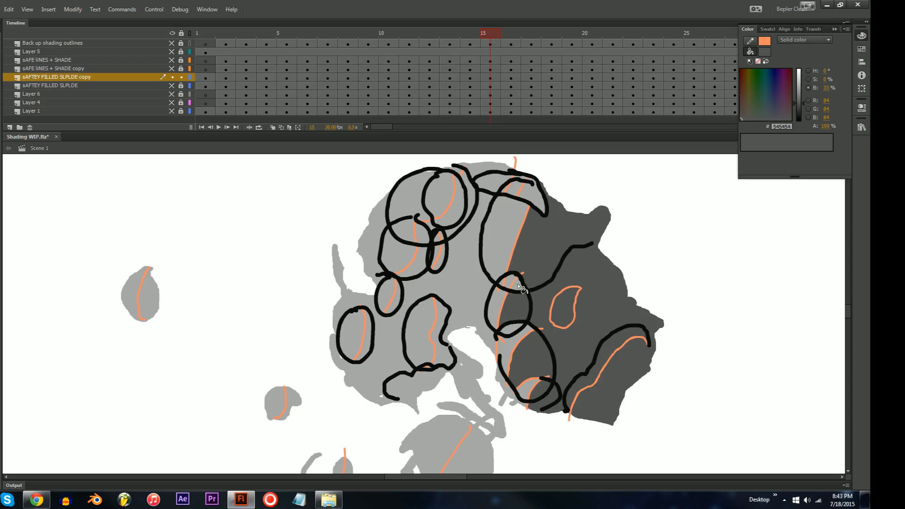
drag(513, 324, 584, 343)
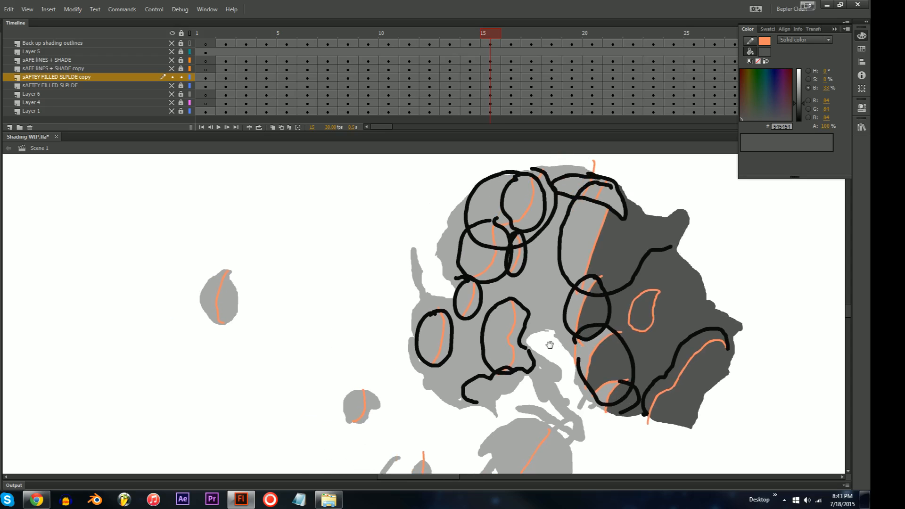
click(524, 354)
key(ctrl+z)
drag(523, 357, 526, 362)
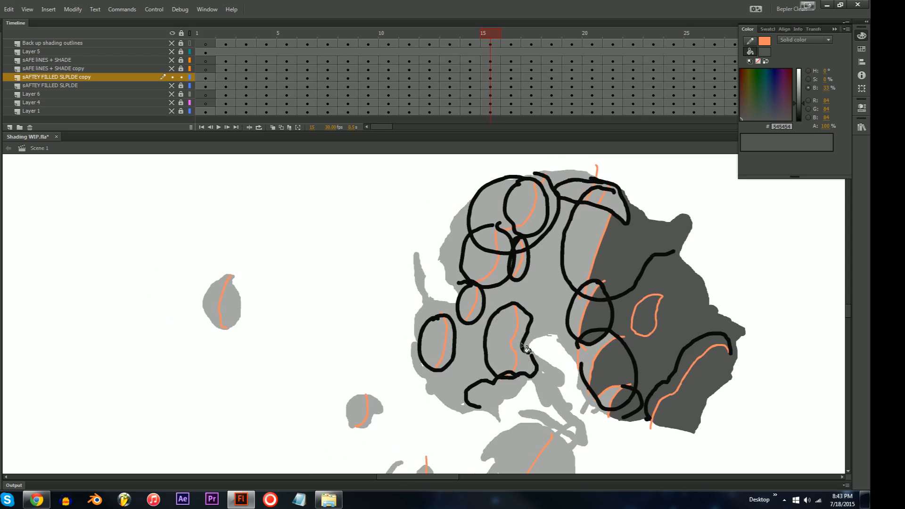
- Fill the shadow side of the small ovals in the left half of the smoke body with dark grey
click(453, 347)
click(481, 314)
key(ctrl+z)
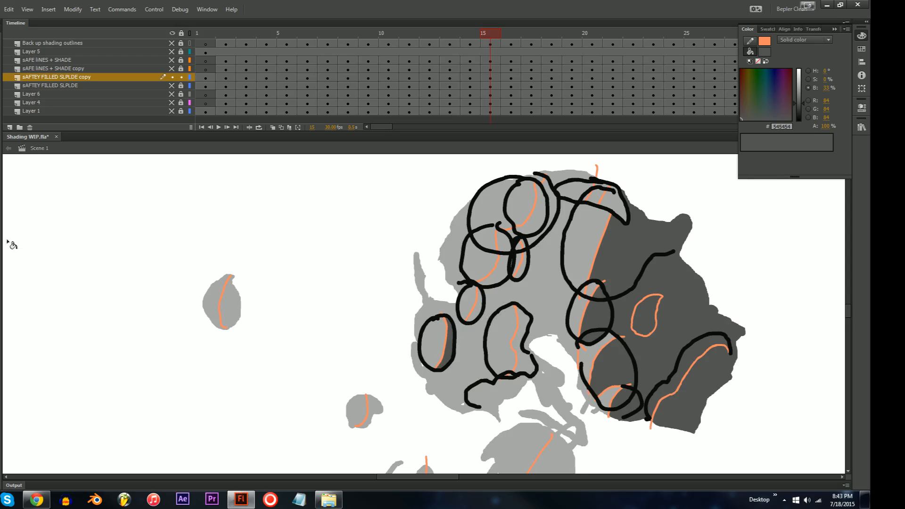
click(478, 314)
click(524, 263)
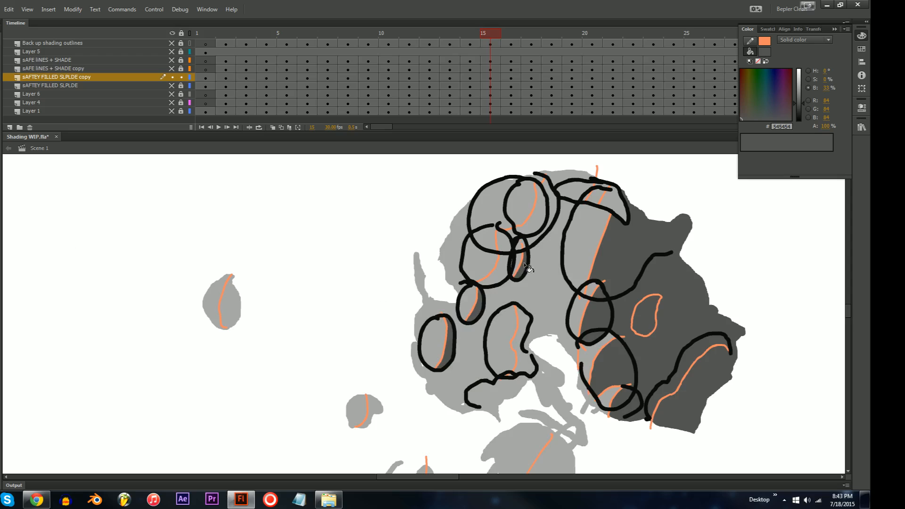
- Fill the shadow side of the large overlapping circles at the smoke body's upper left with dark grey
click(504, 273)
click(509, 243)
click(535, 224)
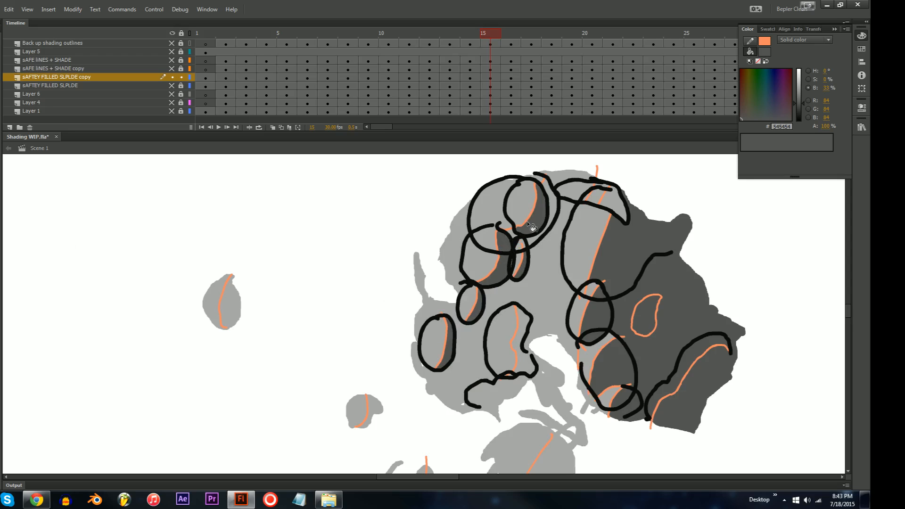
click(512, 234)
click(551, 213)
drag(535, 288, 540, 310)
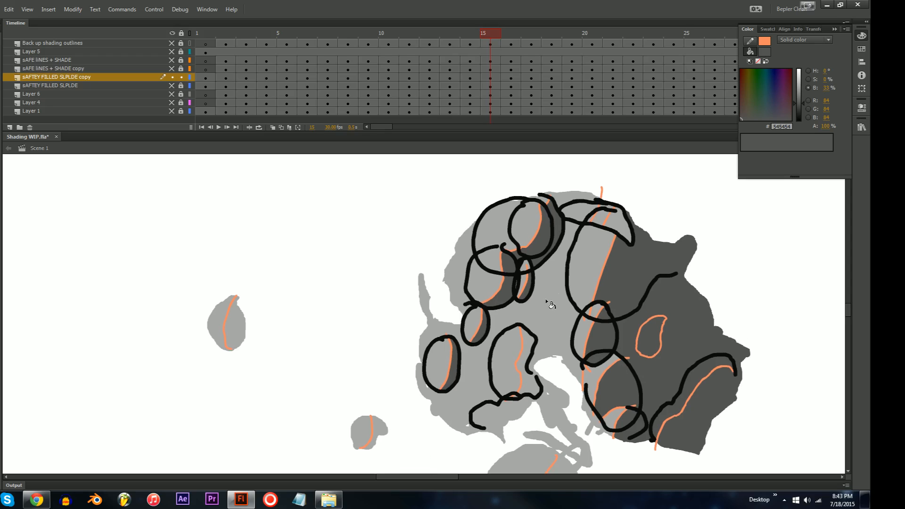
- Fill the area around the circles in the middle and lower left of the smoke body with dark grey
click(545, 300)
key(ctrl+z)
click(433, 316)
key(ctrl+minus)
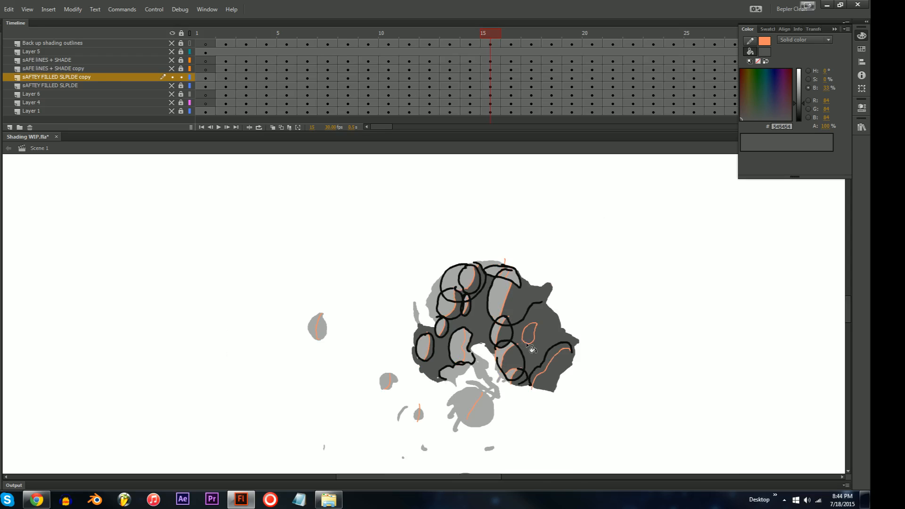
key(ctrl+minus)
key(ctrl+equal)
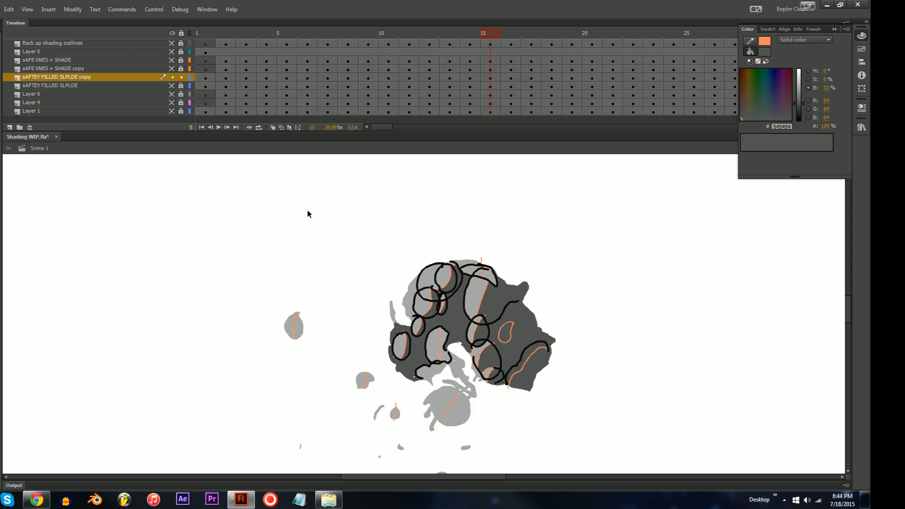
- Hide the sAFTEY FILLED SLPLDE copy and sAFE lINES + SHADE copy layers
click(171, 77)
click(172, 68)
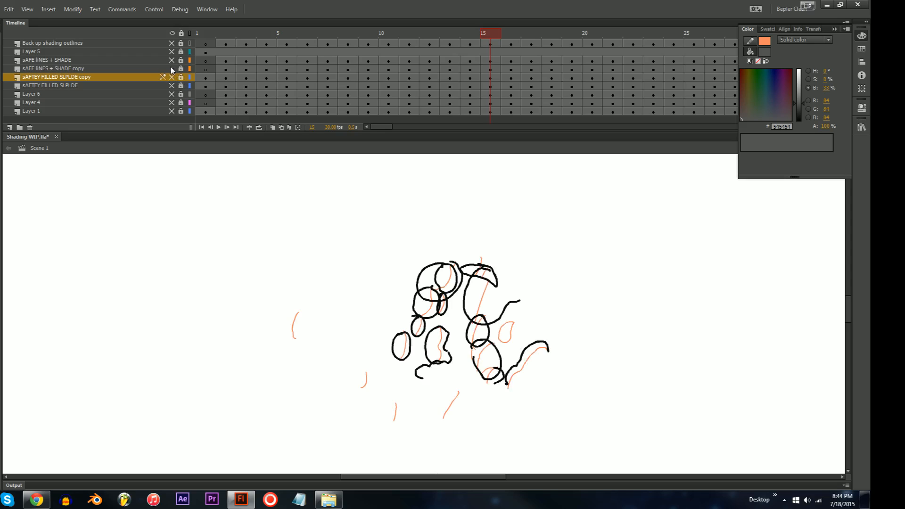
click(171, 69)
- Show and duplicate the sAFTEY FILLED SLPLDE layer, and rename the original layer "sAFTEY FILLED SLPLDE safe sfae"
click(95, 87)
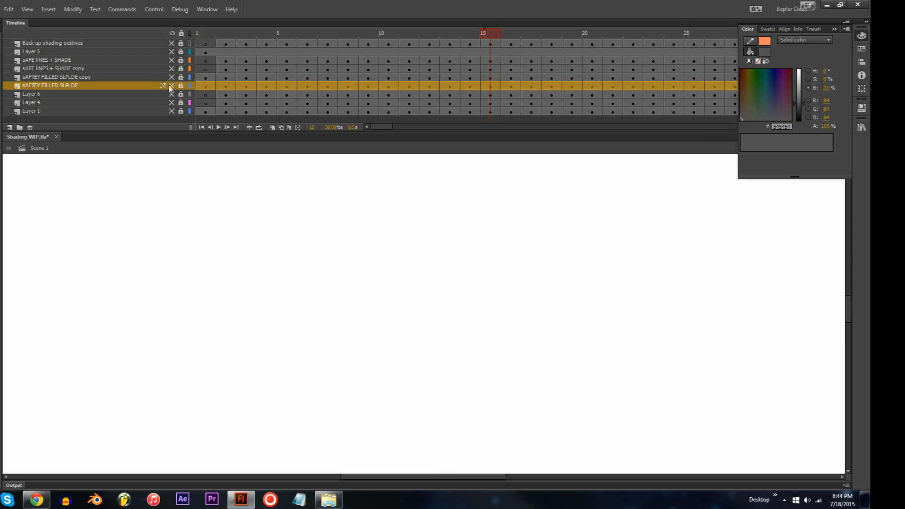
click(171, 85)
right_click(77, 85)
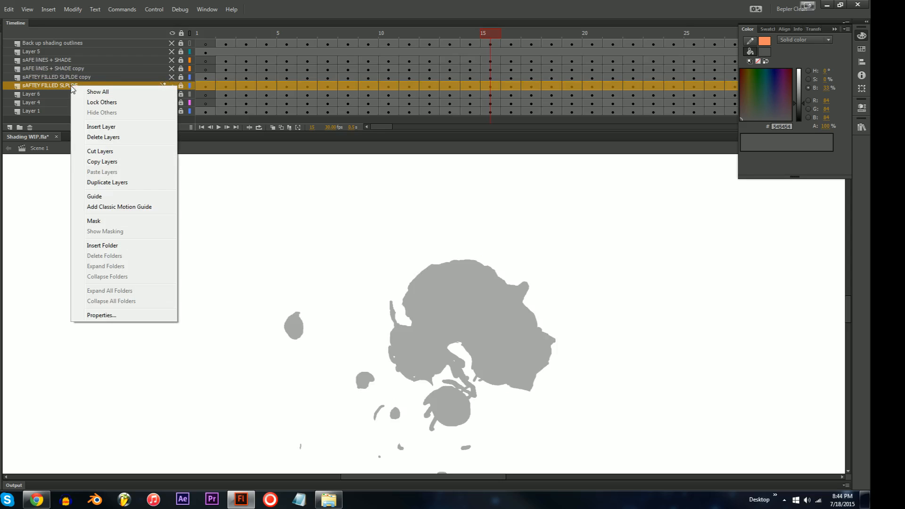
click(134, 181)
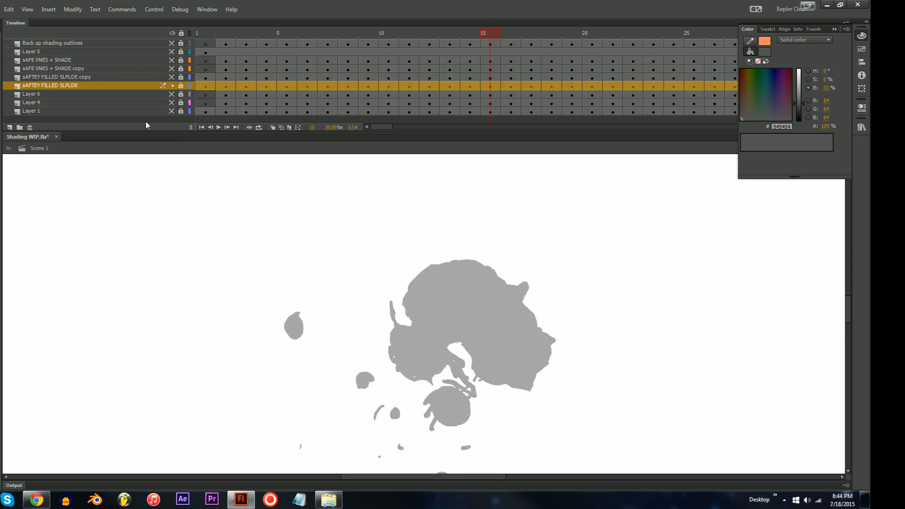
click(76, 94)
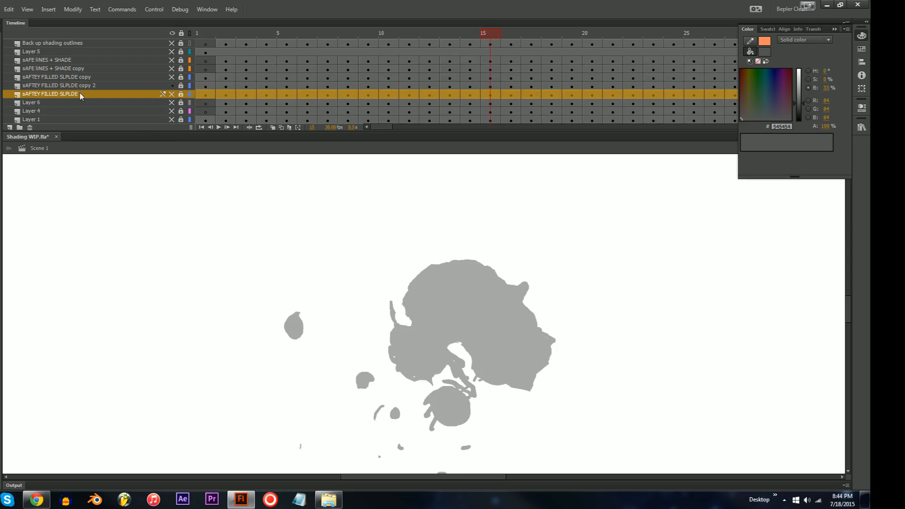
double_click(87, 93)
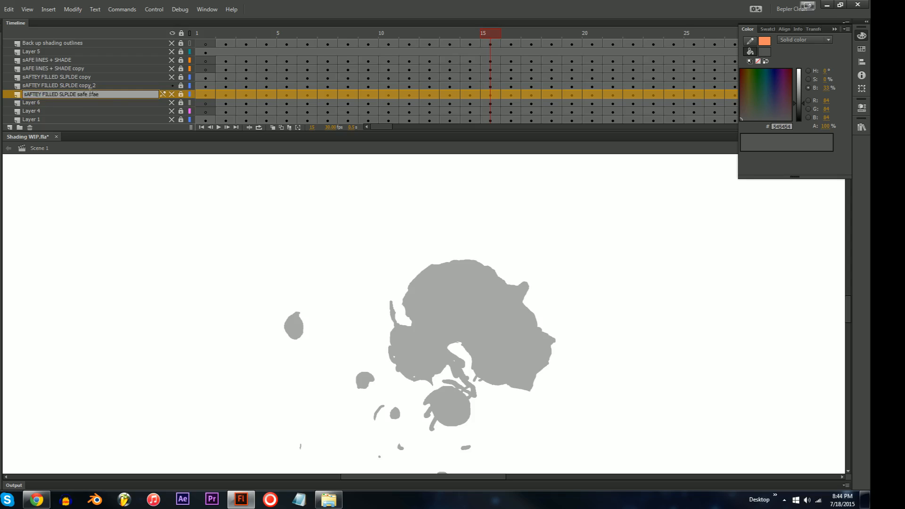
- Make the sAFTEY FILLED SLPLDE copy 2 layer active and unlock it for editing
click(76, 85)
click(398, 256)
drag(398, 255, 377, 176)
key(ctrl+minus)
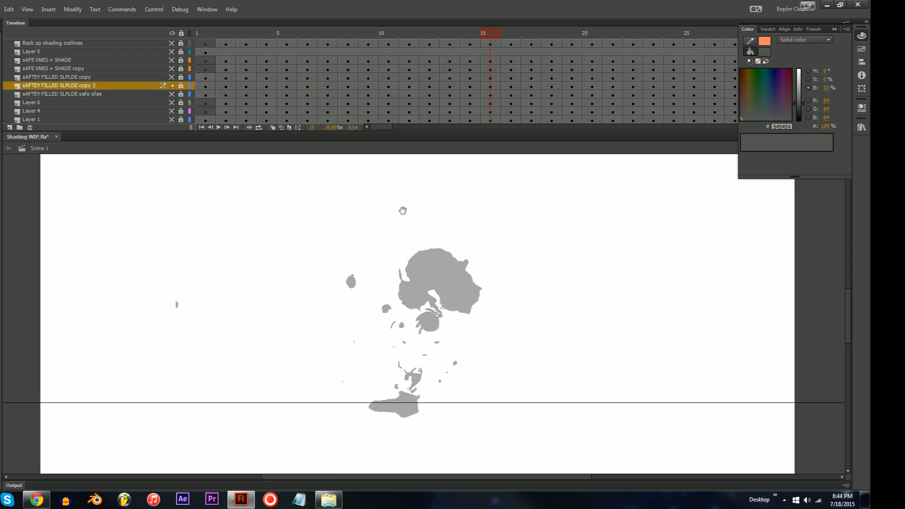
drag(402, 210, 388, 200)
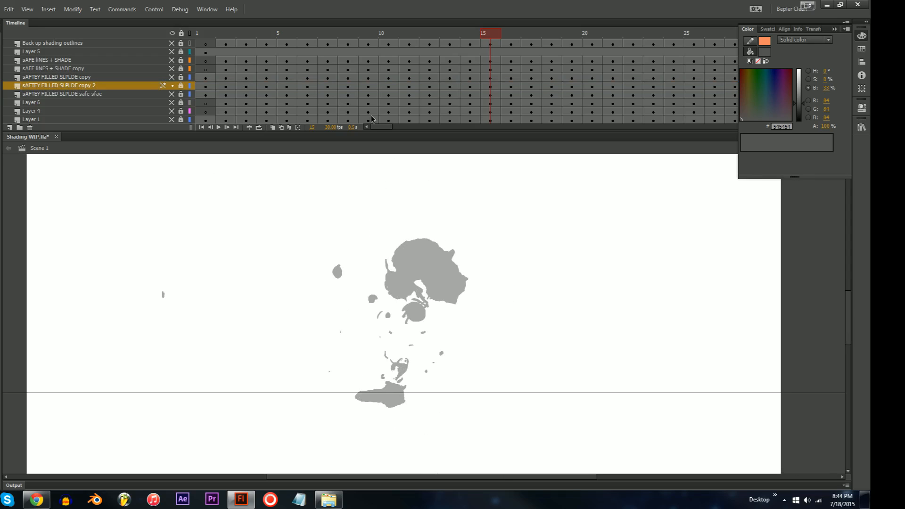
click(181, 85)
- Try to outline the main smoke body on frame 15 with an orange stroke
click(399, 255)
key(ctrl+=)
key(space)
drag(414, 257, 407, 308)
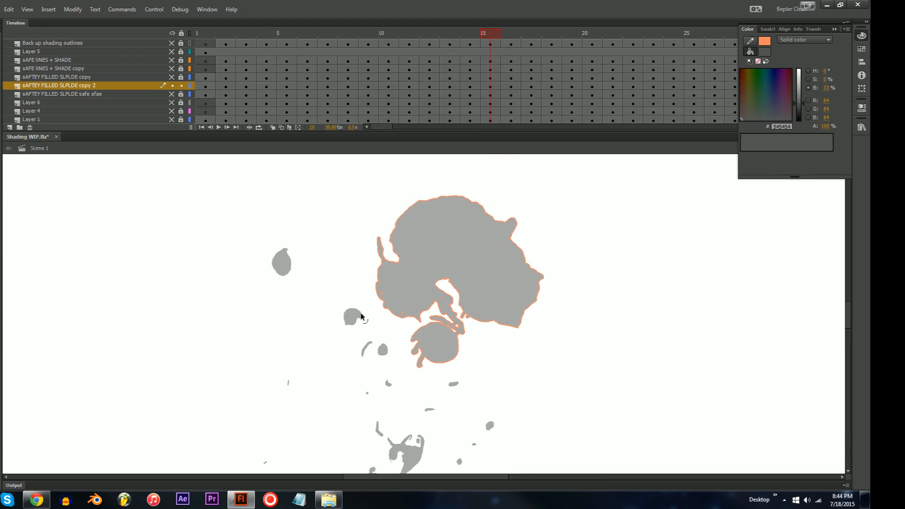
key(Escape)
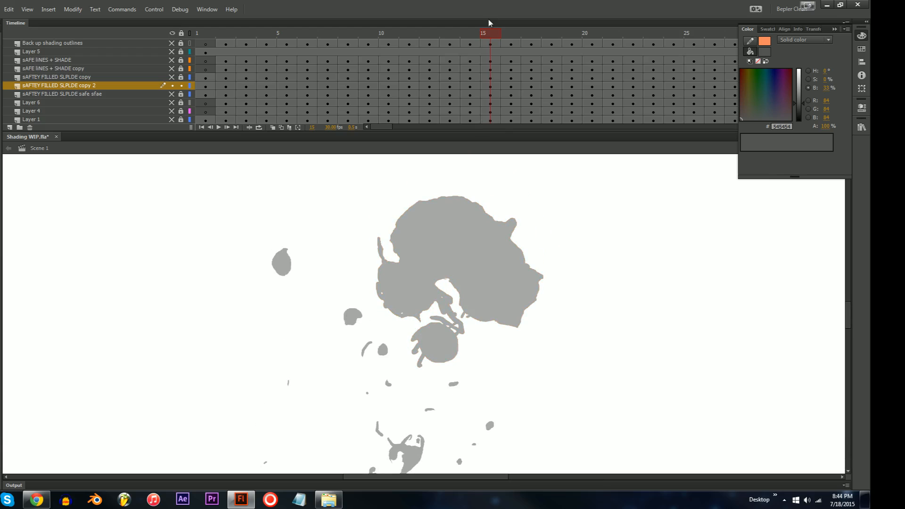
- Go to frame 2 and outline the small smoke puff's grey fill with an orange Ink Bottle stroke
mouse_move(489, 22)
mouse_down()
mouse_move(480, 32)
mouse_move(486, 20)
mouse_move(491, 59)
mouse_move(492, 28)
mouse_up()
drag(488, 33, 226, 38)
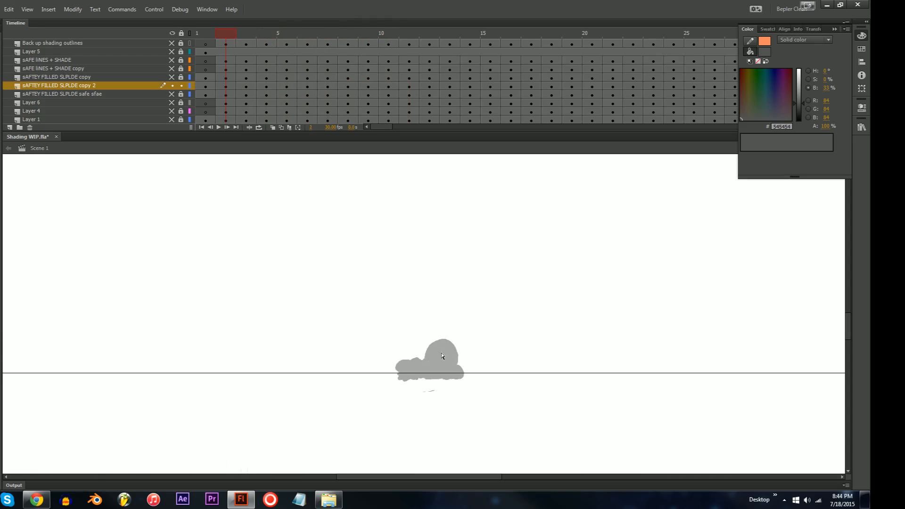
key(s)
click(429, 354)
key(v)
- Outline the main smoke body on frame 3 with an orange Ink Bottle stroke
key(period)
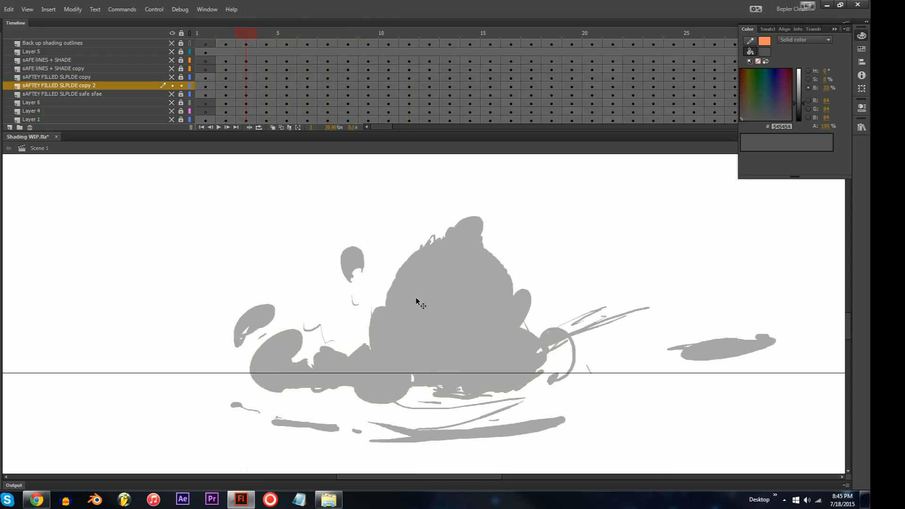
key(comma)
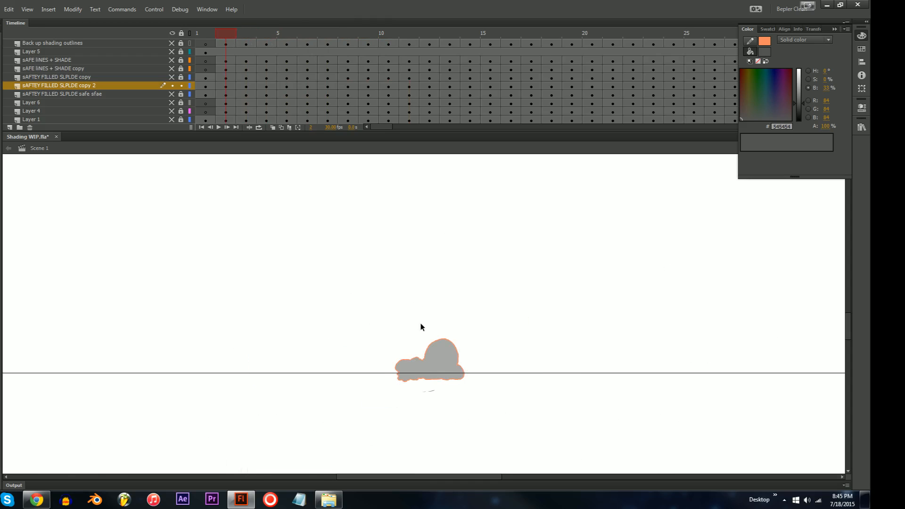
key(period)
key(s)
click(397, 296)
key(v)
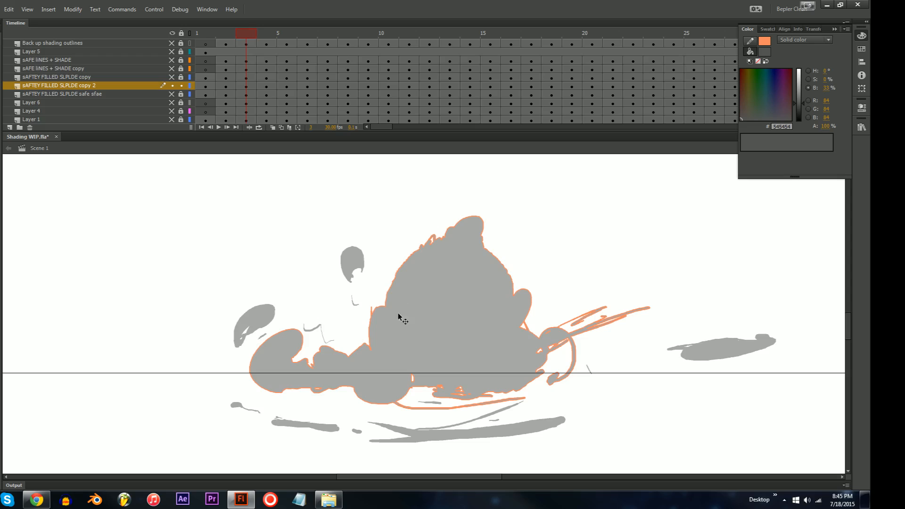
- Examine the orange outlines around the smoke shapes on frames 30 and 11
drag(441, 315, 435, 338)
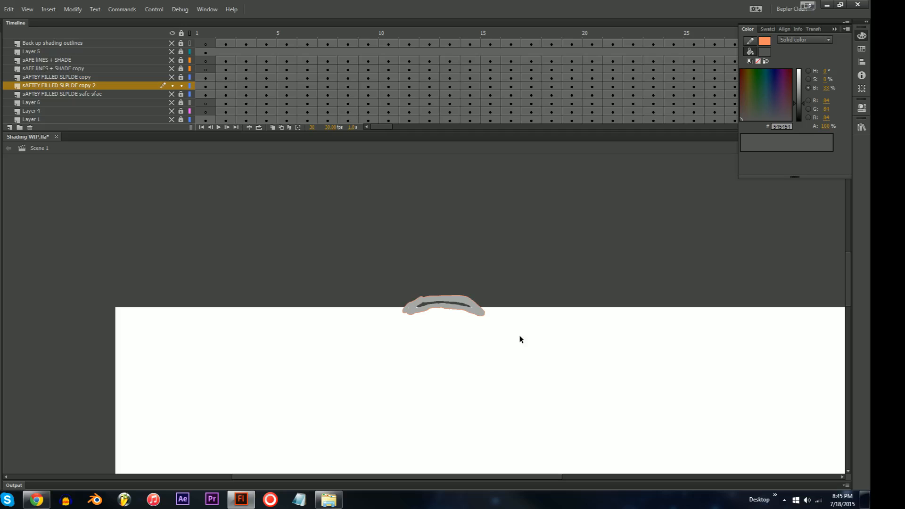
drag(488, 375, 390, 281)
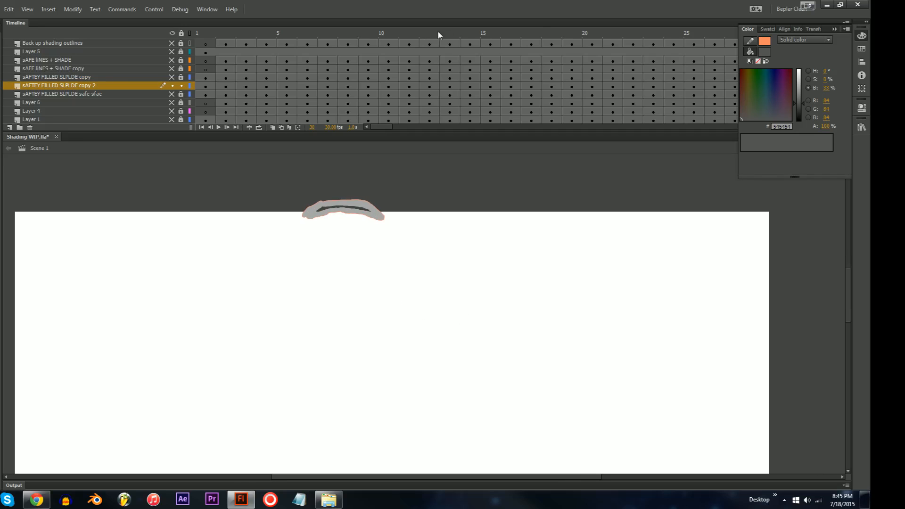
drag(635, 35, 409, 47)
drag(462, 374, 448, 289)
key(ctrl+=)
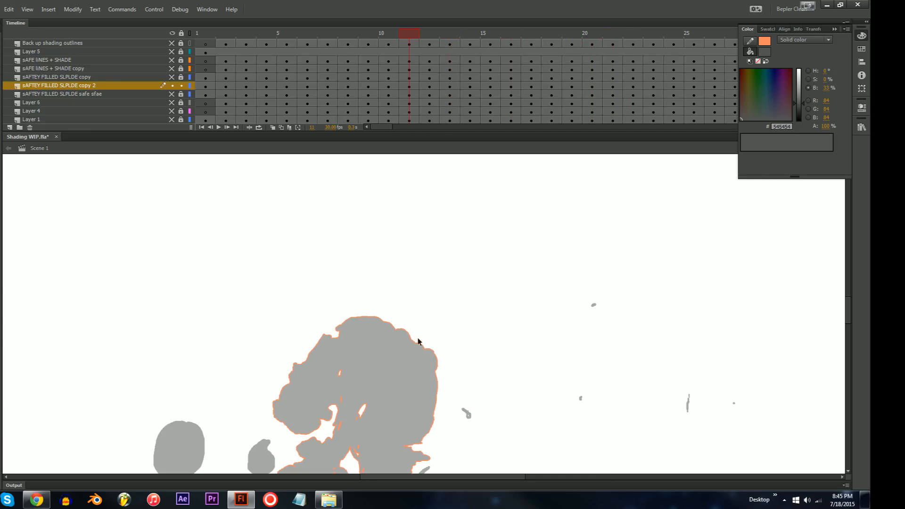
drag(392, 369, 443, 282)
click(436, 313)
drag(451, 319, 507, 315)
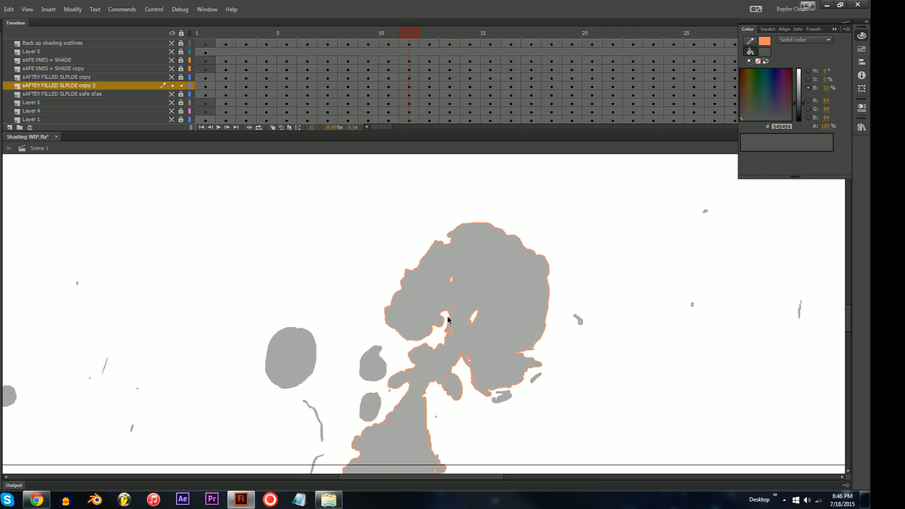
- Try a freehand Pencil stroke around the detached grey oval beside the smoke body on frame 11
key(y)
mouse_move(271, 351)
mouse_down()
mouse_move(380, 350)
mouse_move(349, 351)
mouse_up()
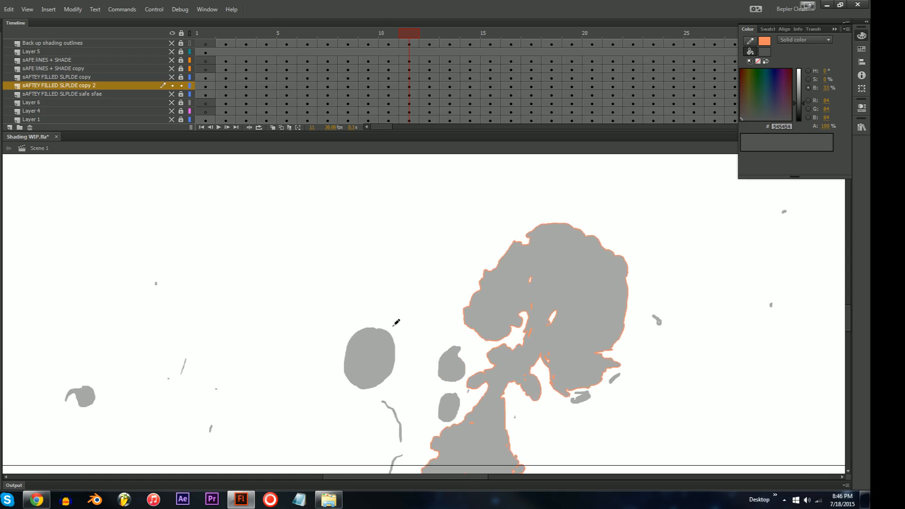
drag(395, 323, 344, 400)
key(ctrl+z)
- Turn on Edit Multiple Frames and extend its range over the whole timeline
drag(446, 311, 398, 329)
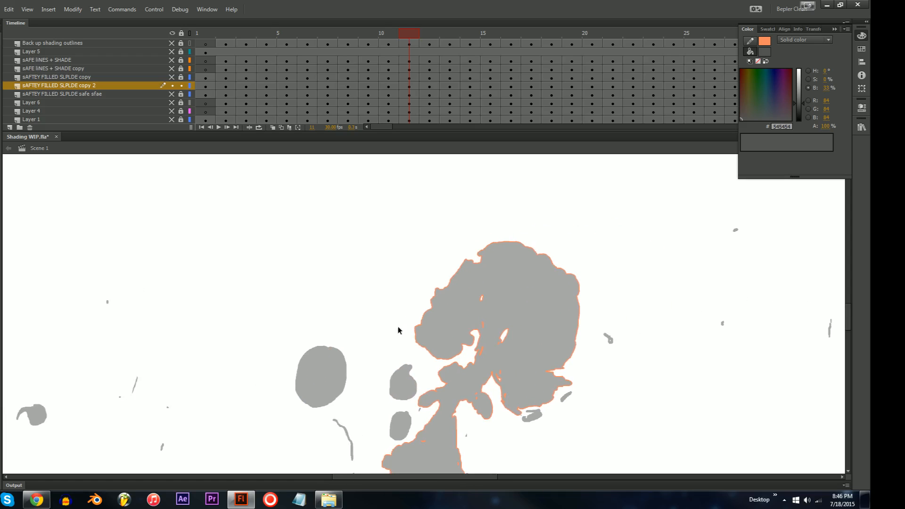
click(289, 128)
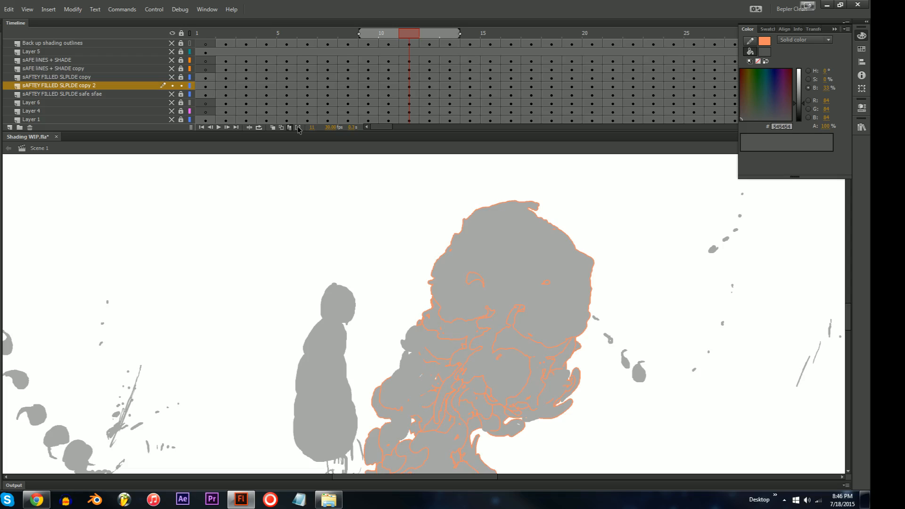
click(298, 127)
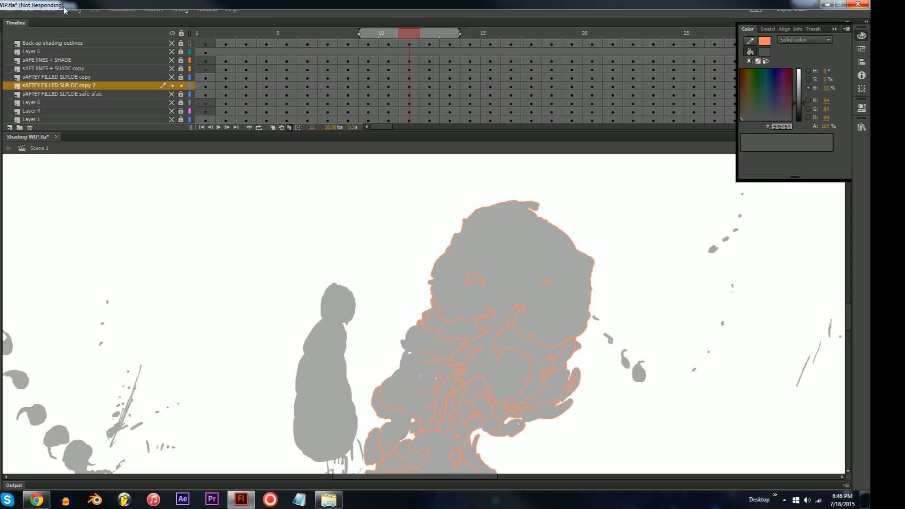
click(298, 127)
click(323, 193)
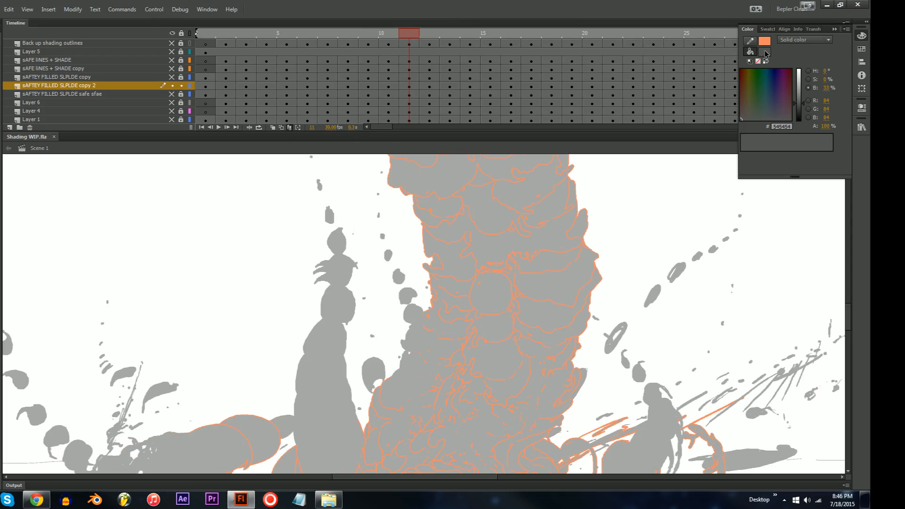
- Select the artwork on all frames of the duplicate layer and set its fill to none, keeping only the orange outlines
key(ctrl+a)
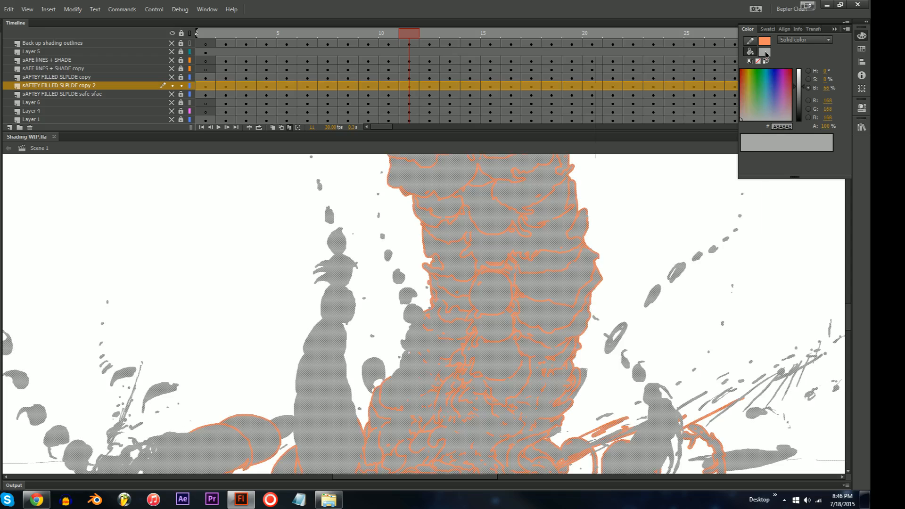
click(764, 52)
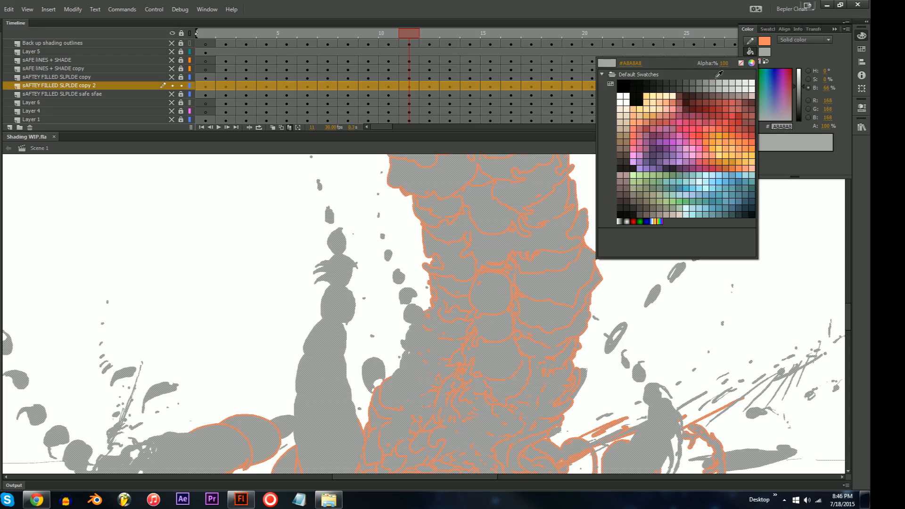
click(740, 64)
drag(686, 231, 629, 336)
key(ctrl+minus)
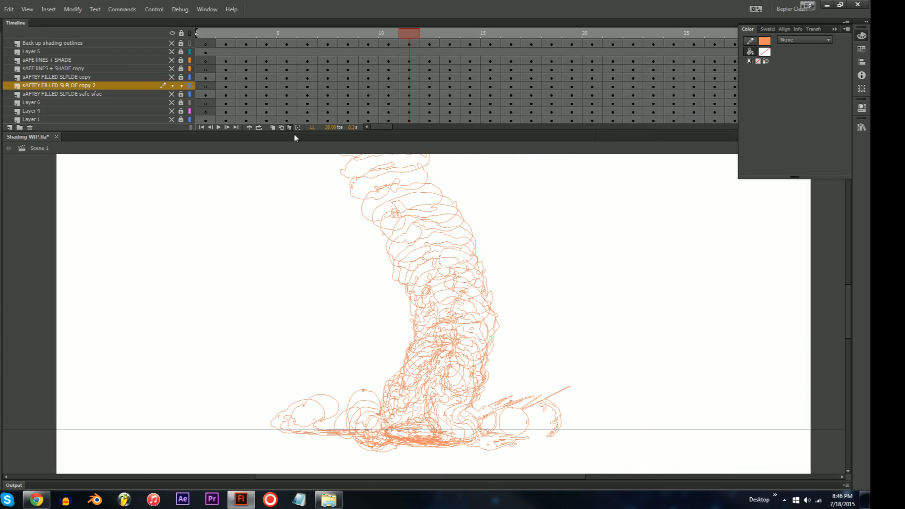
- Turn off Edit Multiple Frames and check the orange outlines on single frames back to frame 5
mouse_move(424, 279)
mouse_down()
mouse_move(416, 339)
mouse_move(416, 249)
mouse_move(414, 259)
mouse_up()
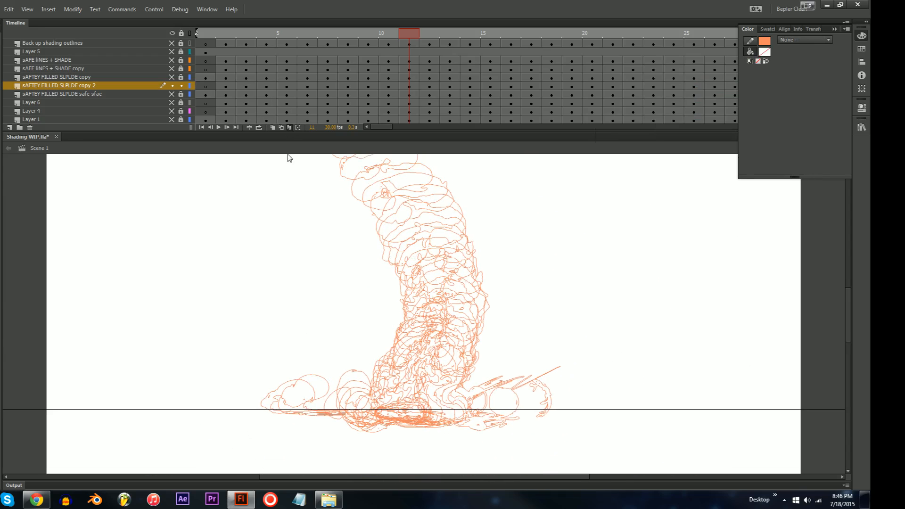
click(289, 127)
drag(483, 301, 472, 306)
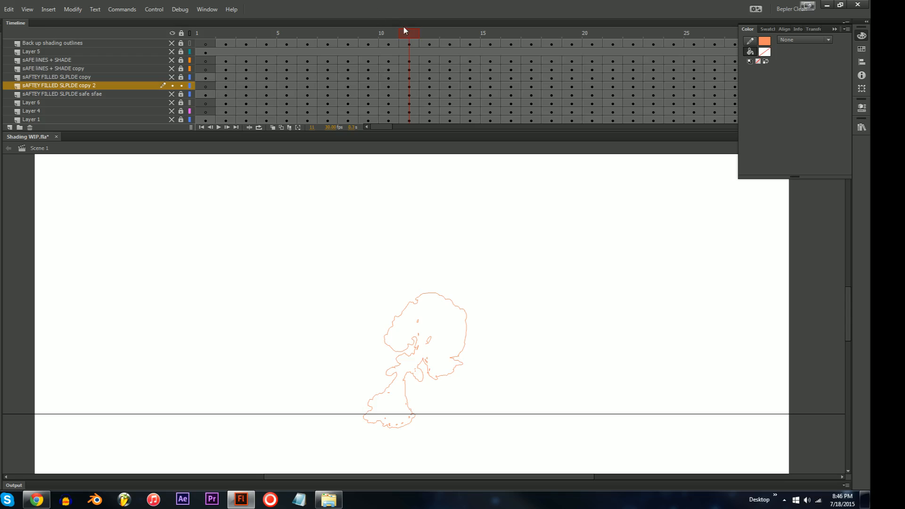
mouse_move(404, 29)
mouse_down()
mouse_move(444, 39)
mouse_move(650, 40)
mouse_move(511, 40)
mouse_move(449, 62)
mouse_move(288, 52)
mouse_move(296, 130)
mouse_up()
- Extend multiple-frame editing over the whole timeline again and select all orange outlines on sAFTEY FILLED SLPLDE copy 2
click(298, 128)
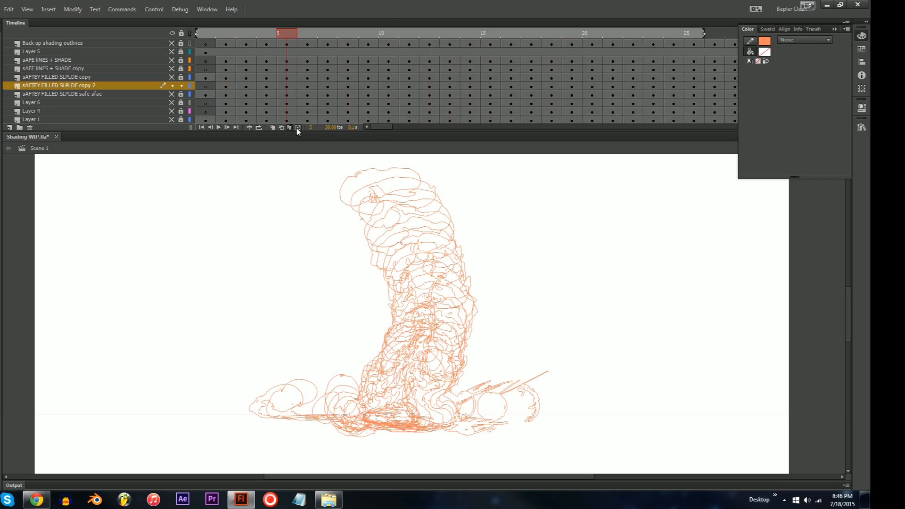
click(297, 128)
click(315, 190)
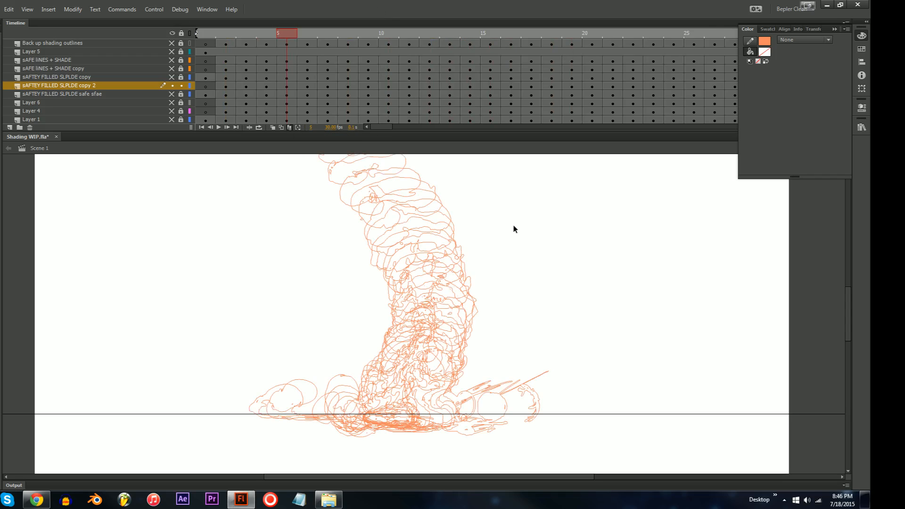
click(160, 86)
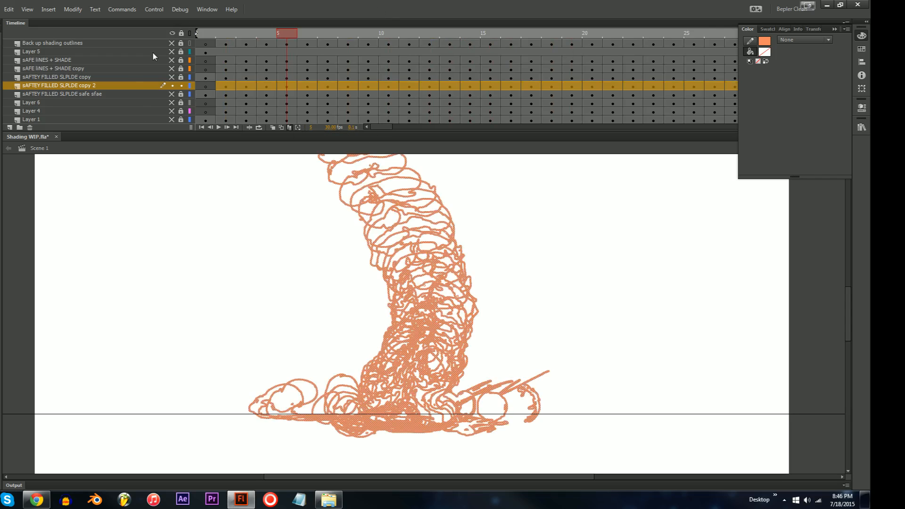
- Show Layer 5 and examine the overlapping orange outlines against its light-source circle and arrow
click(172, 51)
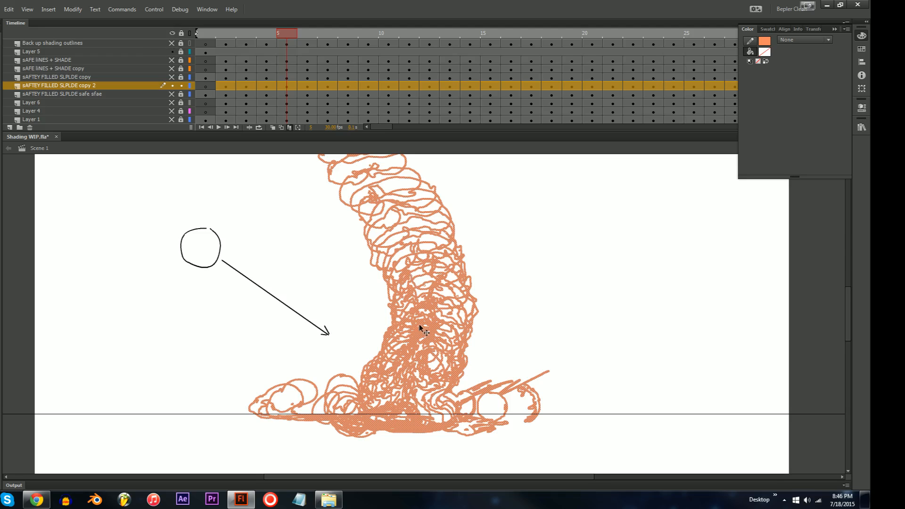
drag(435, 321, 453, 307)
key(ctrl+=)
drag(442, 376, 458, 215)
mouse_move(424, 363)
mouse_down()
mouse_move(426, 323)
mouse_move(424, 332)
mouse_up()
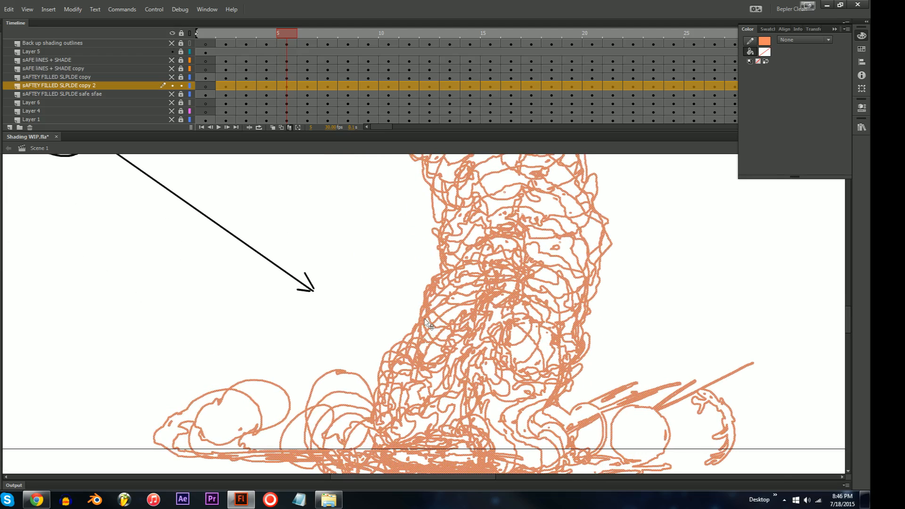
drag(426, 319, 440, 327)
key(ctrl+minus)
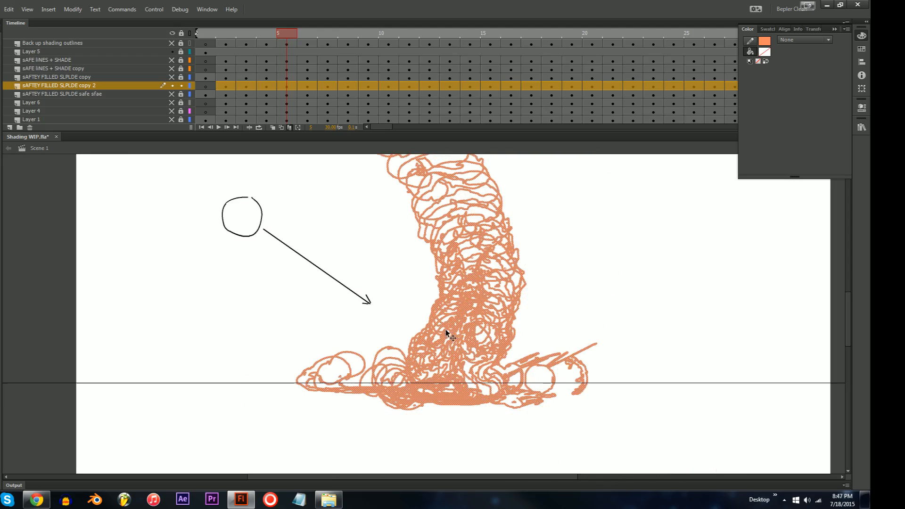
key(space)
drag(391, 265, 413, 359)
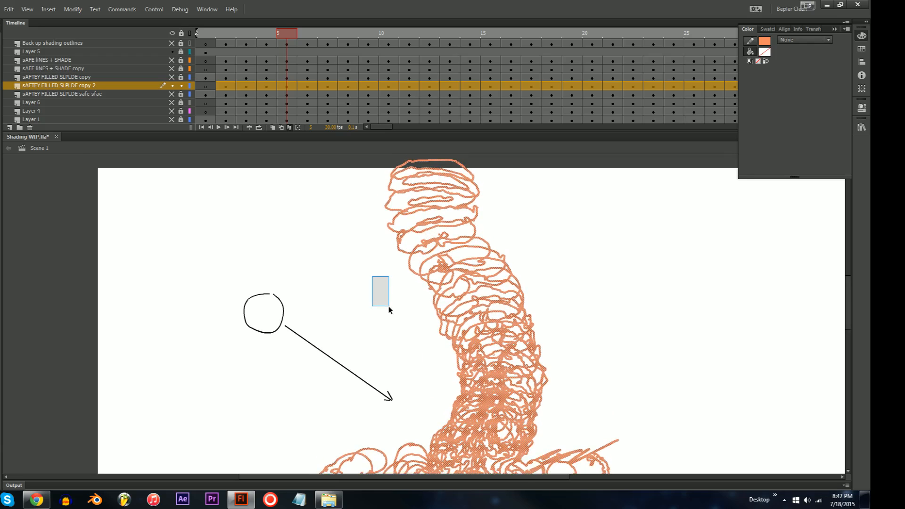
click(401, 336)
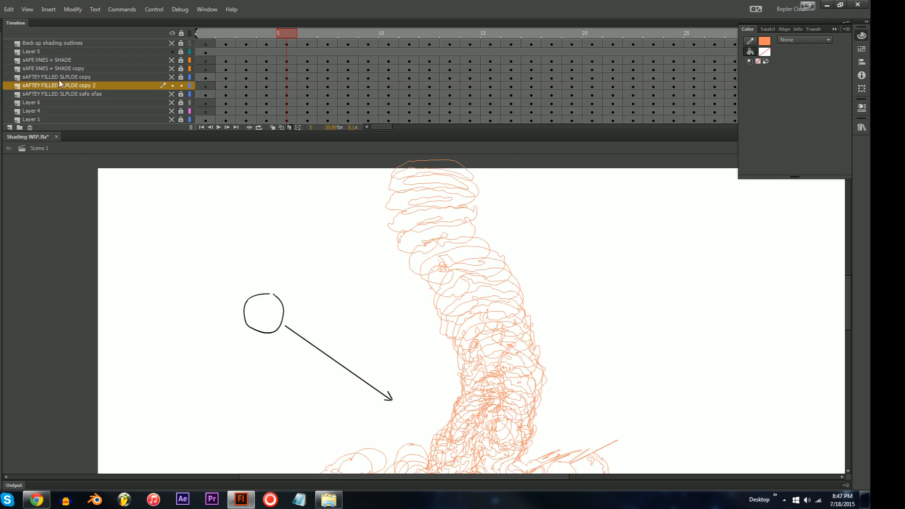
- Recolor all outlines on the sAFTEY FILLED SLPLDE copy 2 layer to pink, #BD62A8, across its frames
right_click(74, 87)
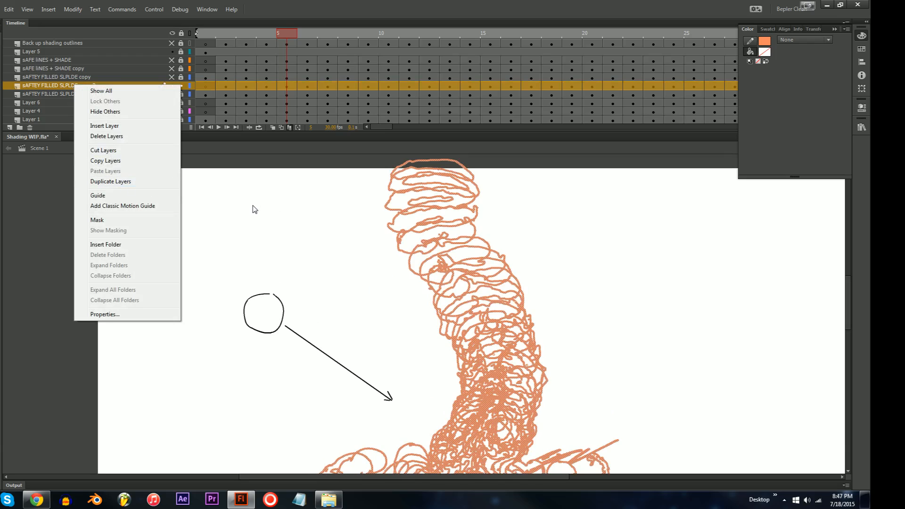
click(1, 203)
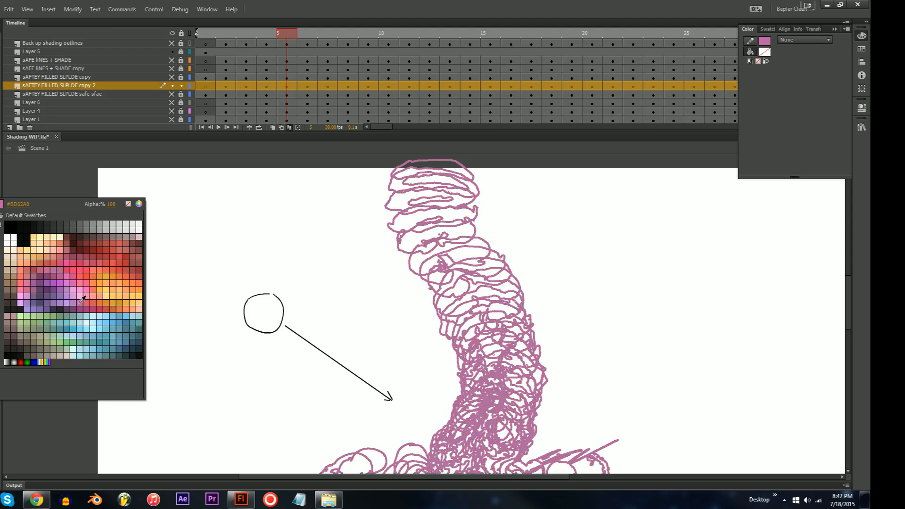
click(81, 303)
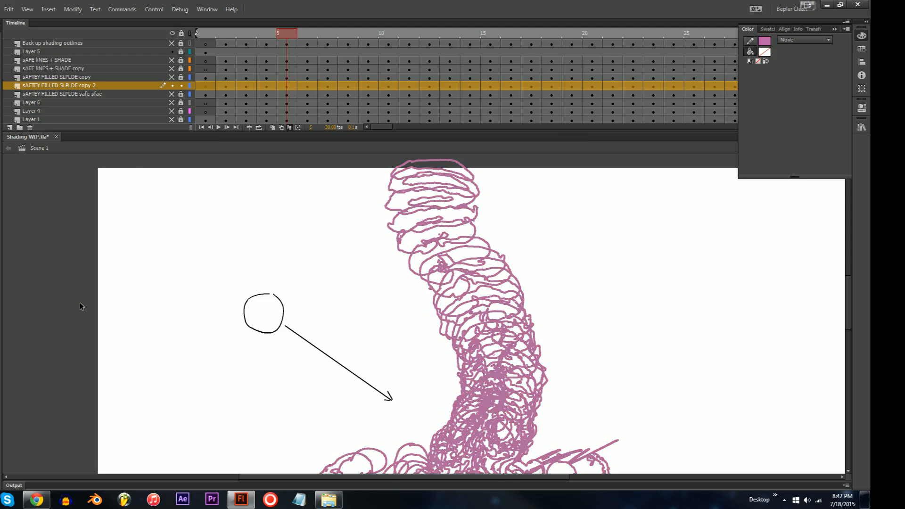
click(254, 255)
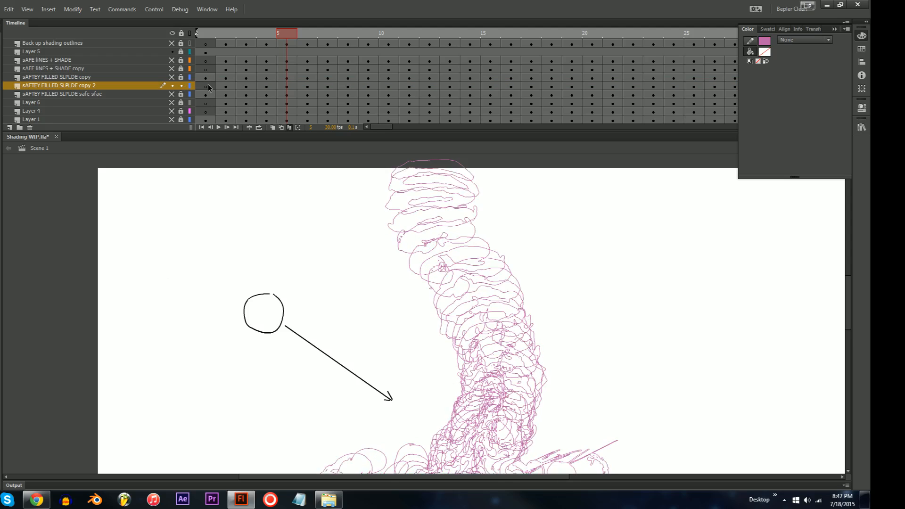
- Make the sAFTEY FILLED SLPLDE copy layer visible and rename it cutrrent
click(171, 77)
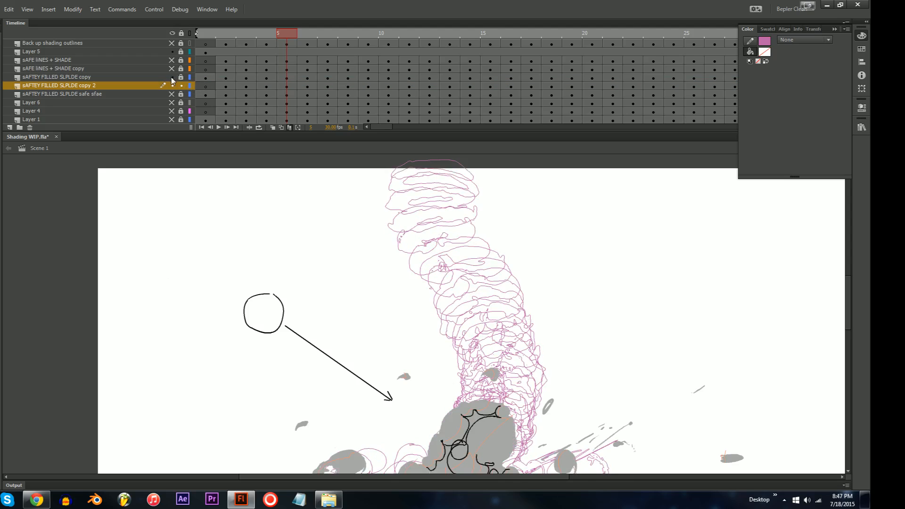
click(88, 77)
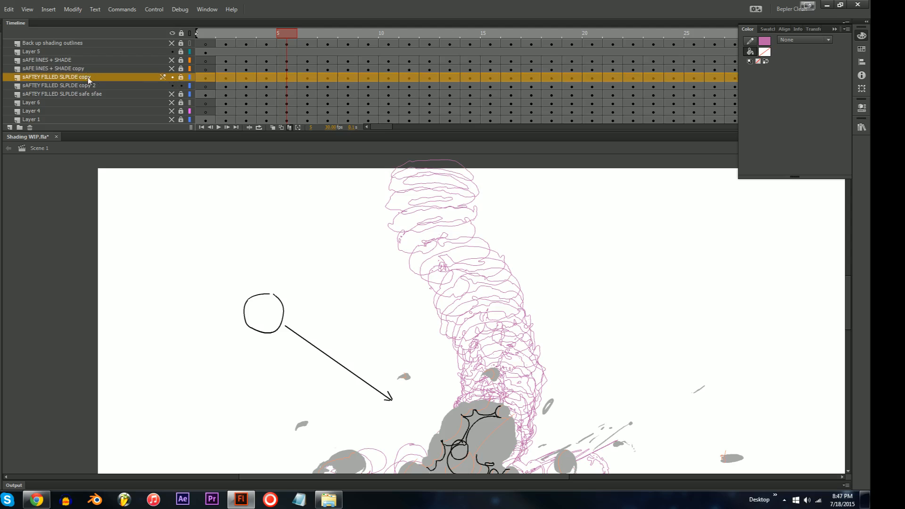
double_click(75, 79)
text(cutrre)
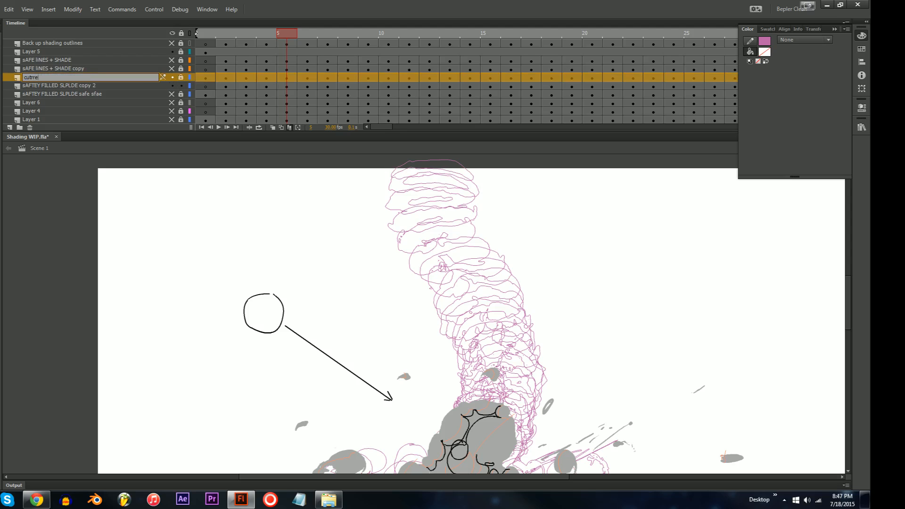
text(nt)
key(Return)
- Hide Layer 5 and rename it LIGHT
mouse_move(255, 234)
mouse_down()
mouse_move(300, 266)
mouse_move(247, 238)
mouse_up()
click(172, 51)
double_click(121, 51)
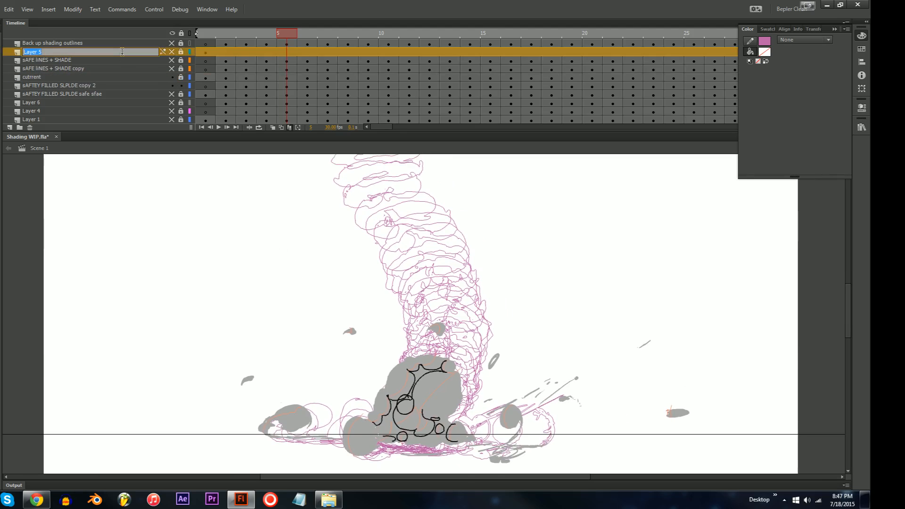
text(LIGHT)
key(Return)
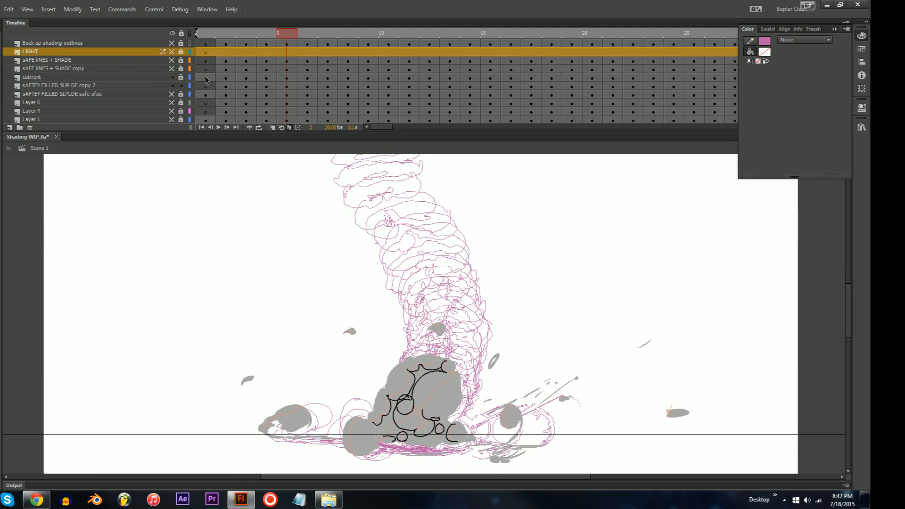
- Select frame 2 of the sAFTEY FILLED SLPLDE copy 2 layer and turn off Edit Multiple Frames
click(148, 78)
click(132, 86)
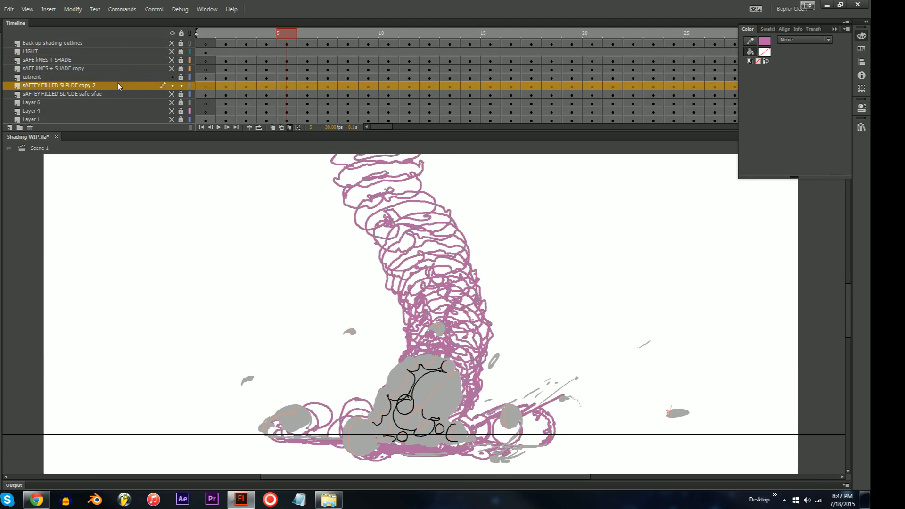
click(227, 87)
click(289, 127)
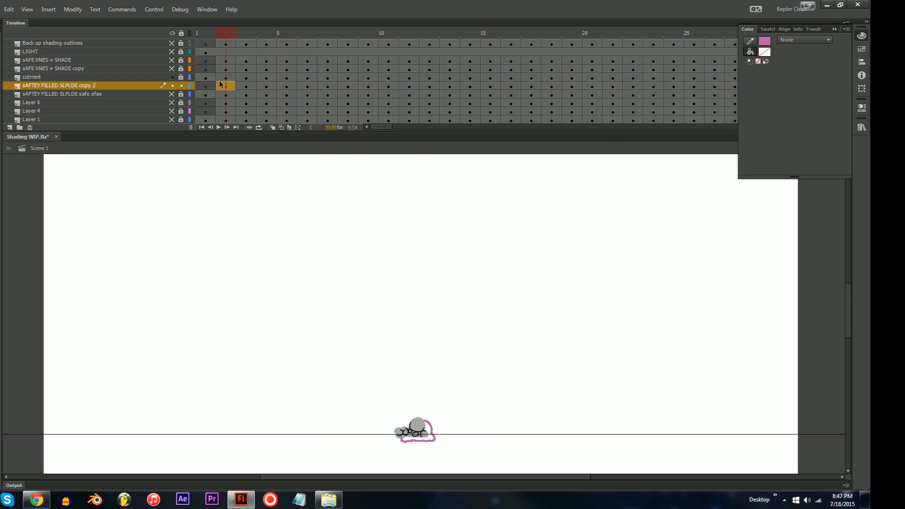
key(ctrl+=)
drag(446, 400, 452, 416)
key(ctrl+-)
drag(418, 331, 431, 367)
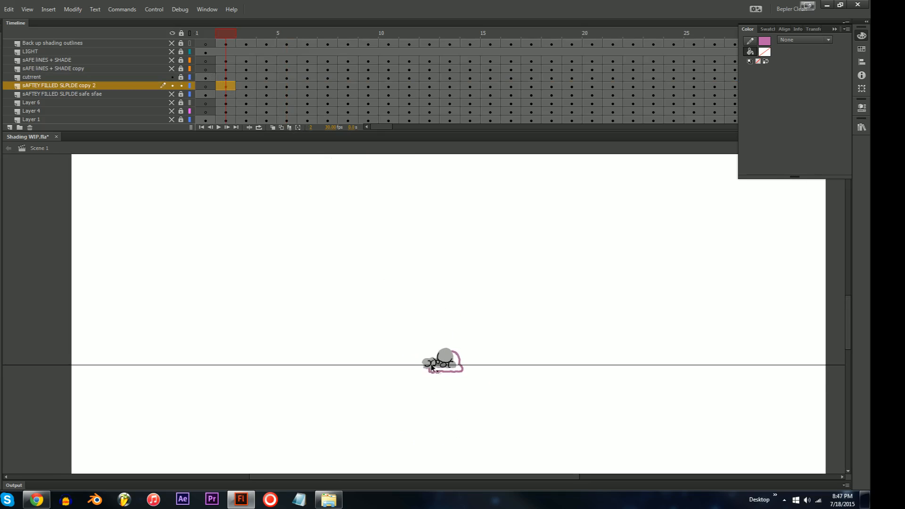
- Unlock the cutrrent layer and transfer frame 2's pink outline into it in place from sAFTEY FILLED SLPLDE copy 2
click(227, 78)
click(181, 77)
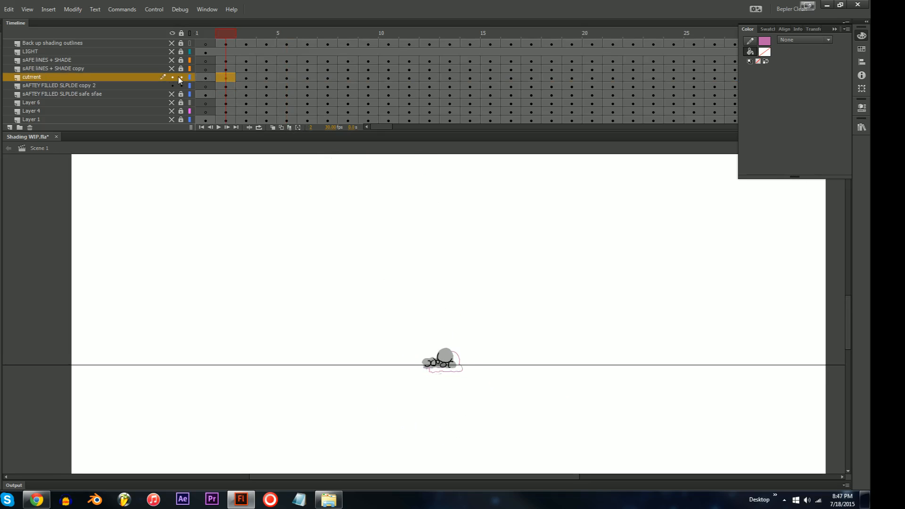
key(ctrl+=)
key(ctrl+=)
mouse_move(475, 354)
mouse_down()
mouse_move(493, 193)
mouse_move(487, 169)
mouse_up()
click(422, 340)
click(231, 87)
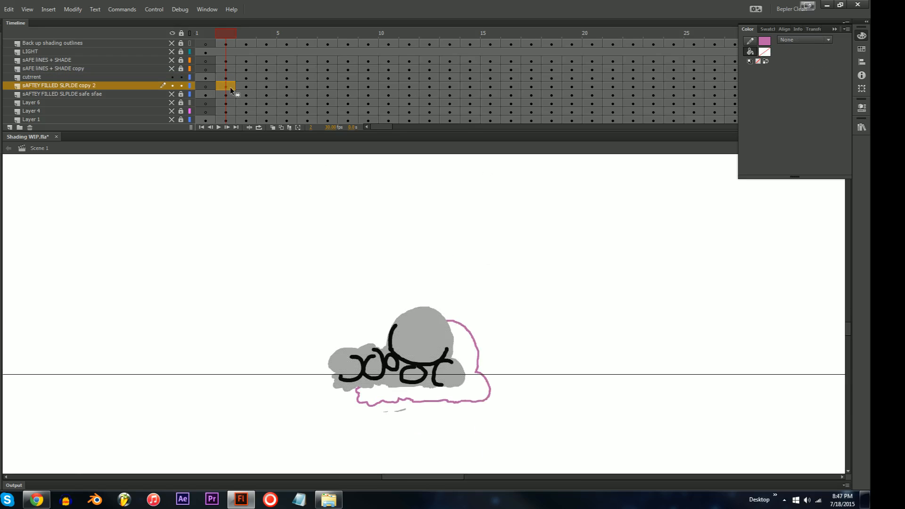
click(228, 80)
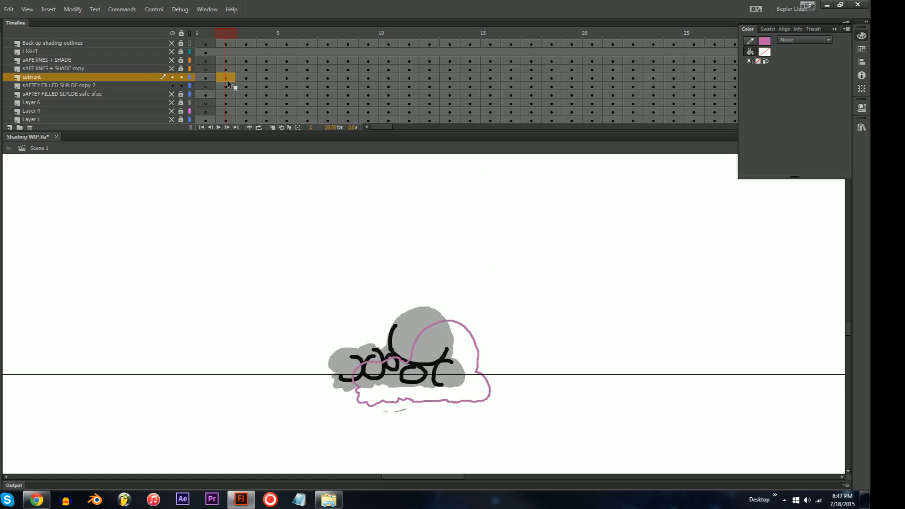
- Transfer frame 3's pink outlines in place from sAFTEY FILLED SLPLDE copy 2 to the cutrrent layer
click(245, 87)
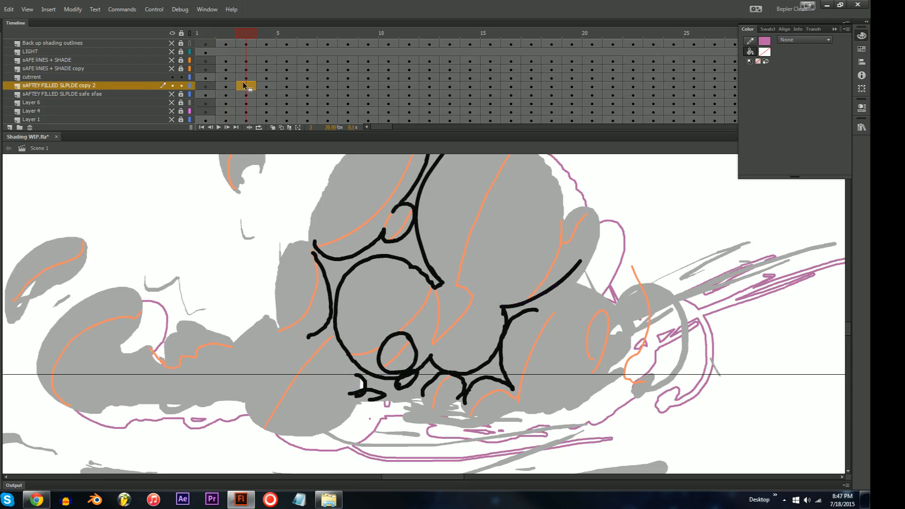
click(245, 80)
drag(345, 215, 382, 306)
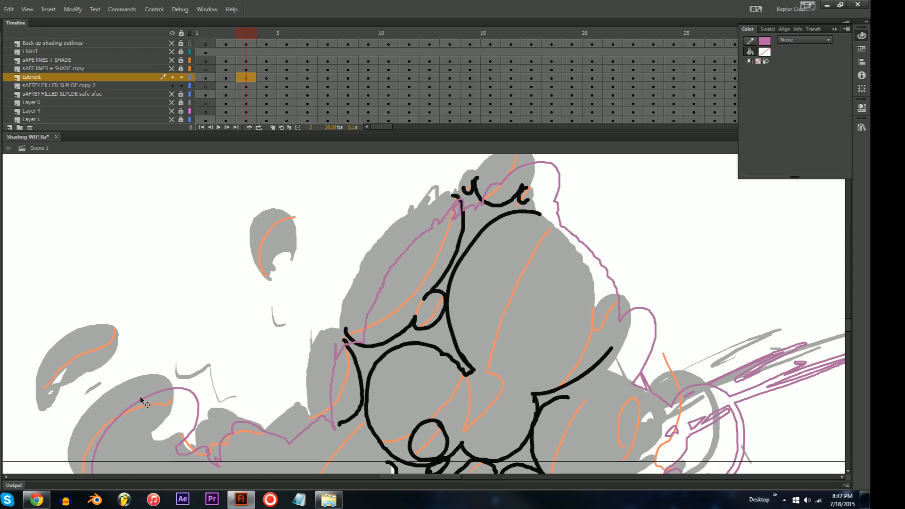
mouse_move(193, 409)
mouse_down()
mouse_move(196, 360)
mouse_move(254, 333)
mouse_move(279, 350)
mouse_move(175, 397)
mouse_up()
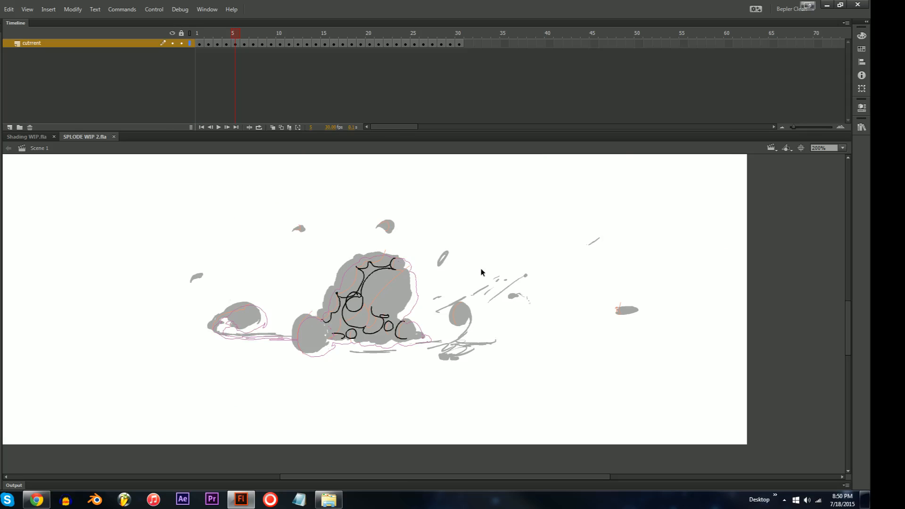
- Close the Shading WIP.fla document and return to SPLODE WIP 2.fla at frame 2
drag(253, 42, 205, 45)
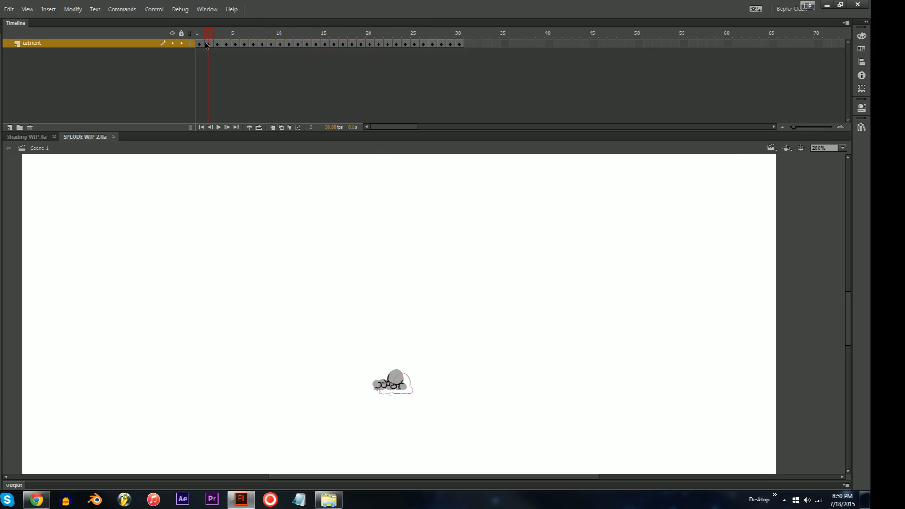
click(35, 137)
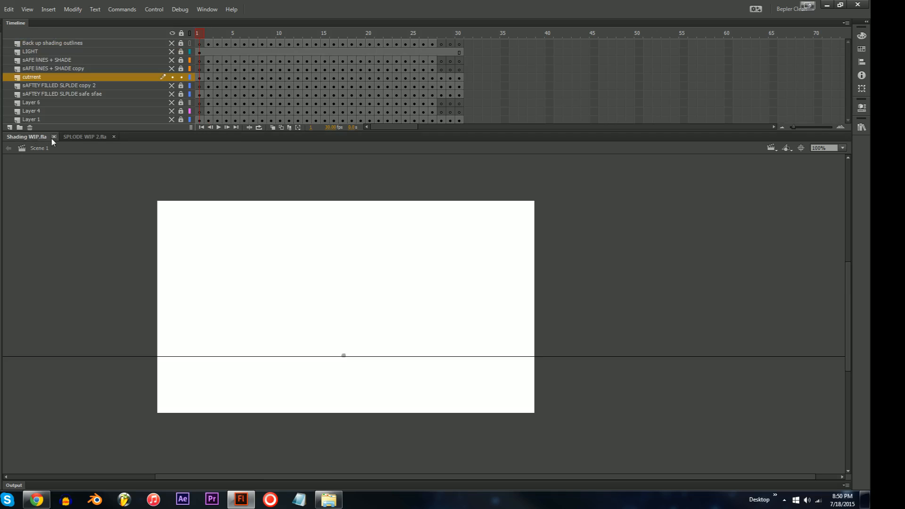
click(53, 137)
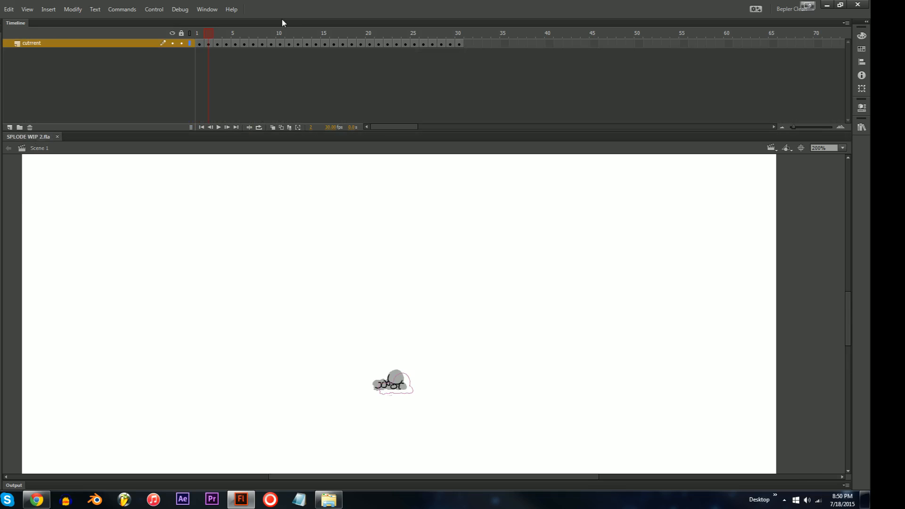
- Step through the explosion from frame 1 to frame 11 and examine the merged pink and orange shading outlines
drag(207, 34, 174, 71)
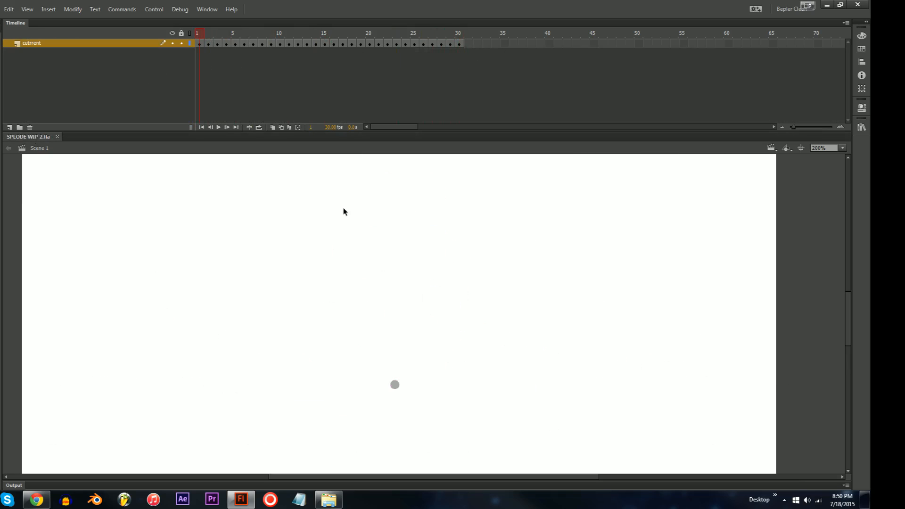
key(ctrl+=)
drag(442, 349, 375, 271)
key(.)
key(.)
key(.)
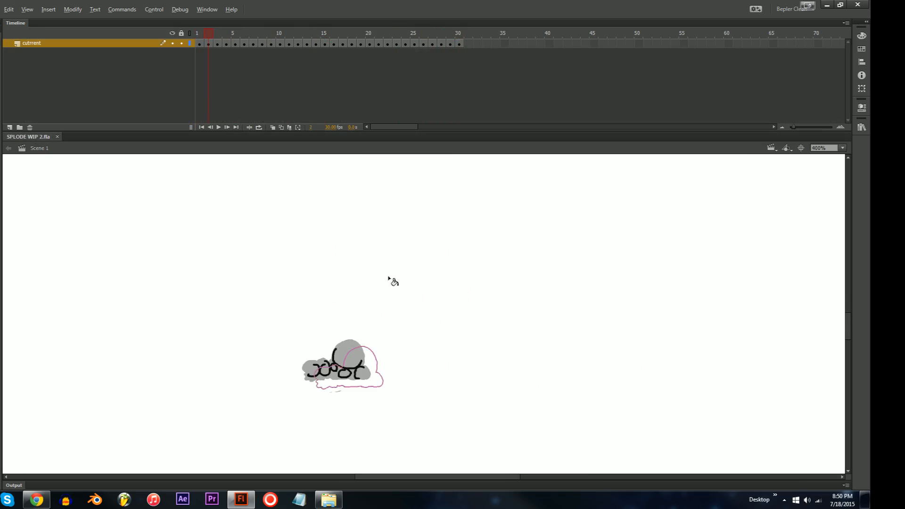
drag(297, 321, 360, 336)
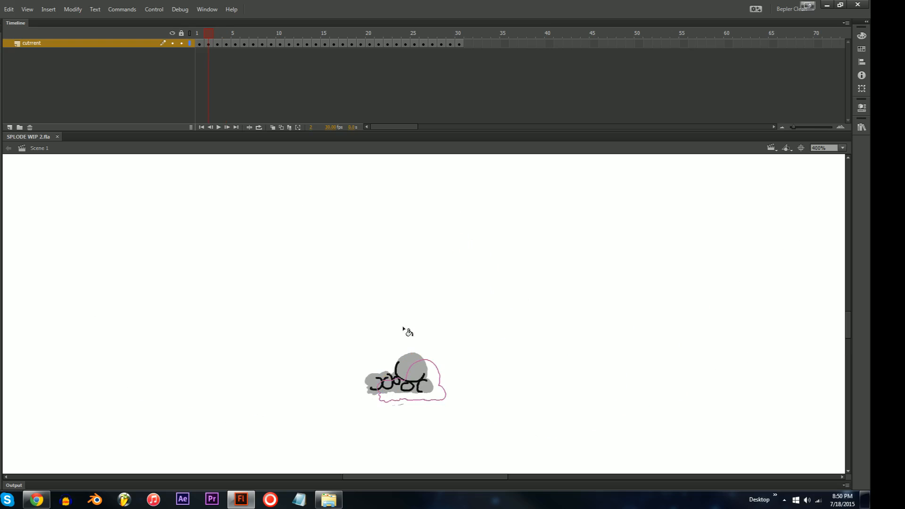
key(.)
key(.)
key(.)
key(.)
key(.)
key(.)
key(.)
key(.)
key(.)
key(.)
key(.)
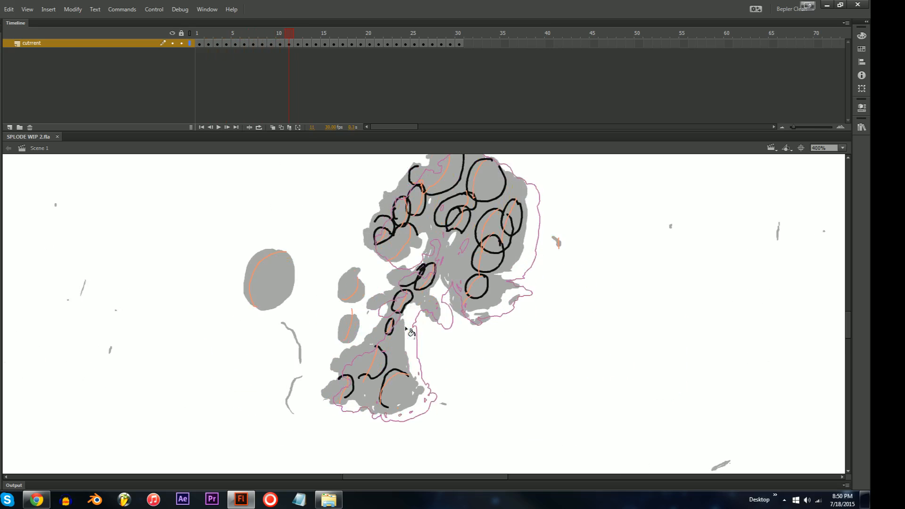
- Return to frame 4 and set the fill color to dark grey #696969 at 41% brightness
drag(285, 36, 227, 43)
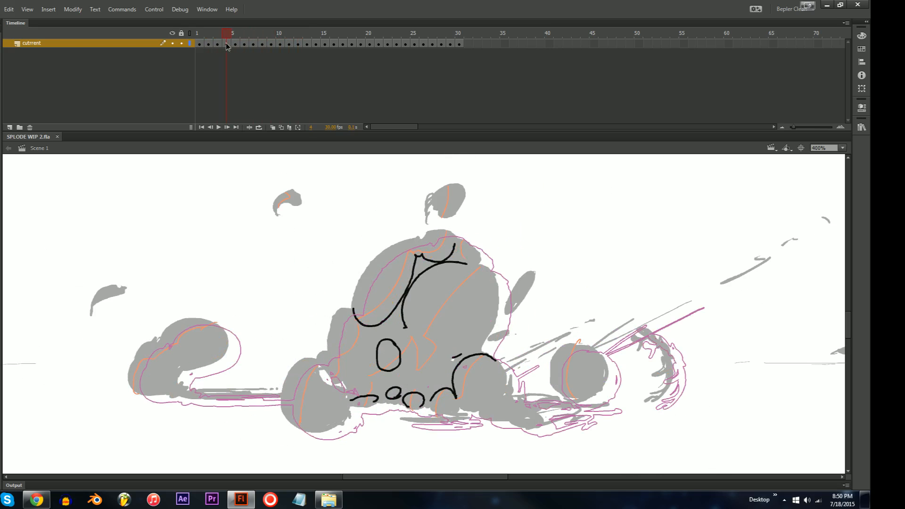
key(ctrl+shift+F9)
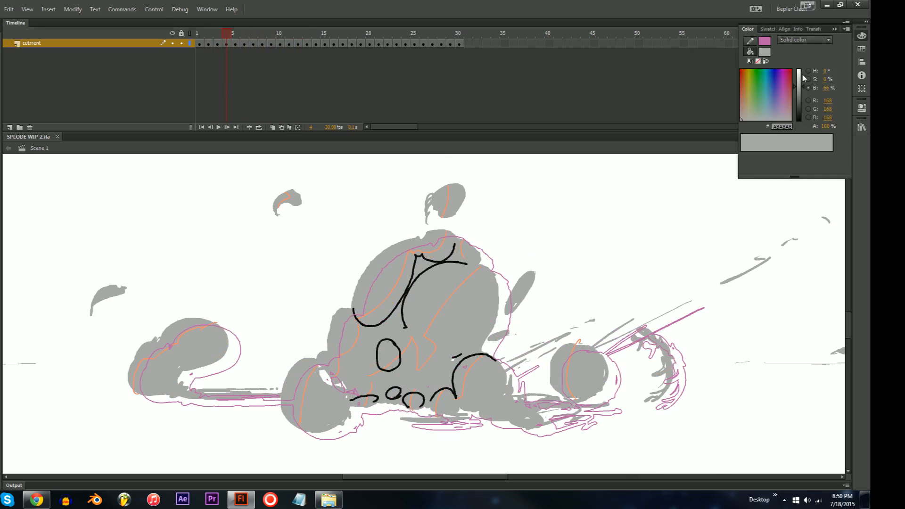
drag(802, 87, 801, 99)
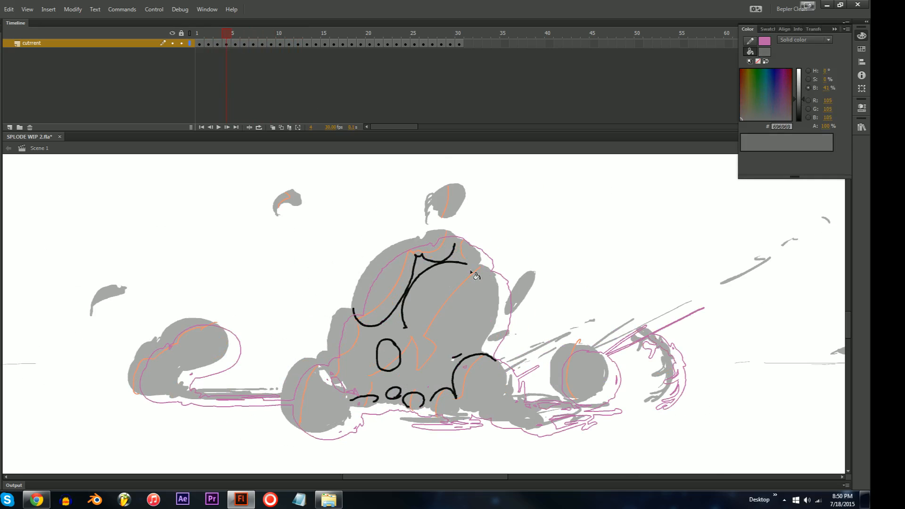
- Step forward from frame 4 to frame 16 and examine the shading outlines on the smoke cloud's cap
key(.)
key(.)
key(.)
key(.)
key(.)
key(.)
key(.)
key(.)
key(.)
key(.)
key(.)
key(.)
key(.)
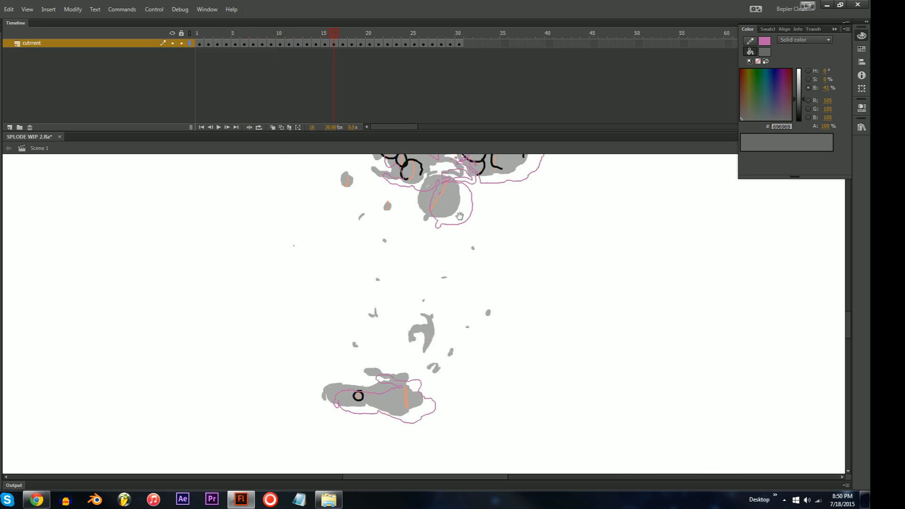
scroll(452, 283, up, 3)
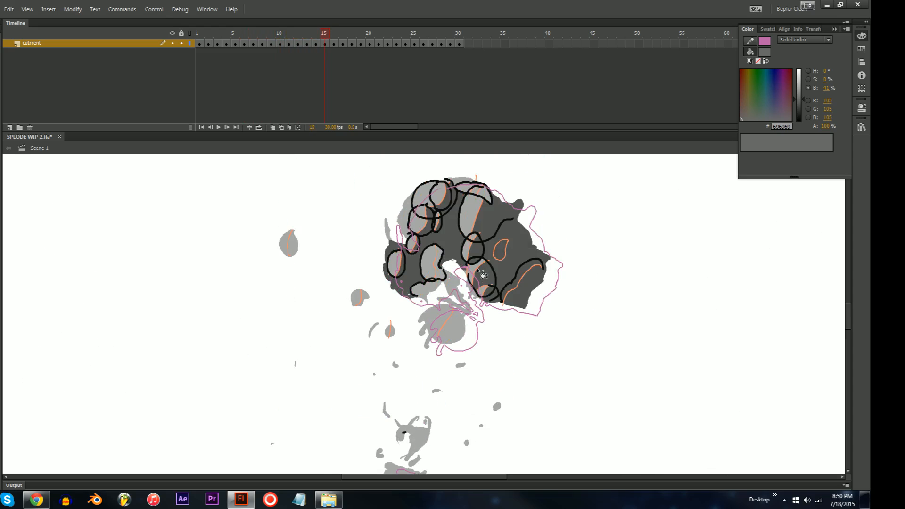
- On frame 3, set the Paint Bucket to Don't Close Gaps and fill the sliver between the leftmost smoke puff's outlines with dark grey
drag(322, 36, 217, 34)
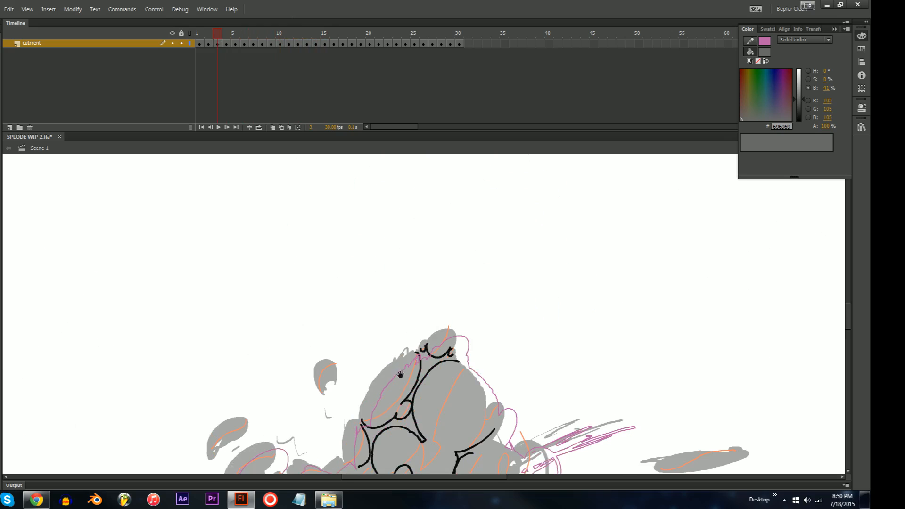
scroll(389, 323, up, 4)
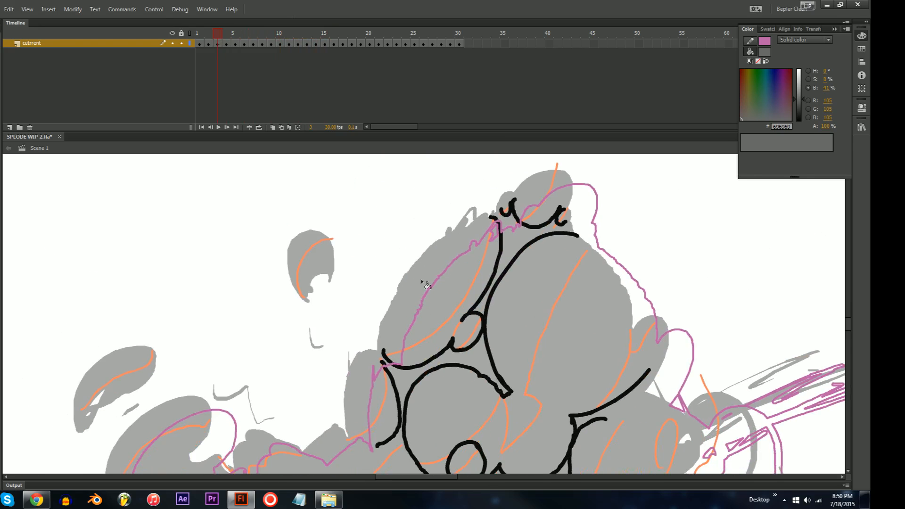
mouse_move(455, 301)
mouse_down()
mouse_move(586, 204)
mouse_move(544, 210)
mouse_move(600, 207)
mouse_move(421, 203)
mouse_up()
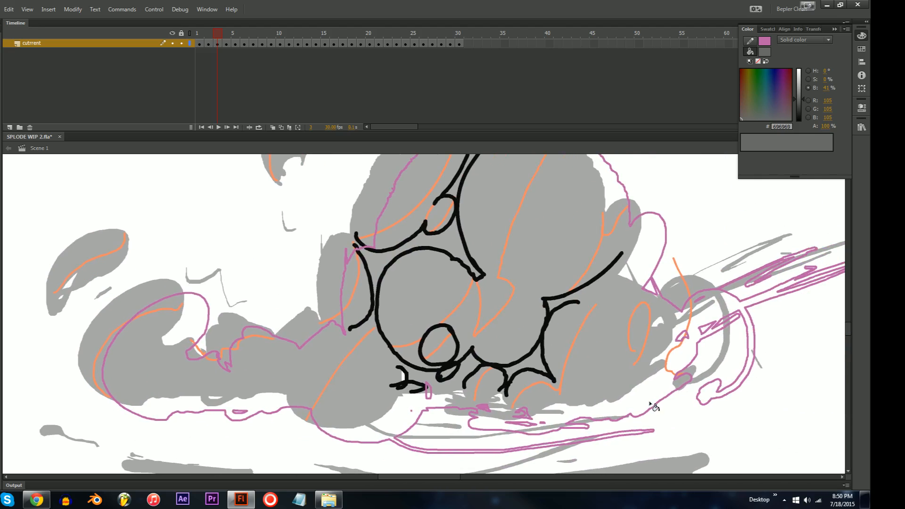
mouse_move(632, 386)
mouse_down()
mouse_move(574, 415)
mouse_move(638, 404)
mouse_move(651, 415)
mouse_move(733, 364)
mouse_up()
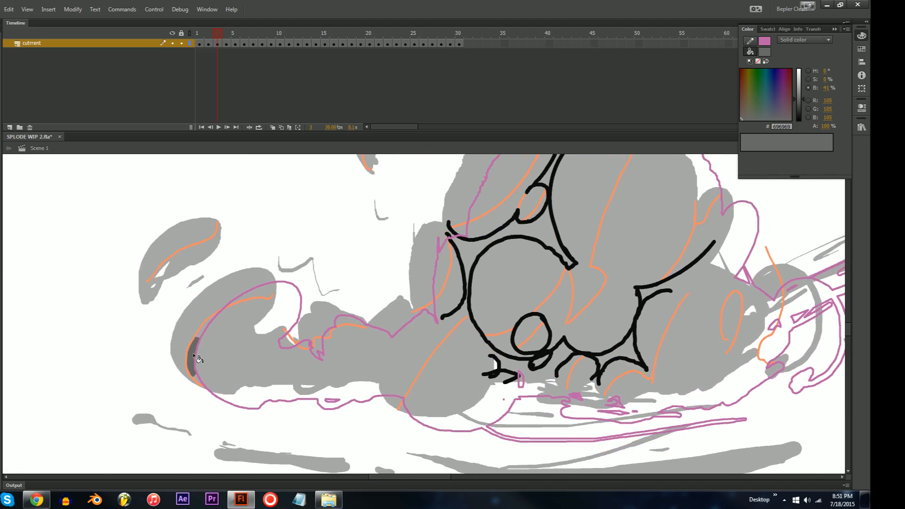
key(ctrl+z)
click(10, 228)
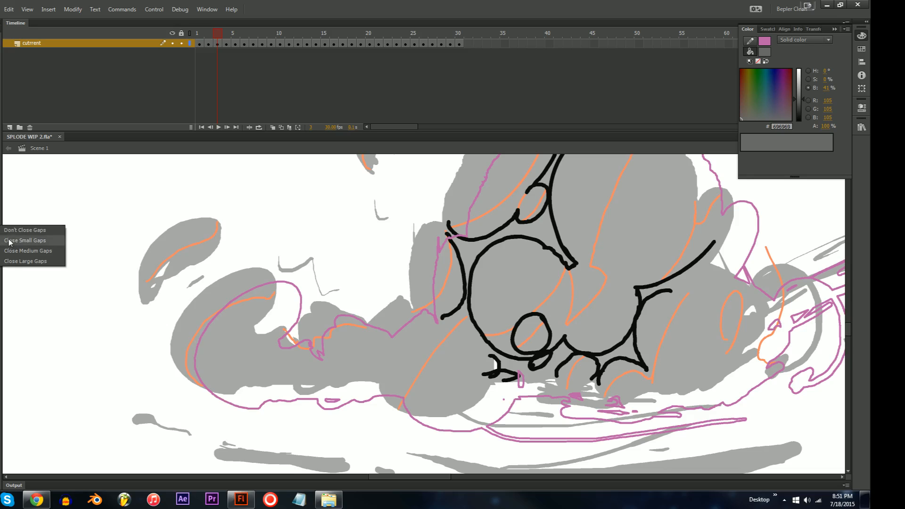
click(9, 241)
click(2, 230)
click(8, 233)
click(195, 345)
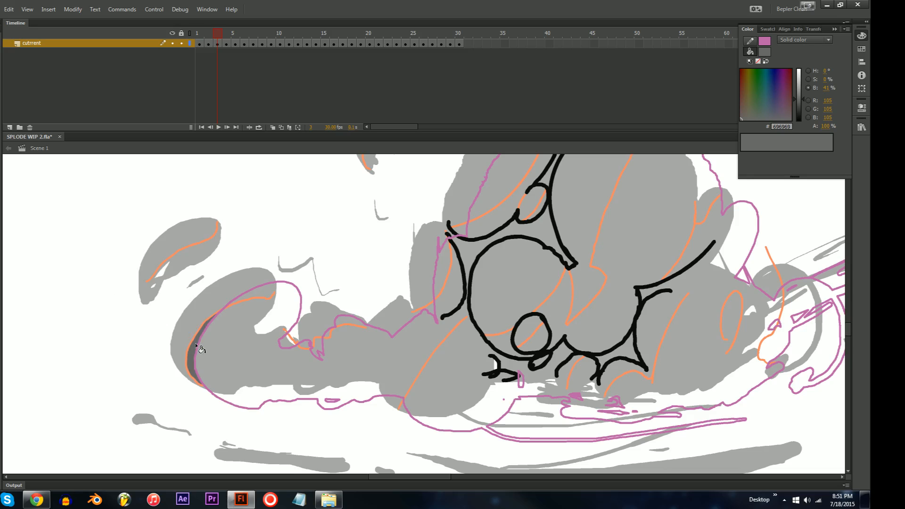
- Extend the orange outline past both ends of the floating debris beside the leftmost puff and fill its underside dark grey
drag(143, 283, 135, 296)
click(149, 294)
key(ctrl+z)
drag(218, 223, 222, 214)
click(208, 253)
- Fill the connected body of the frame 3 smoke cloud with dark grey
drag(320, 377, 278, 367)
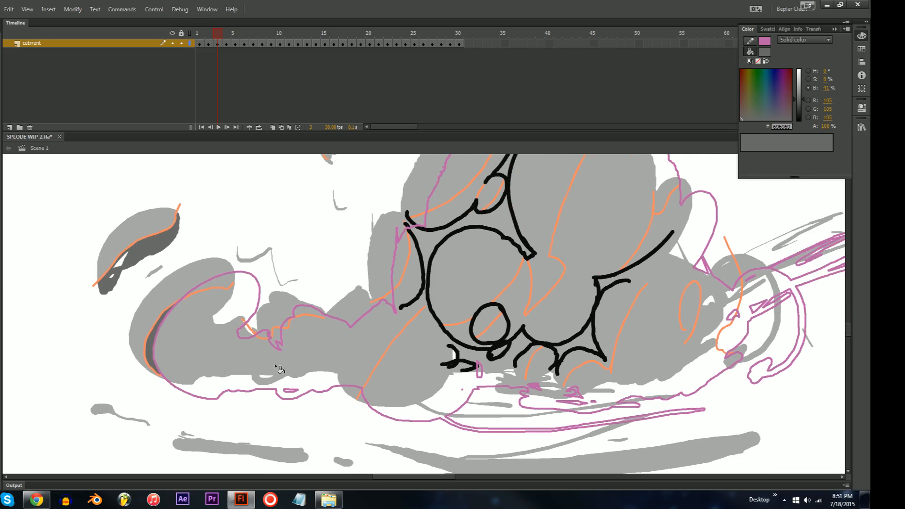
click(205, 342)
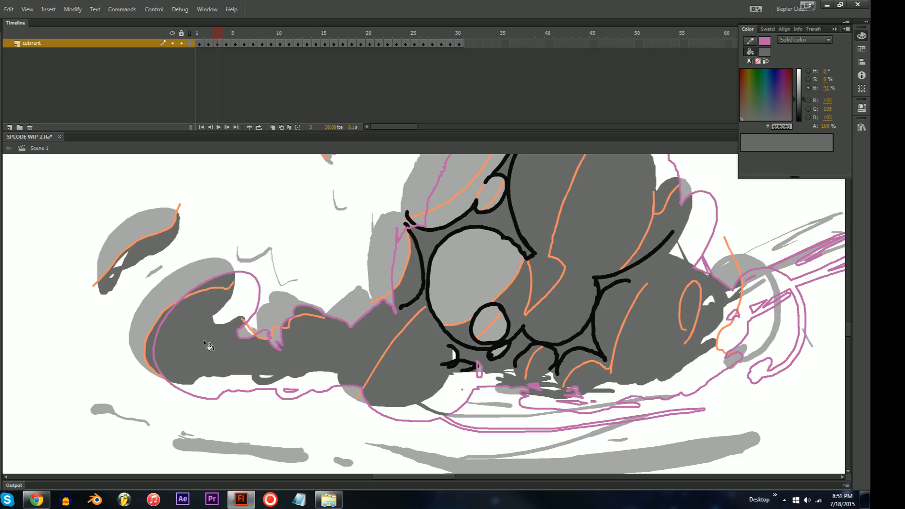
drag(447, 322, 331, 429)
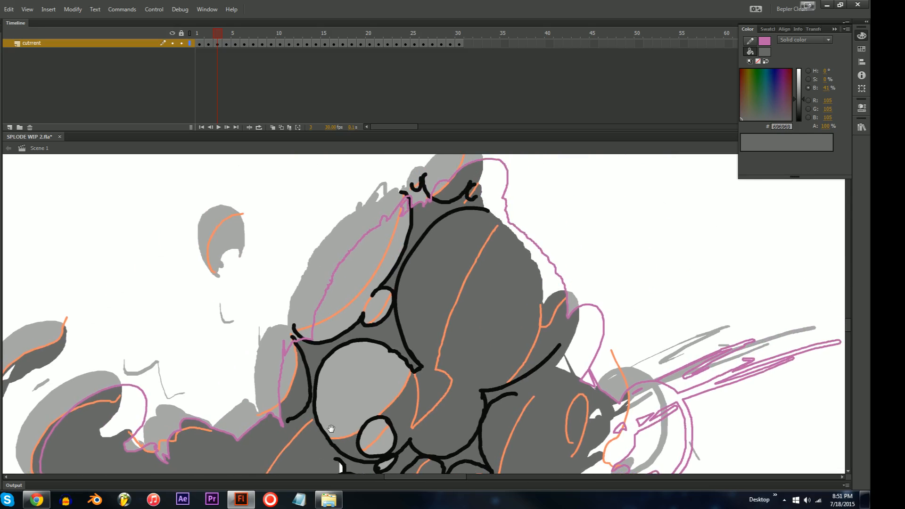
mouse_move(404, 319)
mouse_down()
mouse_move(393, 311)
mouse_move(384, 336)
mouse_move(339, 287)
mouse_move(392, 323)
mouse_move(435, 302)
mouse_up()
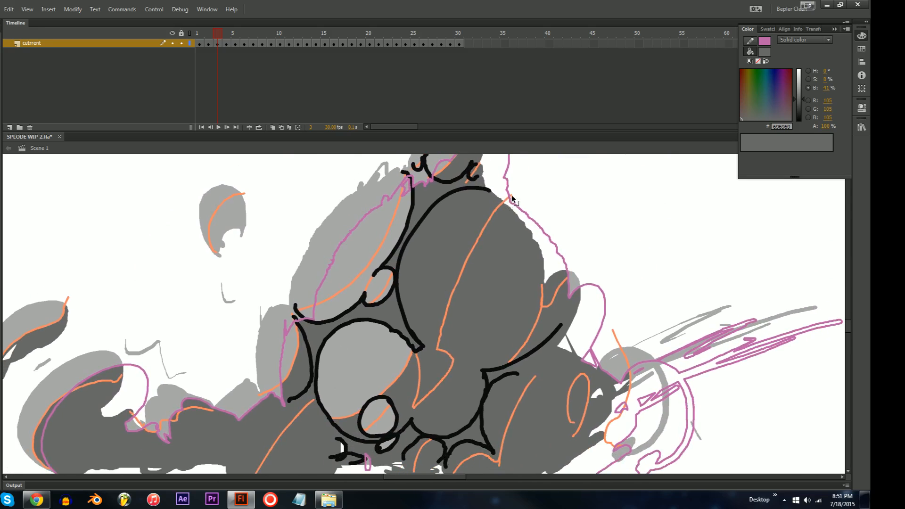
- Sample light grey #A8A8A8 and fill the lit side of the tall central lobe using Close Medium Gaps
click(332, 378)
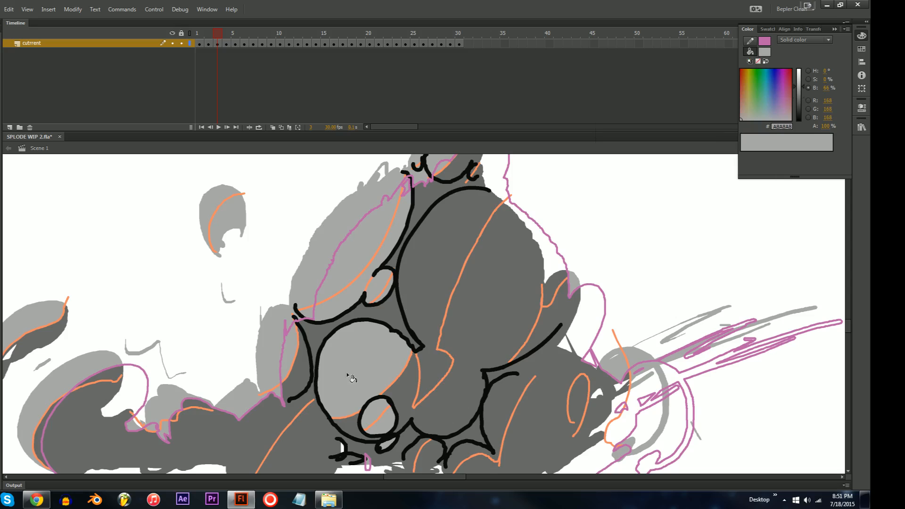
click(430, 256)
key(ctrl+z)
scroll(441, 343, up, 2)
drag(430, 395, 441, 367)
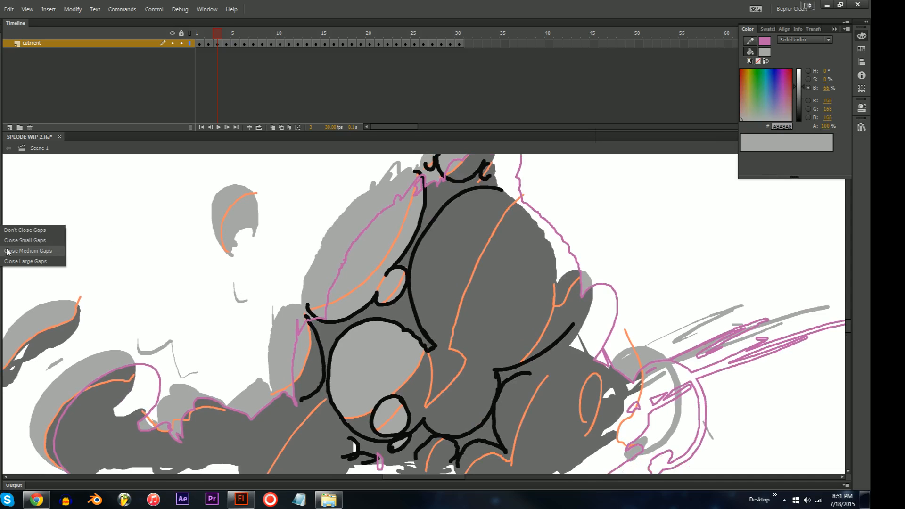
click(8, 250)
click(461, 266)
mouse_move(459, 330)
mouse_down()
mouse_move(475, 338)
mouse_move(448, 329)
mouse_up()
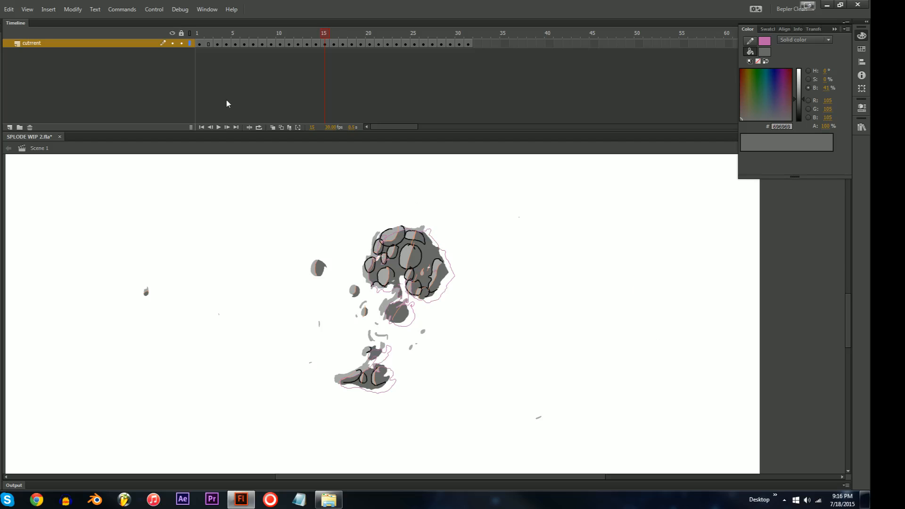
- Turn on Edit Multiple Frames with the marker range covering all frames
click(290, 126)
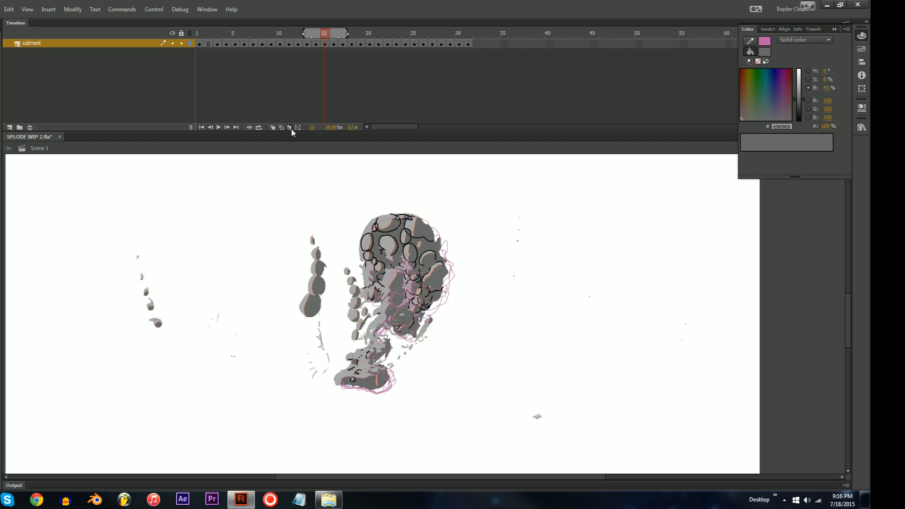
click(298, 127)
click(326, 193)
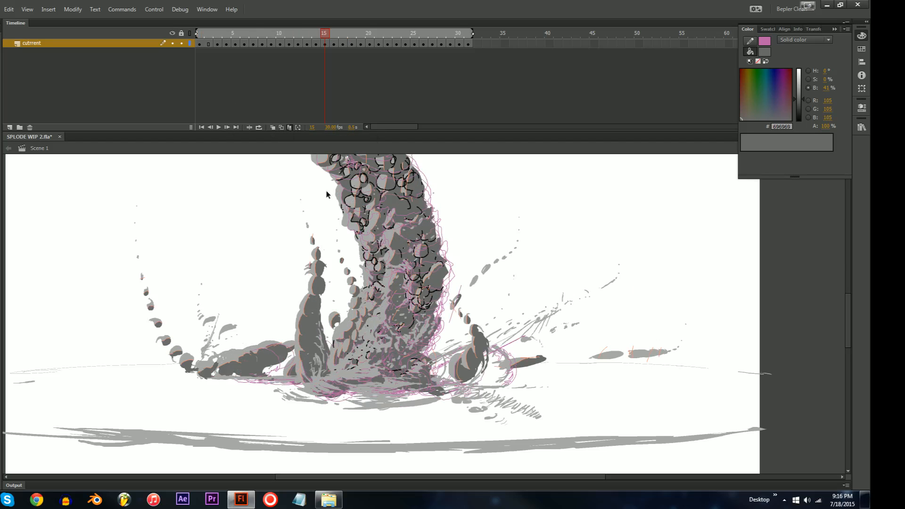
drag(482, 250, 484, 302)
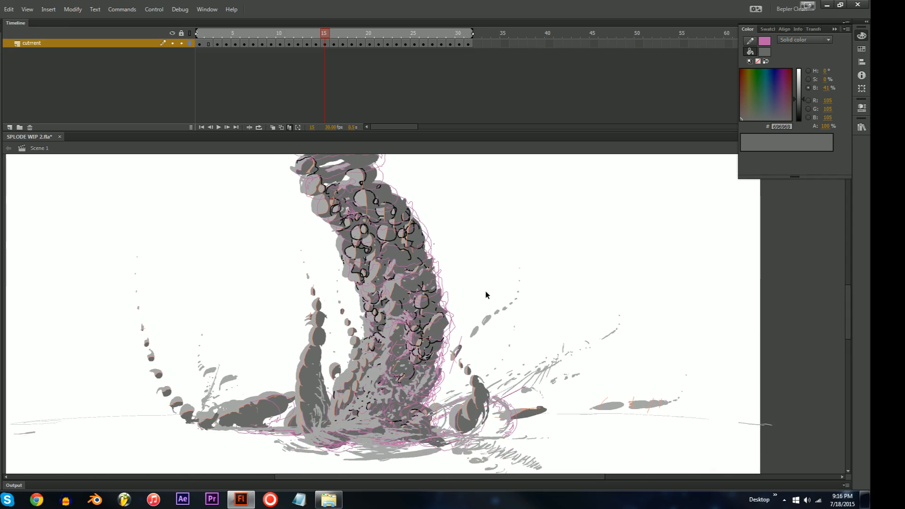
- Select the artwork on all frames and set its stroke color to none to remove the outlines
key(ctrl+a)
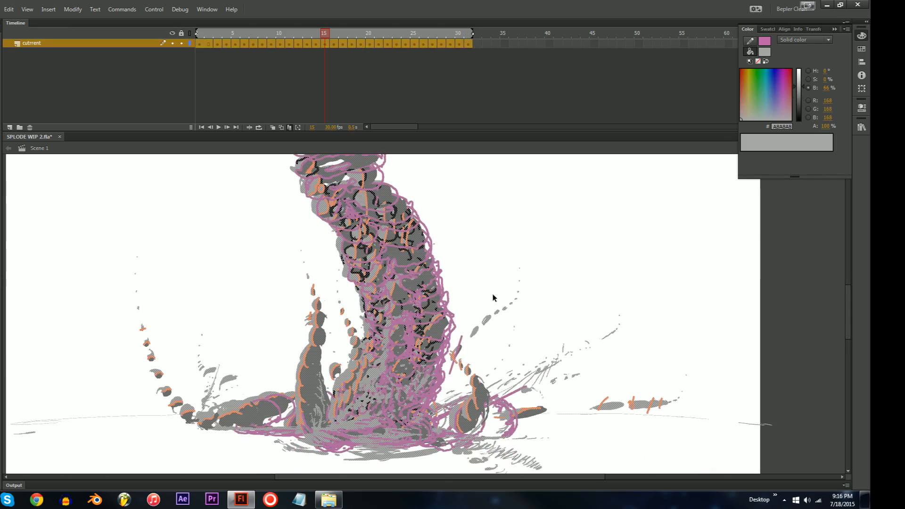
click(764, 42)
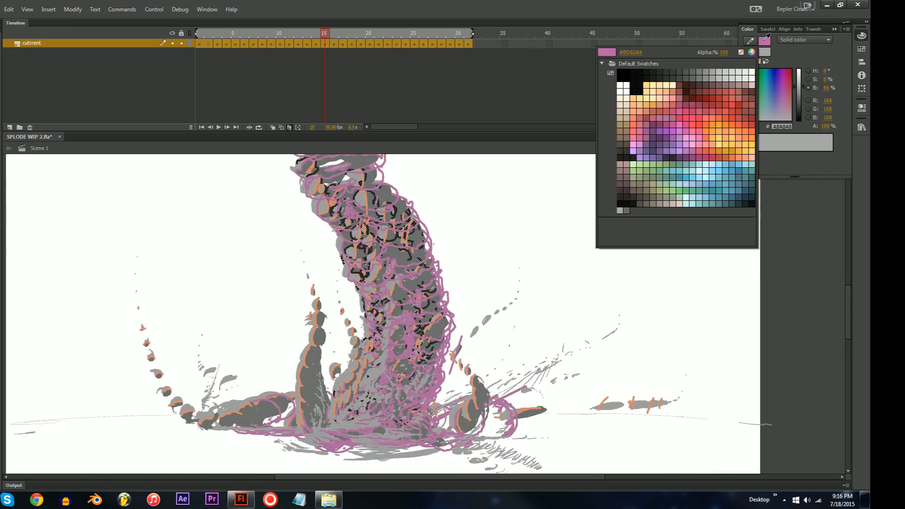
click(741, 52)
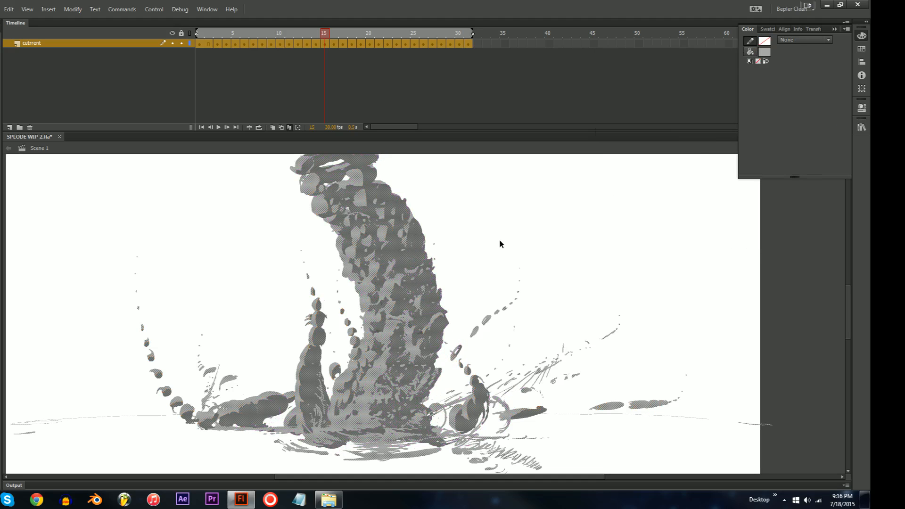
click(526, 250)
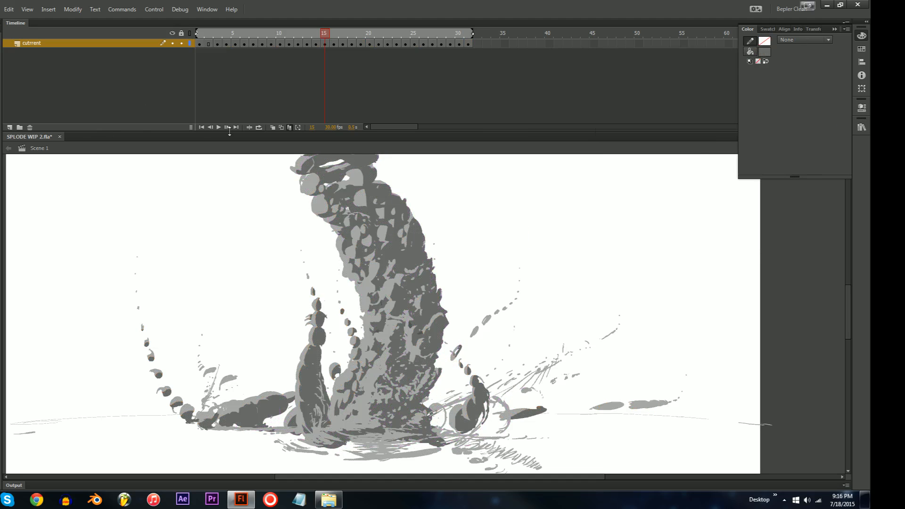
- Turn off Edit Multiple Frames and set the onion skin markers to Marker Range 2
click(289, 127)
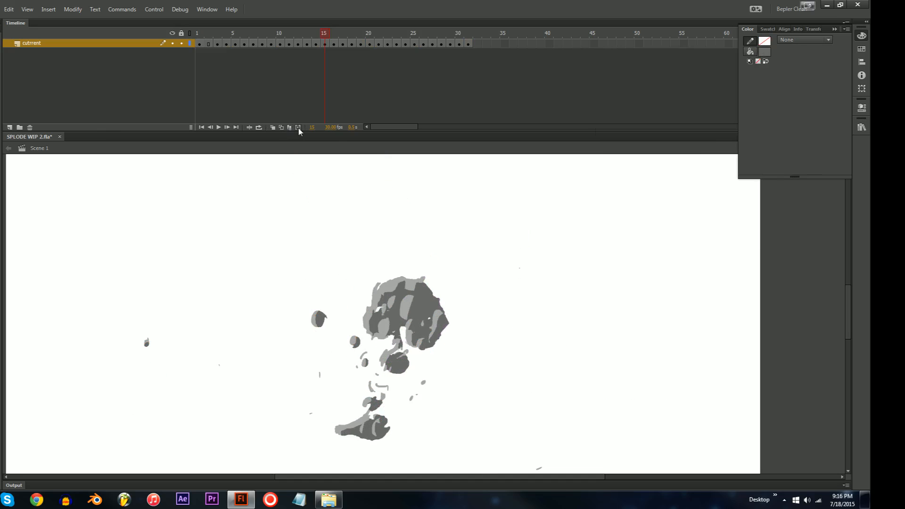
click(298, 127)
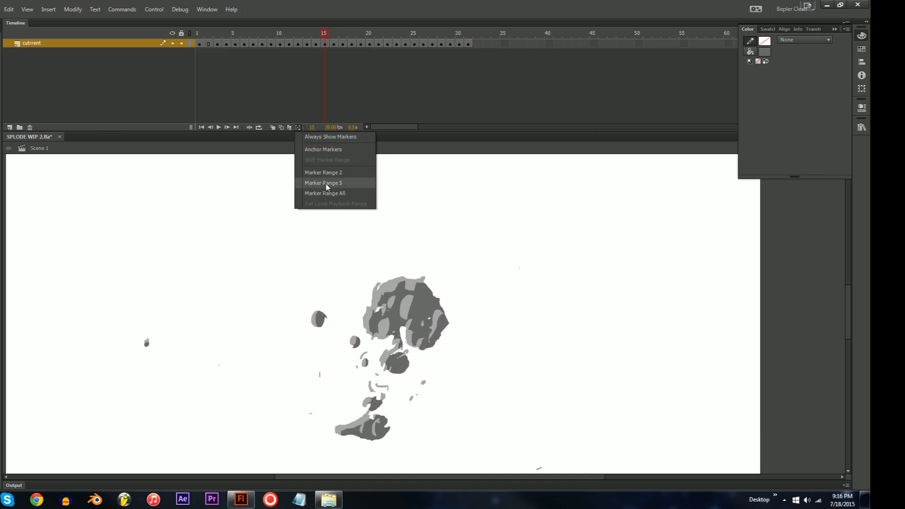
click(326, 174)
key(ctrl+minus)
drag(454, 240, 418, 217)
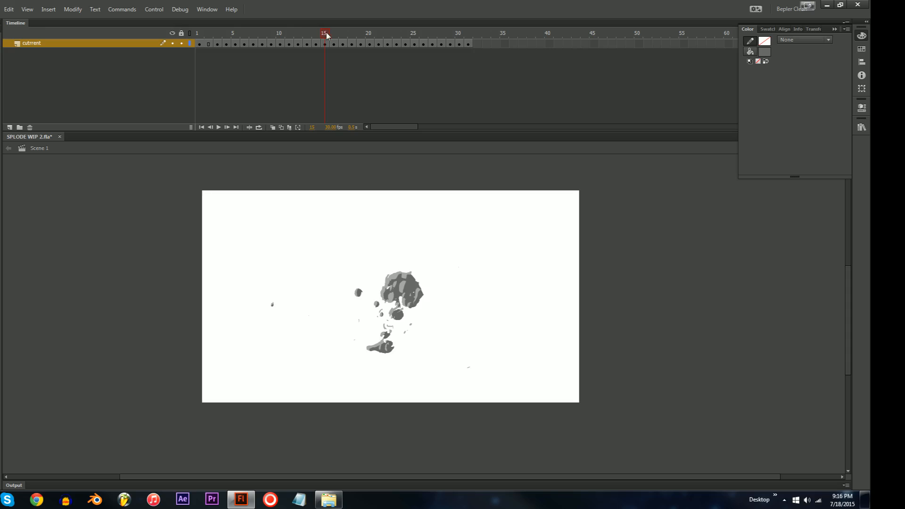
- Return to the start of the animation and remove the extra hold frame after the opening dot's keyframe
drag(326, 36, 208, 34)
key(ctrl+equal)
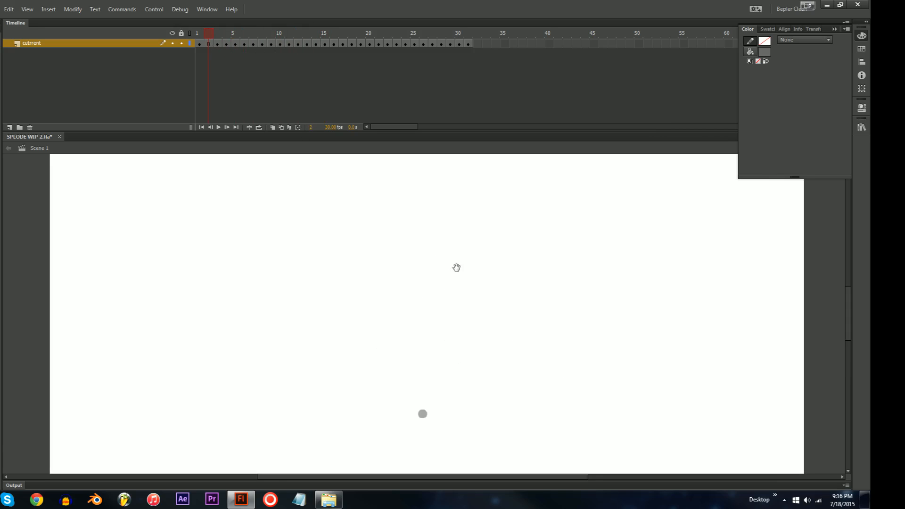
drag(456, 267, 406, 183)
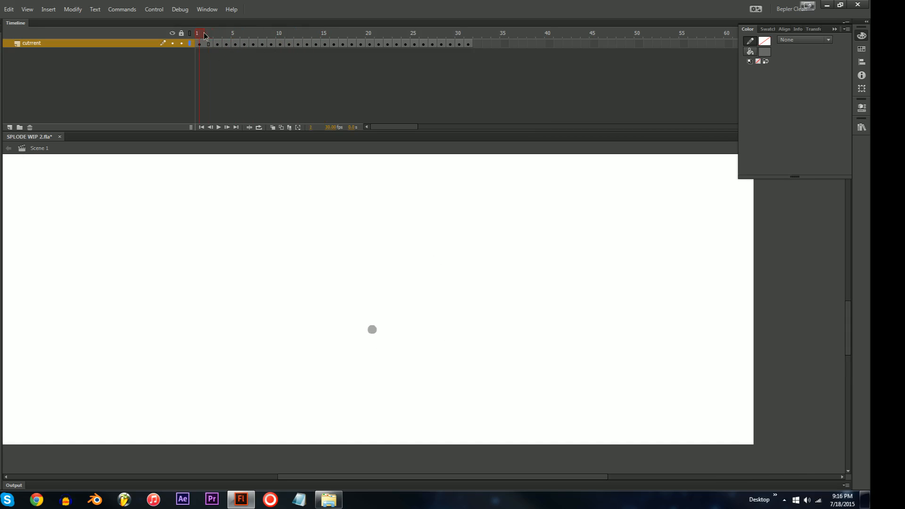
click(215, 35)
mouse_move(218, 34)
mouse_down()
mouse_move(226, 33)
mouse_move(198, 34)
mouse_up()
key(shift+F5)
key(ctrl+equal)
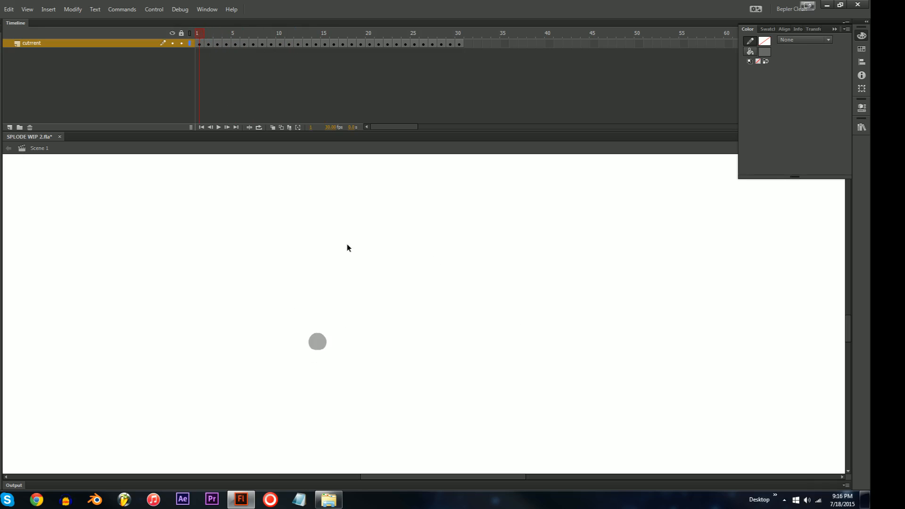
- Draw a pink shading outline across the smoke puff on frame 2 and fill its shaded lower side dark grey
key(period)
key(y)
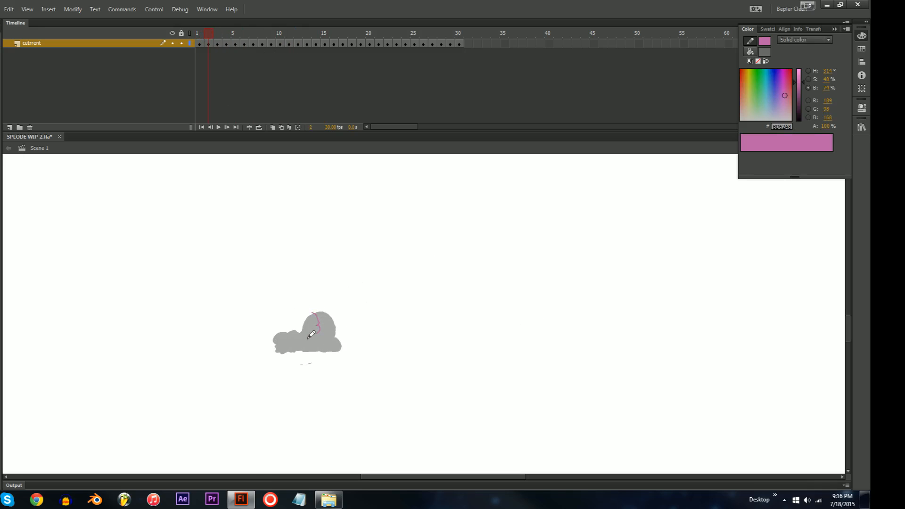
drag(283, 335, 276, 344)
key(k)
click(316, 344)
- Select the whole smoke puff on frame 2 and set its stroke color to none
key(v)
drag(361, 287, 238, 387)
click(764, 41)
click(751, 41)
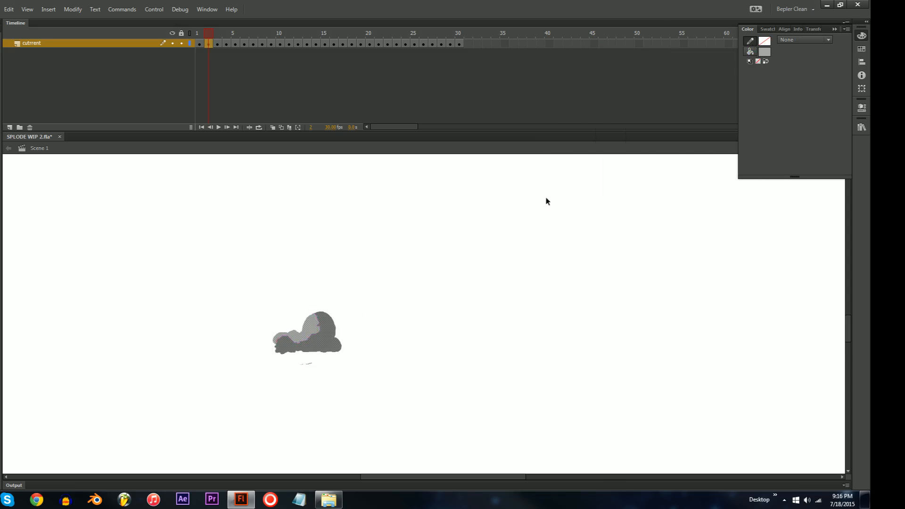
- Step forward from frame 2 to frame 30 and examine the two-tone shading without outlines
key(ctrl+minus)
drag(444, 318, 476, 315)
key(period)
key(period)
key(period)
key(period)
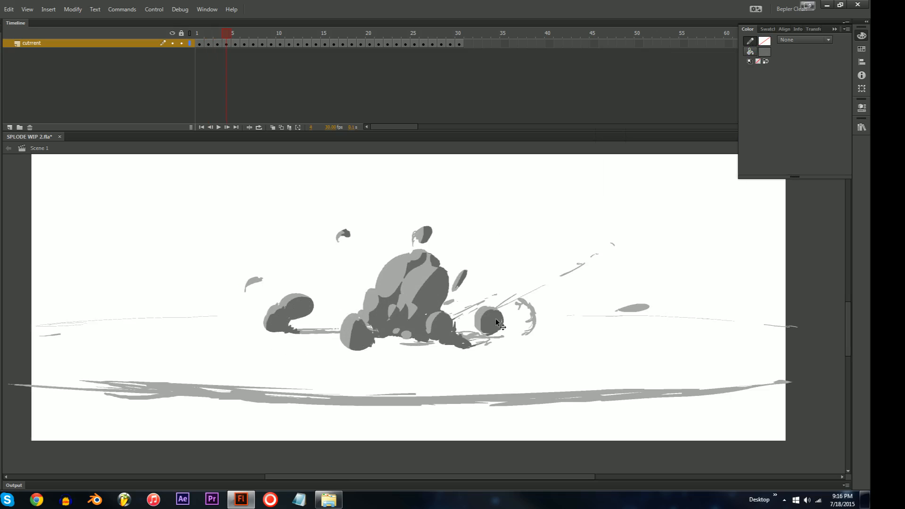
key(period)
key(period)
key(period)
key(period)
key(period)
key(period)
key(period)
key(period)
key(period)
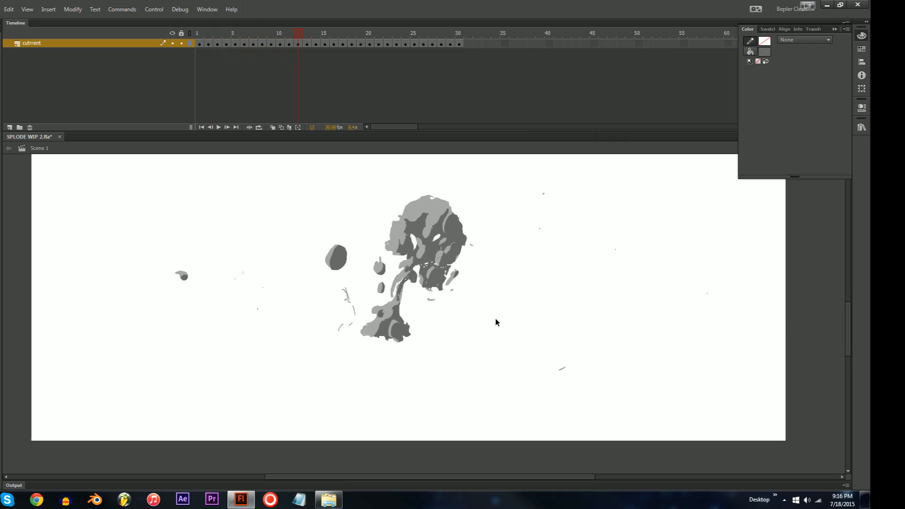
drag(496, 318, 500, 343)
key(period)
key(period)
key(period)
key(period)
key(period)
key(period)
key(period)
key(period)
key(period)
key(period)
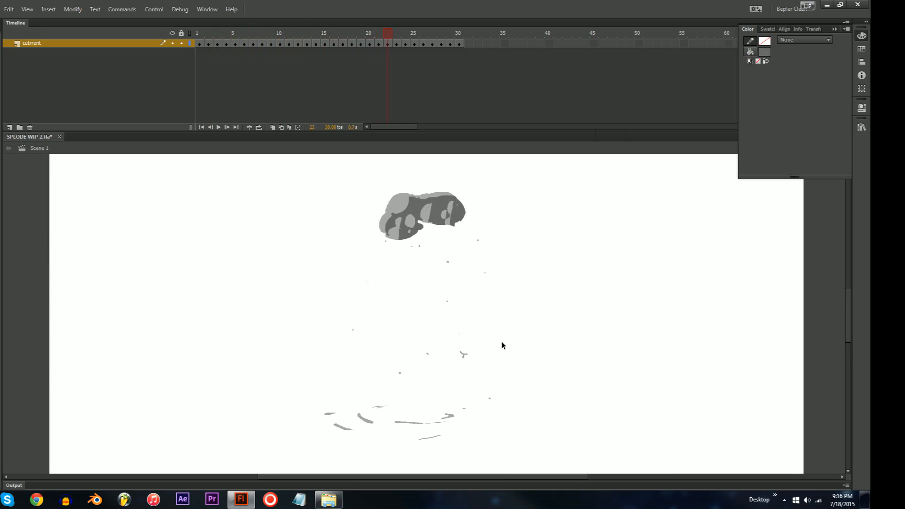
key(period)
drag(464, 267, 515, 369)
key(period)
key(period)
key(period)
key(period)
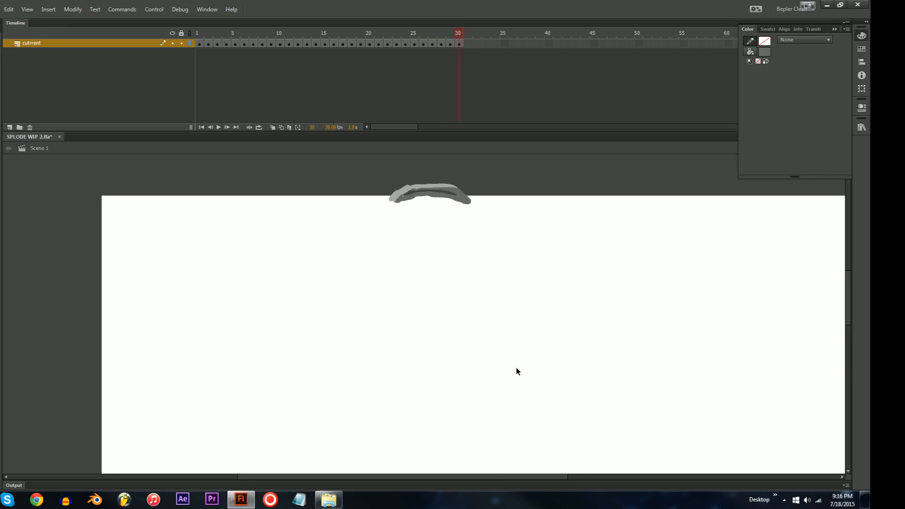
- Step backward from frame 30 to the early frames and forward again to frame 6, examining the shading's motion
key(comma)
key(comma)
key(comma)
key(comma)
key(comma)
key(comma)
key(comma)
key(comma)
key(comma)
key(comma)
key(comma)
key(comma)
key(comma)
key(comma)
key(comma)
key(comma)
key(comma)
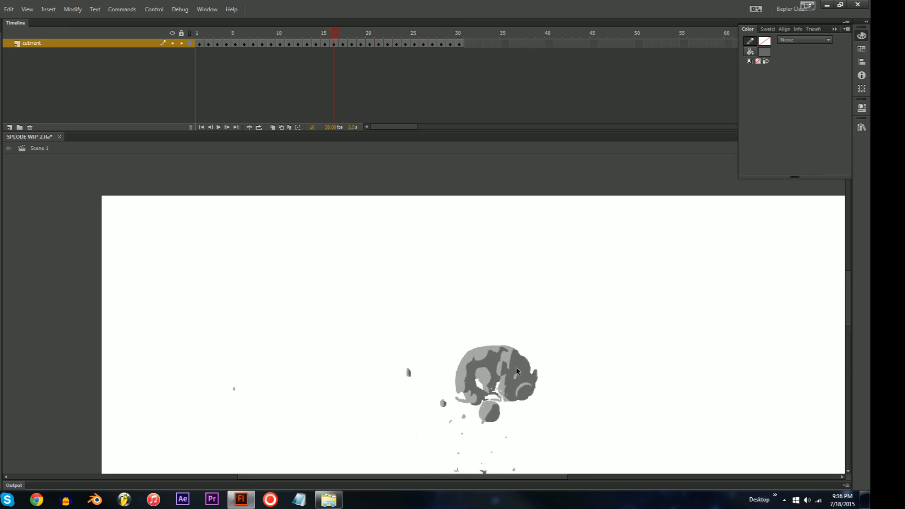
key(comma)
key(comma)
key(comma)
drag(554, 385, 525, 344)
key(comma)
key(comma)
key(comma)
key(comma)
key(comma)
key(comma)
key(comma)
key(comma)
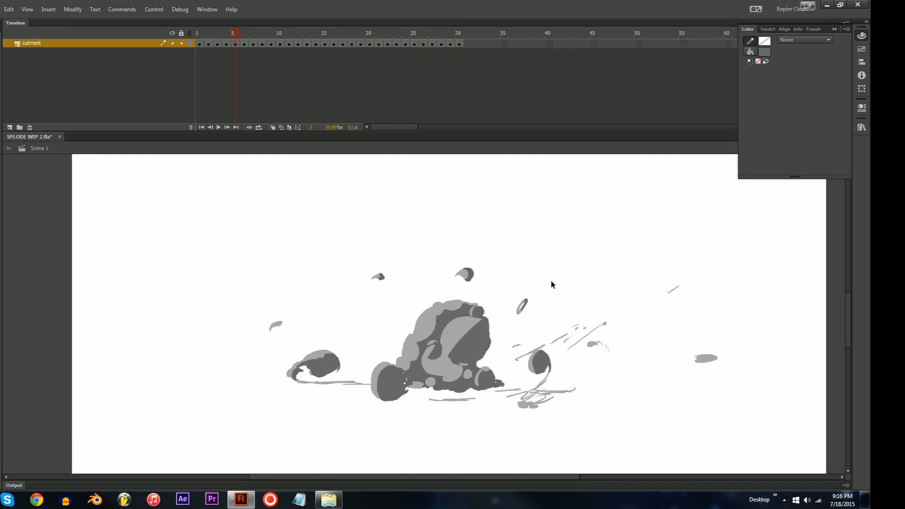
key(comma)
key(period)
key(period)
key(period)
key(period)
key(period)
key(period)
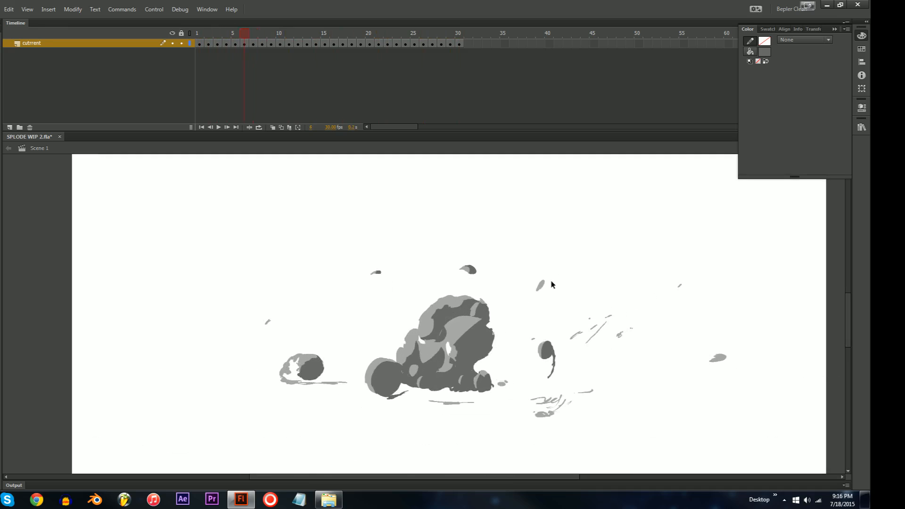
- Step back and forth through the early frames and on to frame 10, examining the smoke's shading up close
key(comma)
key(comma)
key(comma)
key(comma)
key(period)
key(period)
key(period)
key(period)
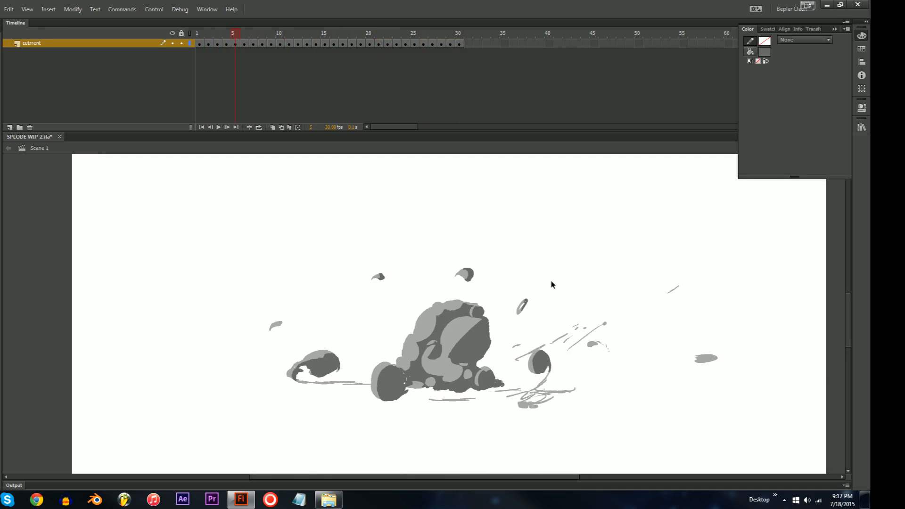
key(period)
key(period)
key(period)
key(ctrl+equal)
drag(422, 339, 453, 352)
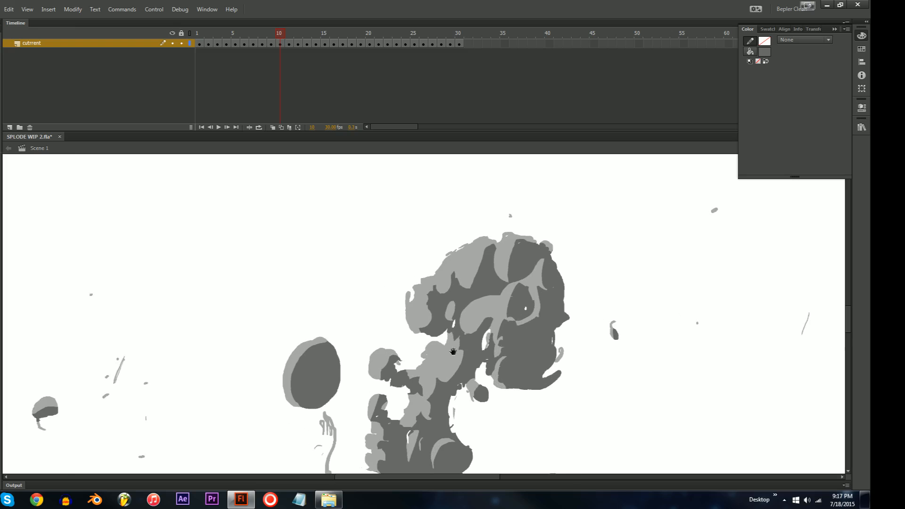
key(ctrl+minus)
key(ctrl+equal)
key(ctrl+equal)
drag(408, 283, 572, 200)
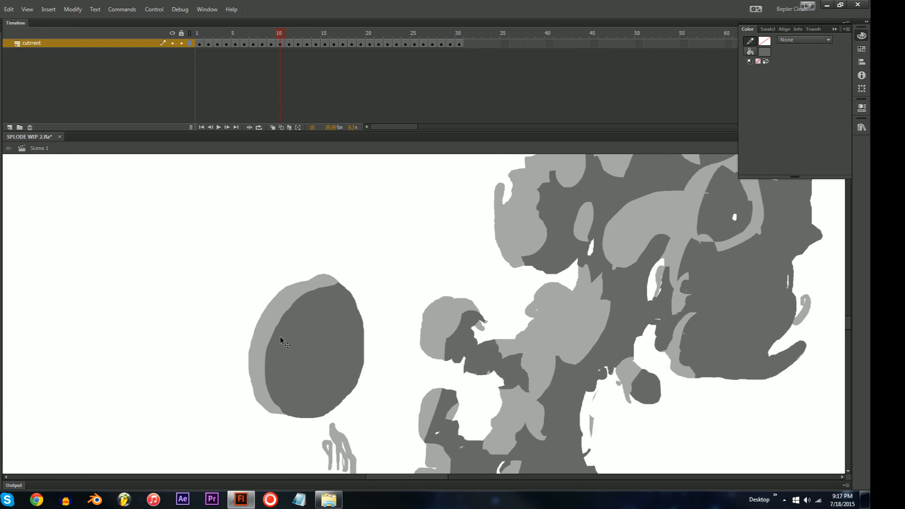
- Select the leftover darker patches in the smoke on frame 15 and recolor them with the main dark grey #696969
key(period)
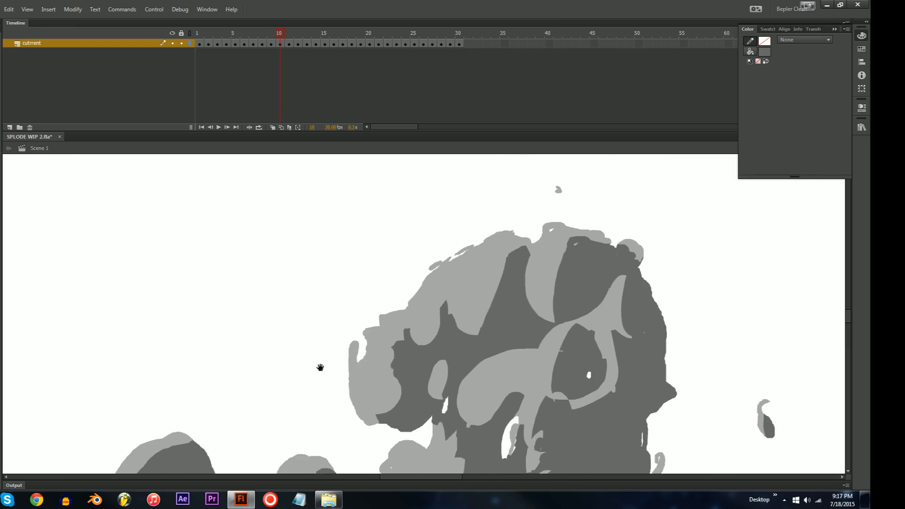
key(period)
key(period)
key(period)
key(period)
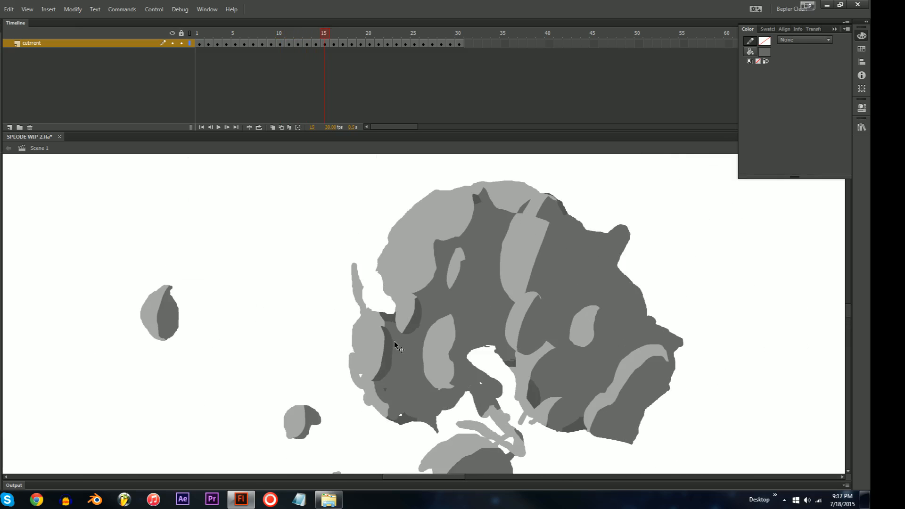
click(418, 325)
shift+click(387, 348)
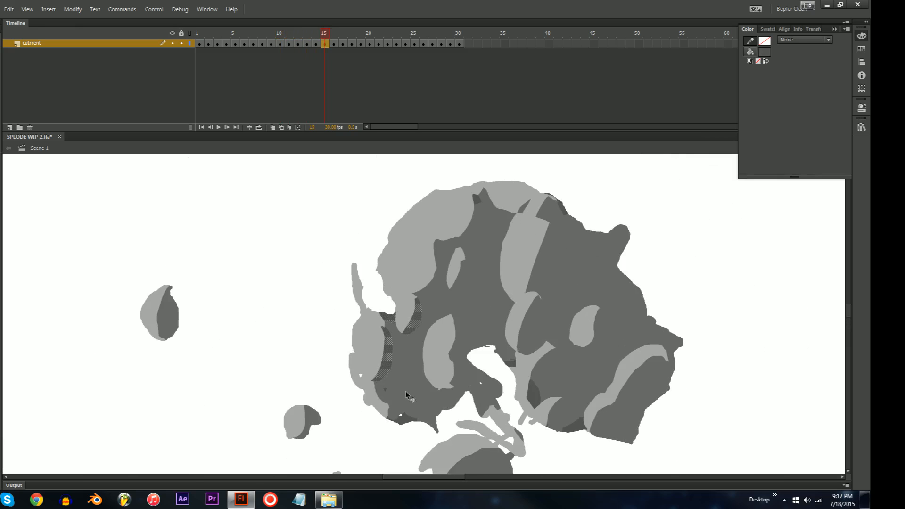
shift+click(405, 419)
shift+click(535, 398)
shift+click(572, 421)
click(764, 52)
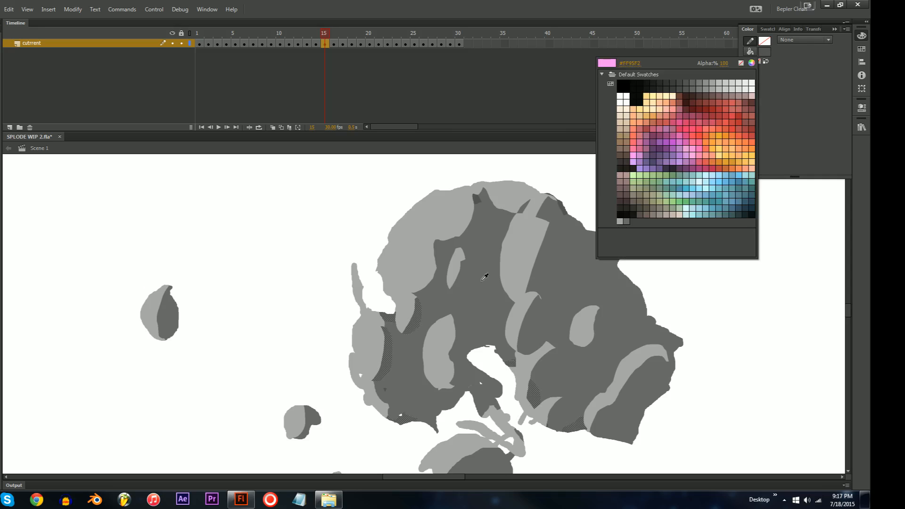
click(485, 274)
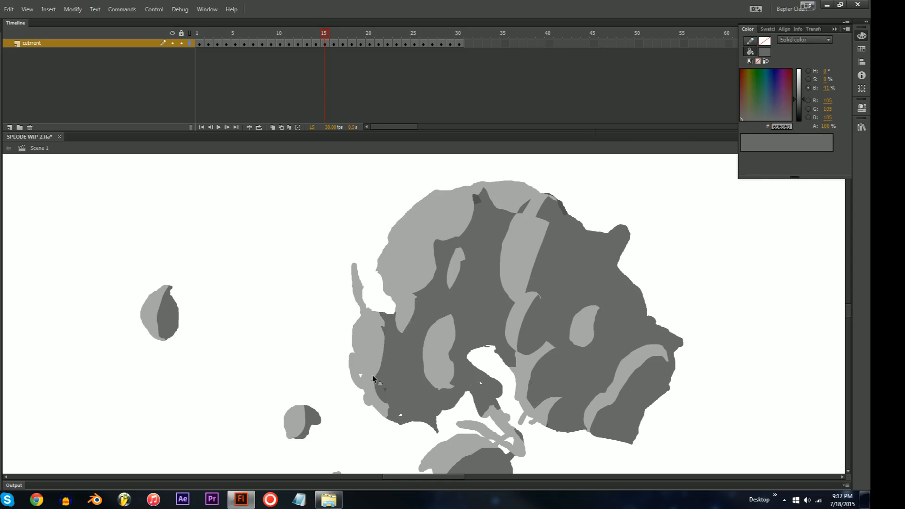
- Try to draw a pink shading line across the smoke cloud on frame 20
drag(389, 313, 377, 371)
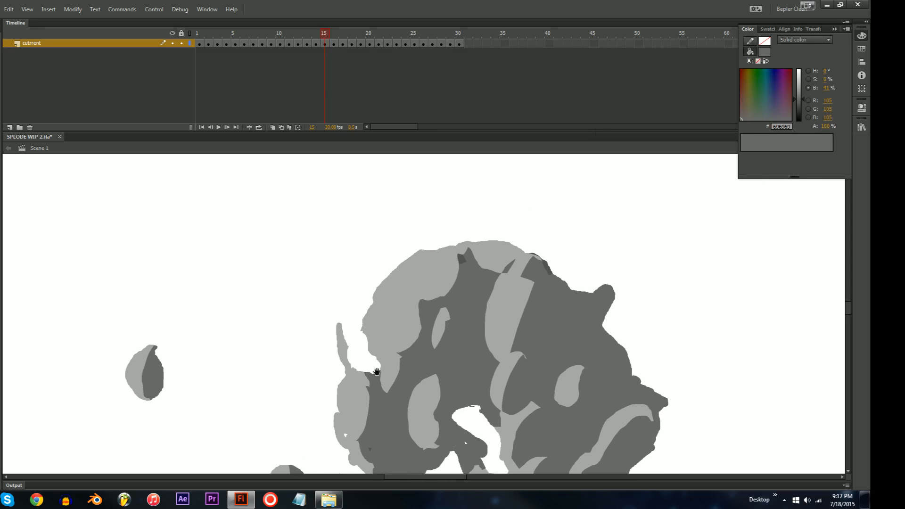
key(period)
key(period)
key(period)
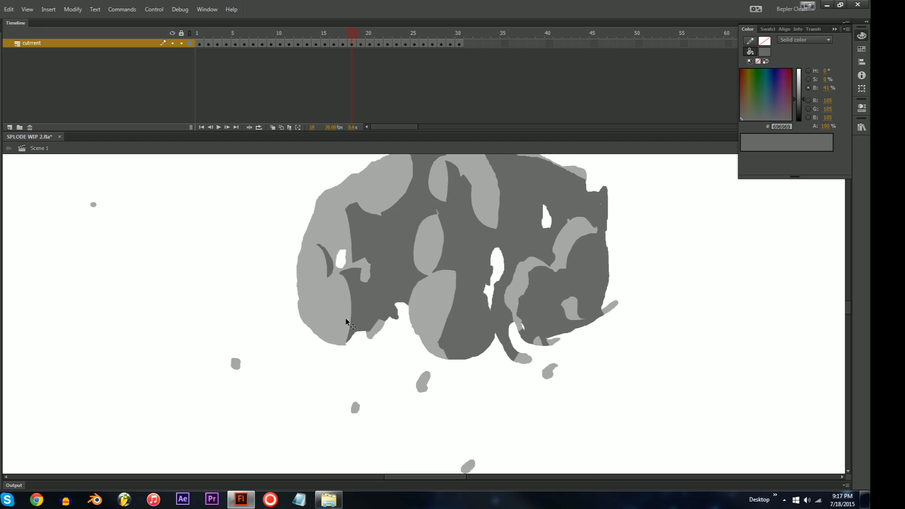
key(period)
key(period)
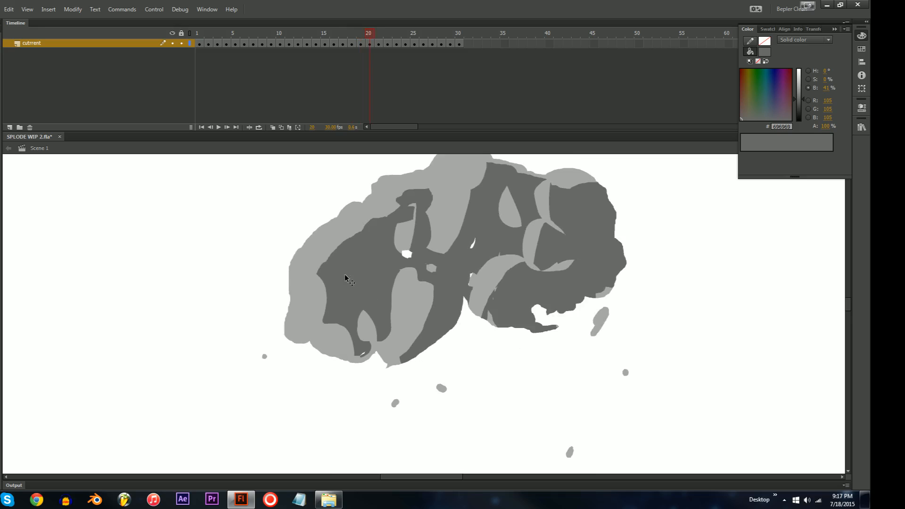
drag(345, 278, 381, 307)
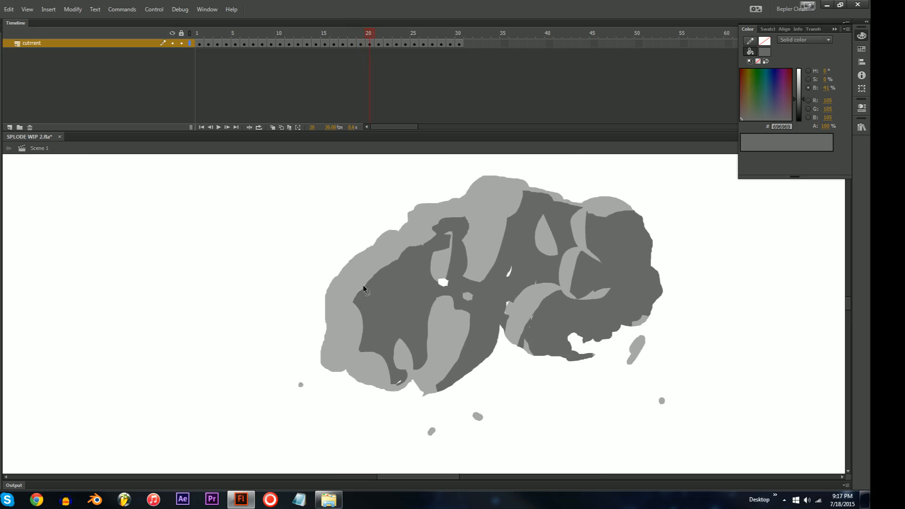
ctrl+click(348, 283)
key(n)
drag(461, 329, 398, 292)
key(ctrl+z)
drag(524, 275, 421, 322)
key(v)
ctrl+alt+click(421, 322)
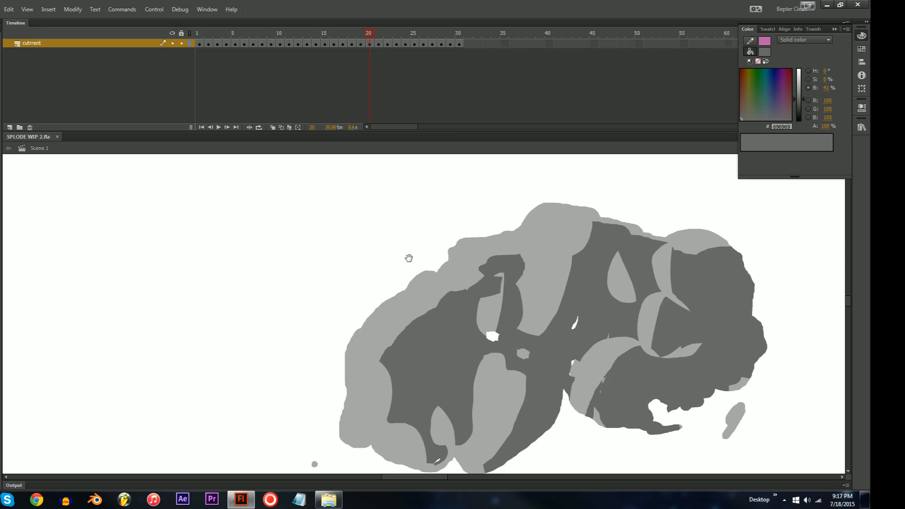
- Step forward from frame 20 through the following frames and examine the shading of the whole smoke cloud
drag(409, 258, 303, 227)
key(ctrl+minus)
key(ctrl+minus)
drag(464, 345, 492, 294)
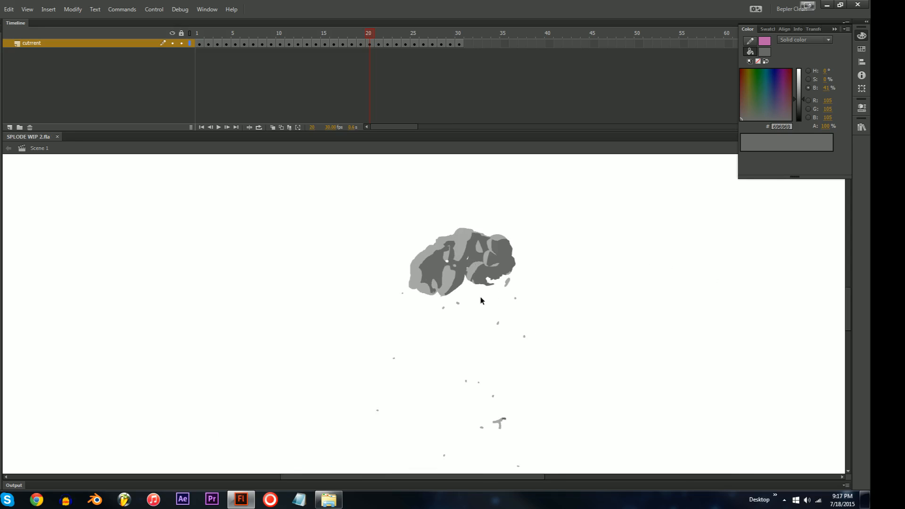
key(period)
key(period)
key(period)
key(period)
key(period)
- Return to frame 1 with the whole stage in view and narrow the timeline's frame width
drag(387, 44, 181, 49)
drag(321, 222, 409, 144)
key(ctrl+minus)
click(451, 283)
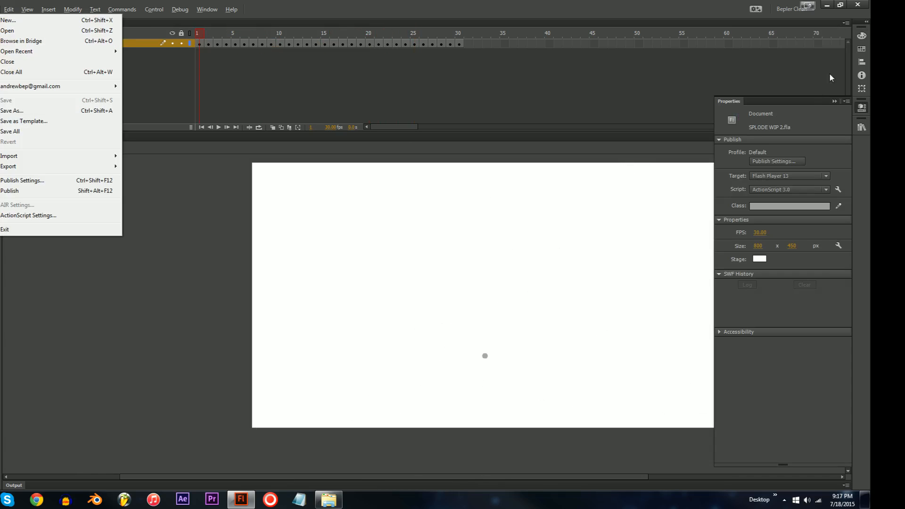
click(700, 149)
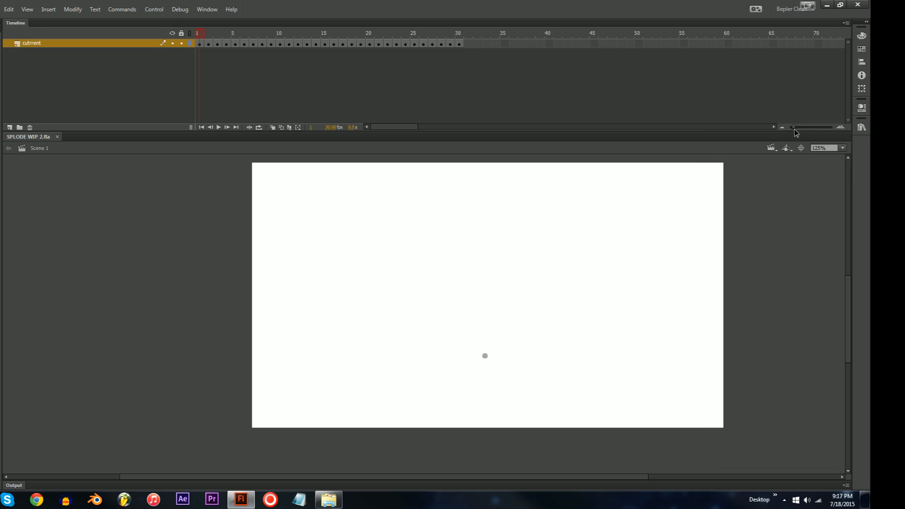
drag(796, 133, 794, 133)
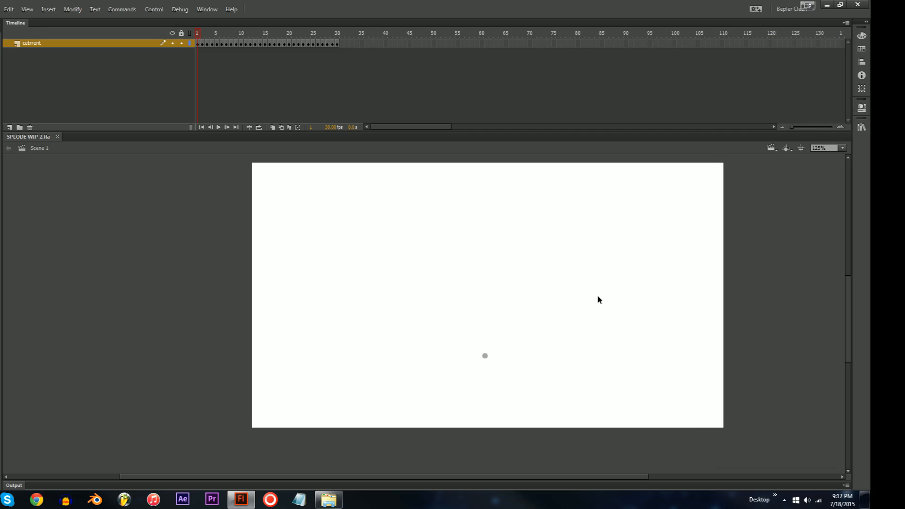
- Play the retimed explosion as a test movie, view it in a maximized preview window and close the preview
key(Return)
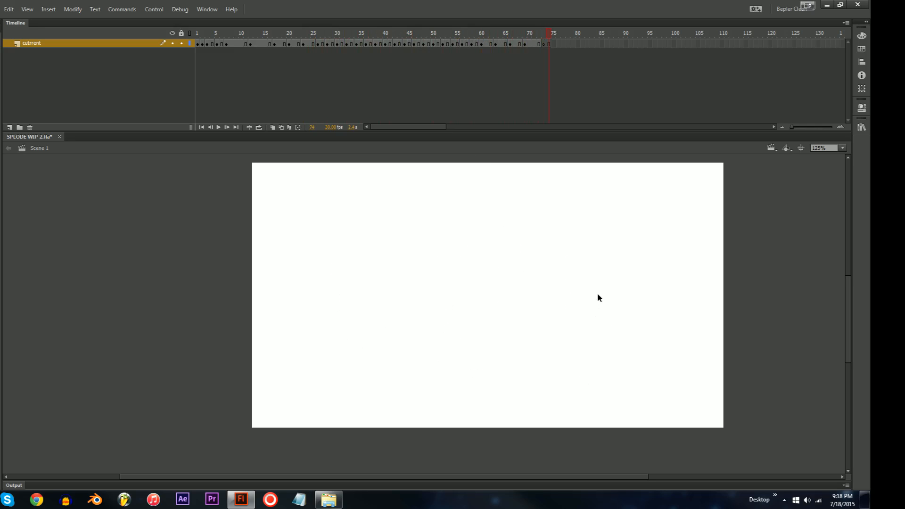
key(ctrl+Return)
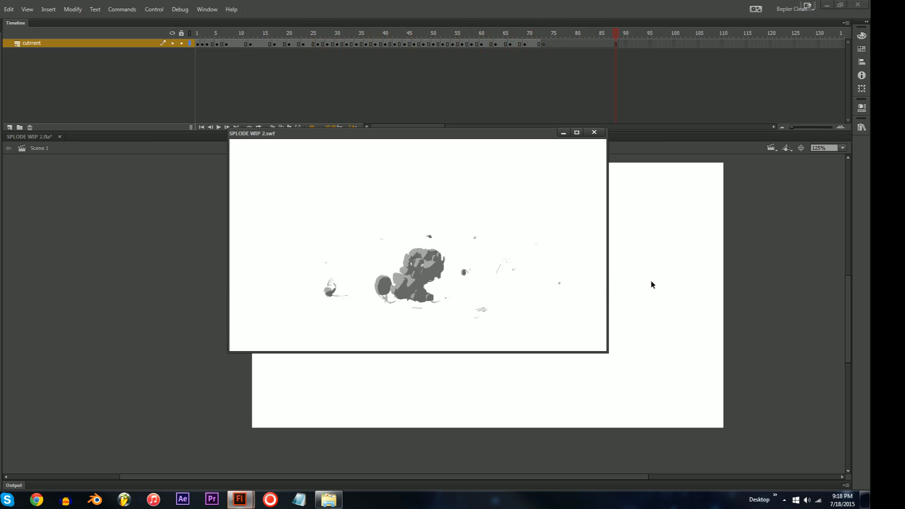
click(580, 134)
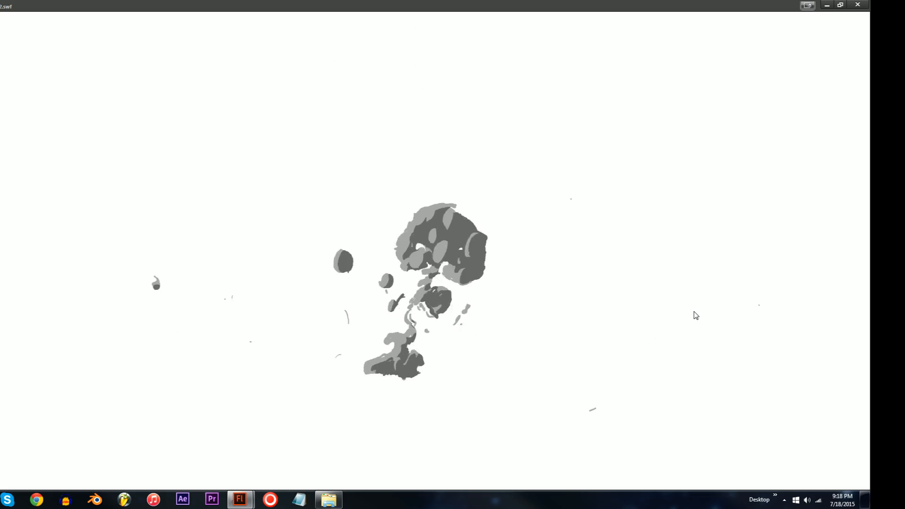
click(856, 5)
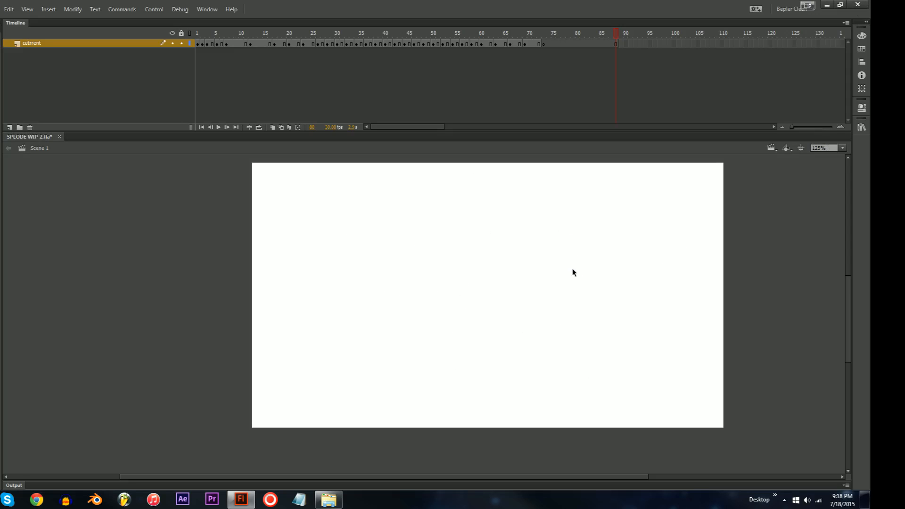
- Undo the frame hold extensions until the animation is back to its original 30-frame timing
key(ctrl+z)
key(ctrl+z)
key(ctrl+z)
key(ctrl+z)
key(ctrl+z)
key(ctrl+z)
key(ctrl+z)
key(ctrl+z)
key(ctrl+z)
key(ctrl+z)
key(ctrl+z)
key(ctrl+z)
key(ctrl+z)
key(ctrl+z)
key(ctrl+z)
key(ctrl+z)
key(ctrl+z)
key(ctrl+z)
key(ctrl+z)
key(ctrl+z)
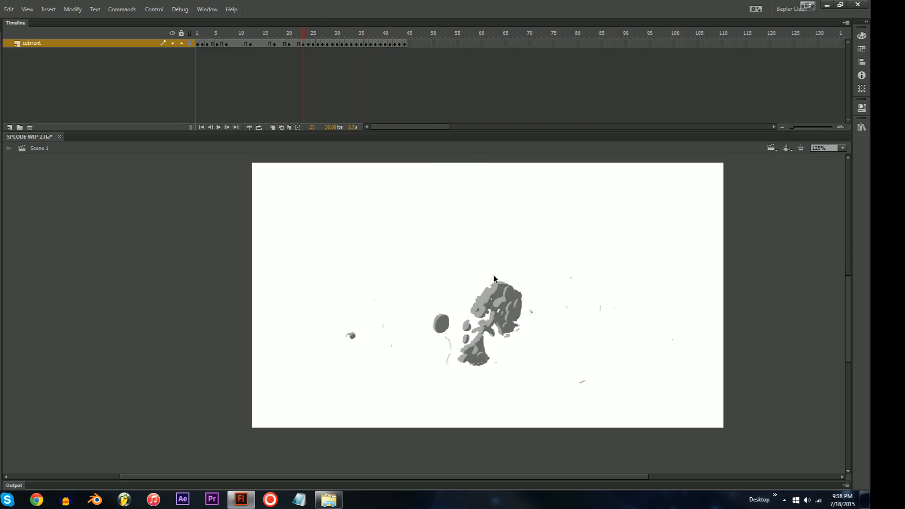
key(comma)
key(comma)
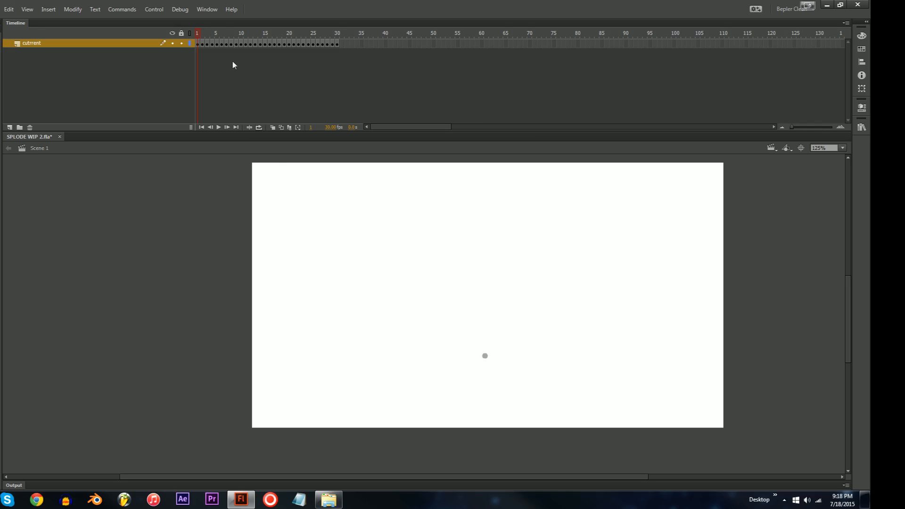
- Step from frame 1 to frame 5 and examine the shaded smoke at higher magnification
mouse_move(198, 34)
mouse_down()
mouse_move(259, 38)
mouse_move(188, 36)
mouse_up()
key(ctrl+=)
key(ctrl+=)
key(period)
key(period)
key(period)
key(period)
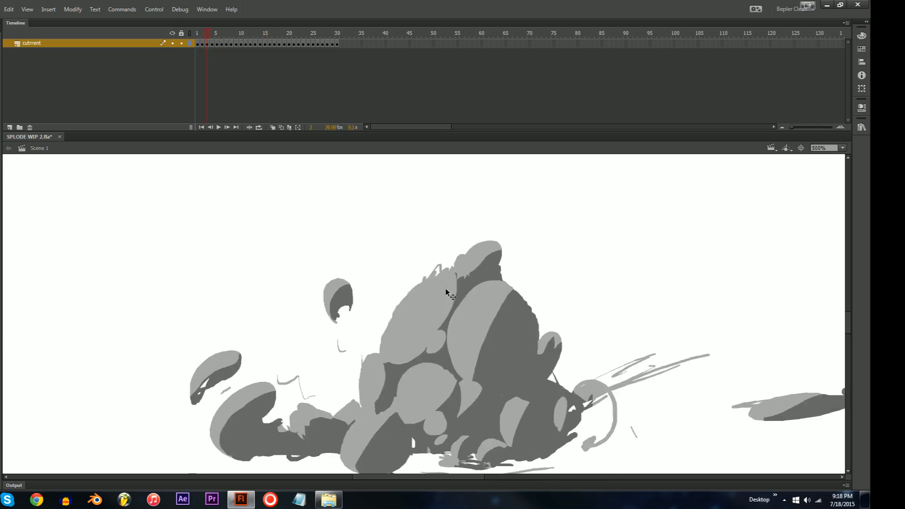
key(ctrl+minus)
drag(456, 301, 443, 285)
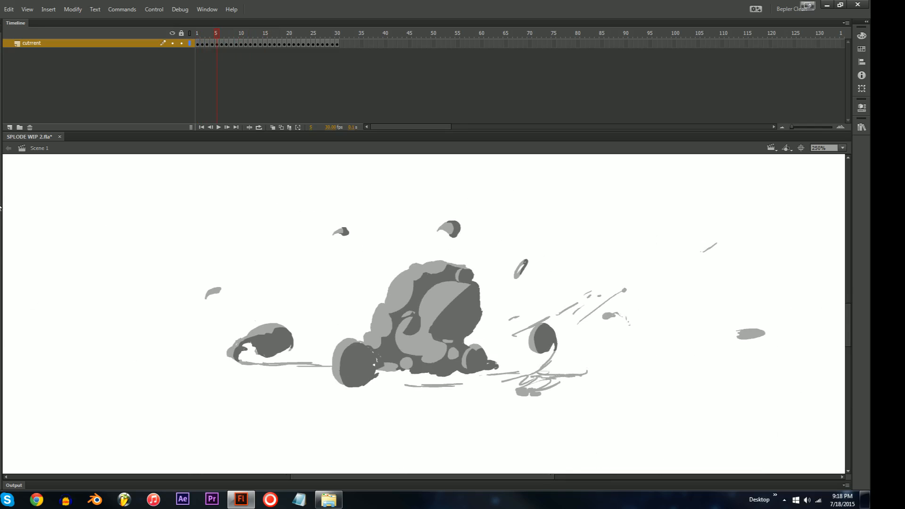
- Choose orange as the paint color for the fire
click(1, 208)
click(121, 307)
click(1, 197)
click(128, 204)
- Add a new layer above the smoke layer and convert all 30 of its frames to blank keyframes
key(ctrl+shift+n)
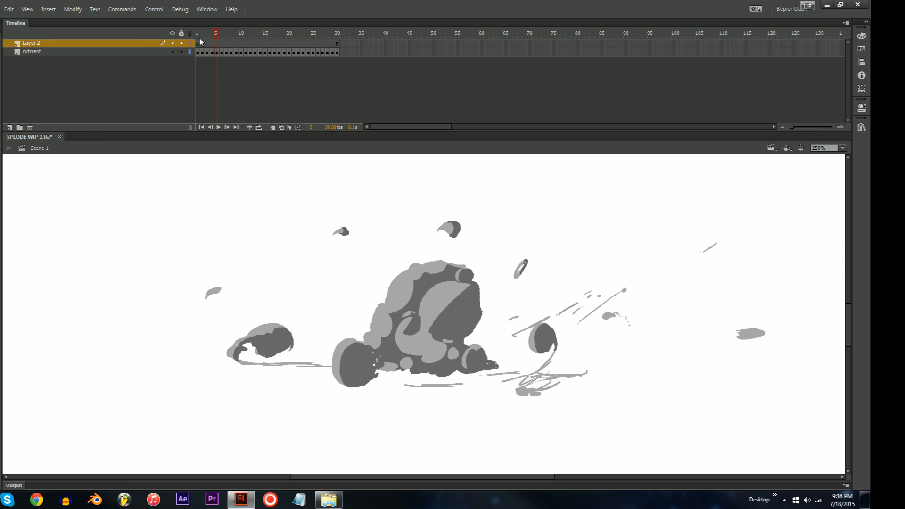
click(146, 44)
key(F7)
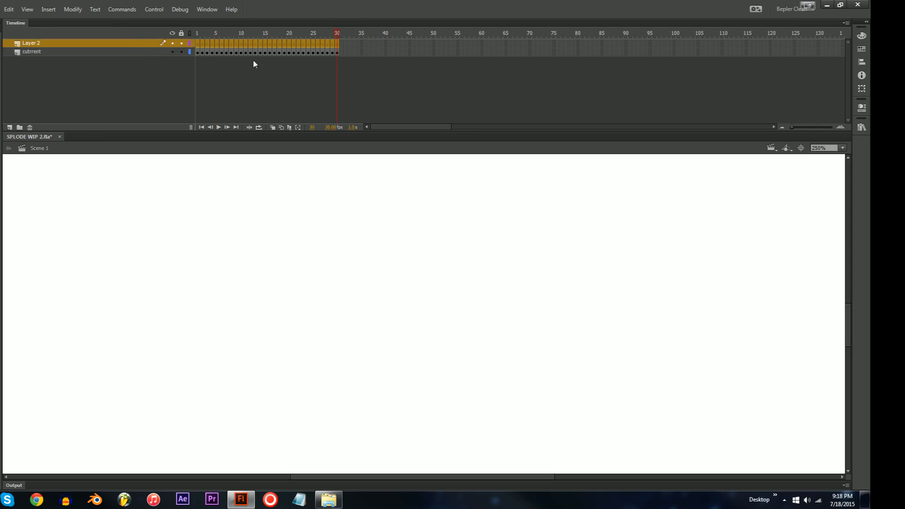
- Add an orange fire spot at the small smoke ball on frame 1 of the new layer
mouse_move(197, 34)
mouse_down()
mouse_move(216, 37)
mouse_move(196, 38)
mouse_up()
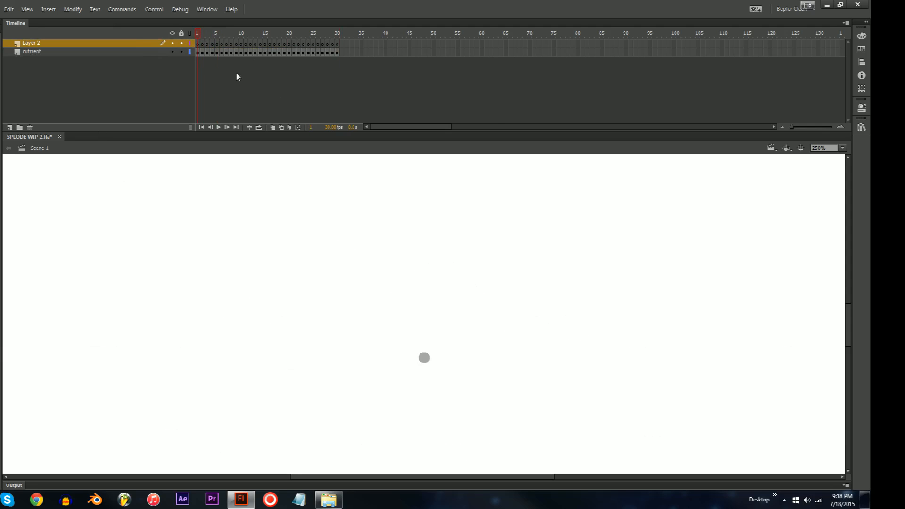
click(424, 358)
key(alt+d)
key(Escape)
key(k)
click(424, 362)
- Brush orange fire strokes over the smoke on frame 2 of the new layer
key(period)
key(b)
key(ctrl+equal)
drag(424, 360, 435, 301)
mouse_move(423, 335)
mouse_down()
mouse_move(415, 345)
mouse_move(436, 327)
mouse_move(404, 345)
mouse_move(445, 349)
mouse_move(433, 362)
mouse_move(446, 368)
mouse_up()
- Paint branching orange fire between the smoke puffs and along the smoke's base on frame 3 of Layer 2
key(period)
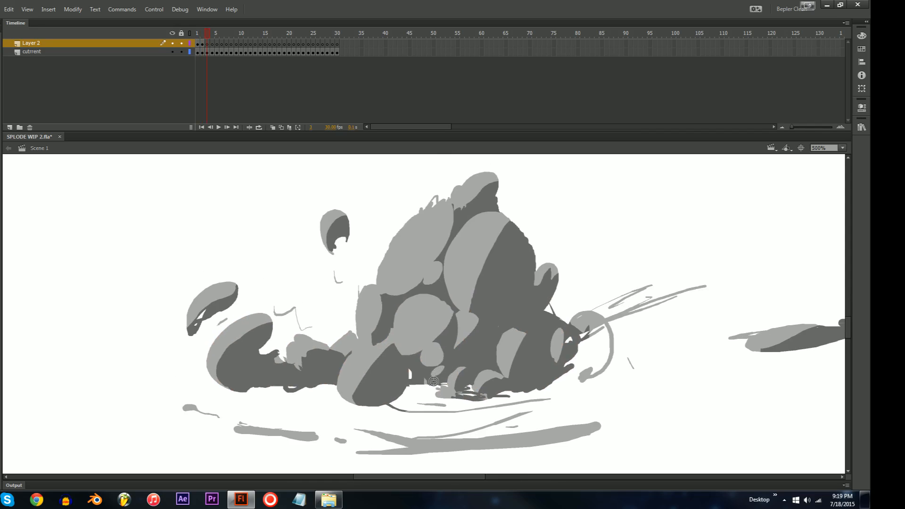
key(ctrl+minus)
drag(427, 348, 432, 344)
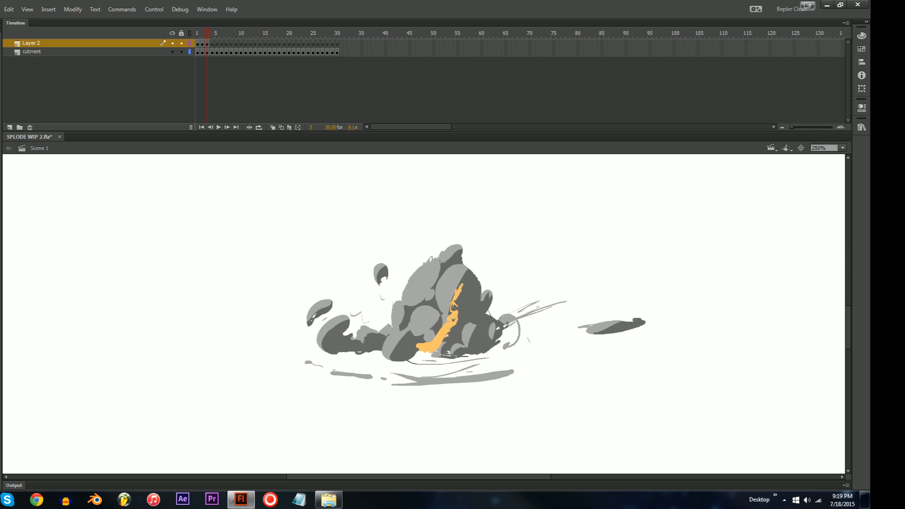
mouse_move(450, 328)
mouse_down()
mouse_move(468, 342)
mouse_move(468, 331)
mouse_move(466, 344)
mouse_move(480, 325)
mouse_move(411, 338)
mouse_up()
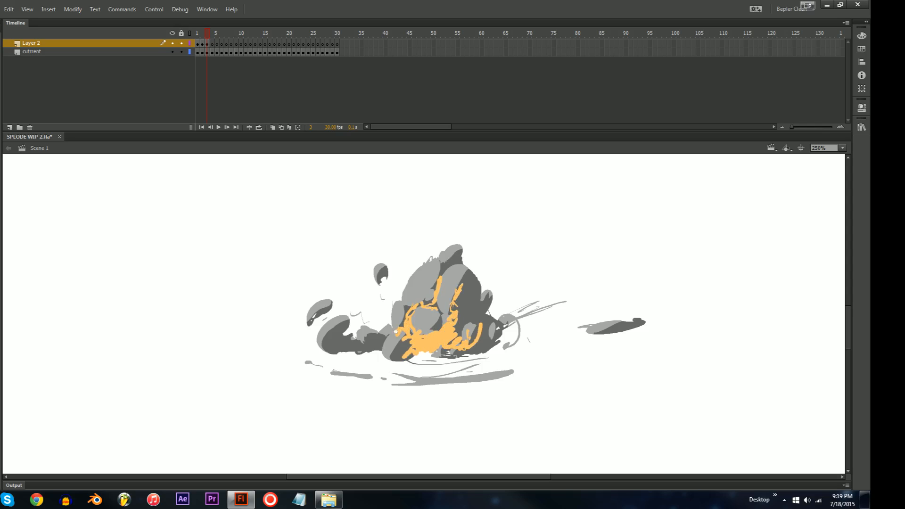
drag(373, 340, 337, 344)
key(ctrl+minus)
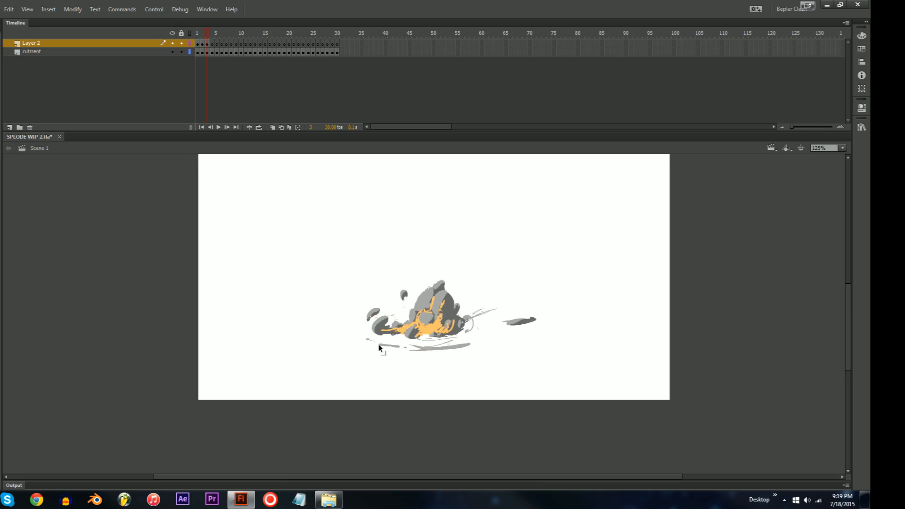
- Paint jagged orange flames rising from the smoke's base on frame 4 of Layer 2, with the smoke layer locked
key(ctrl+equal)
key(ctrl+equal)
mouse_move(488, 278)
mouse_down()
mouse_move(476, 281)
mouse_move(472, 264)
mouse_move(488, 278)
mouse_move(462, 250)
mouse_move(478, 293)
mouse_up()
key(period)
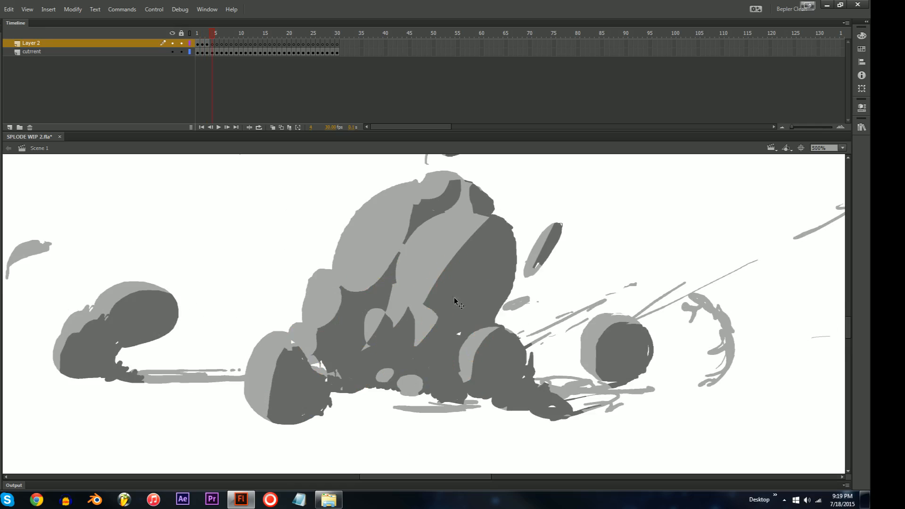
key(ctrl+minus)
mouse_move(410, 333)
mouse_down()
mouse_move(413, 352)
mouse_move(434, 346)
mouse_move(419, 342)
mouse_move(433, 301)
mouse_move(422, 312)
mouse_move(449, 279)
mouse_move(434, 342)
mouse_move(453, 330)
mouse_move(450, 356)
mouse_move(480, 361)
mouse_up()
mouse_move(419, 334)
mouse_down()
mouse_move(402, 350)
mouse_move(397, 342)
mouse_move(415, 316)
mouse_move(401, 307)
mouse_move(420, 257)
mouse_up()
mouse_move(405, 318)
mouse_down()
mouse_move(385, 352)
mouse_move(360, 344)
mouse_move(351, 358)
mouse_move(362, 360)
mouse_move(371, 347)
mouse_move(364, 343)
mouse_move(366, 365)
mouse_move(358, 335)
mouse_move(369, 359)
mouse_up()
key(e)
key(ctrl+z)
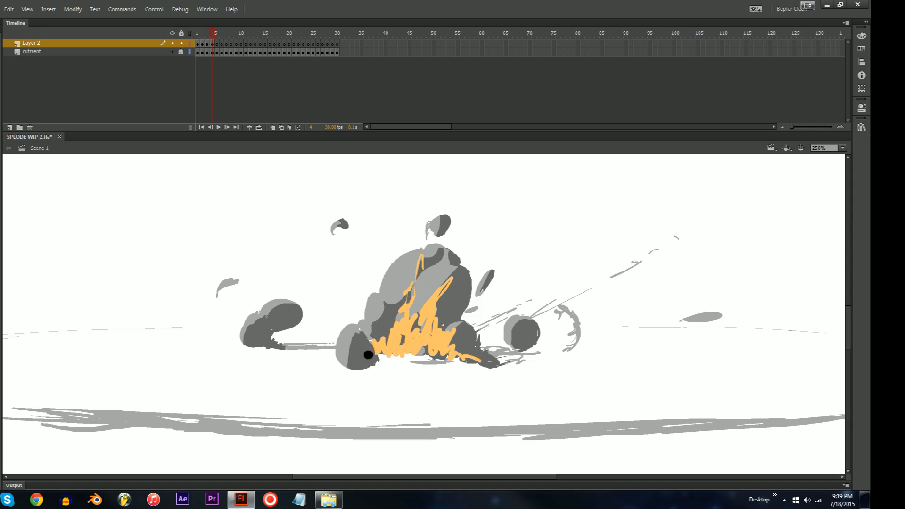
key(b)
key(ctrl+=)
drag(393, 330, 418, 314)
key(.)
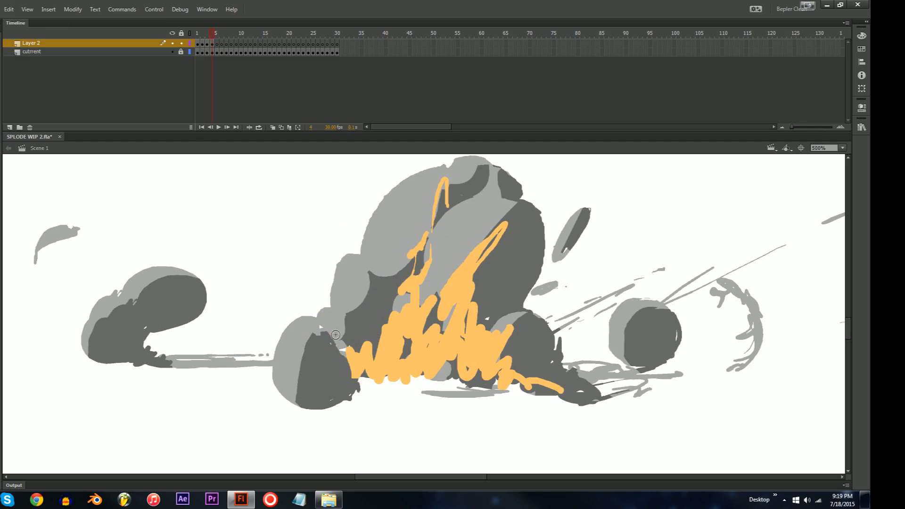
- Paint orange streaks on frame 4 of Layer 2: a curling one beside the front smoke ball and one rising off the smoke's right side
drag(253, 359, 339, 352)
mouse_move(333, 358)
mouse_down()
mouse_move(360, 351)
mouse_move(304, 331)
mouse_up()
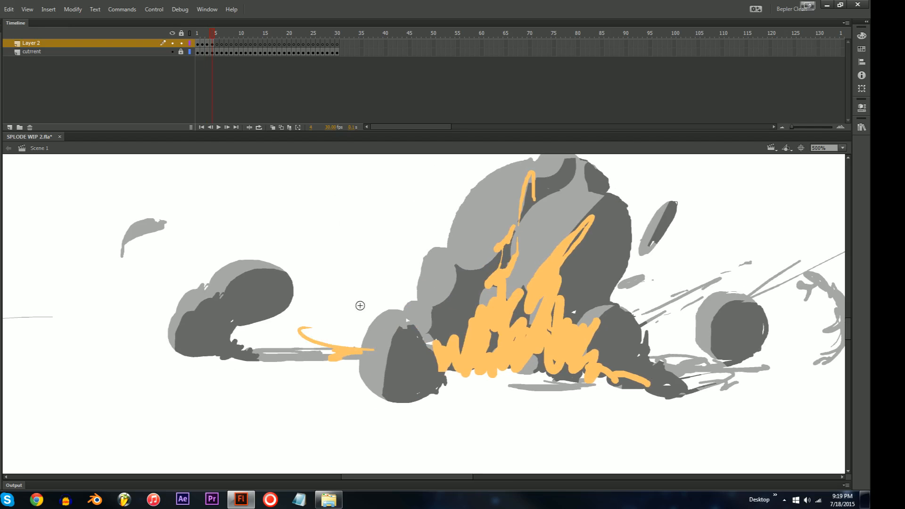
key(comma)
key(ctrl+minus)
key(.)
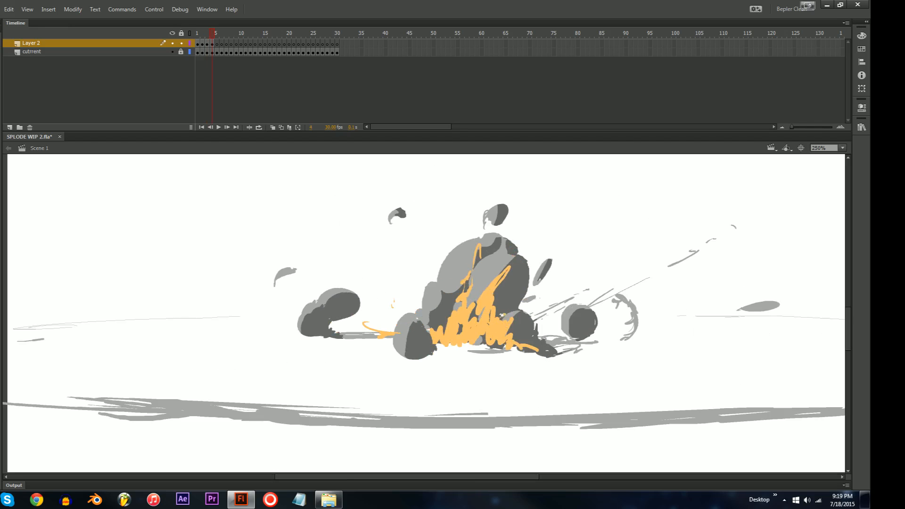
drag(503, 317, 555, 278)
key(.)
key(.)
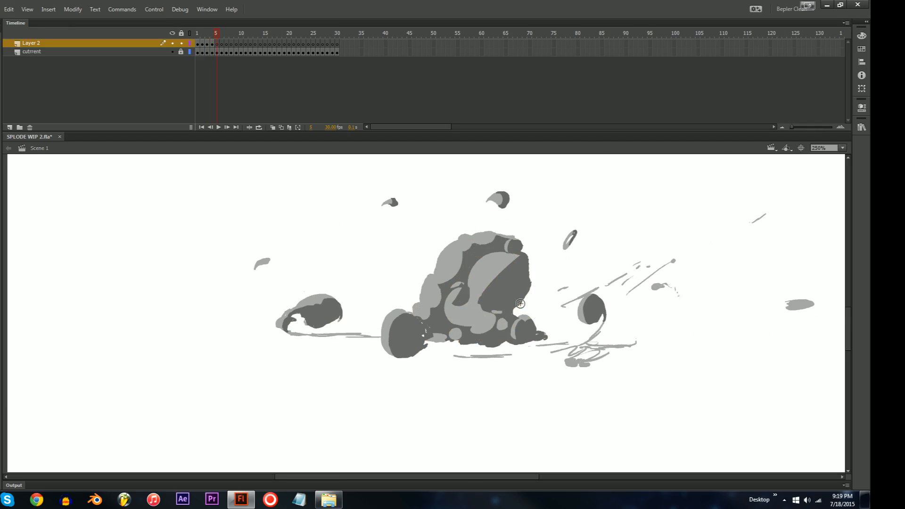
- Paint an orange spot on the large dark smoke puff on frames 5, 6 and 7 of Layer 2
key(ctrl+equal)
key(.)
mouse_move(602, 234)
mouse_down()
mouse_move(612, 232)
mouse_move(589, 271)
mouse_up()
key(.)
key(.)
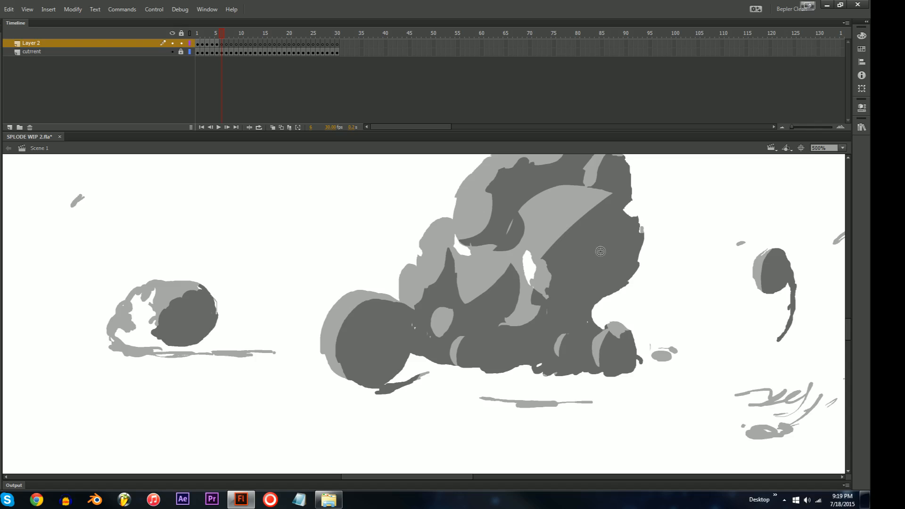
key(.)
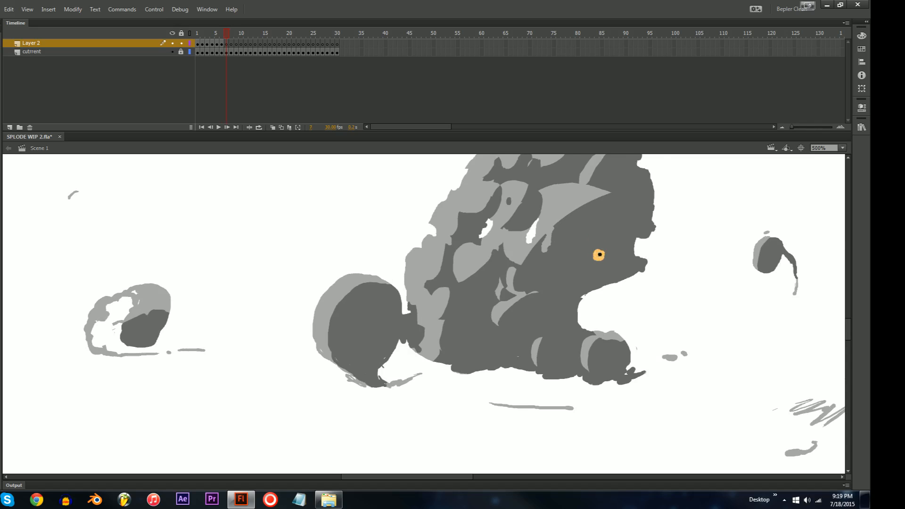
key(.)
key(.)
click(597, 241)
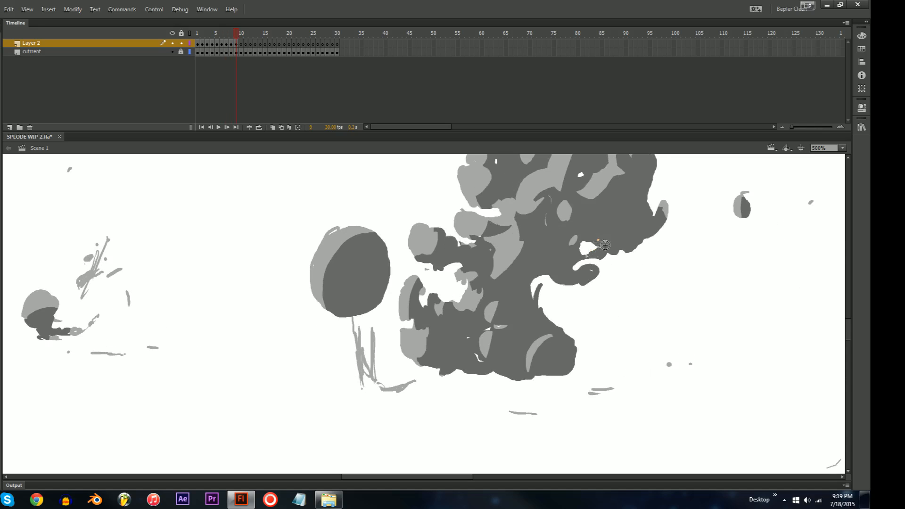
key(.)
key(.)
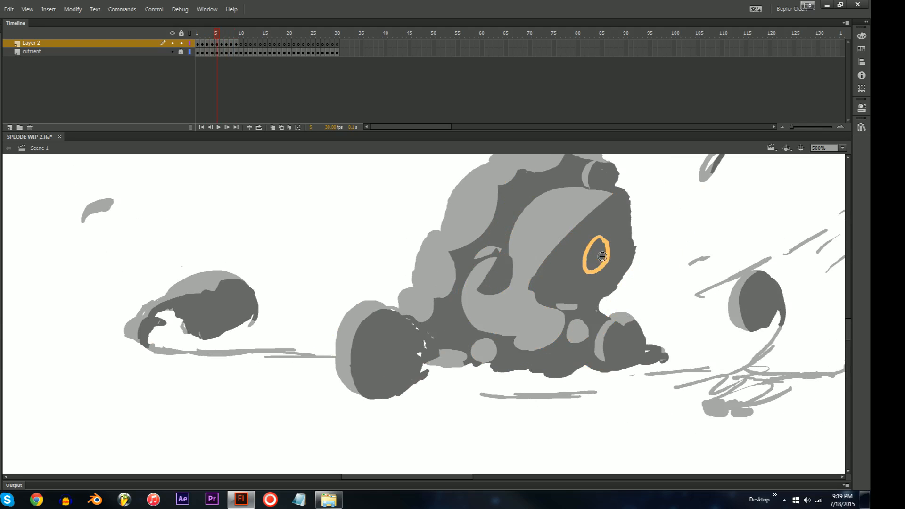
key(.)
key(.)
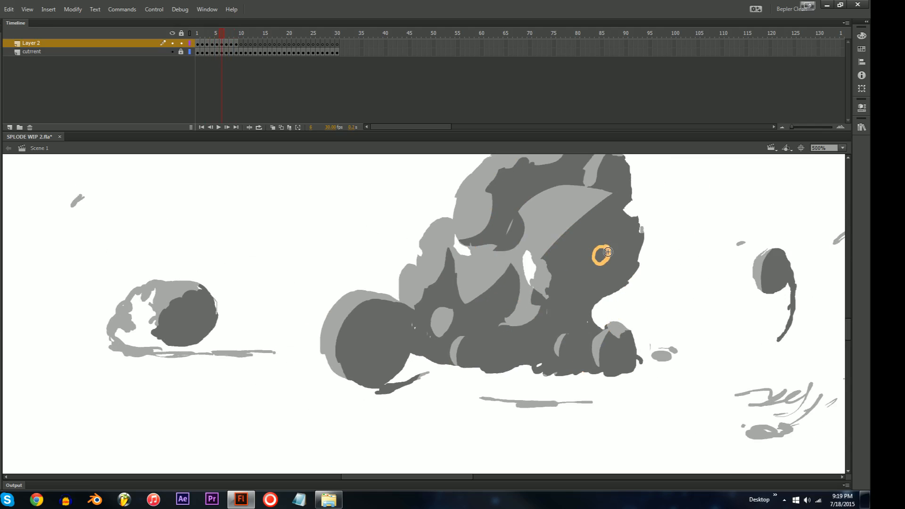
drag(604, 261, 572, 262)
key(.)
key(.)
key(.)
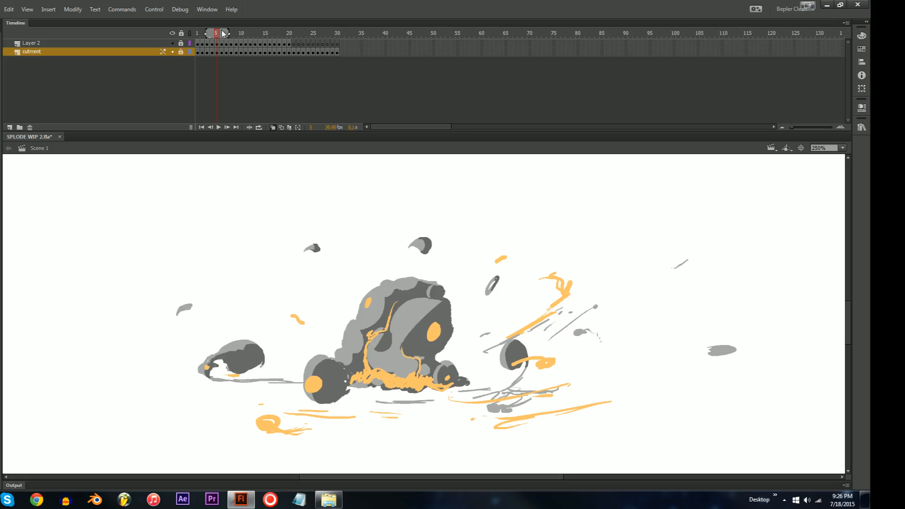
- Go to frame 3 and set the brush fill to salmon red, RGB 255, 116, 116
click(206, 34)
drag(204, 34, 210, 36)
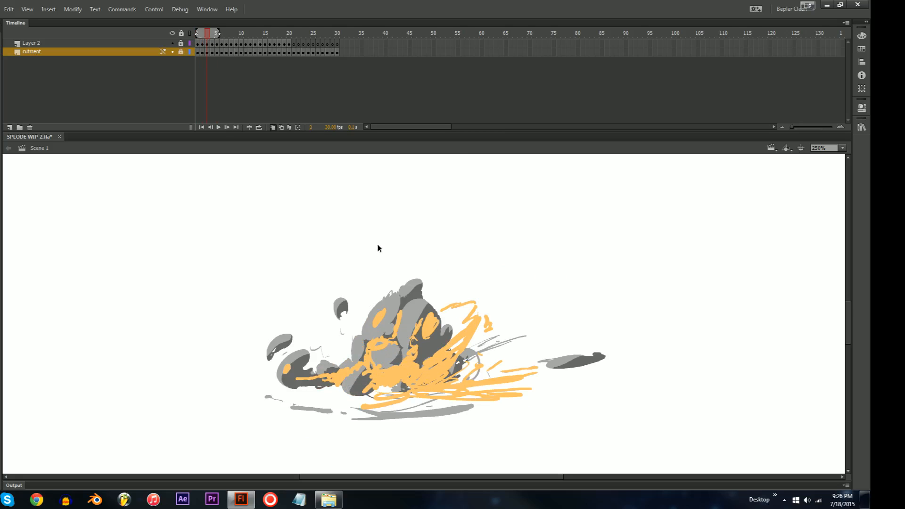
key(ctrl+F3)
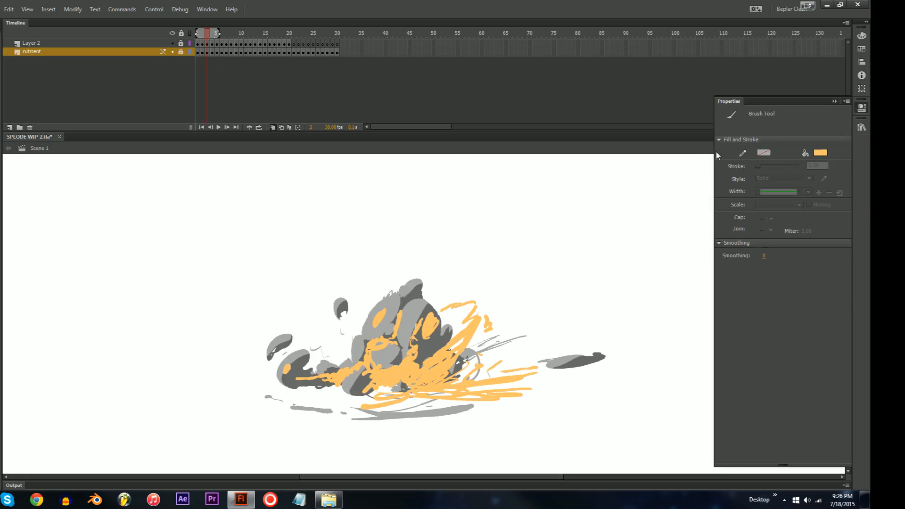
click(861, 35)
drag(744, 94, 740, 92)
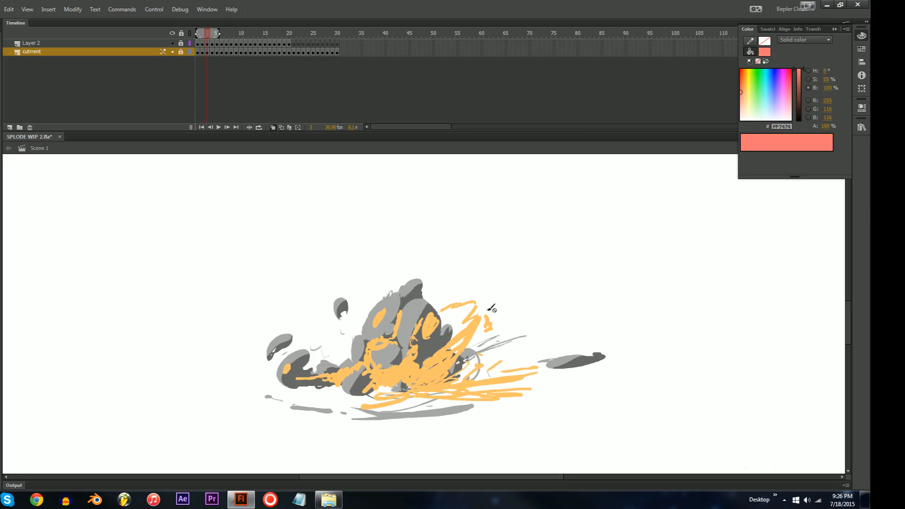
- Unlock Layer 2, then add a new layer above it with separate blank keyframes on about its first 16 frames
click(181, 43)
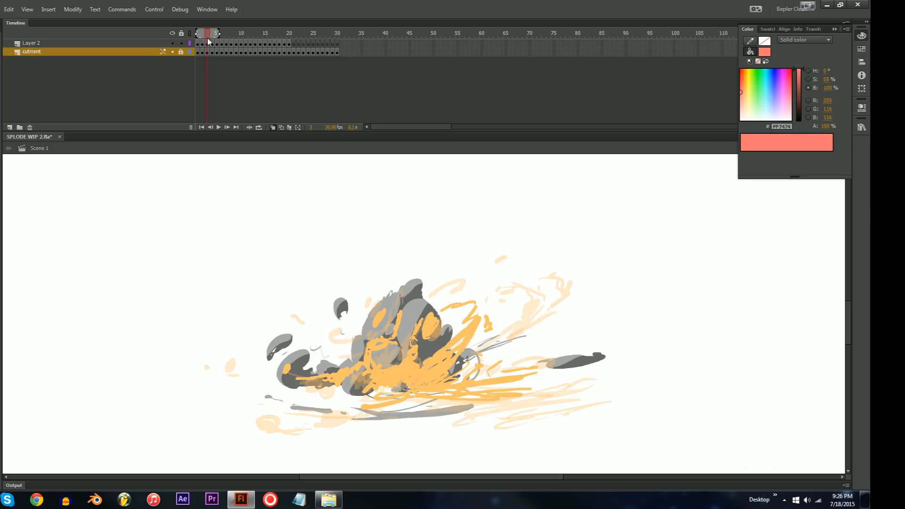
click(9, 128)
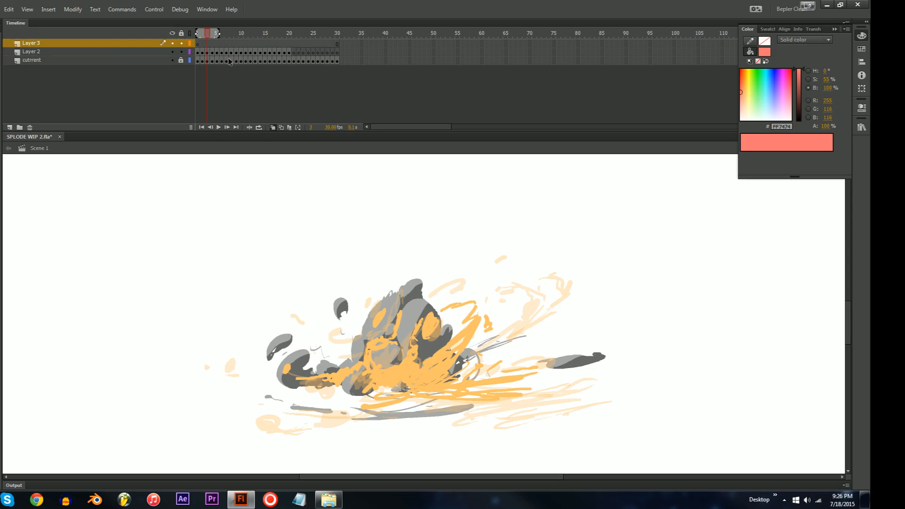
key(.)
key(F7)
key(F7)
key(F7)
key(F7)
key(F7)
key(F7)
key(F7)
key(F7)
key(F7)
key(F7)
key(F7)
key(F7)
key(F7)
key(F7)
key(F7)
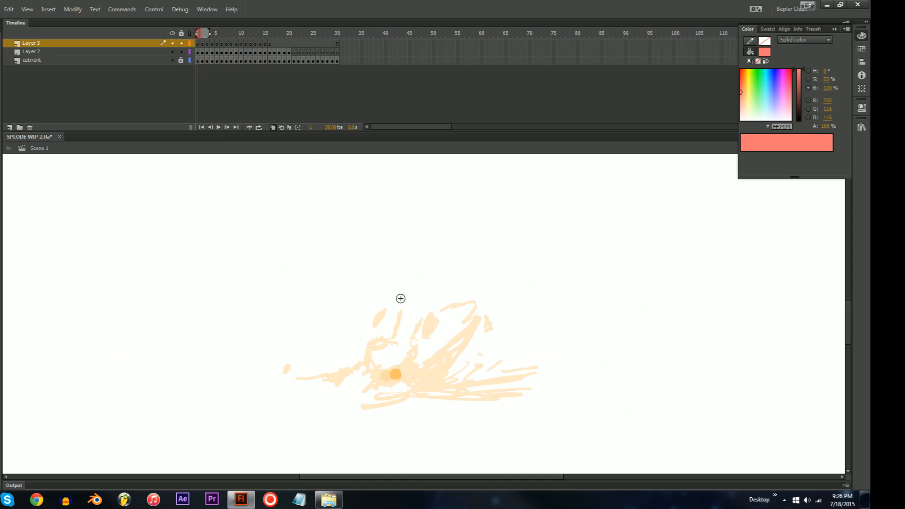
- Set the brush fill to pale yellow, RGB 255, 237, 177
key(.)
click(397, 377)
drag(749, 94, 744, 106)
click(746, 104)
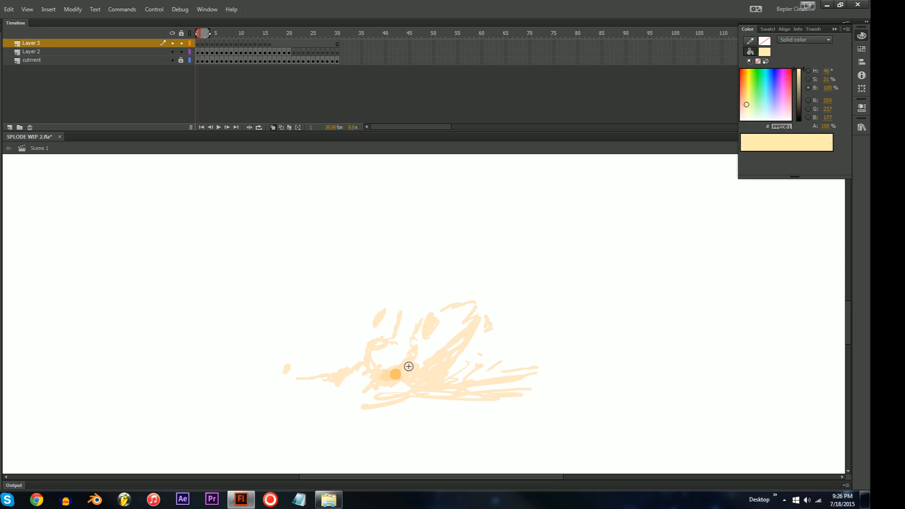
- Paint pale yellow highlights in the fire's base, streaks and puff spots on frame 3 of Layer 3, turning onion skinning off
key(.)
key(.)
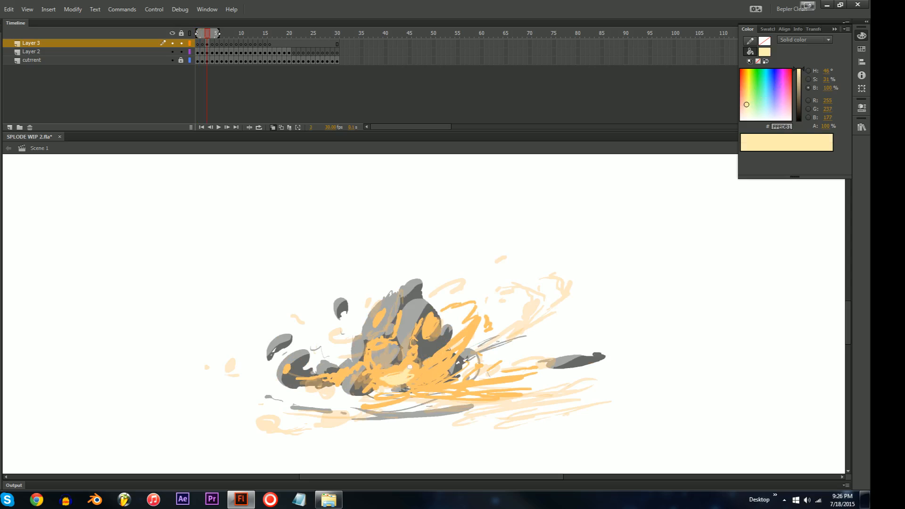
mouse_move(410, 366)
mouse_down()
mouse_move(454, 345)
mouse_move(431, 370)
mouse_move(457, 384)
mouse_up()
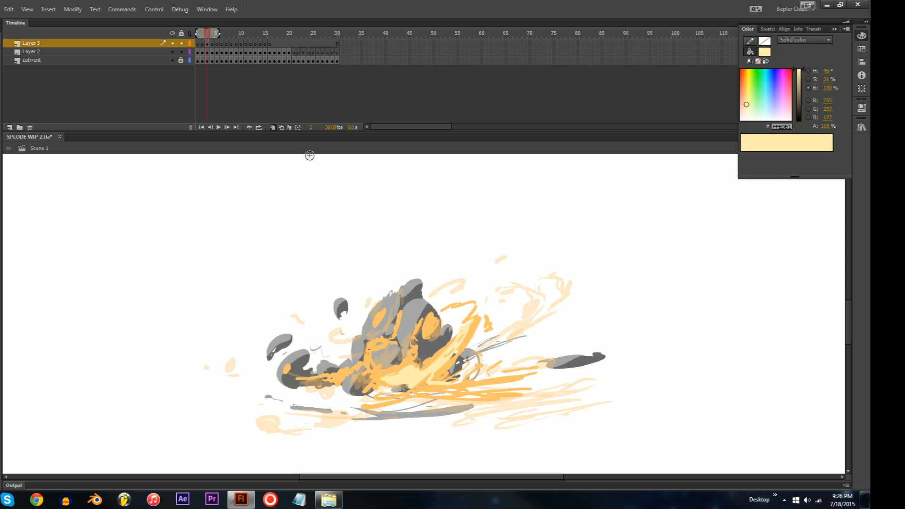
click(272, 127)
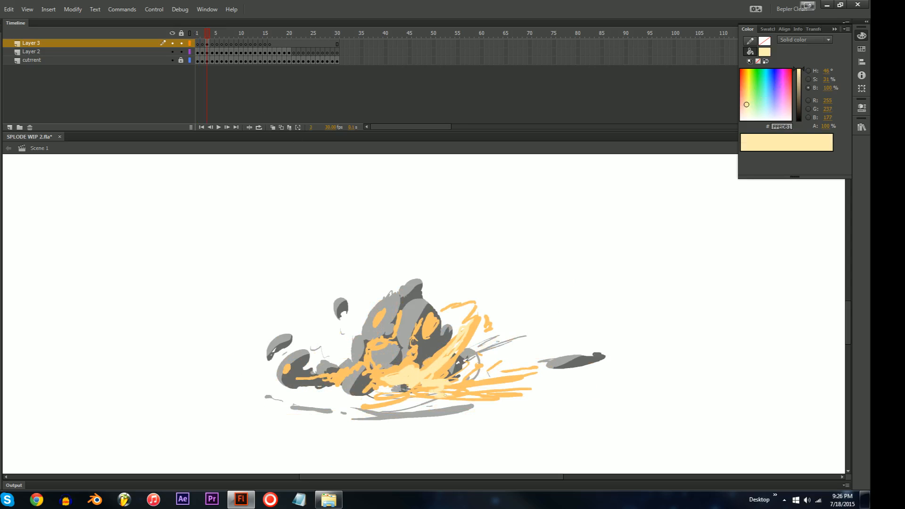
drag(518, 376, 475, 382)
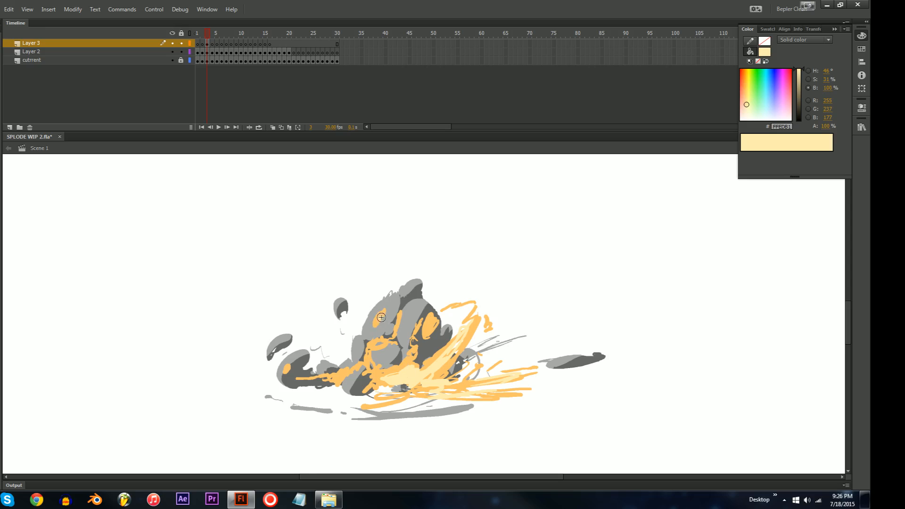
scroll(382, 318, up, 2)
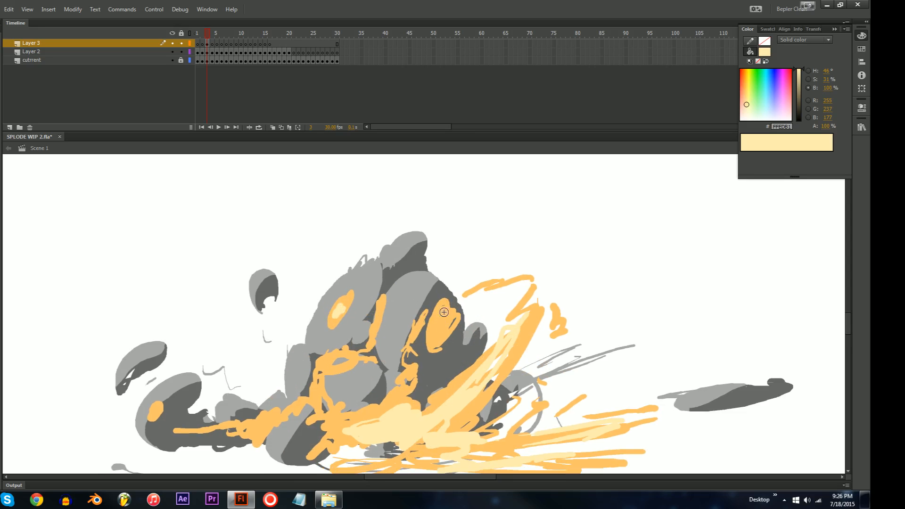
- Dab pale yellow centres into the orange spots on the smoke puffs on frame 4 of Layer 3
key(period)
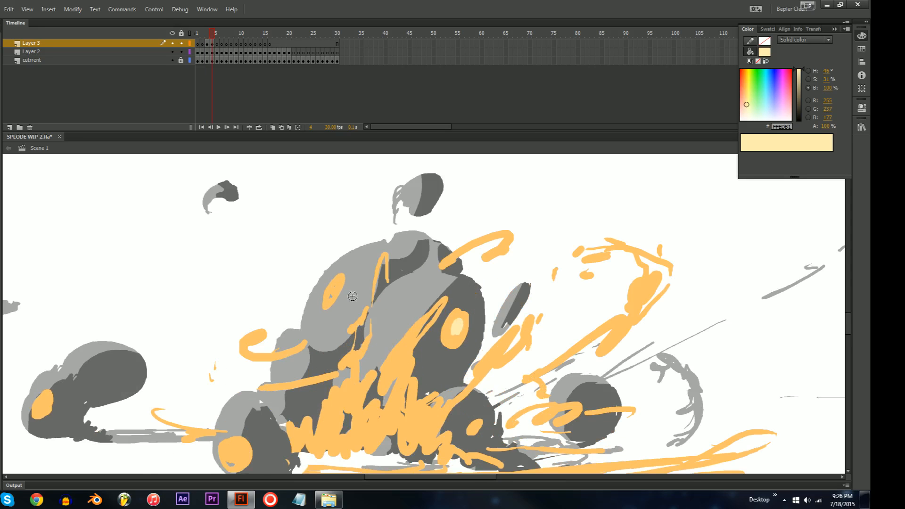
drag(332, 295, 332, 298)
drag(243, 408, 384, 336)
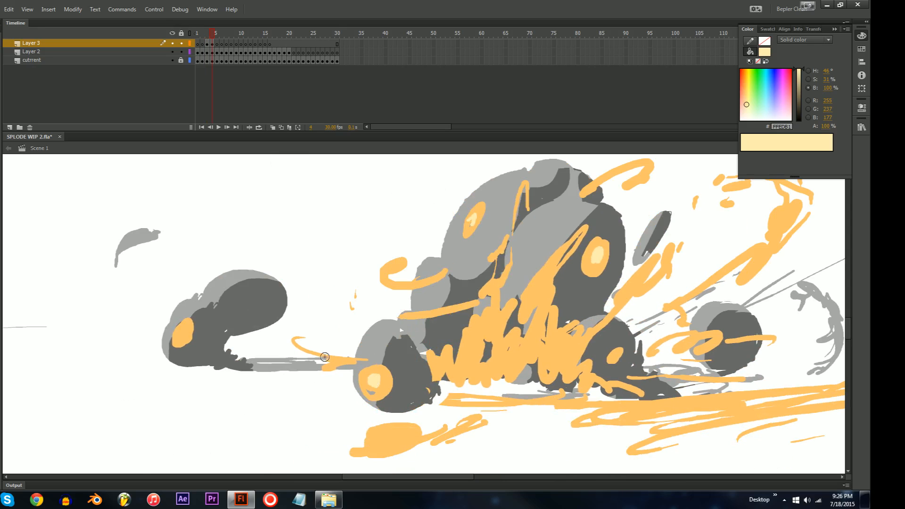
- Brush pale yellow along the branching fire at the smoke's left side on frame 3 of Layer 3
key(period)
key(comma)
key(comma)
key(period)
mouse_move(539, 352)
mouse_down()
mouse_move(506, 357)
mouse_move(470, 343)
mouse_move(459, 326)
mouse_move(462, 297)
mouse_up()
key(comma)
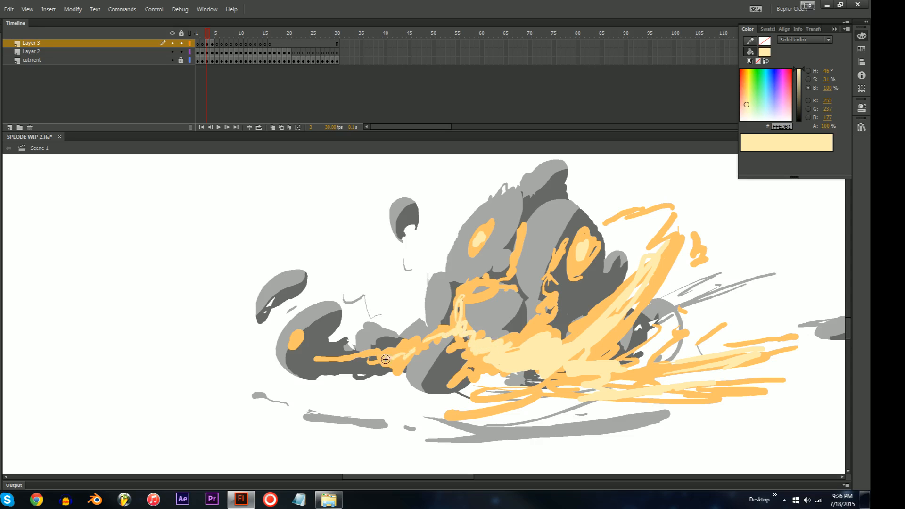
- Paint pale yellow cores inside the jagged flames and the ground streaks on frame 4 of Layer 3
key(period)
key(comma)
key(period)
mouse_move(504, 351)
mouse_down()
mouse_move(473, 348)
mouse_move(443, 365)
mouse_move(478, 341)
mouse_move(487, 319)
mouse_move(482, 346)
mouse_move(496, 285)
mouse_move(496, 333)
mouse_move(471, 357)
mouse_move(511, 336)
mouse_move(509, 358)
mouse_move(532, 343)
mouse_move(524, 313)
mouse_move(551, 348)
mouse_move(549, 367)
mouse_move(574, 341)
mouse_move(576, 366)
mouse_move(585, 332)
mouse_move(630, 282)
mouse_move(655, 276)
mouse_up()
key(comma)
key(period)
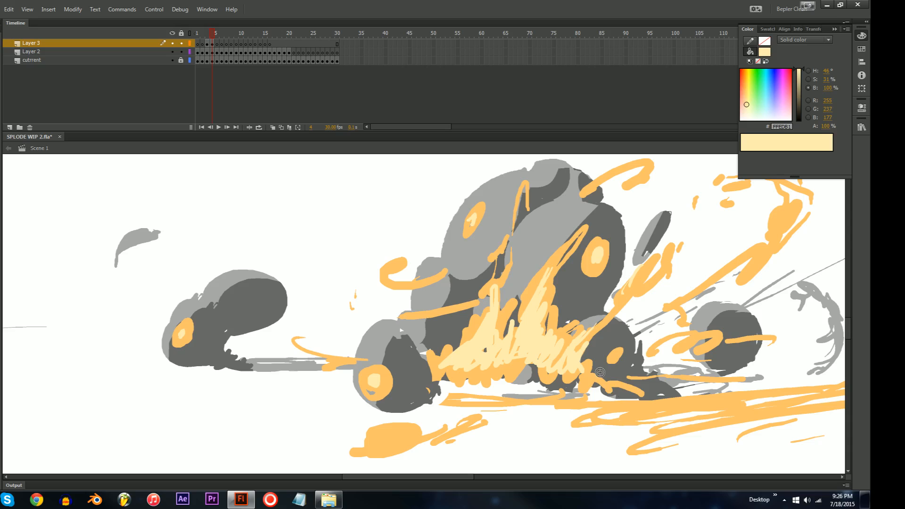
key(ctrl+minus)
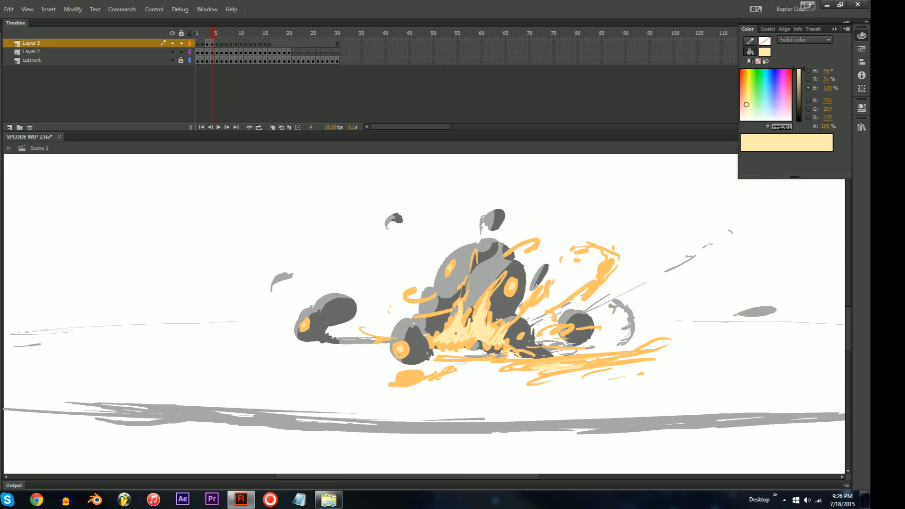
scroll(589, 353, right, 2)
scroll(565, 325, up, 1)
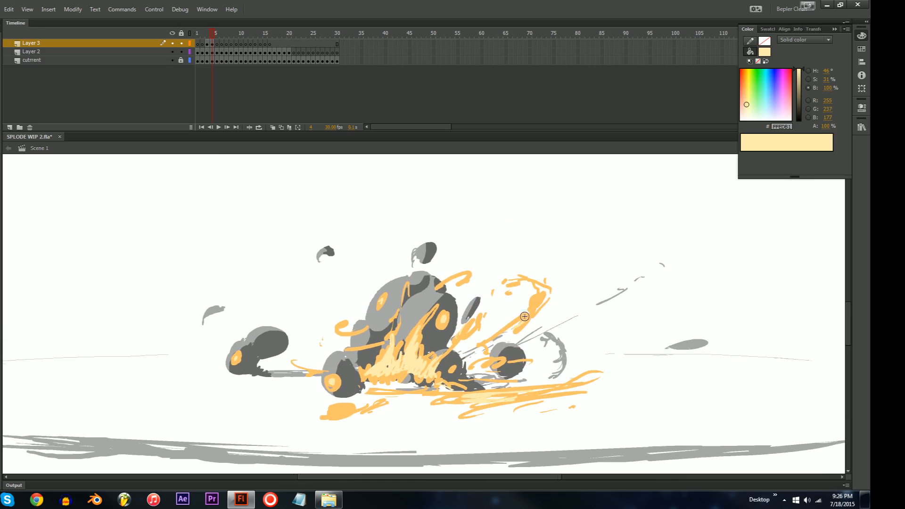
- Add pale yellow centres to the orange spots on the large dark puff and front smoke ball on frame 5 of Layer 3
key(comma)
key(period)
key(period)
scroll(332, 377, up, 2)
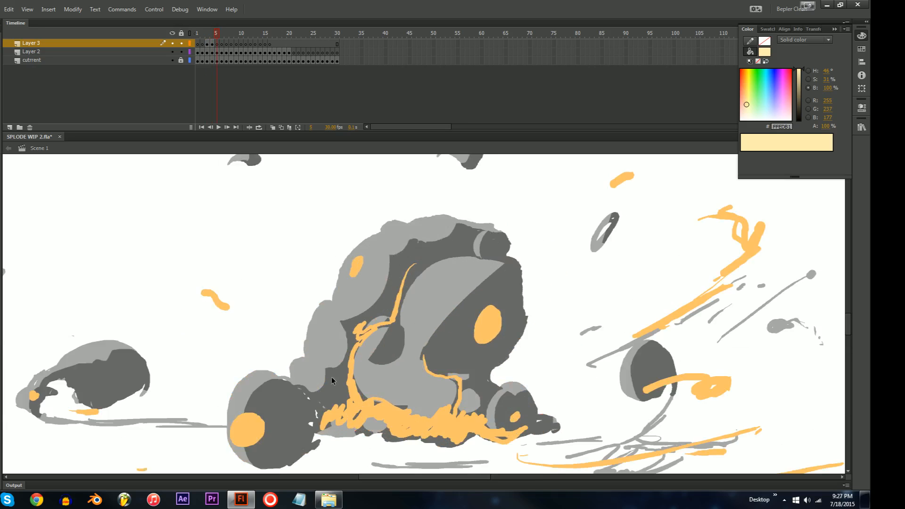
click(598, 284)
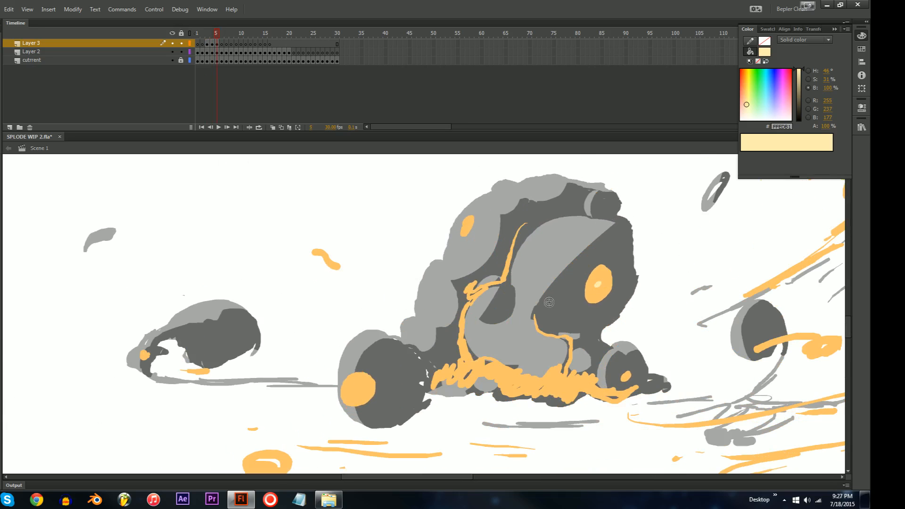
key(comma)
key(period)
key(period)
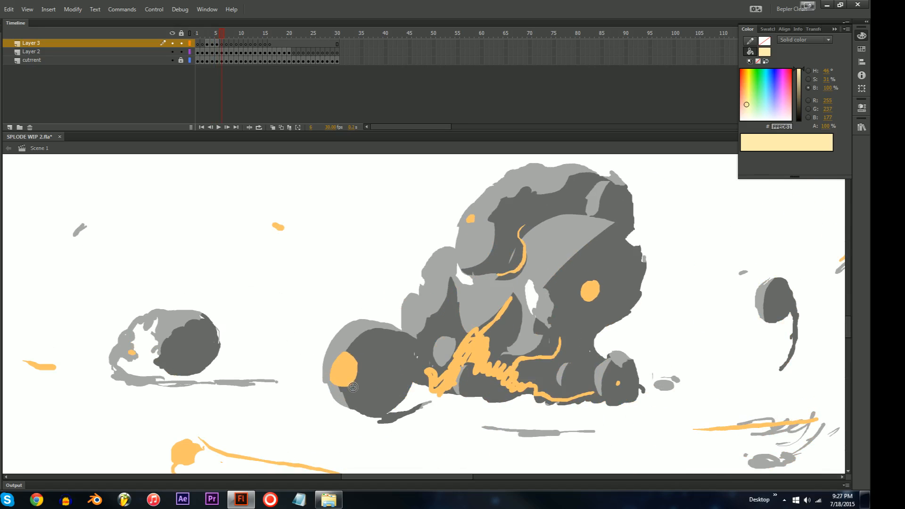
key(period)
key(comma)
key(comma)
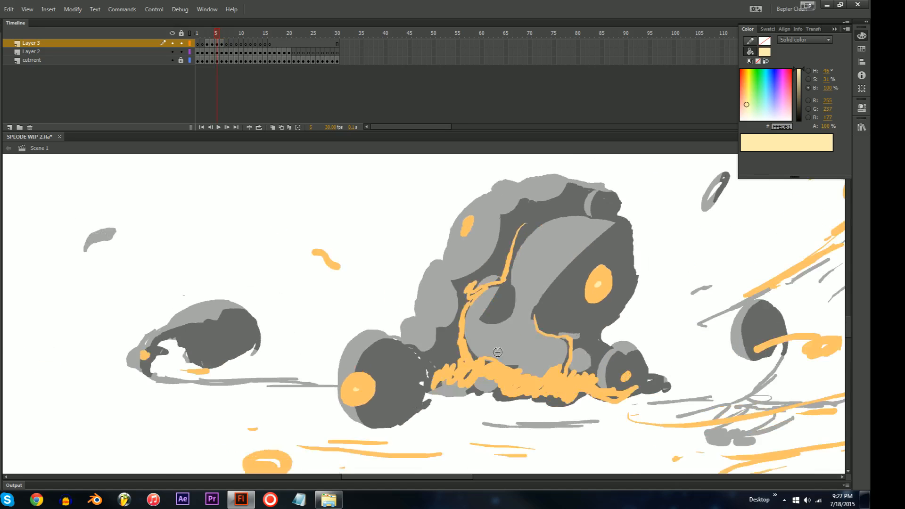
- Brush a wavy pale yellow highlight through the orange fire along the smoke's base on frame 5 of Layer 3
key(comma)
key(period)
mouse_move(470, 375)
mouse_down()
mouse_move(465, 355)
mouse_move(526, 387)
mouse_move(558, 388)
mouse_move(563, 378)
mouse_move(589, 387)
mouse_up()
- Paint pale yellow highlights in the jagged orange fire at the smoke's base on frame 6 of Layer 3, comparing it with frame 5
key(period)
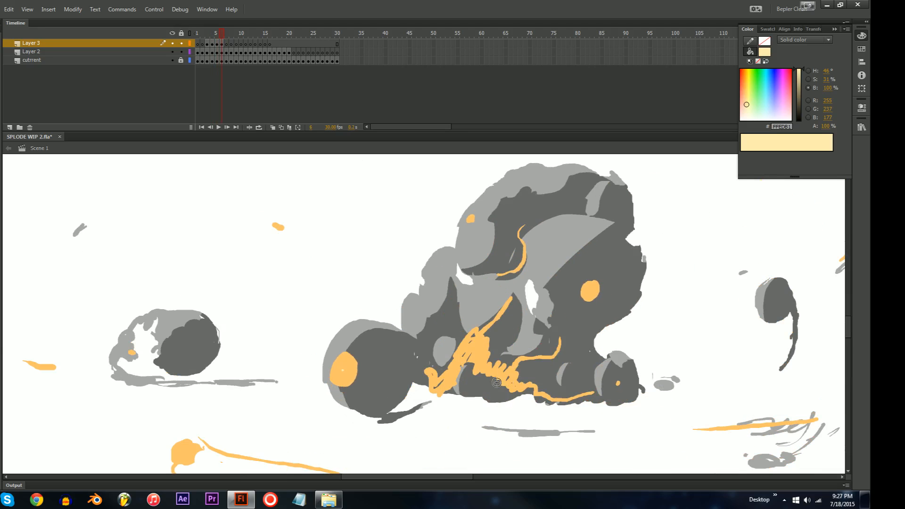
mouse_move(478, 364)
mouse_down()
mouse_move(485, 353)
mouse_move(507, 375)
mouse_up()
key(comma)
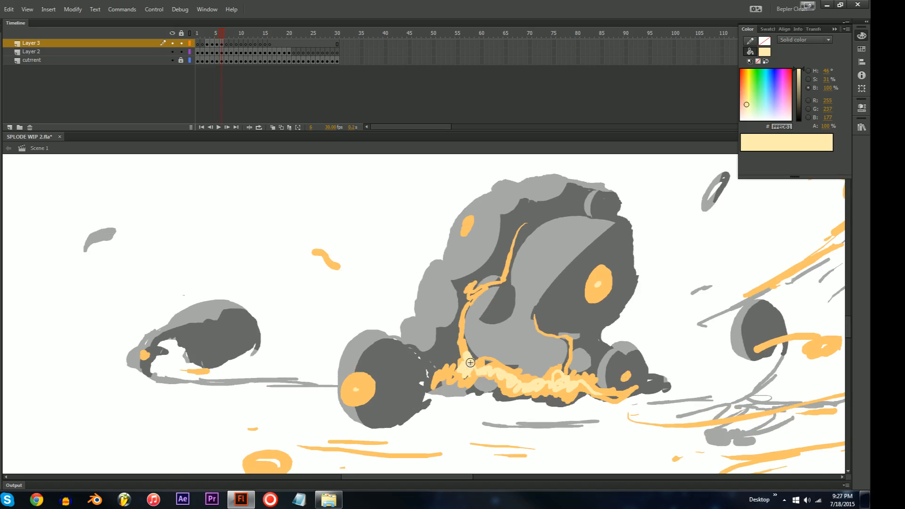
key(period)
key(ctrl+minus)
key(ctrl+minus)
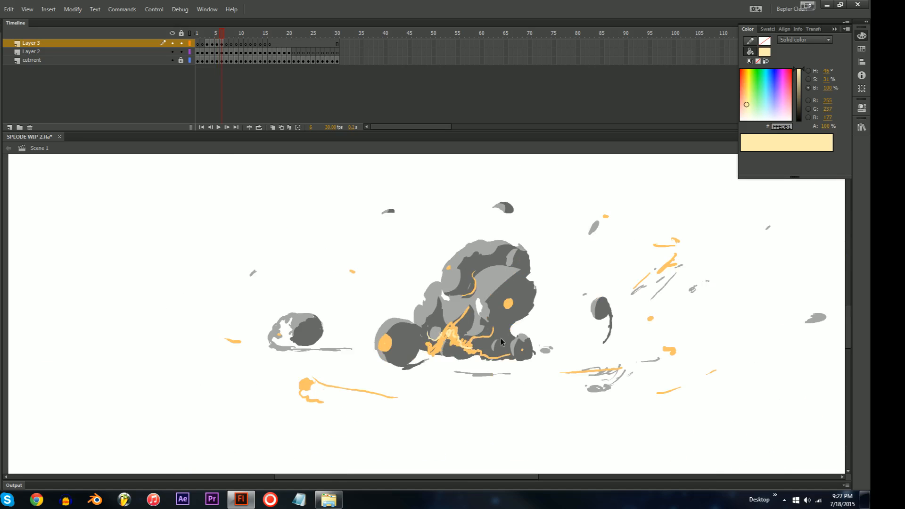
key(ctrl+equal)
key(ctrl+equal)
key(comma)
key(period)
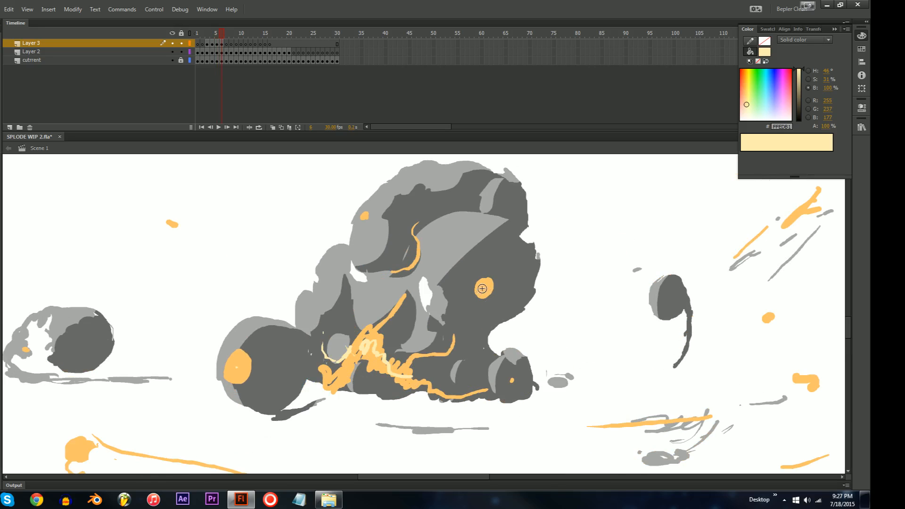
- Compare frames 5 and 6, and play back and scrub the whole animation to check the fire highlights
key(comma)
key(period)
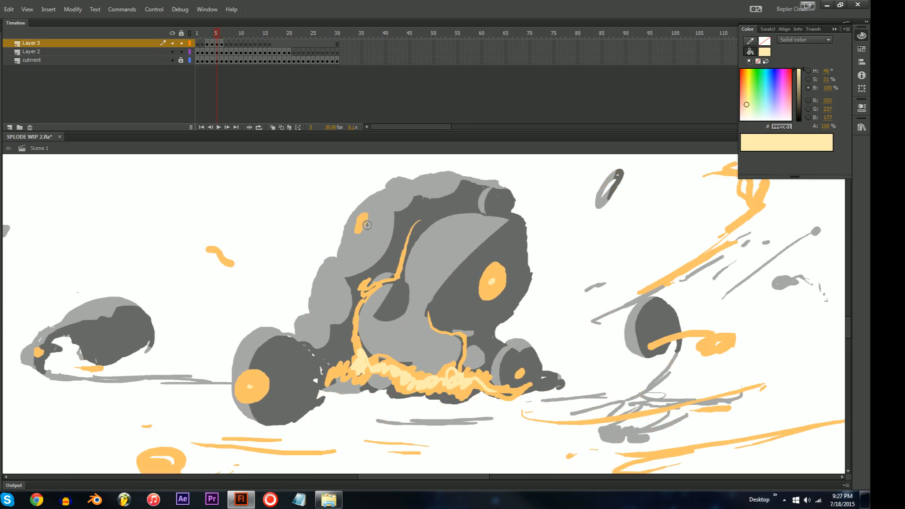
key(ctrl+minus)
key(ctrl+minus)
key(ctrl+equal)
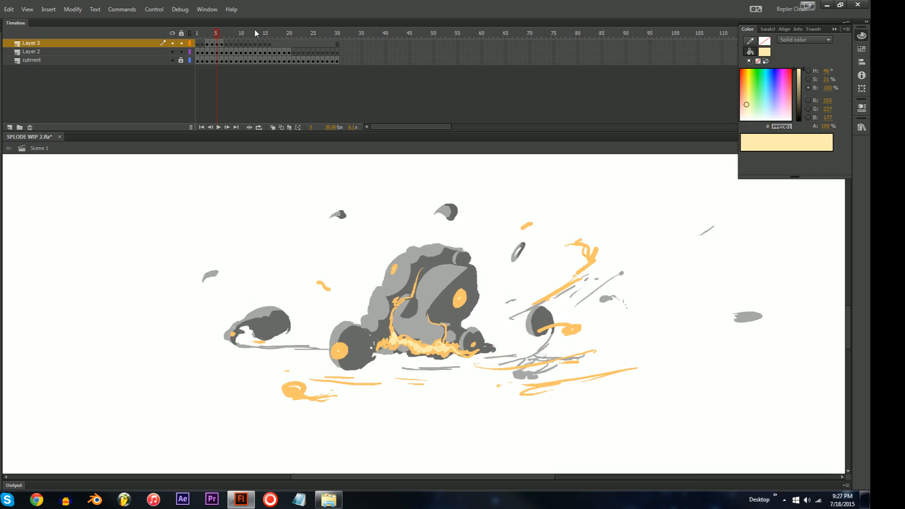
drag(234, 33, 179, 47)
key(Return)
key(ctrl+minus)
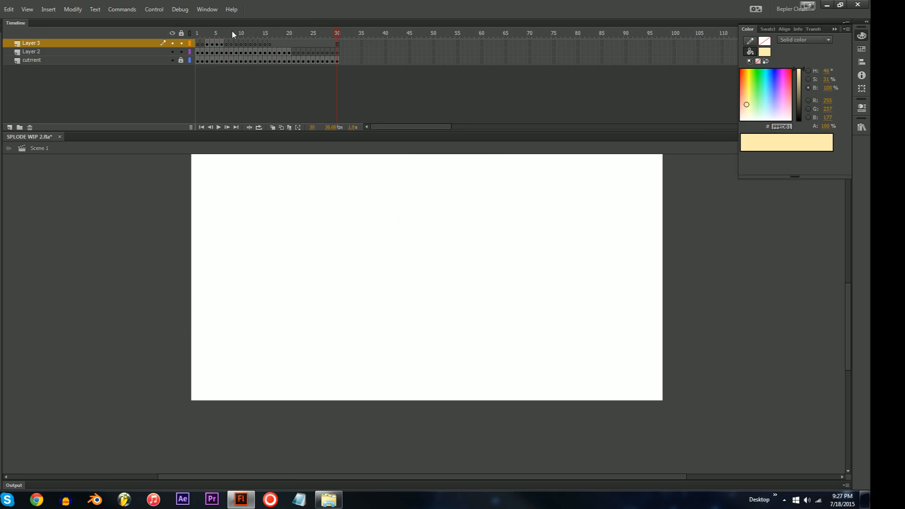
drag(235, 33, 207, 35)
key(ctrl+minus)
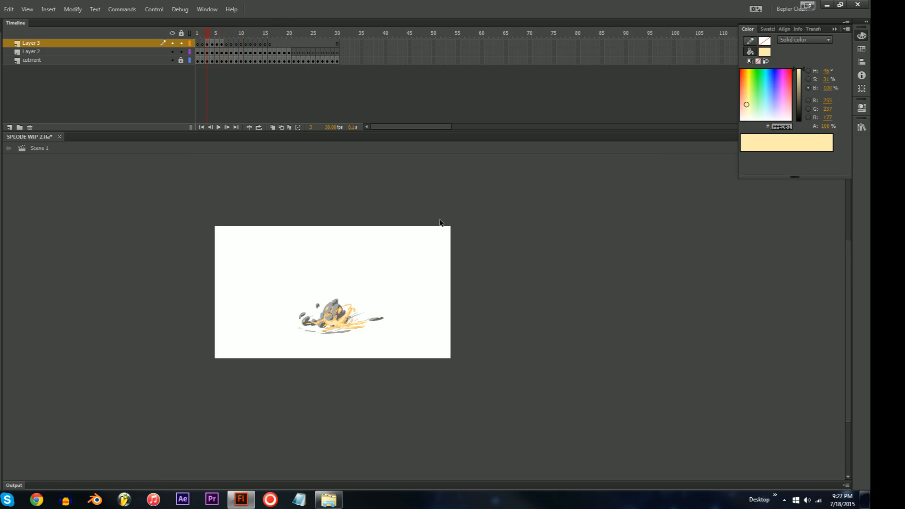
key(ctrl+equal)
key(ctrl+equal)
drag(481, 227, 498, 215)
key(ctrl+minus)
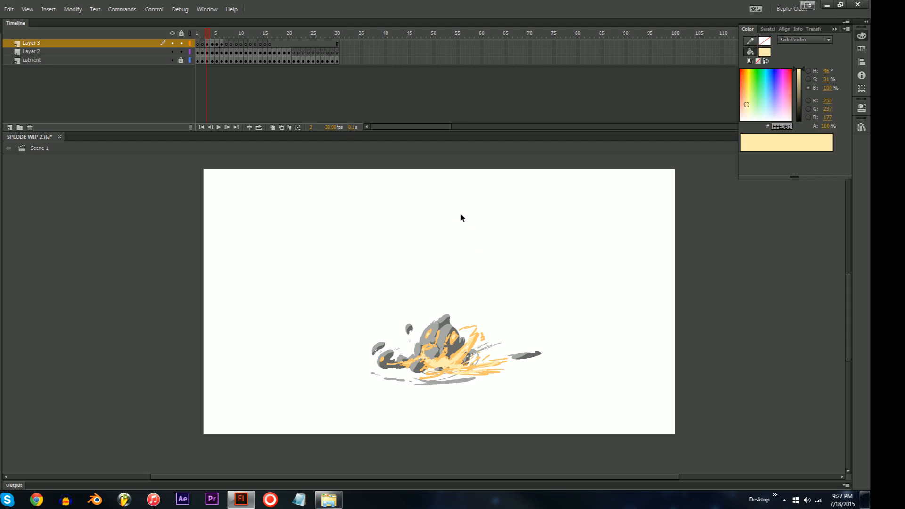
- Save the file and cut frames 1 to 30 from Layer 3 and Layer 2
key(ctrl+s)
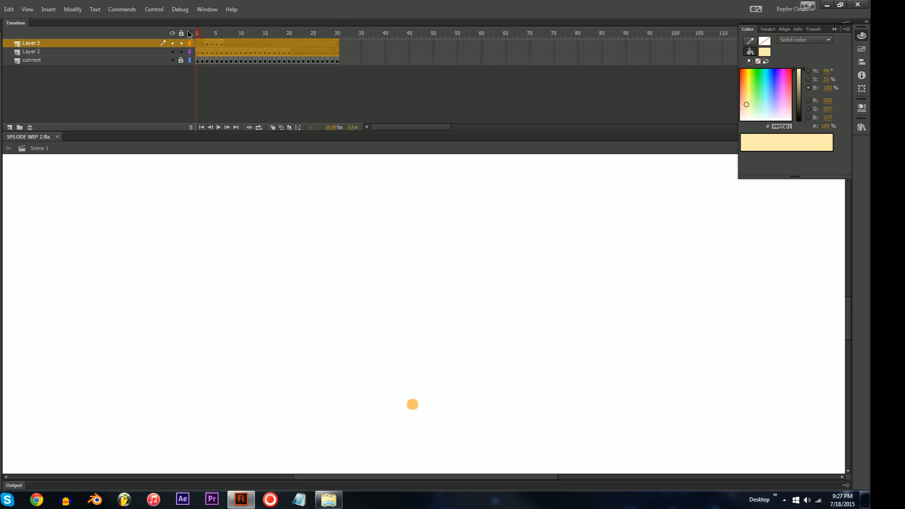
right_click(234, 49)
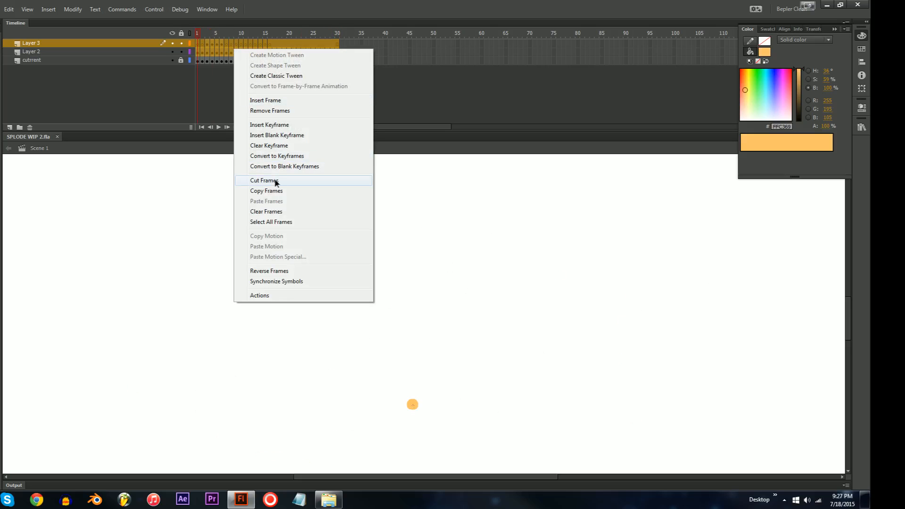
click(276, 181)
- Brush a short placeholder stroke on frame 1 of Layer 3 and convert it to a Graphic symbol named Fire
key(ctrl+minus)
drag(398, 308, 366, 283)
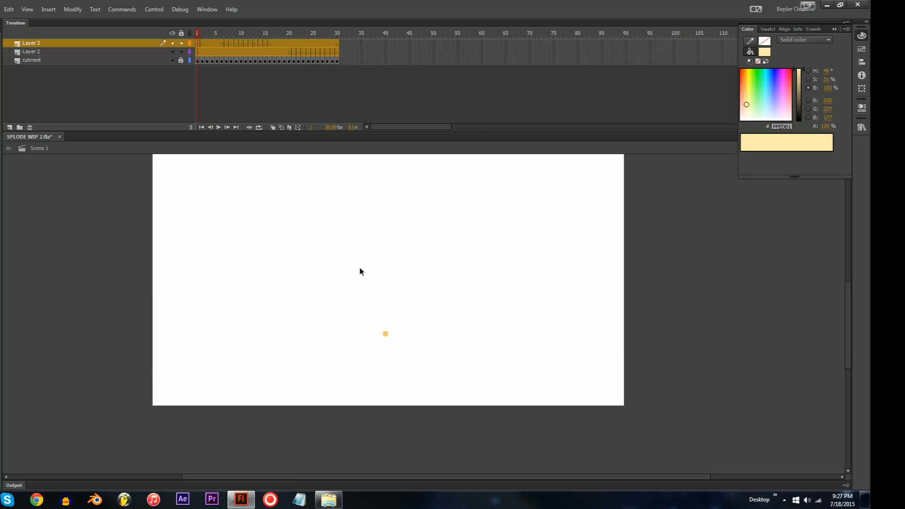
drag(419, 235, 375, 311)
key(F8)
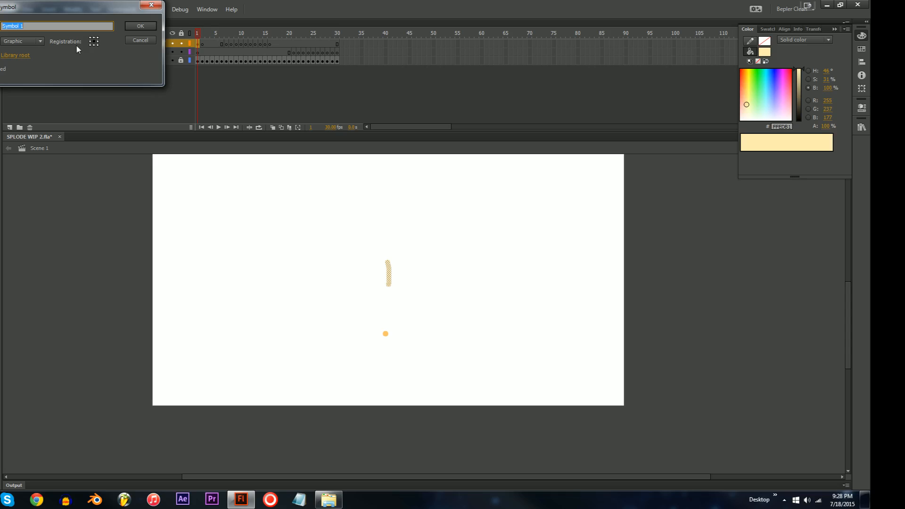
text(Fir)
key(Return)
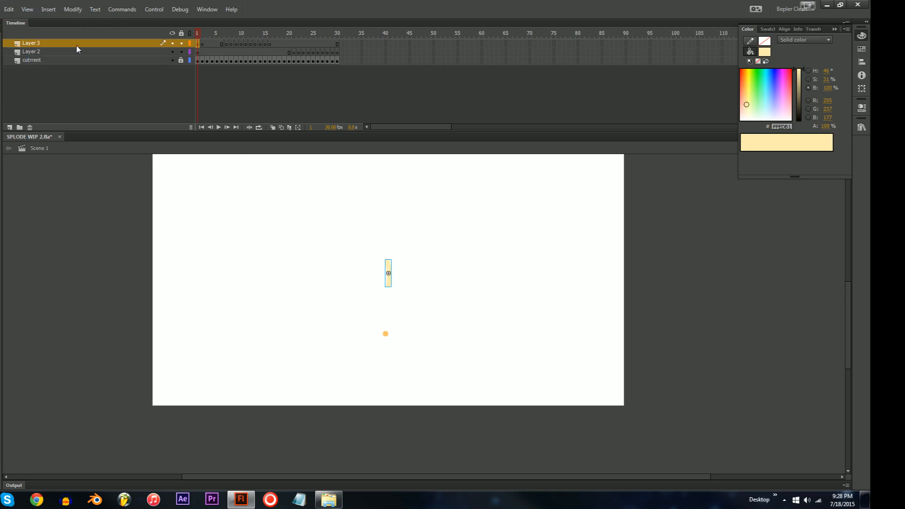
- Paste the cut fire frames into the Fire symbol's timeline, replacing the placeholder stroke, and return to Scene 1
double_click(390, 270)
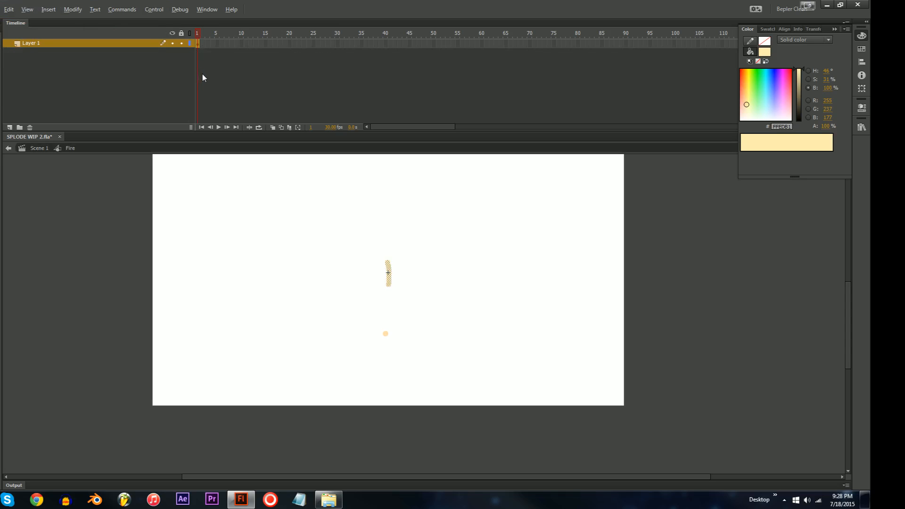
key(ctrl+alt+v)
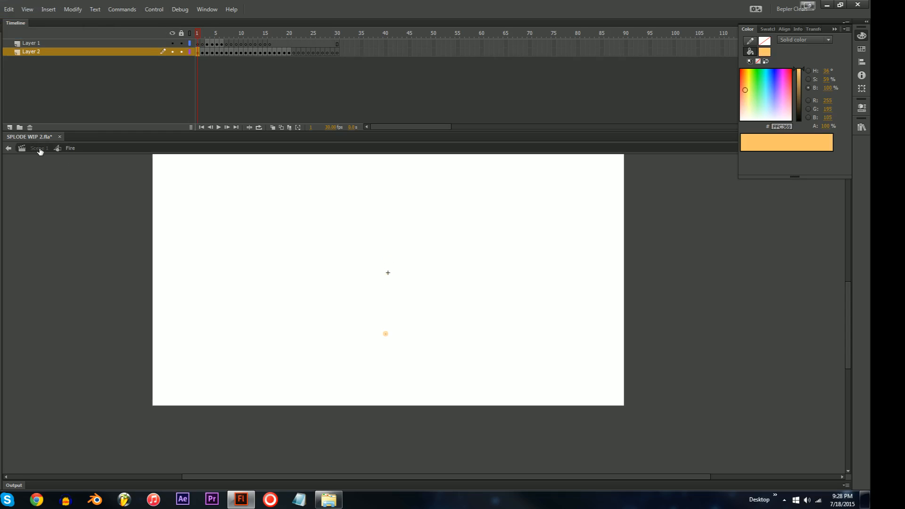
click(40, 149)
key(ctrl+=)
drag(436, 286, 408, 301)
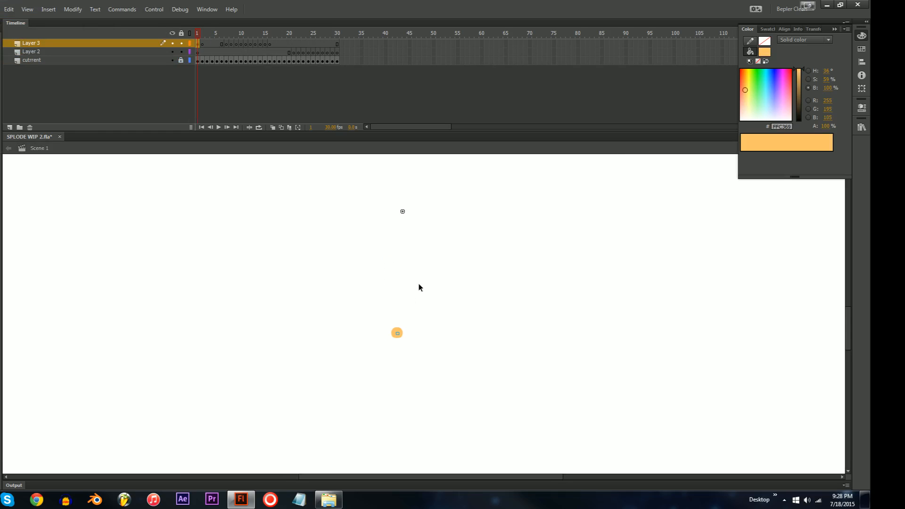
- Clear the leftover keyframes on Layers 3 and 2, keep Layer 2 running through frame 30, and delete Layer 3
key(period)
key(period)
key(period)
key(period)
key(ctrl+minus)
key(ctrl+minus)
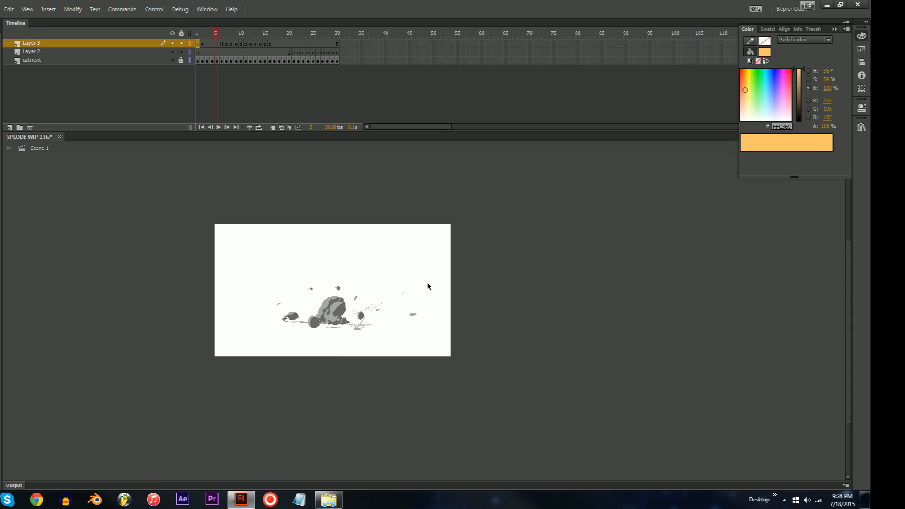
key(ctrl+1)
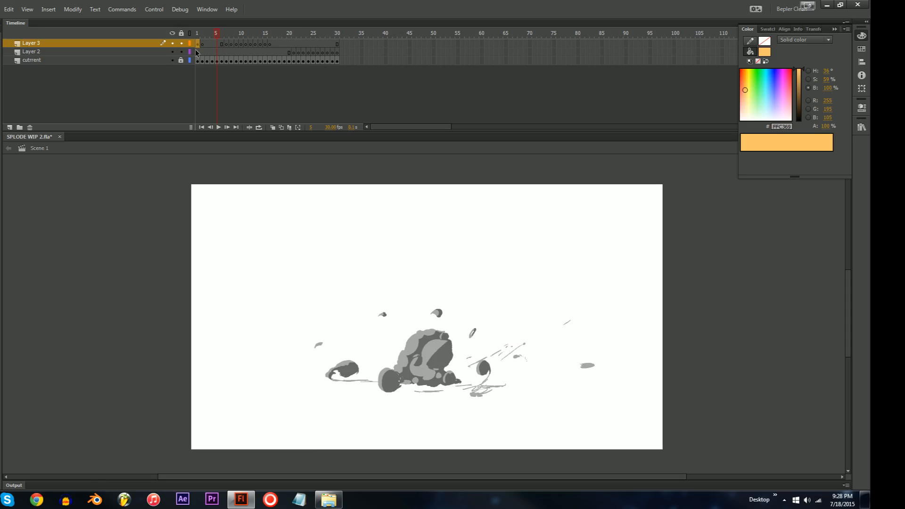
drag(196, 53, 270, 43)
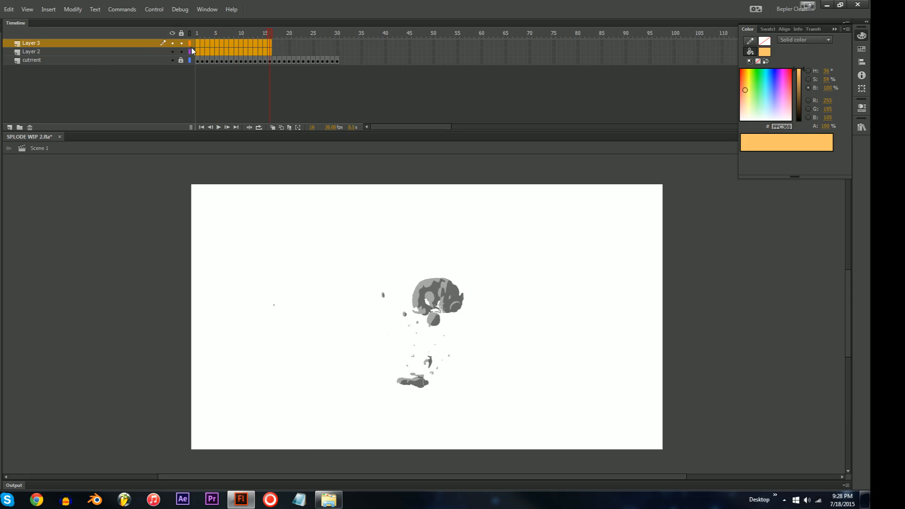
click(284, 44)
click(337, 53)
key(F5)
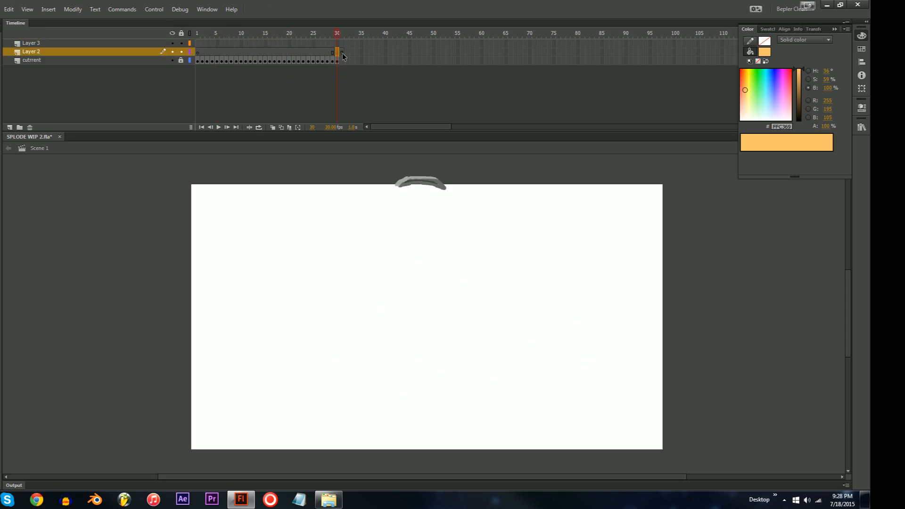
click(133, 45)
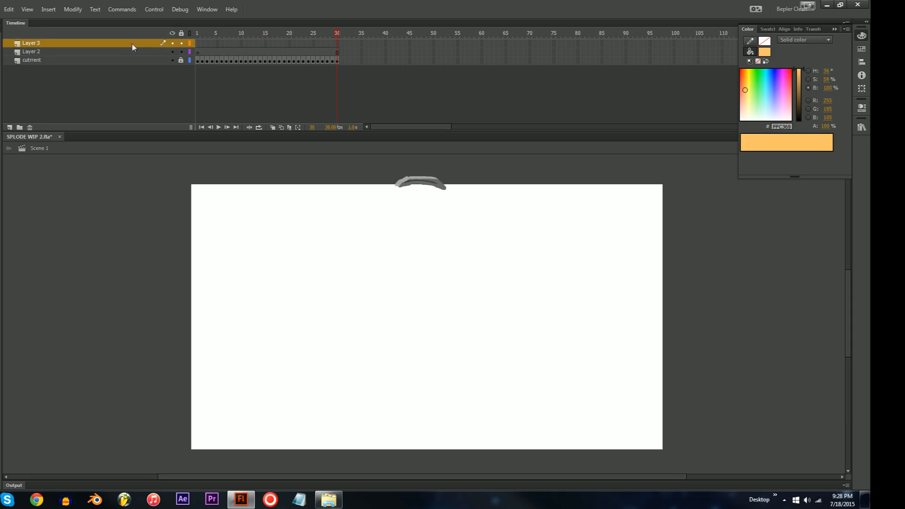
click(31, 128)
- Place the Fire symbol from the library on Layer 2 and align its flames with the smoke on frame 3
click(207, 44)
key(ctrl+l)
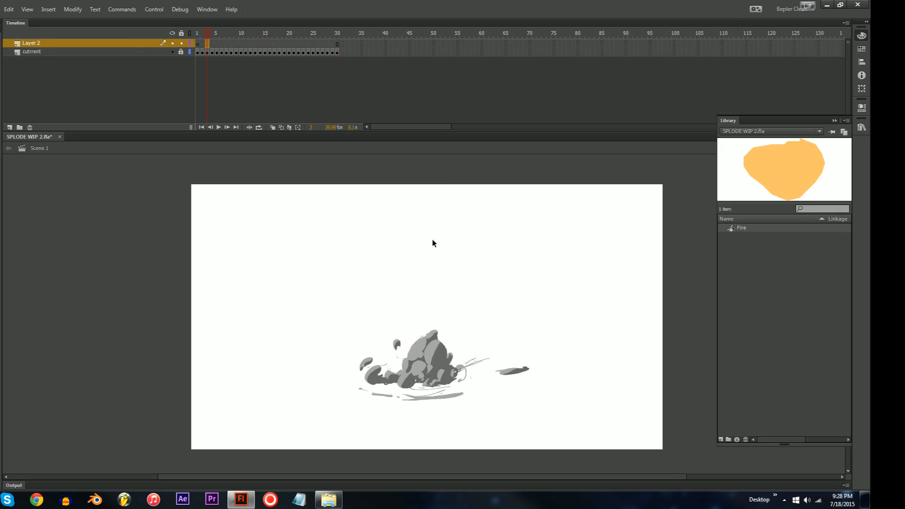
drag(768, 228, 414, 369)
key(ctrl+=)
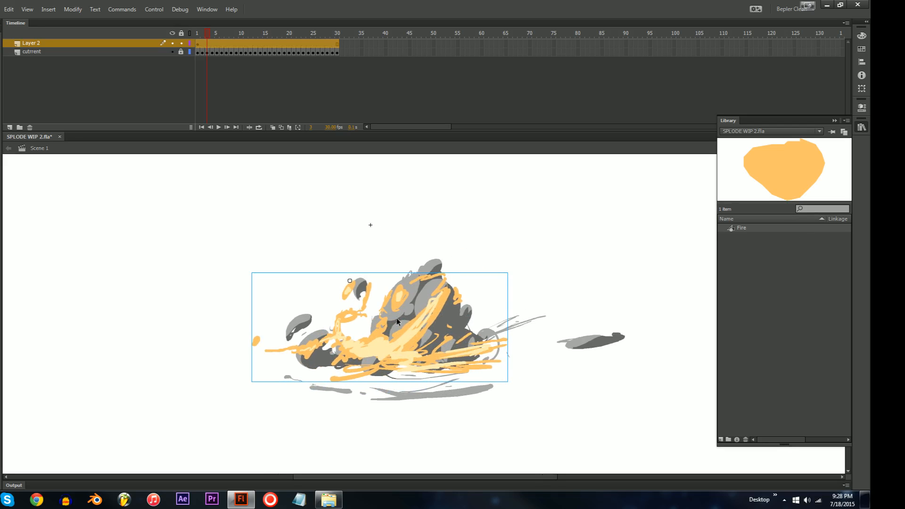
drag(391, 333, 437, 339)
key(Return)
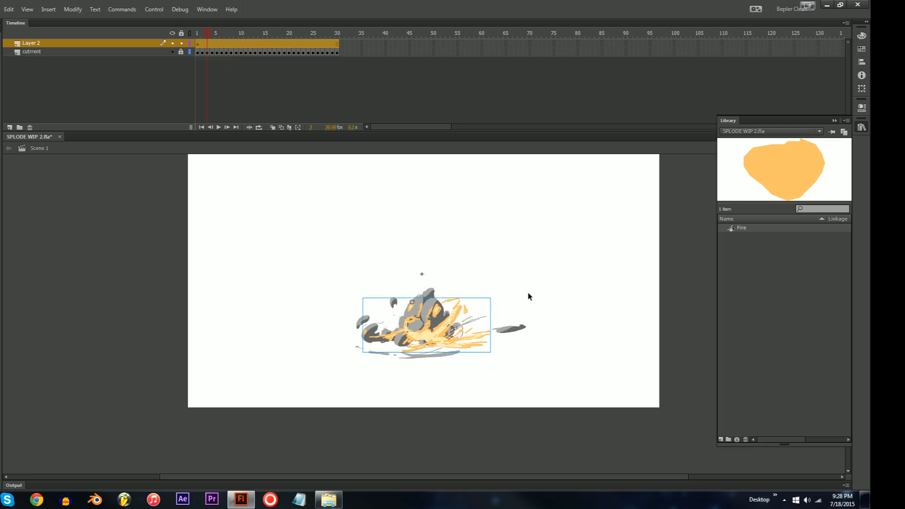
key(Return)
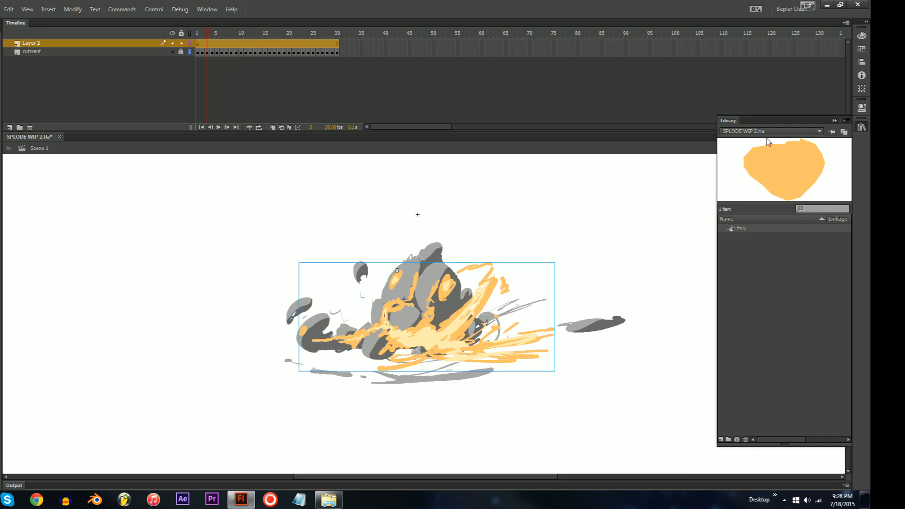
- Change the Fire instance's behaviour to Movie Clip
key(ctrl+F3)
click(792, 127)
click(763, 136)
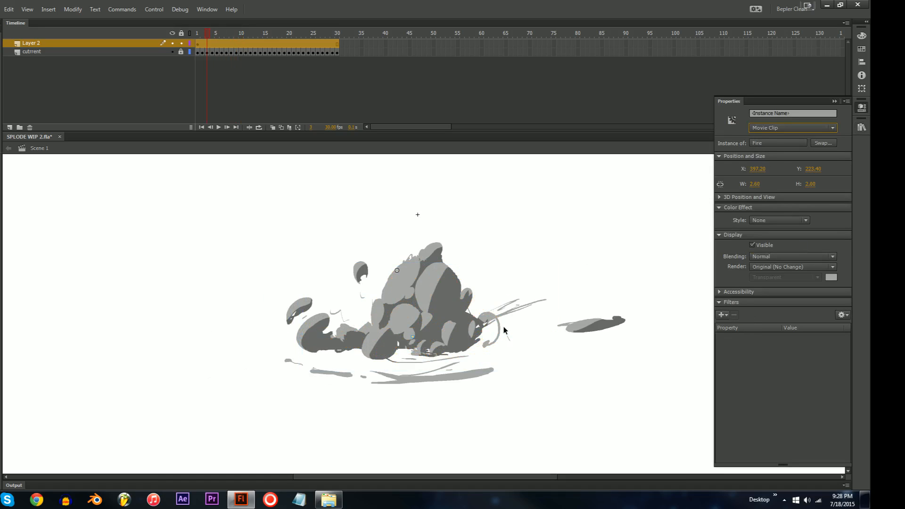
- Brush an orange scribble about 28 px wide on frame 1 of Layer 2 inside the Fire symbol, and return to Scene 1
double_click(413, 337)
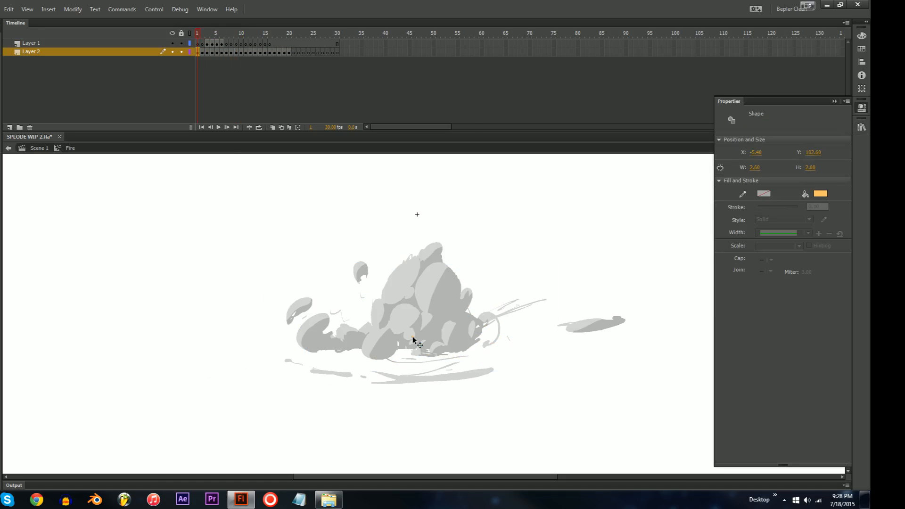
mouse_move(414, 297)
mouse_down()
mouse_move(400, 312)
mouse_move(421, 326)
mouse_up()
key(v)
double_click(470, 285)
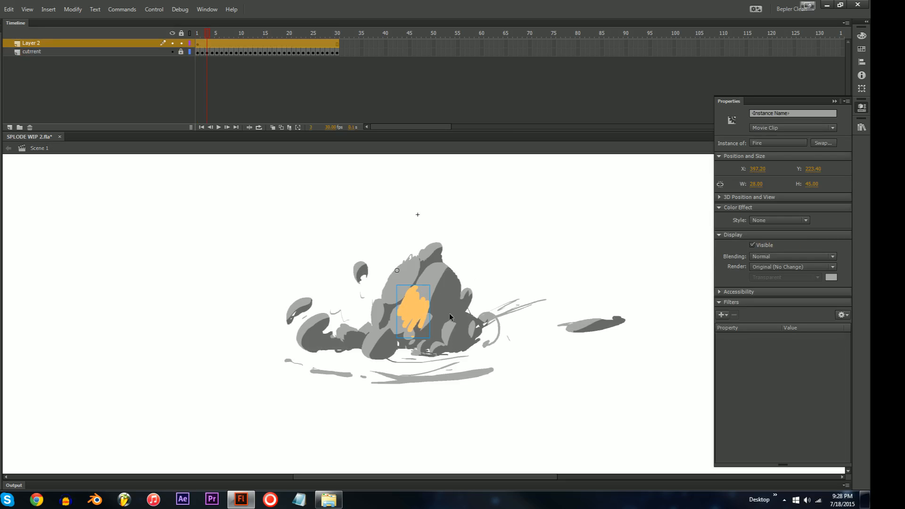
- Add a Glow filter to the Fire instance and set the glow colour to white
click(724, 306)
click(725, 302)
click(721, 314)
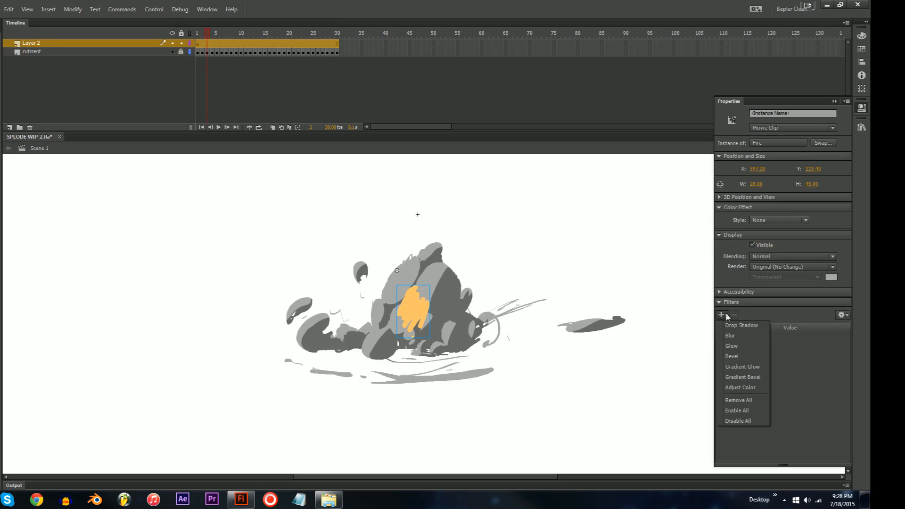
click(735, 346)
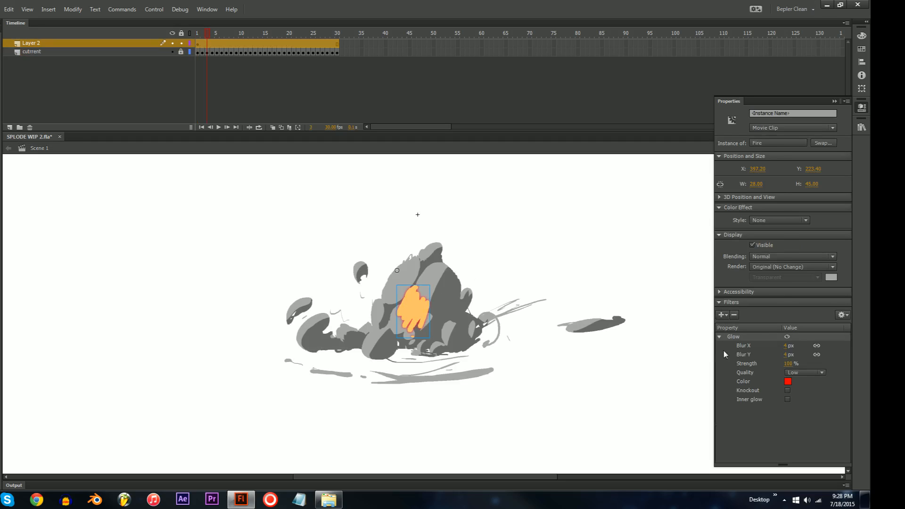
click(790, 382)
click(657, 217)
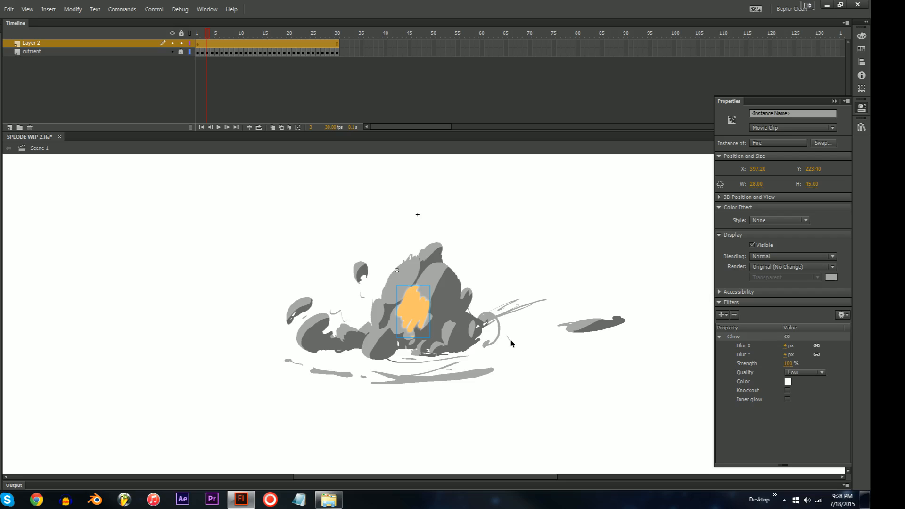
- Set the Glow filter's quality to High and examine the glow around the orange scribble up close
click(796, 371)
click(805, 401)
key(ctrl+=)
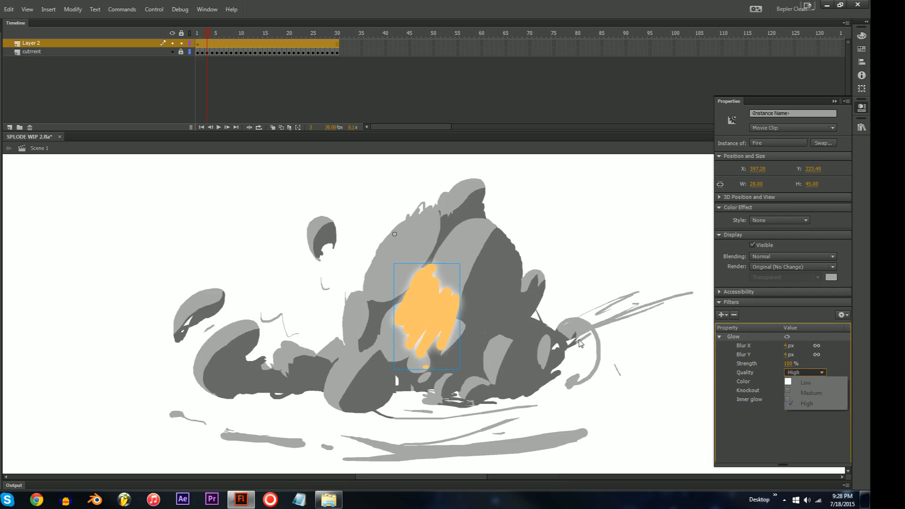
drag(580, 343, 558, 347)
- Review frames 1 to 13 of both layers inside the Fire symbol, and increase the instance's Glow strength in Scene 1
double_click(414, 307)
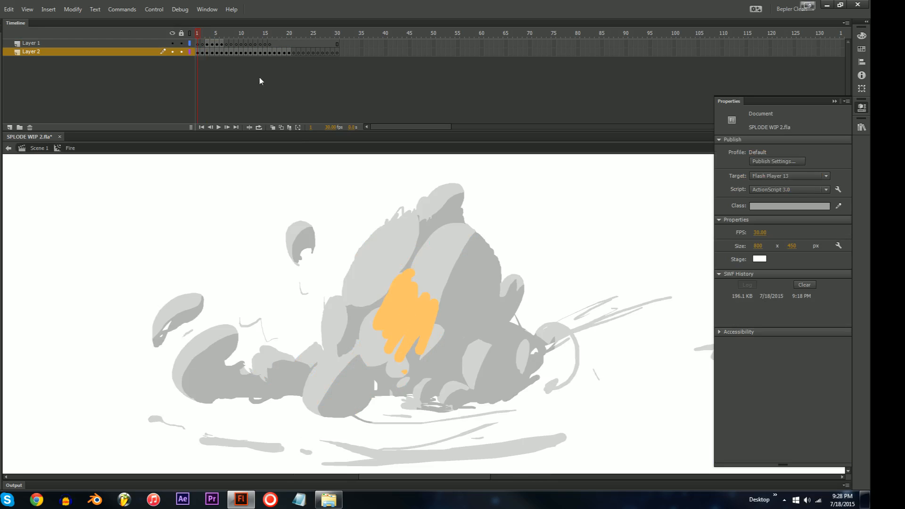
drag(198, 43, 256, 45)
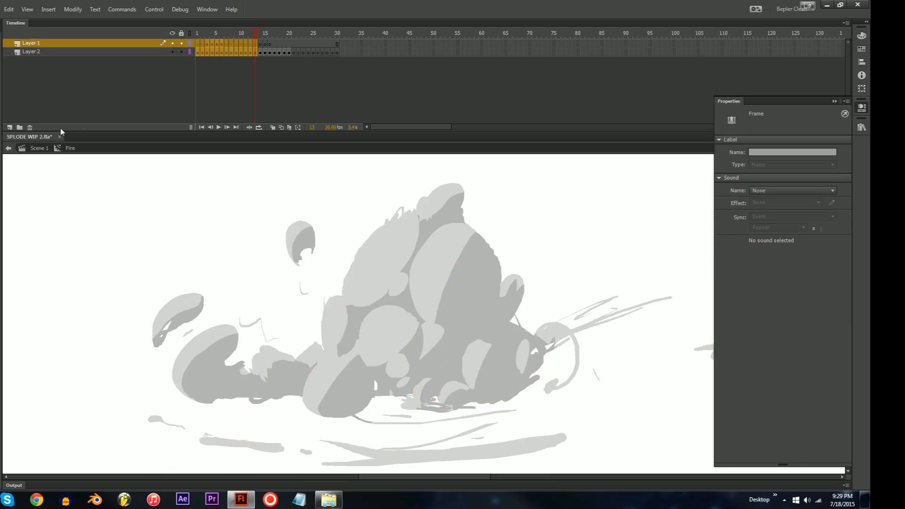
click(38, 150)
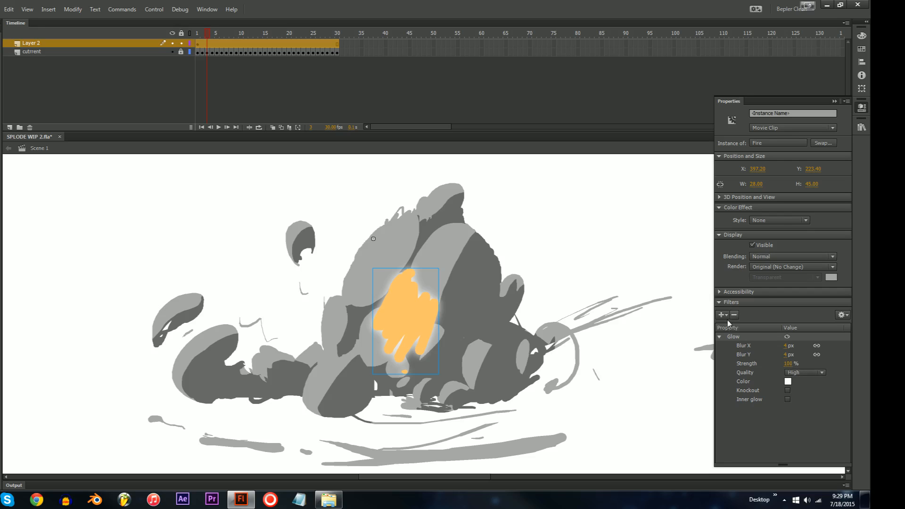
drag(788, 364, 820, 363)
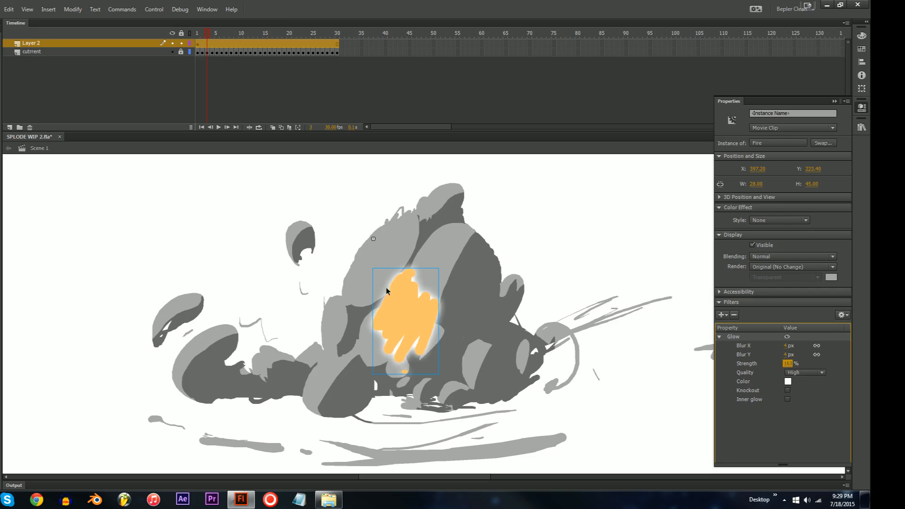
- Examine the orange scribble on frame 1 of Layer 2 up close inside the Fire symbol, and return to Scene 1
double_click(417, 306)
click(196, 52)
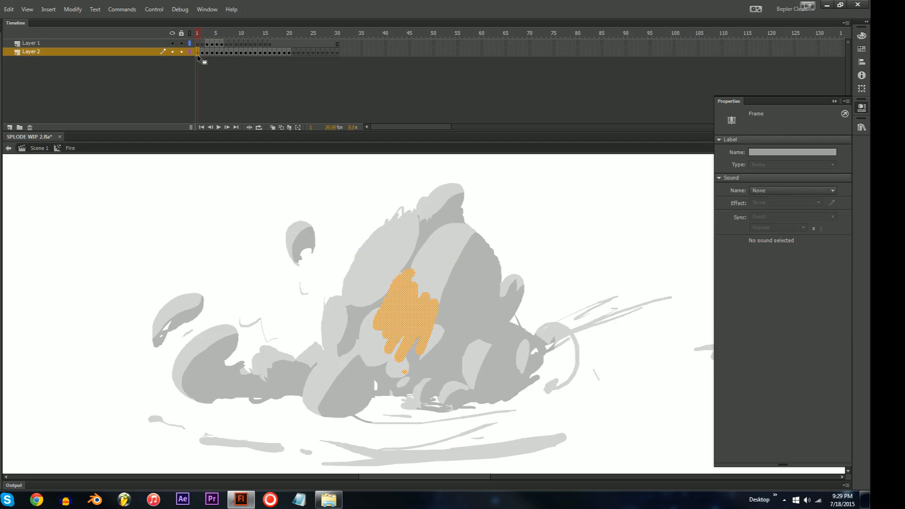
click(390, 235)
key(z)
click(396, 389)
click(395, 389)
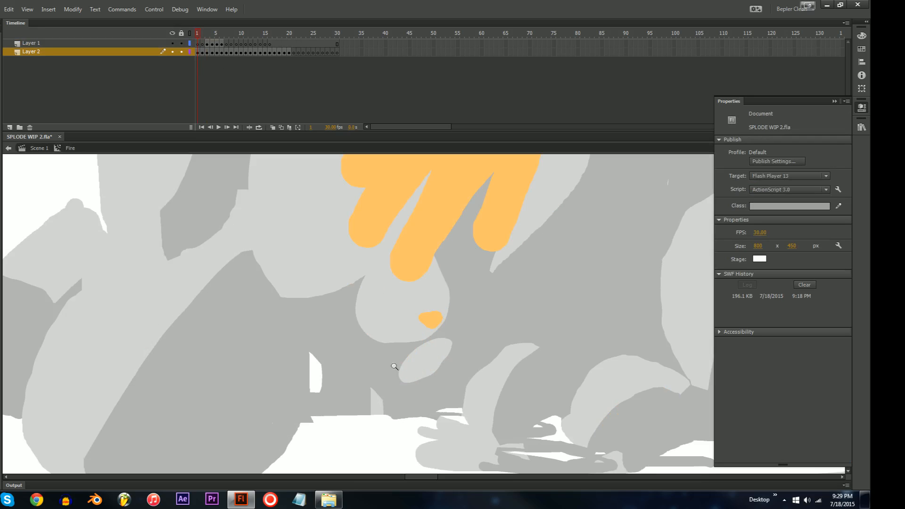
key(ctrl+minus)
key(ctrl+minus)
key(ctrl+minus)
drag(444, 324, 407, 354)
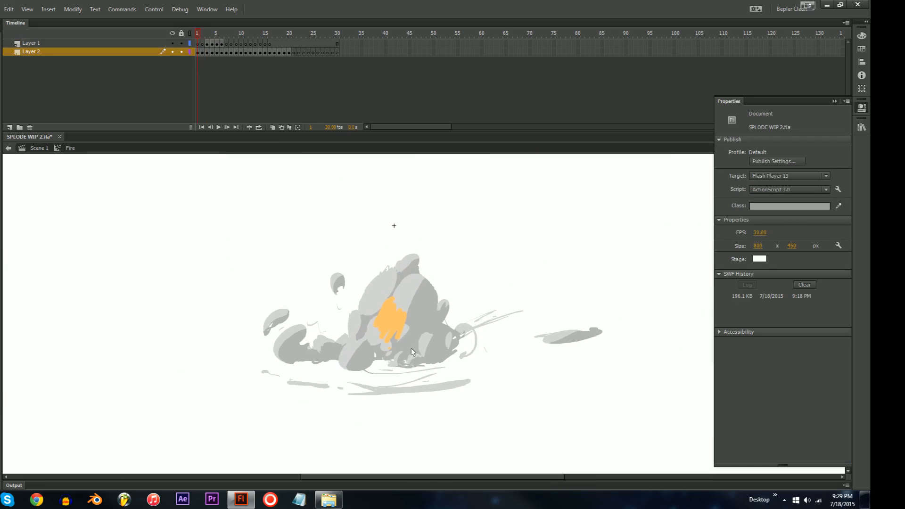
double_click(404, 341)
- Apply a fresh Glow filter to the Fire instance and set its colour to pale yellow
click(796, 373)
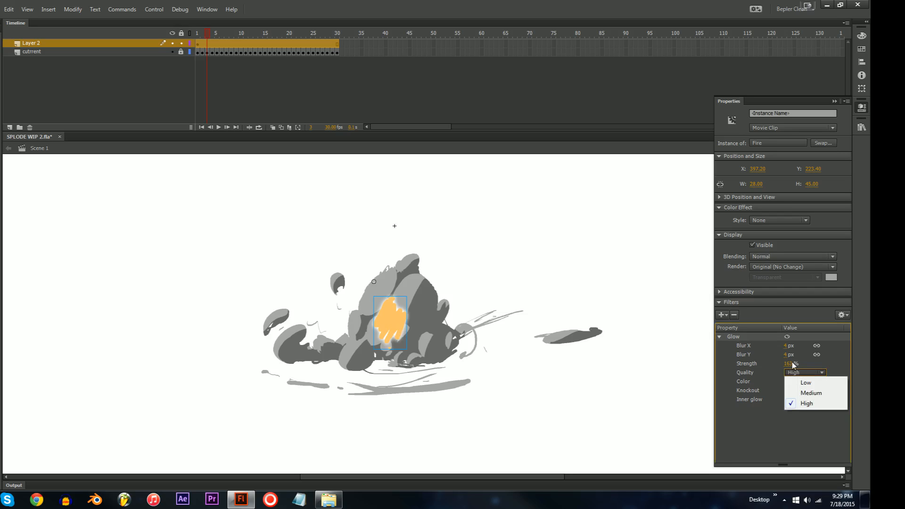
click(802, 426)
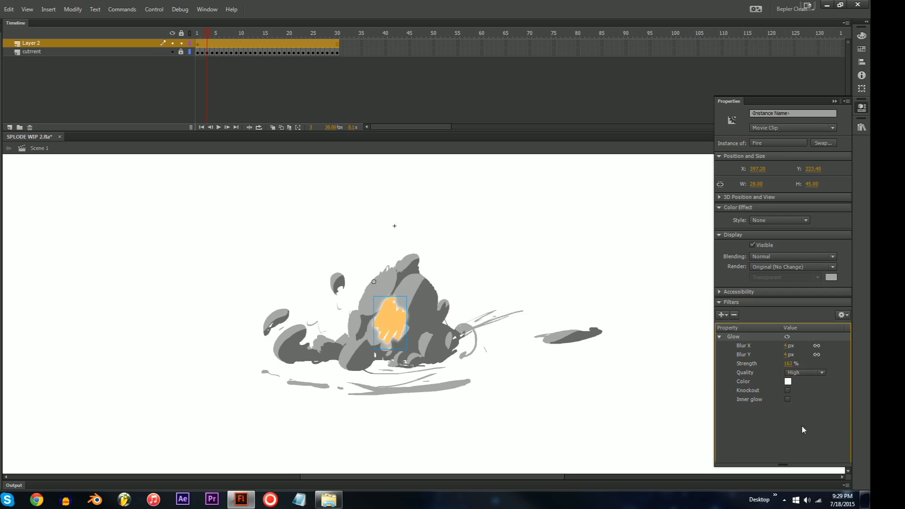
click(735, 315)
click(721, 315)
click(743, 347)
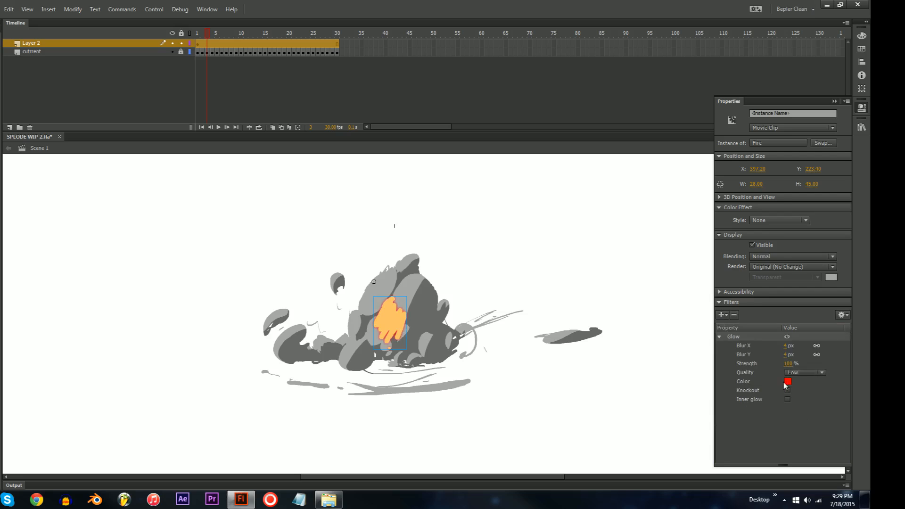
click(787, 381)
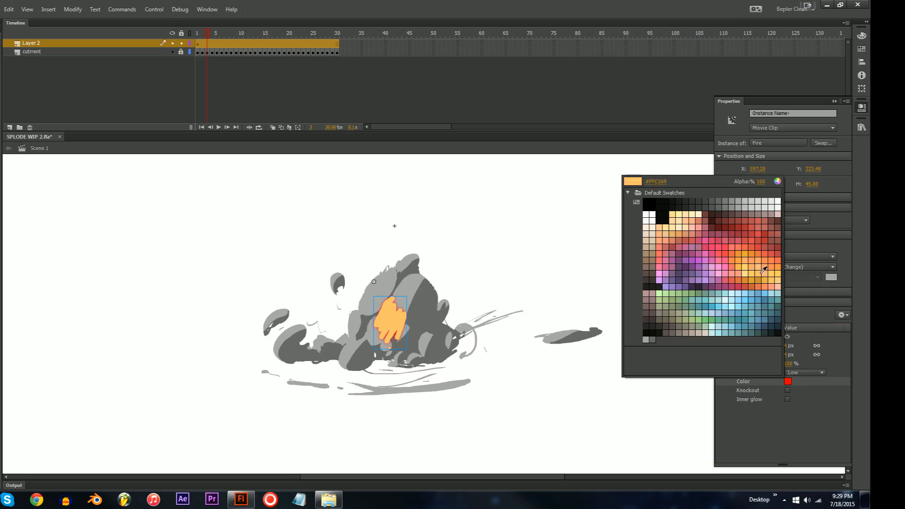
click(681, 216)
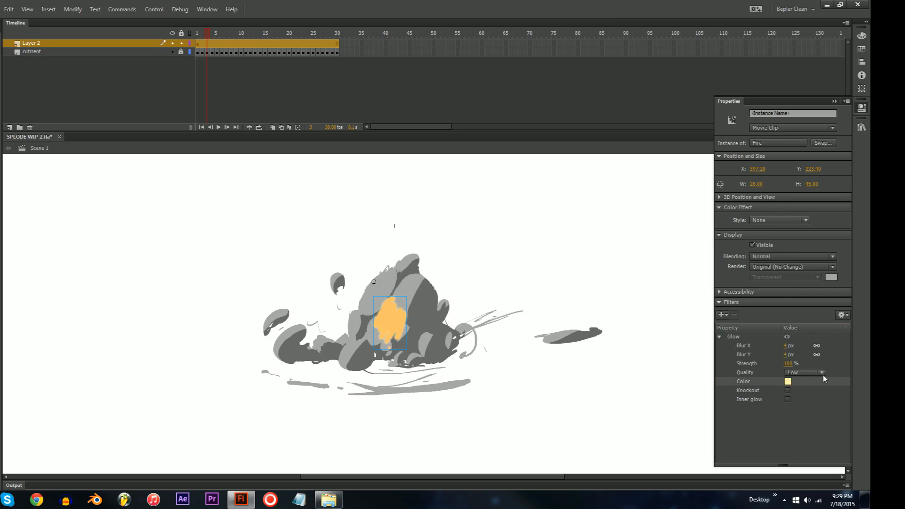
- Set the Glow filter's strength to 357%, quality to High and blur to about 35 px
drag(788, 364, 832, 311)
click(804, 372)
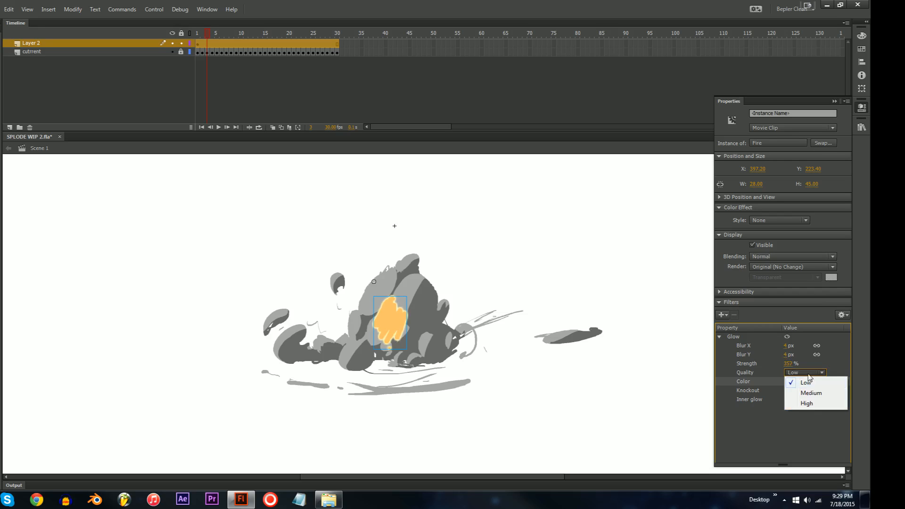
click(808, 402)
mouse_move(785, 355)
mouse_down()
mouse_move(786, 324)
mouse_move(787, 338)
mouse_up()
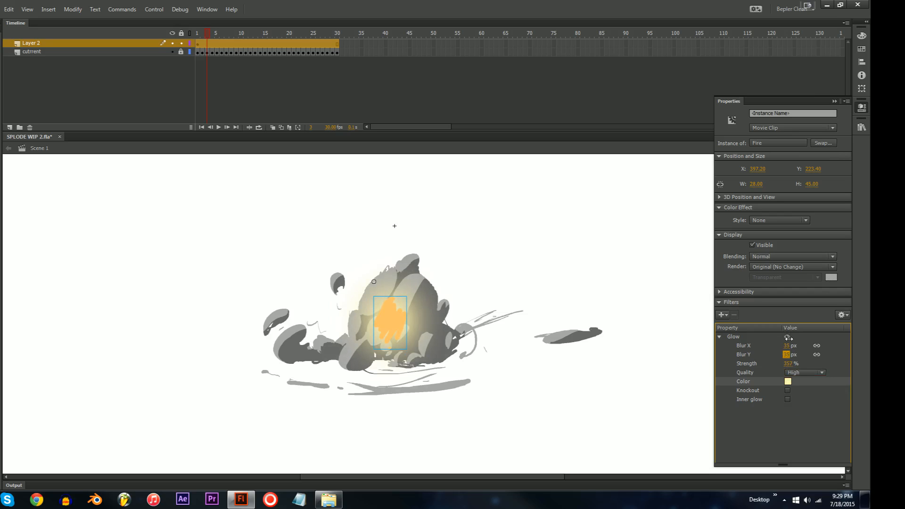
click(558, 242)
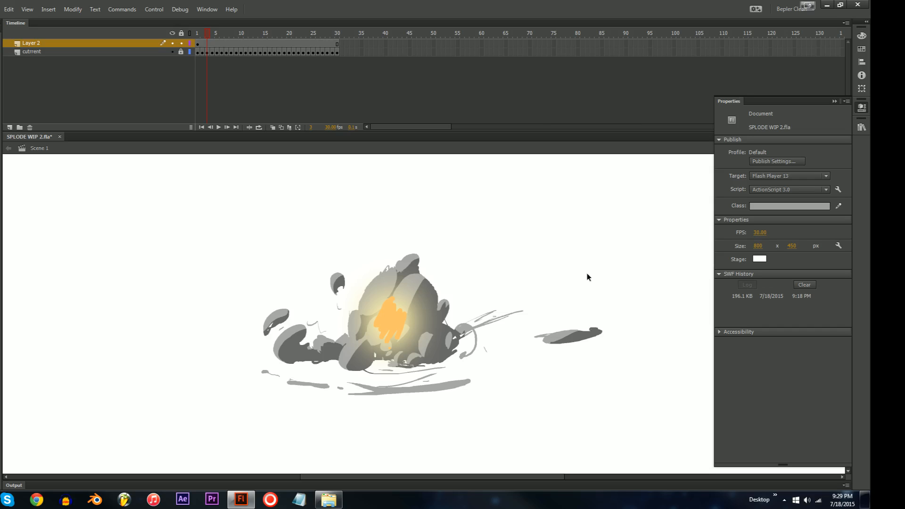
- Delete the Fire instance from Scene 1 and paste the copied fire frames starting at frame 1 of Layer 2
click(407, 330)
key(Delete)
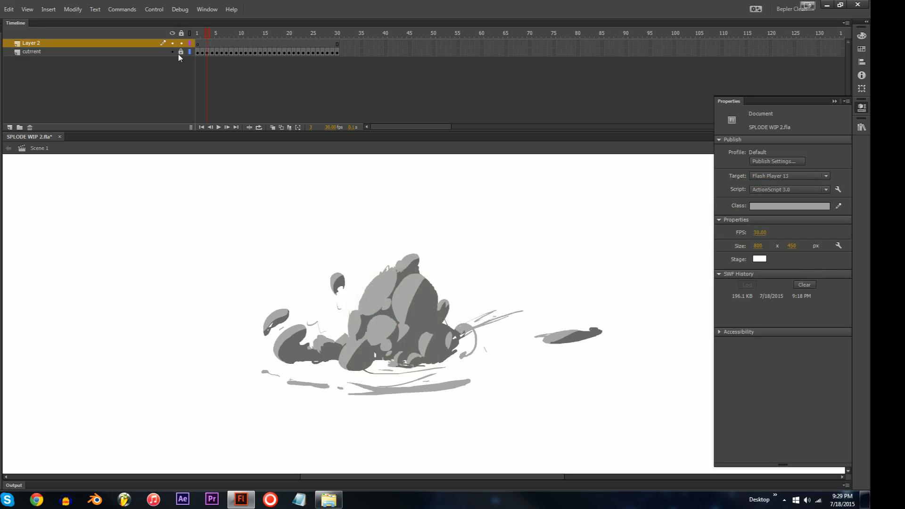
click(197, 44)
key(ctrl+alt+v)
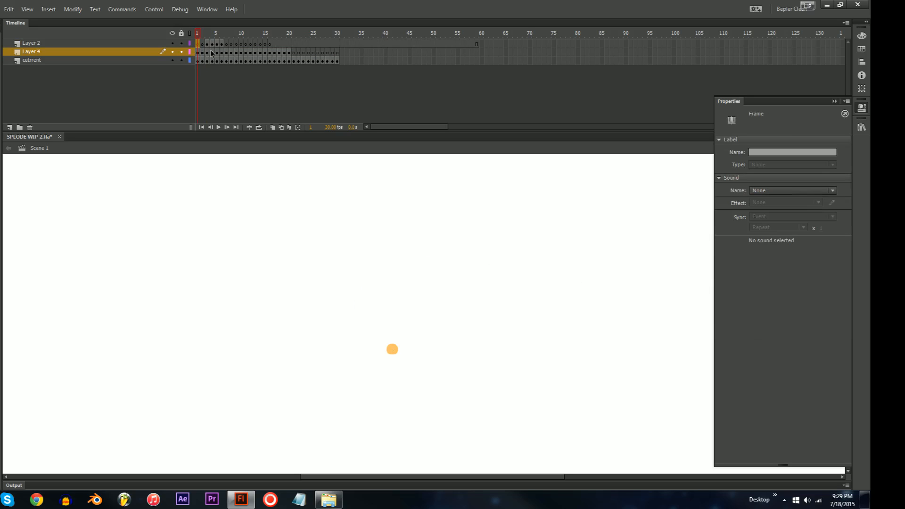
click(229, 208)
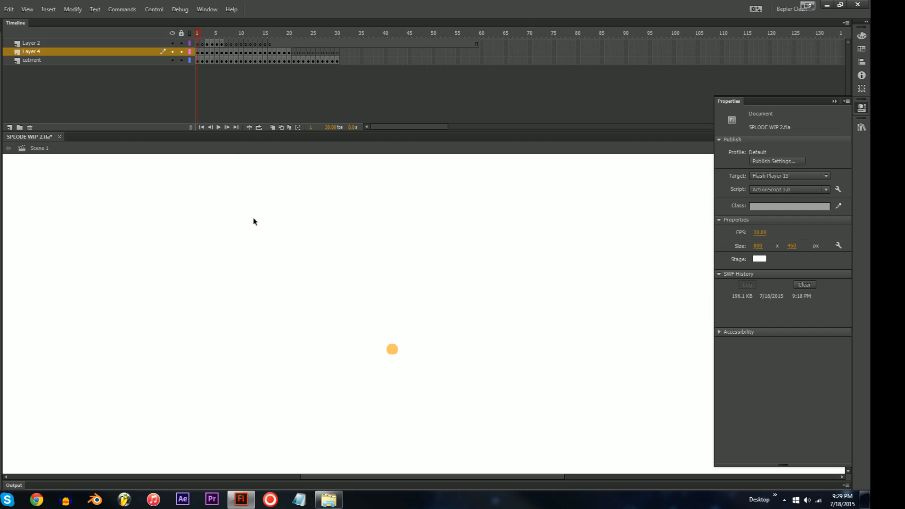
key(Return)
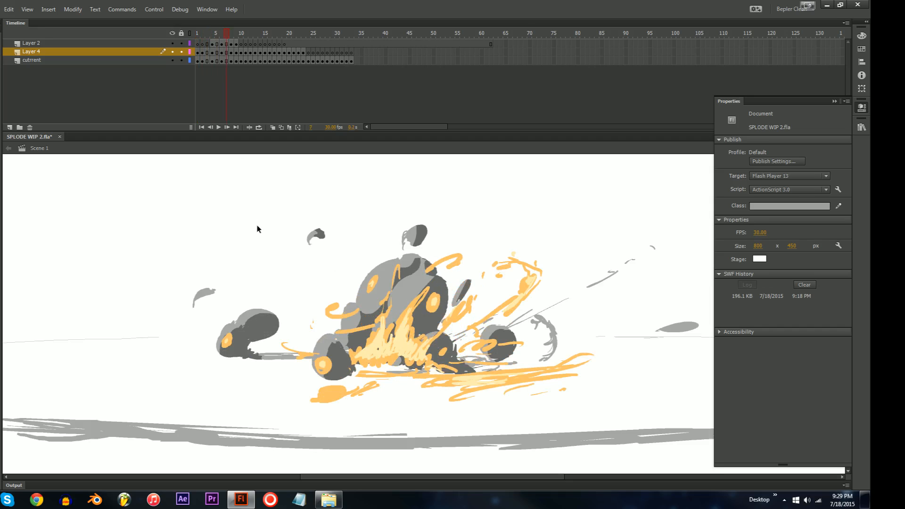
key(ctrl+z)
key(ctrl+z)
click(259, 230)
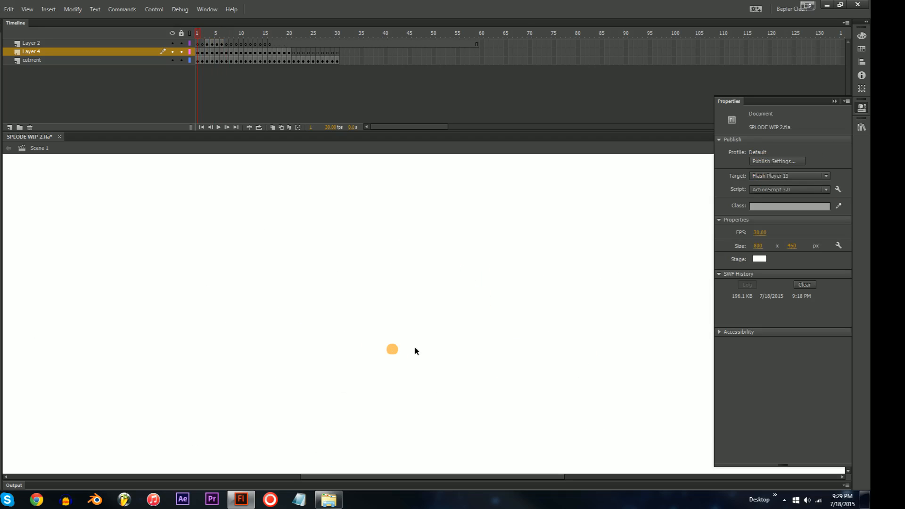
- Lengthen the drawings on all layers by inserting frames, holding each drawing between frames 27 and 50 for two frames
key(Return)
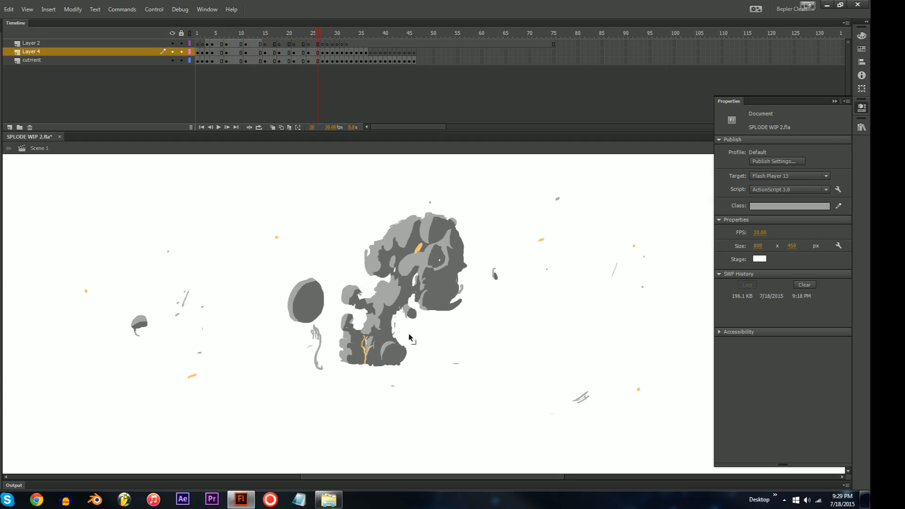
key(F5)
key(period)
key(F5)
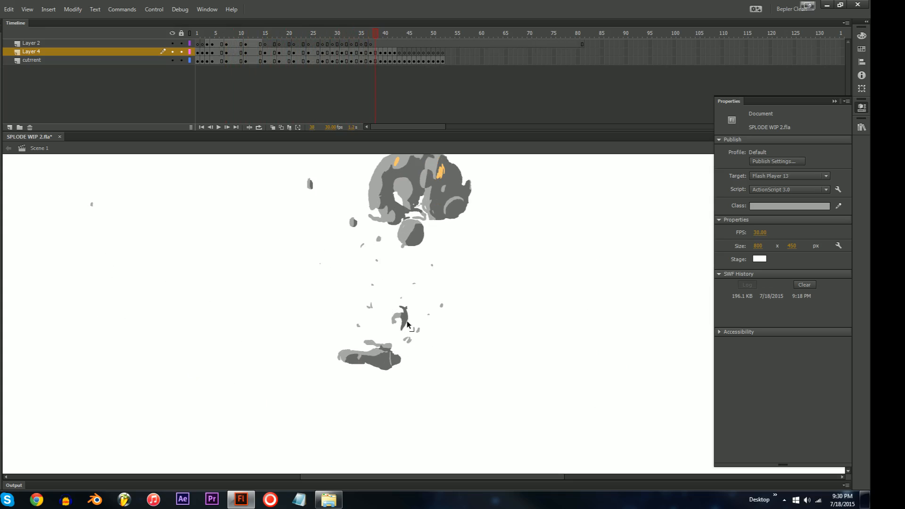
drag(434, 249, 414, 327)
key(period)
key(F5)
key(period)
key(period)
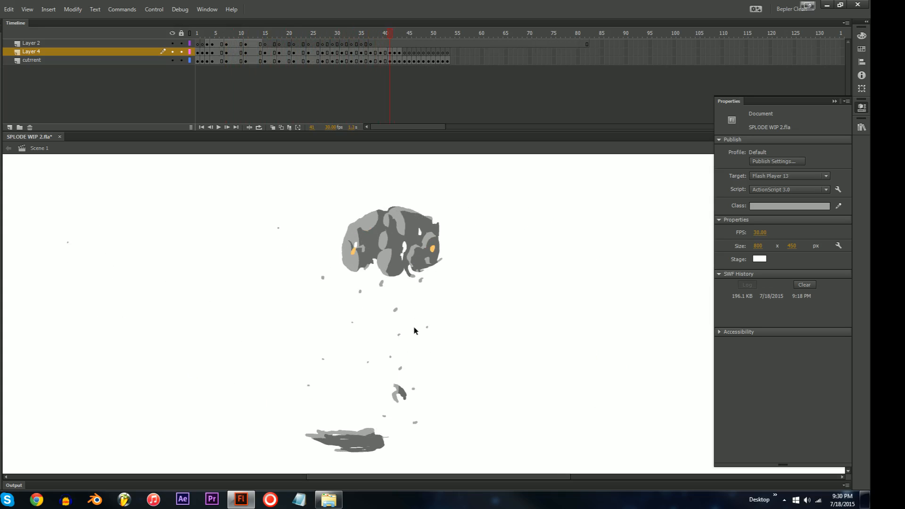
key(F5)
key(period)
key(period)
key(F5)
key(period)
key(period)
key(F5)
key(period)
key(period)
key(F5)
key(period)
key(F5)
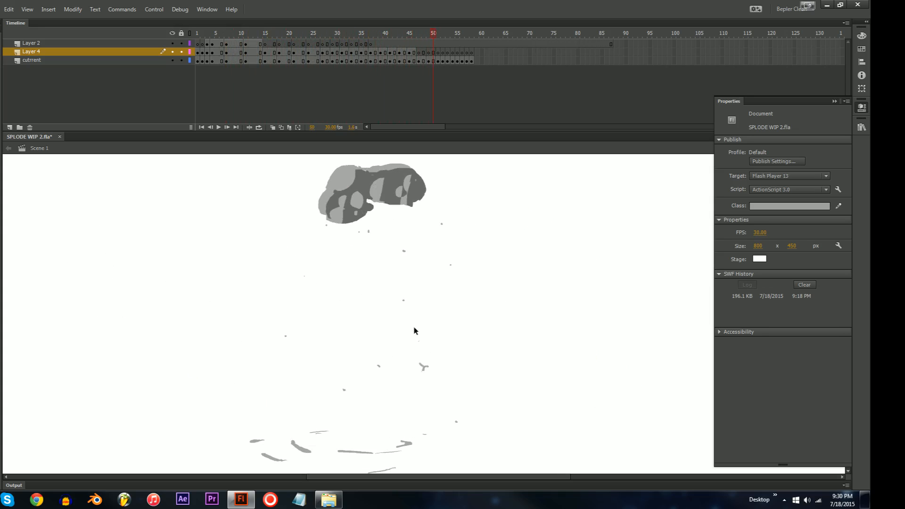
- Extend the drawings after frame 50 to three frames each across all layers, and hold the last one until frame 76
key(period)
key(F5)
key(F5)
key(period)
key(F5)
key(F5)
key(period)
key(F5)
key(F5)
drag(411, 204, 418, 352)
key(period)
key(F5)
key(F5)
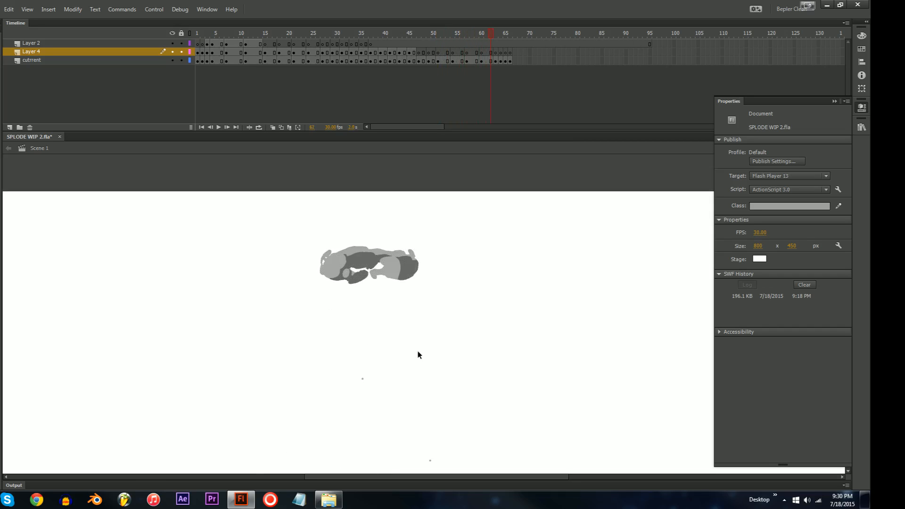
key(period)
key(F5)
key(F5)
key(period)
key(F5)
key(F5)
key(period)
key(F5)
key(F5)
key(period)
key(F5)
key(F5)
key(F5)
key(F5)
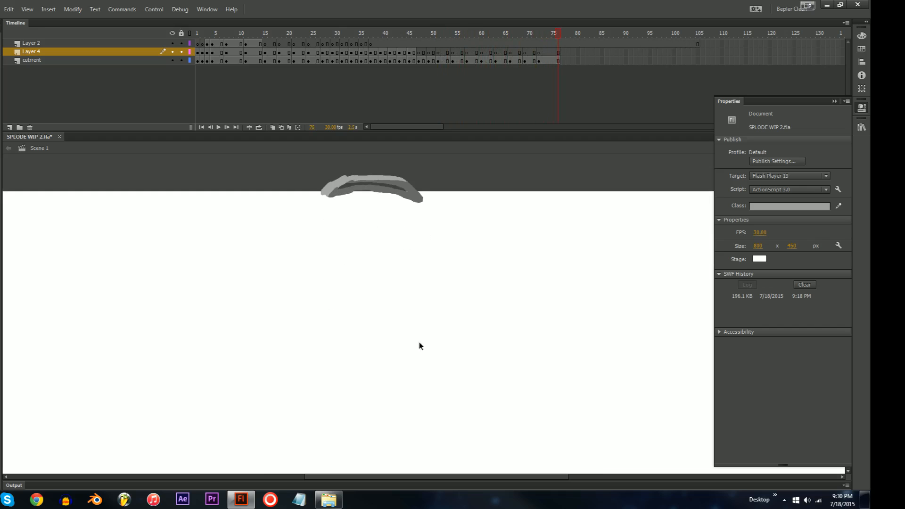
- Play back the retimed explosion with the whole stage in view, replaying its opening frames several times
key(ctrl+minus)
drag(420, 318, 392, 249)
key(Return)
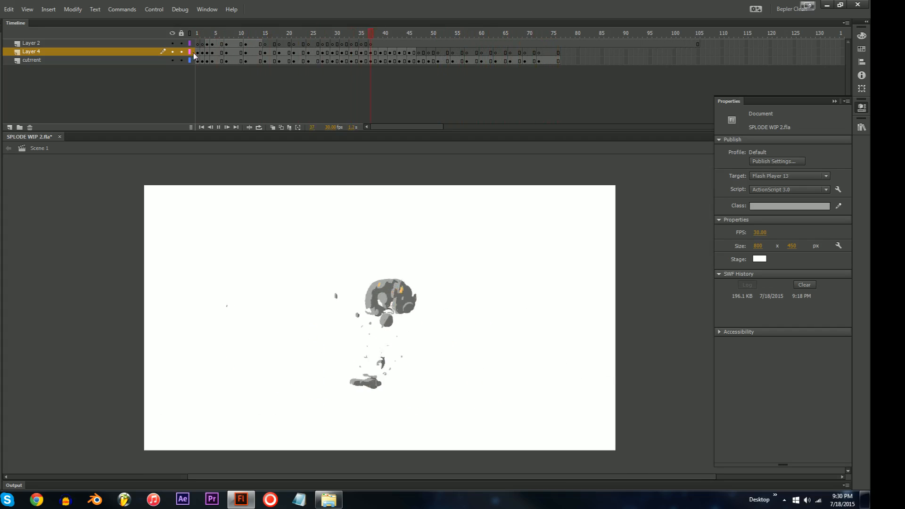
key(Return)
drag(230, 54, 148, 63)
key(Return)
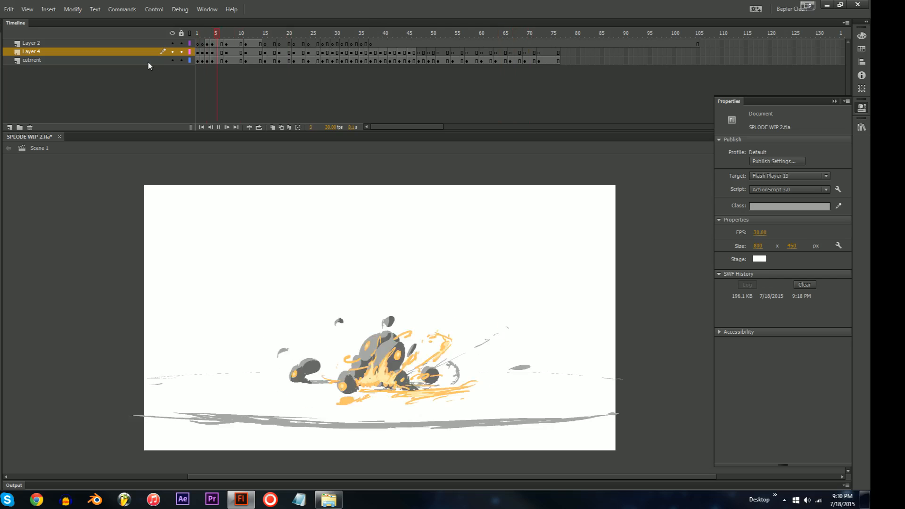
key(Return)
drag(344, 31, 160, 52)
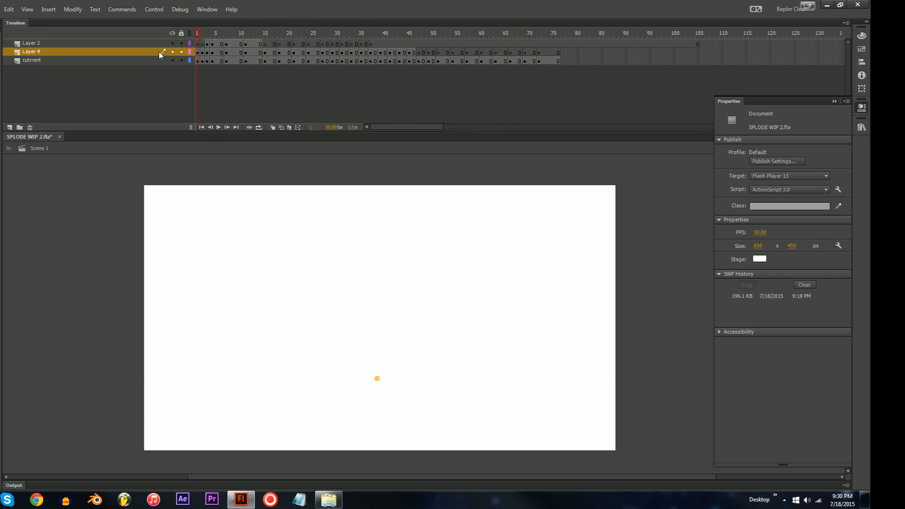
key(Return)
drag(271, 38, 166, 45)
key(Return)
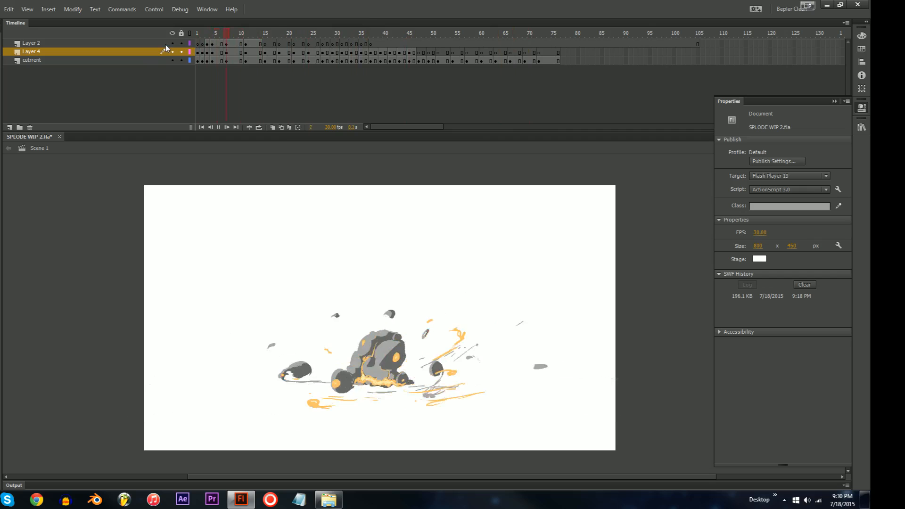
drag(342, 33, 163, 47)
key(Return)
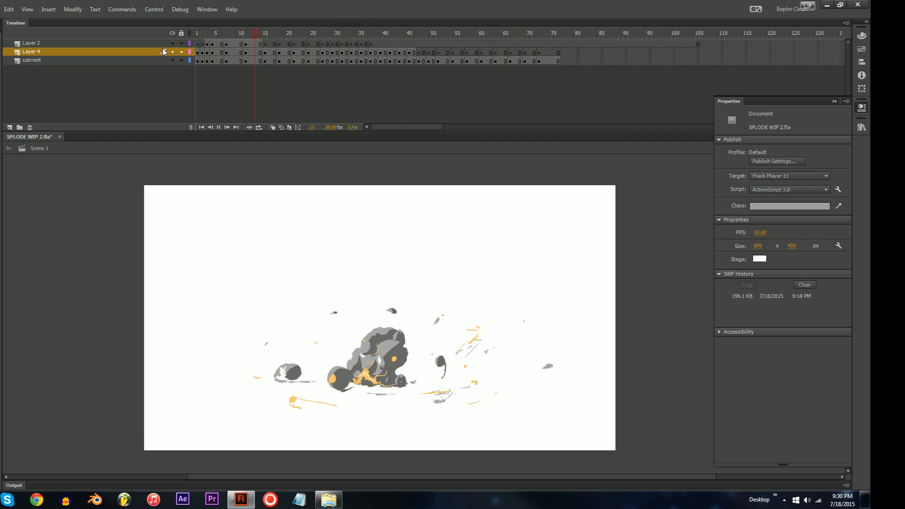
click(265, 43)
click(183, 45)
key(Return)
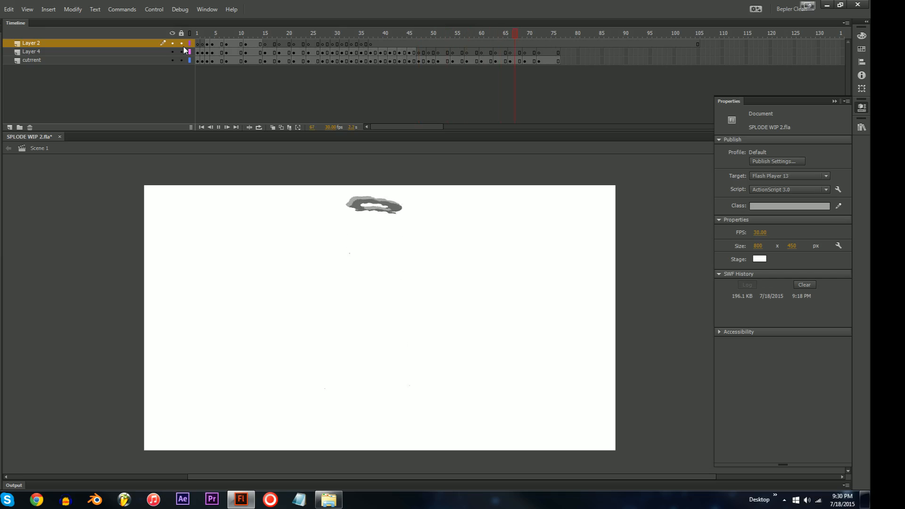
key(Return)
- Cut frames 1 to 76 of Layer 2 and Layer 4, leaving both layers as blank spans ending at frame 76
drag(198, 53, 558, 46)
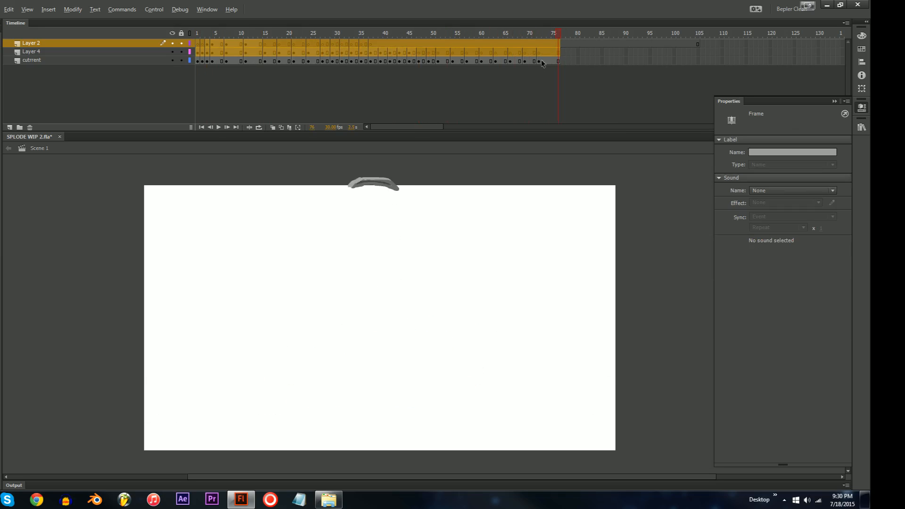
key(shift+F5)
key(shift+F5)
key(F5)
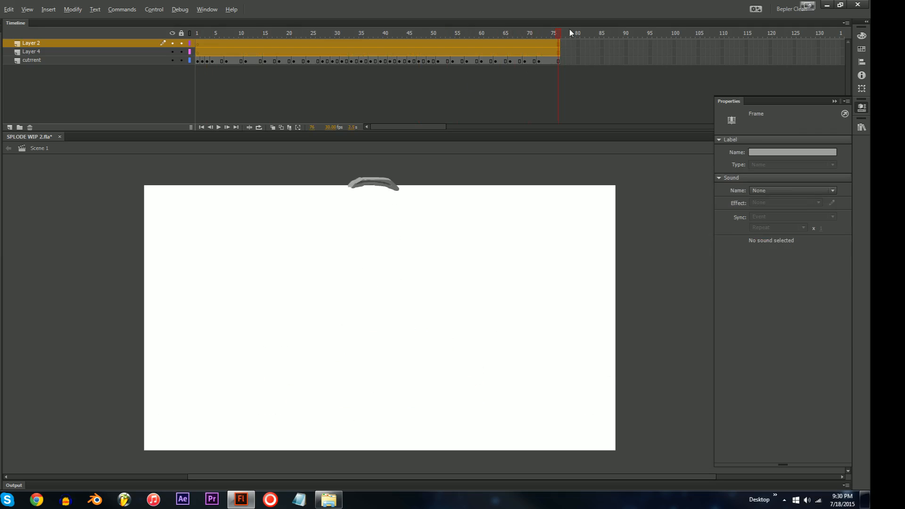
click(458, 45)
click(452, 53)
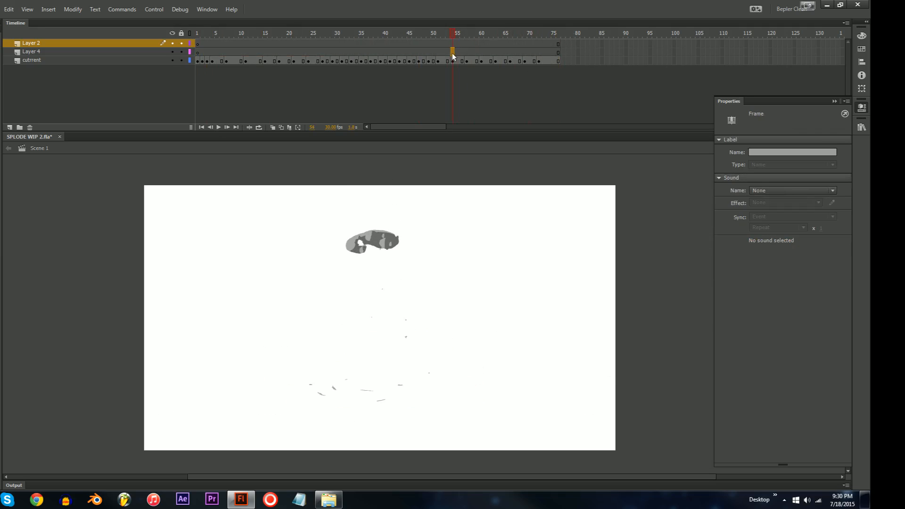
- Draw a short placeholder line about 2 by 12 px over the orange dot on frame 1 of Layer 4
click(197, 51)
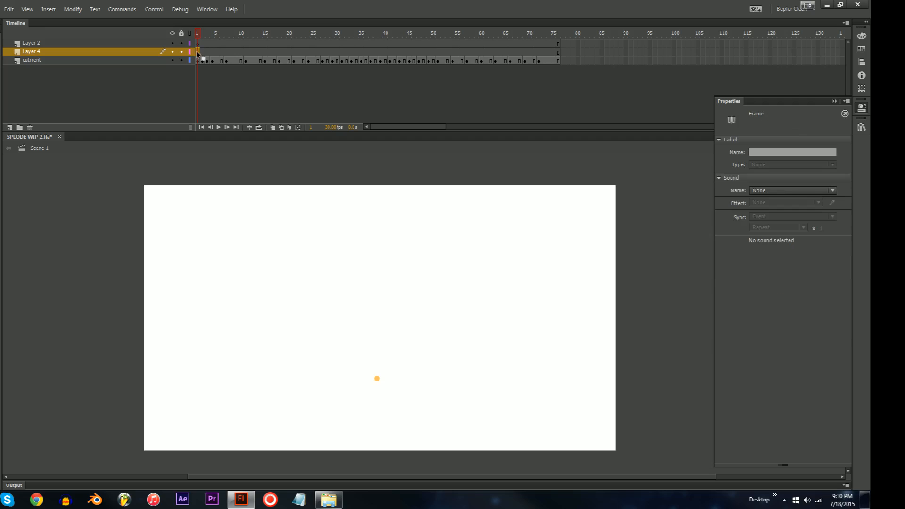
key(z)
click(394, 359)
key(v)
key(n)
drag(390, 358, 386, 345)
key(v)
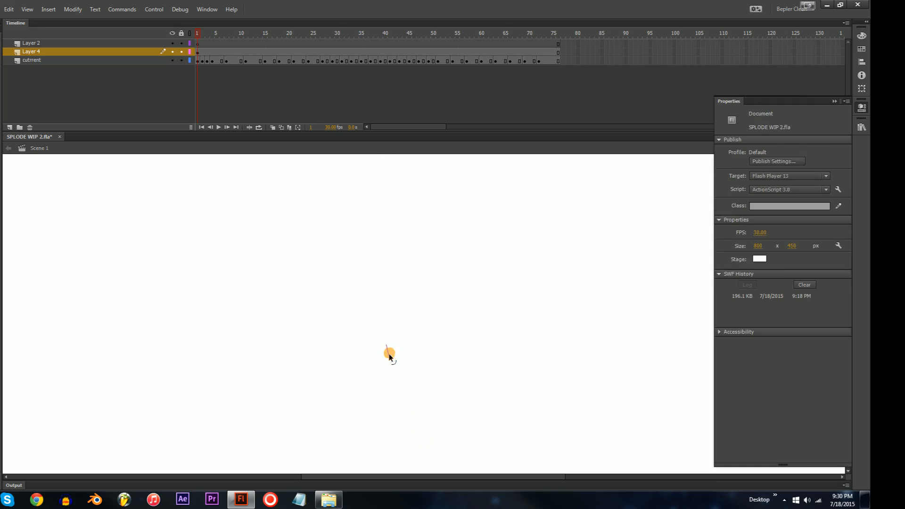
- Convert the placeholder line to a Graphic symbol and paste the cut fire frames inside it
click(388, 351)
key(F8)
key(Return)
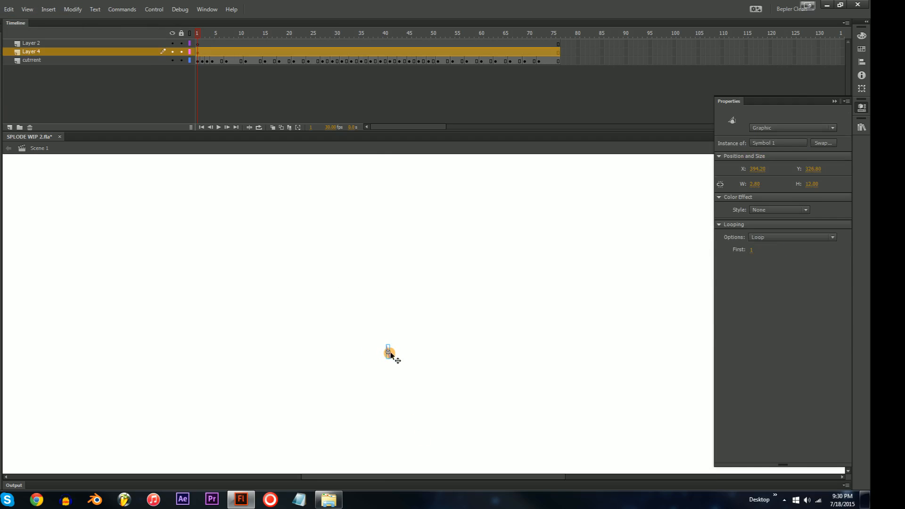
double_click(386, 350)
key(ctrl+alt+v)
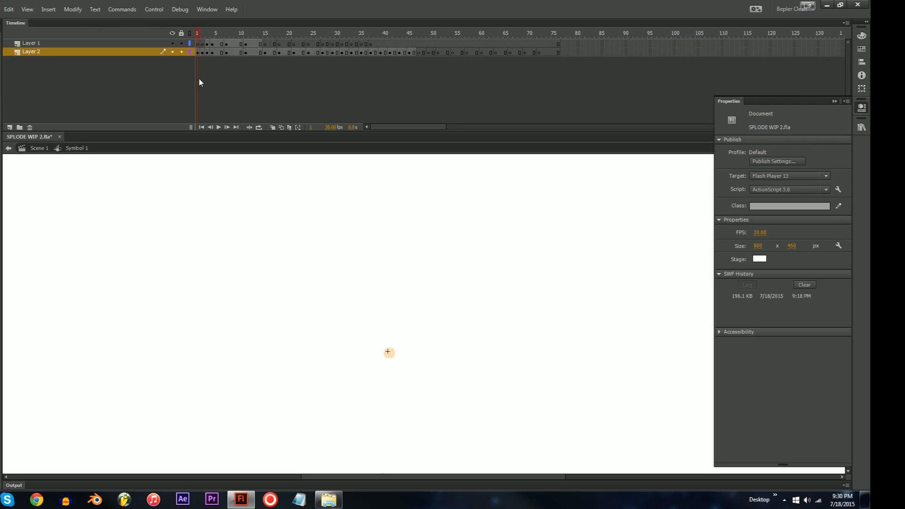
- Return to Scene 1 and check the fire symbol against the smoke on frames 12 and 5
click(41, 150)
click(372, 260)
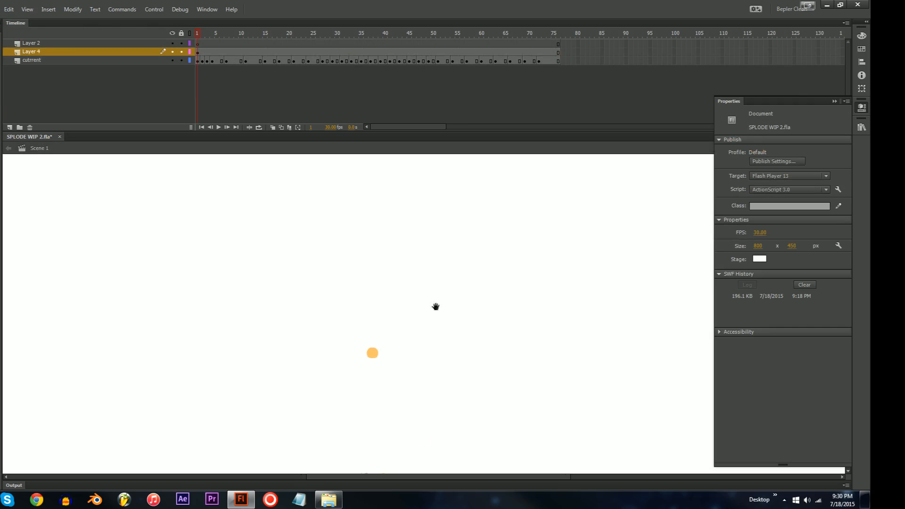
click(369, 354)
click(252, 51)
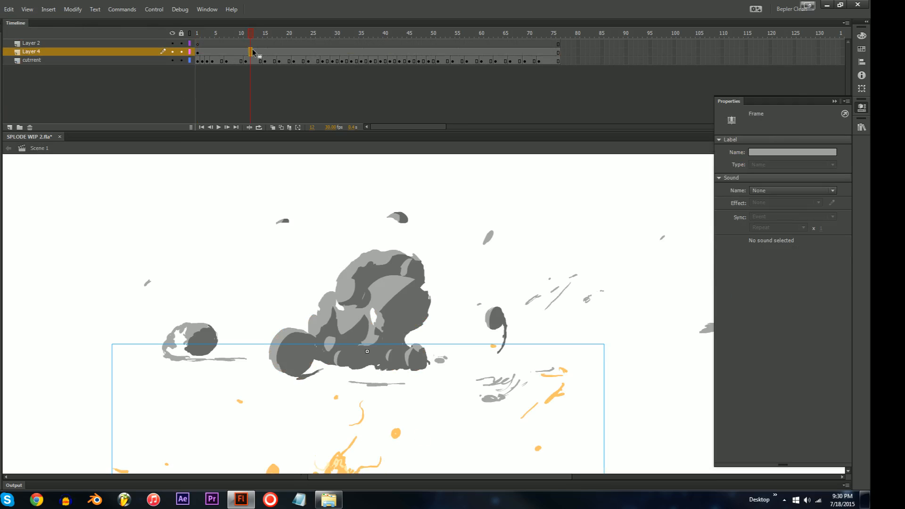
click(347, 386)
key(ctrl+minus)
drag(366, 359, 368, 288)
drag(250, 34, 217, 34)
key(ctrl+equal)
- Change the fire symbol instance on Layer 4 to a Movie Clip and add a Glow filter to it
click(408, 297)
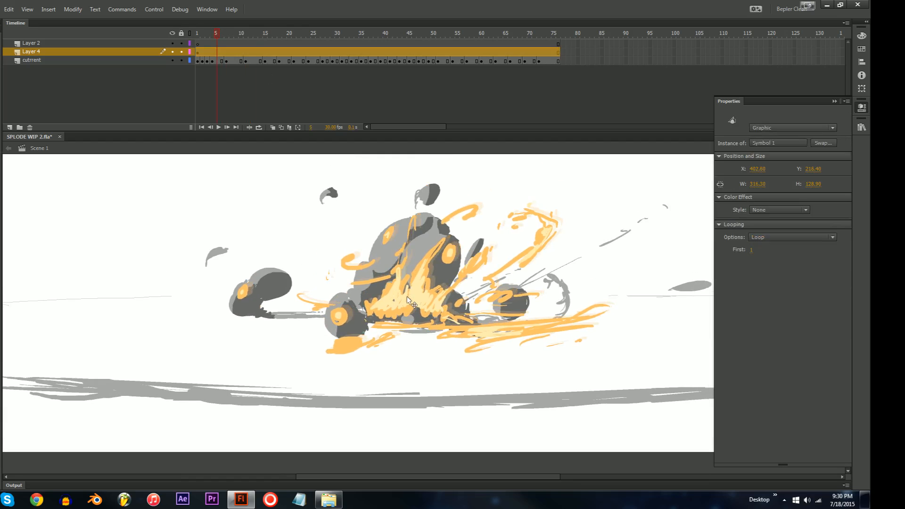
click(765, 128)
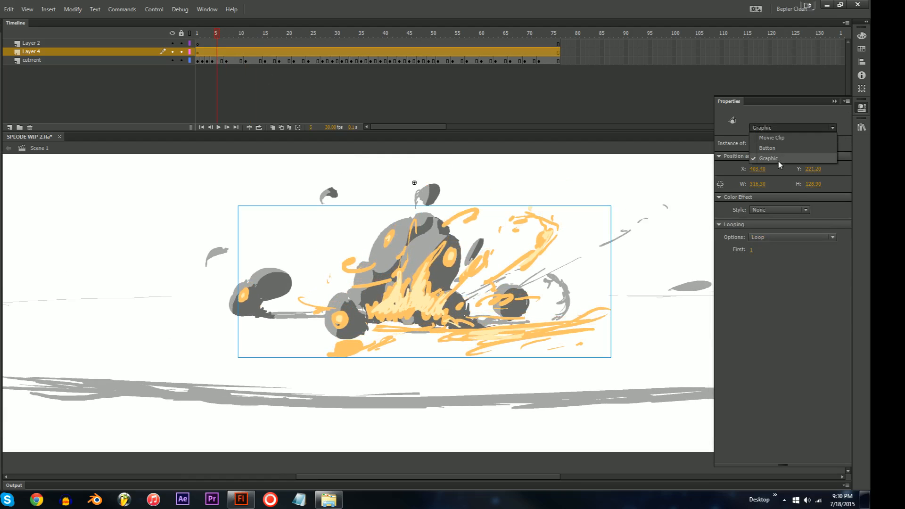
click(764, 135)
click(722, 315)
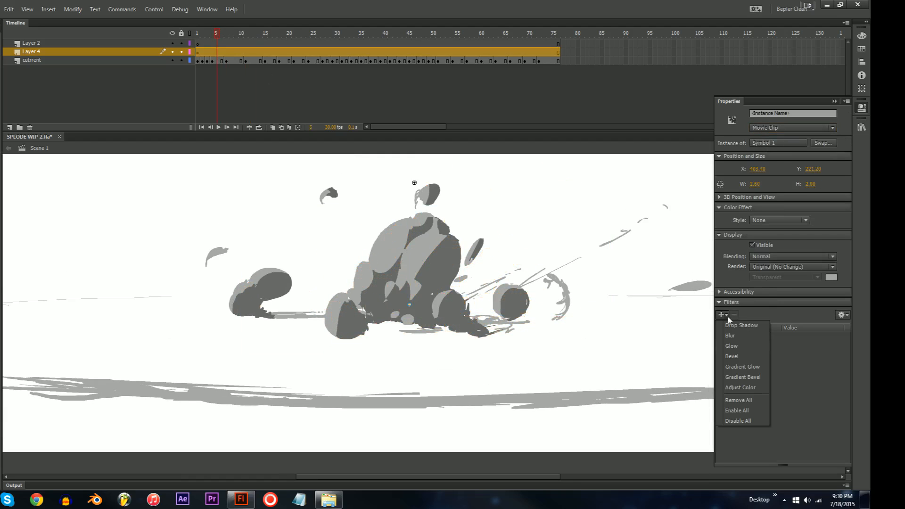
click(736, 345)
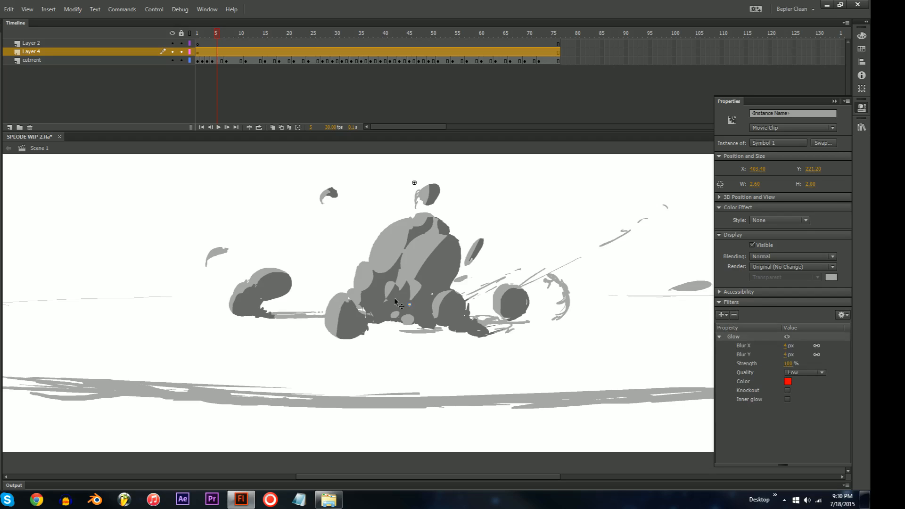
- Brush an orange zigzag patch on frame 1 inside the fire symbol, making its artwork about 36 by 54 px, and return to Scene 1
click(315, 274)
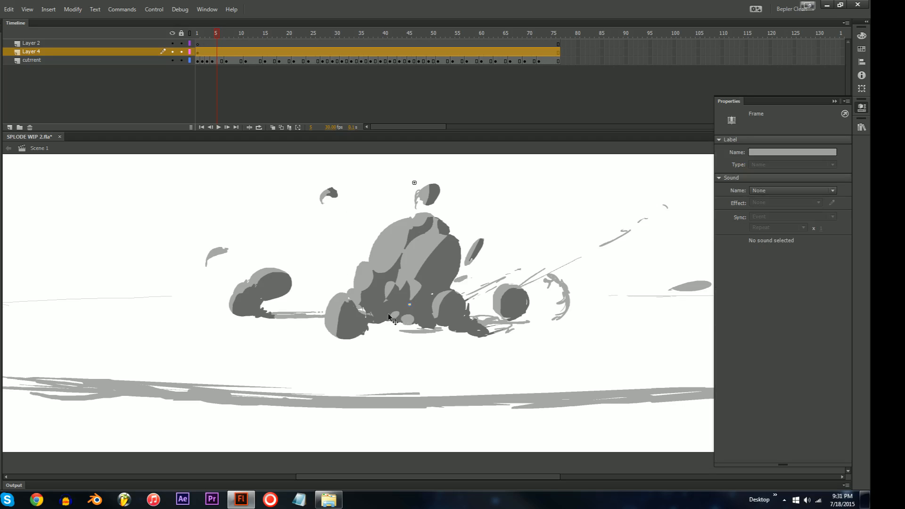
click(415, 183)
click(264, 75)
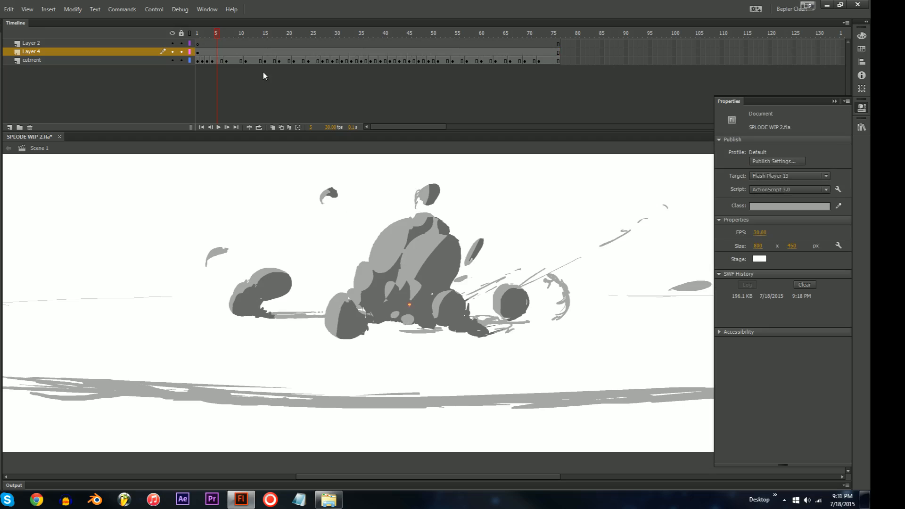
double_click(408, 306)
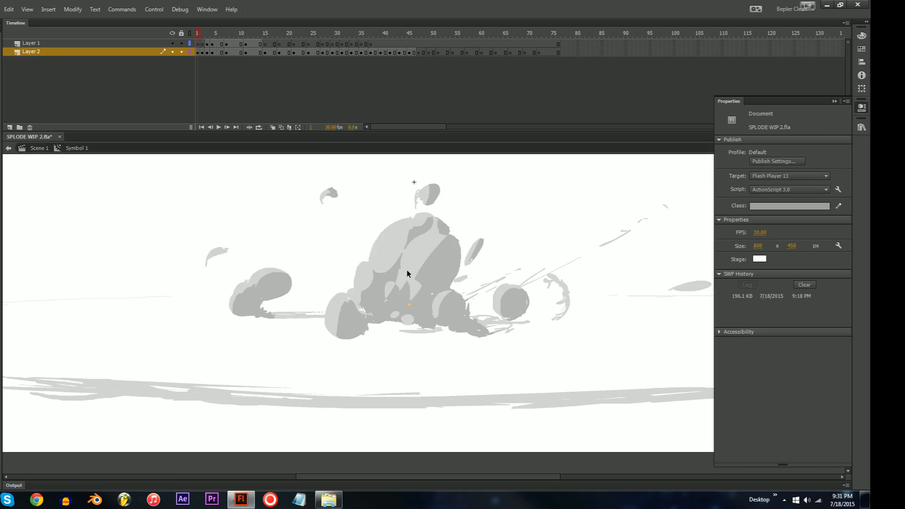
key(b)
mouse_move(396, 283)
mouse_down()
mouse_move(415, 253)
mouse_move(417, 290)
mouse_move(428, 269)
mouse_move(431, 308)
mouse_up()
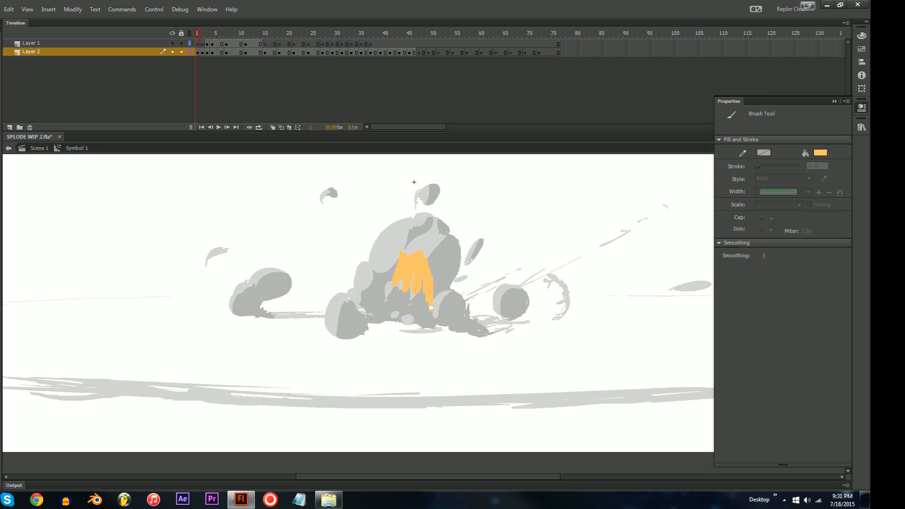
key(v)
double_click(464, 254)
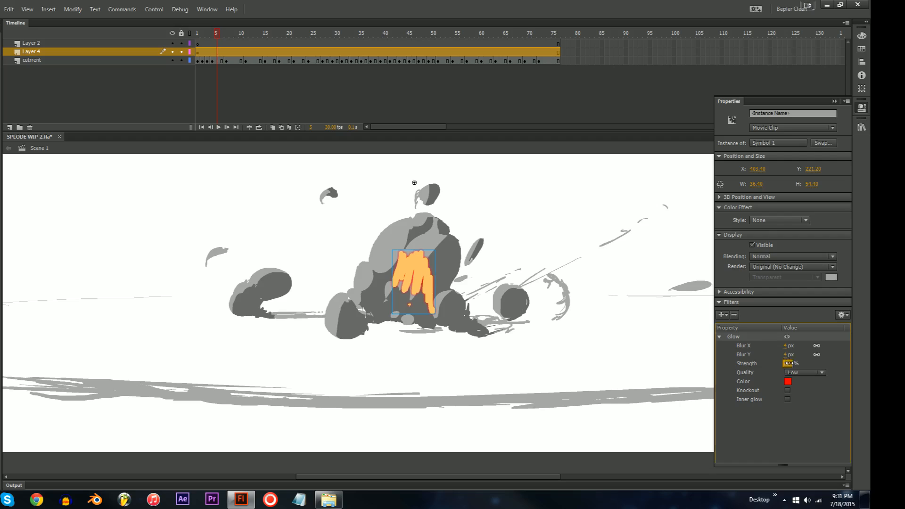
- Give the fire symbol's glow a pale cream colour, 45 px blur, 140% strength and High quality
click(787, 381)
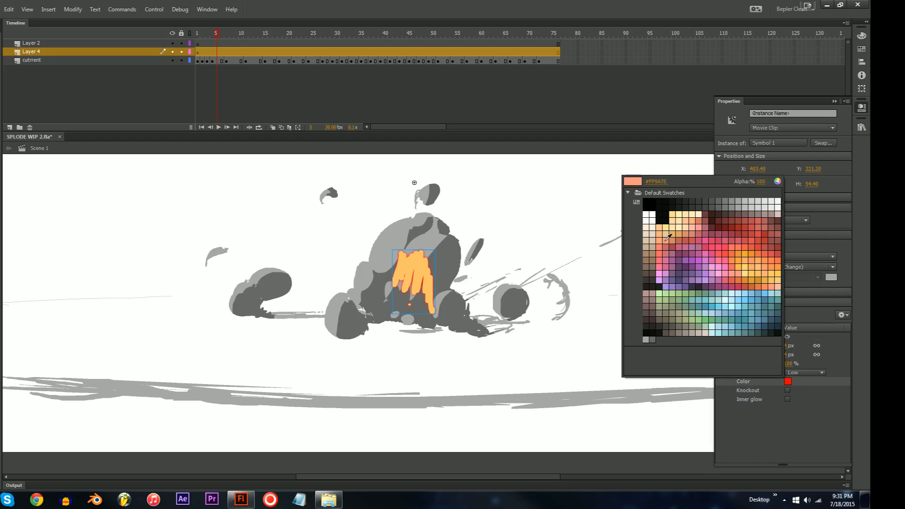
click(674, 222)
mouse_move(787, 364)
mouse_down()
mouse_move(806, 363)
mouse_move(794, 354)
mouse_move(802, 355)
mouse_up()
click(807, 372)
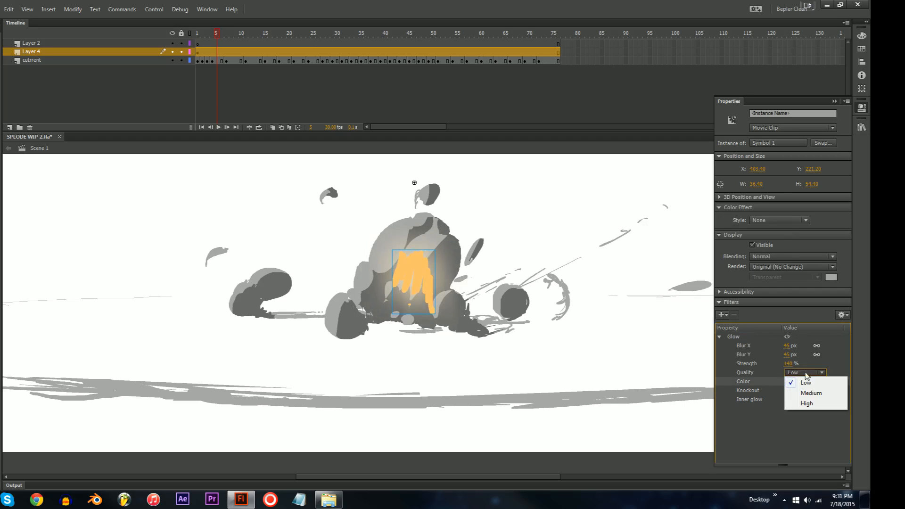
click(813, 404)
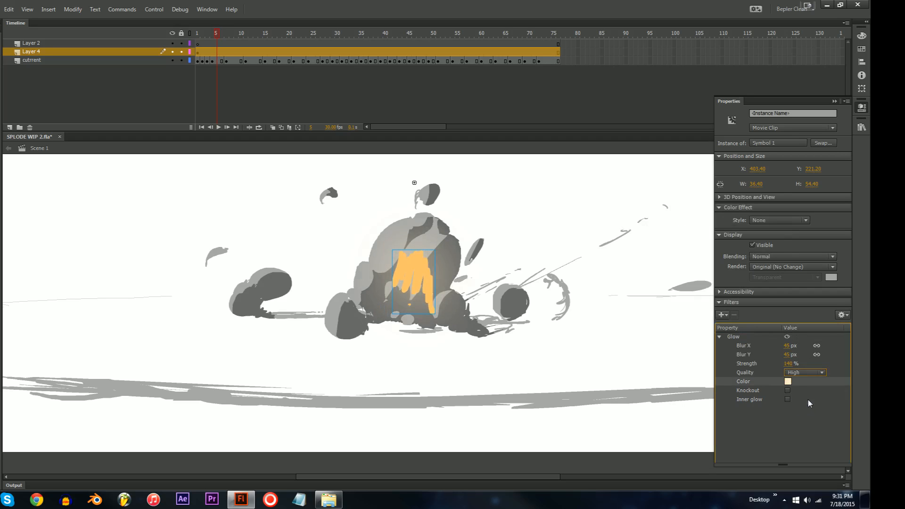
- Apply a white Tint colour effect of about 73% to the fire symbol
click(777, 220)
click(775, 255)
click(823, 221)
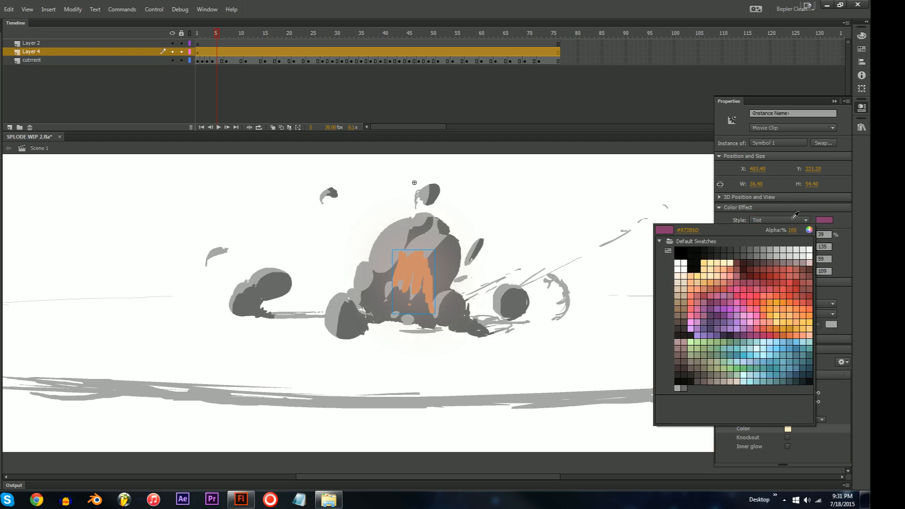
click(658, 192)
drag(773, 231, 792, 234)
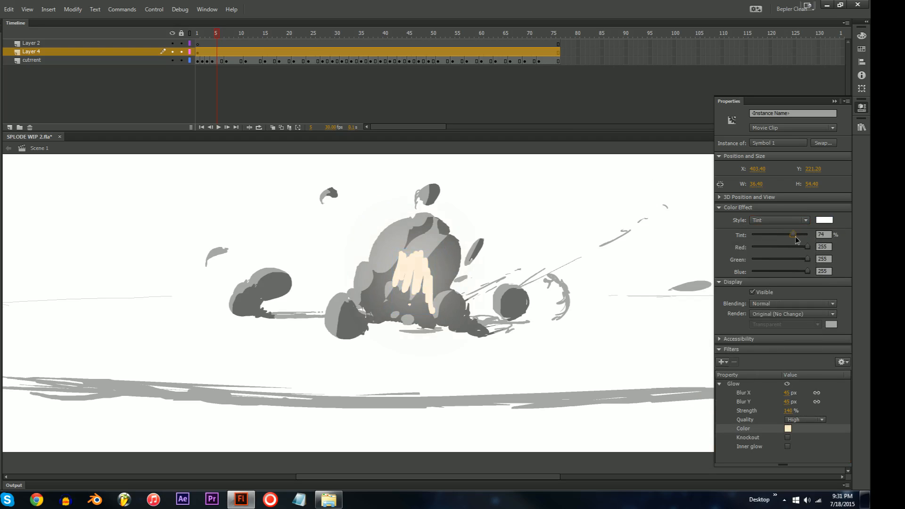
- Change the fire symbol's glow colour to a light orange
click(787, 429)
click(775, 328)
click(787, 429)
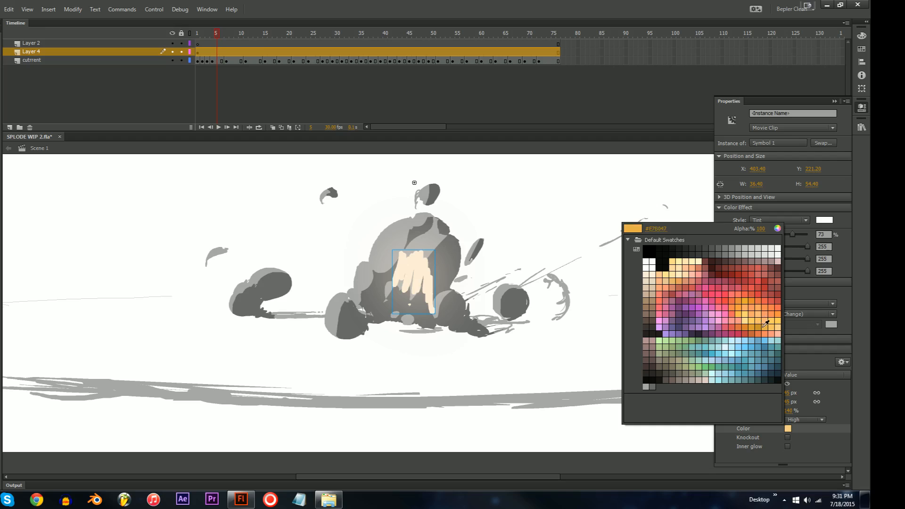
click(773, 323)
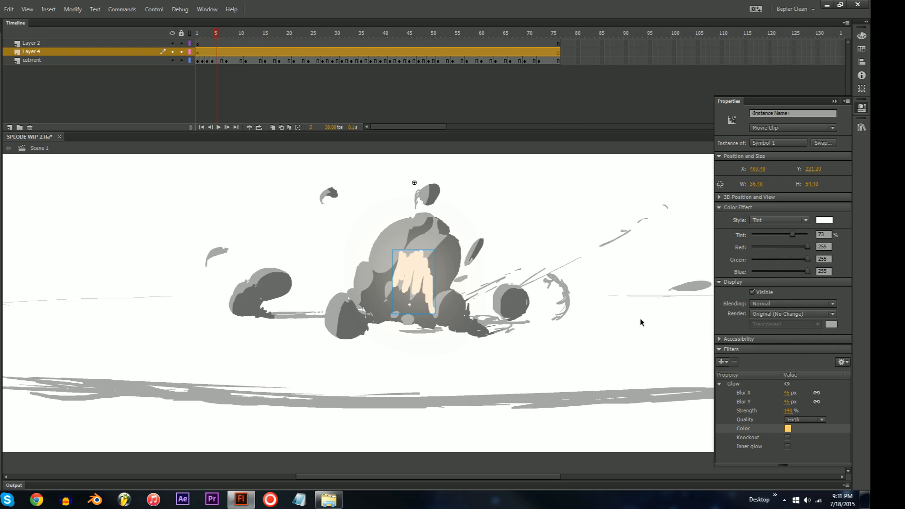
- Test the movie in an enlarged preview window and close the preview
key(ctrl+Return)
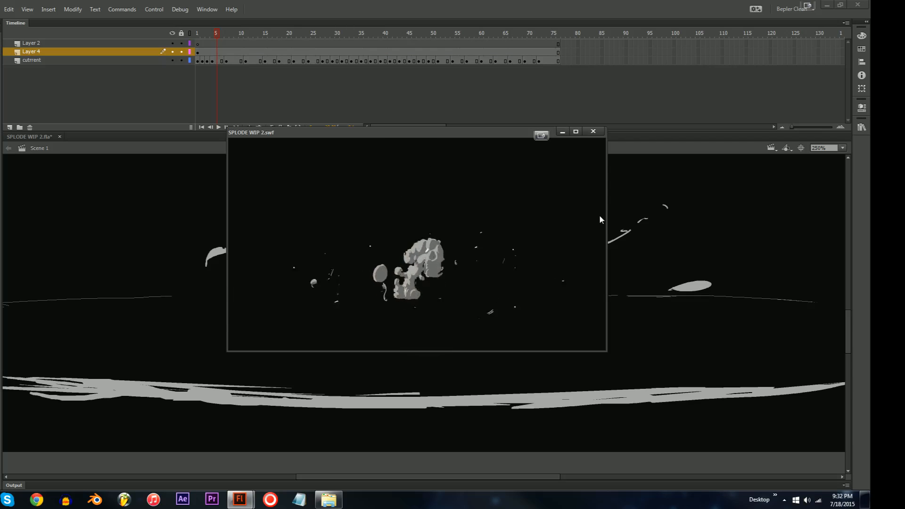
click(575, 132)
right_click(416, 242)
click(582, 192)
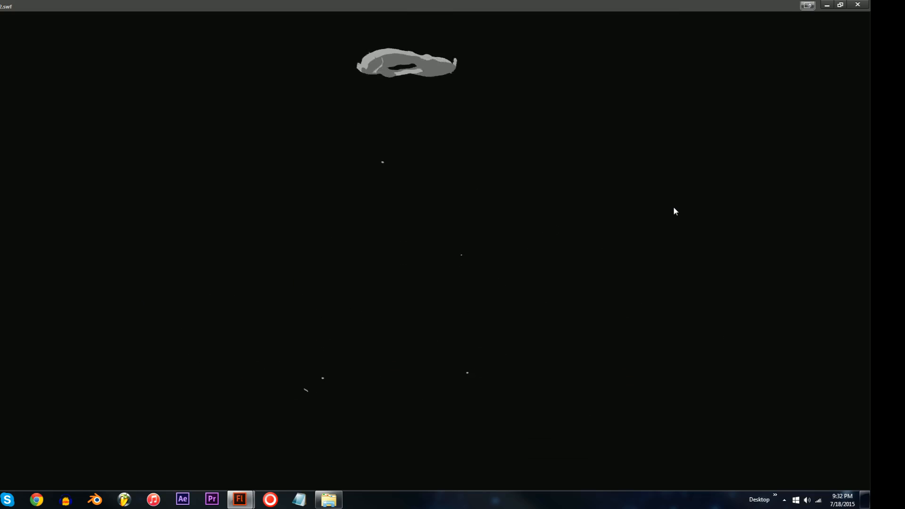
key(ctrl+w)
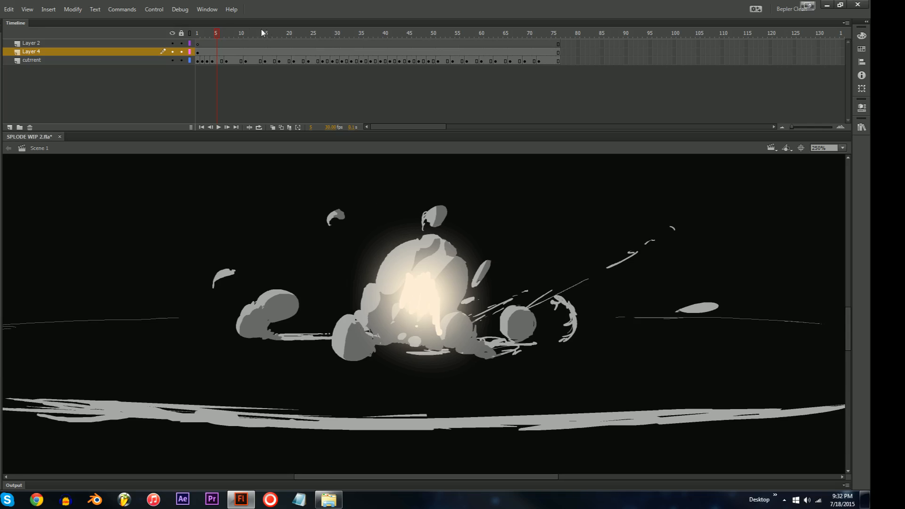
- Lock Layer 4, shift frame 60's debris specks slightly downward, and compare them with the preceding frames using onion skinning
drag(224, 34, 470, 49)
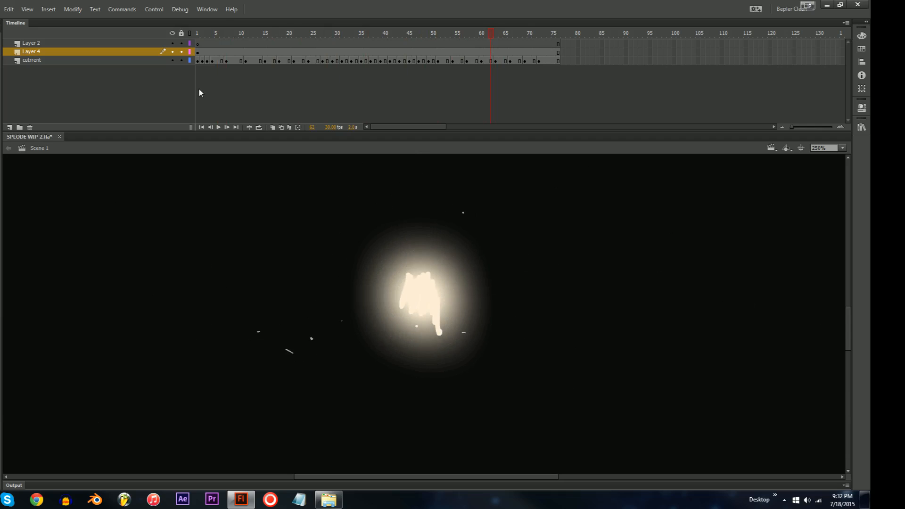
drag(489, 378, 490, 378)
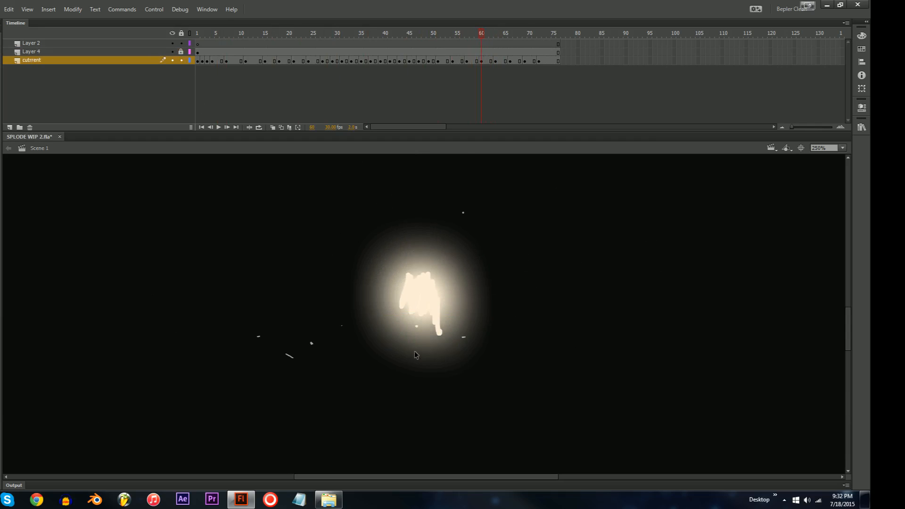
drag(230, 291, 537, 423)
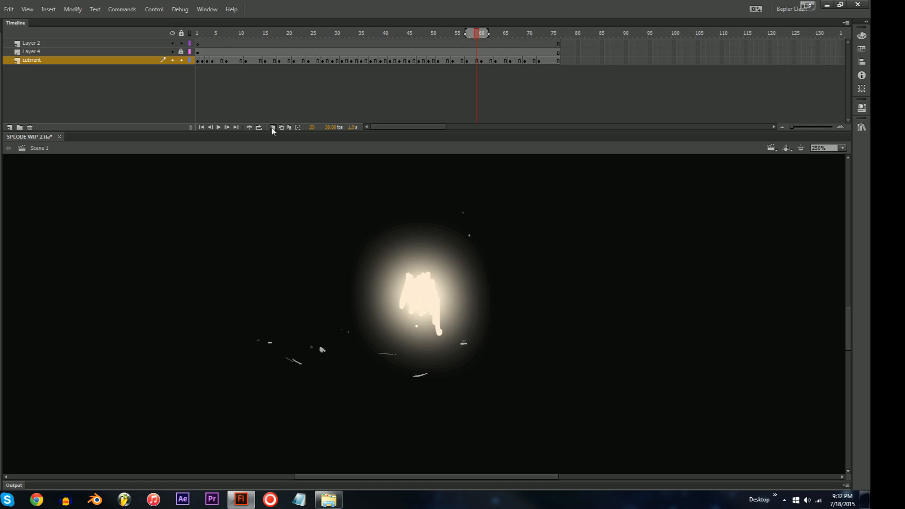
key(comma)
key(comma)
key(comma)
key(comma)
- Fine-tune the position of the debris specks on frame 60 of the cutrrent layer against the onion-skinned drawings
key(period)
key(period)
key(period)
key(period)
key(period)
click(293, 362)
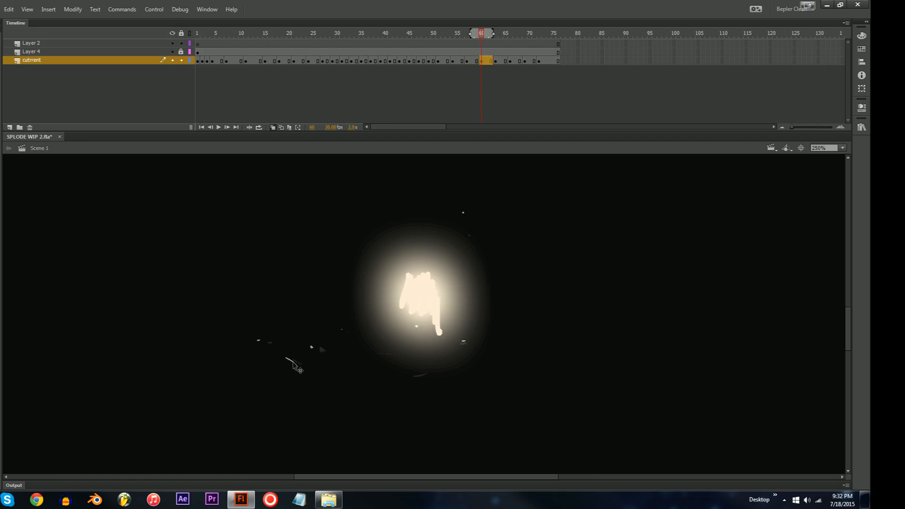
drag(201, 417, 572, 204)
- Compare the debris drawings around frame 63 with their onion skins and adjust the specks' position
key(period)
key(period)
key(period)
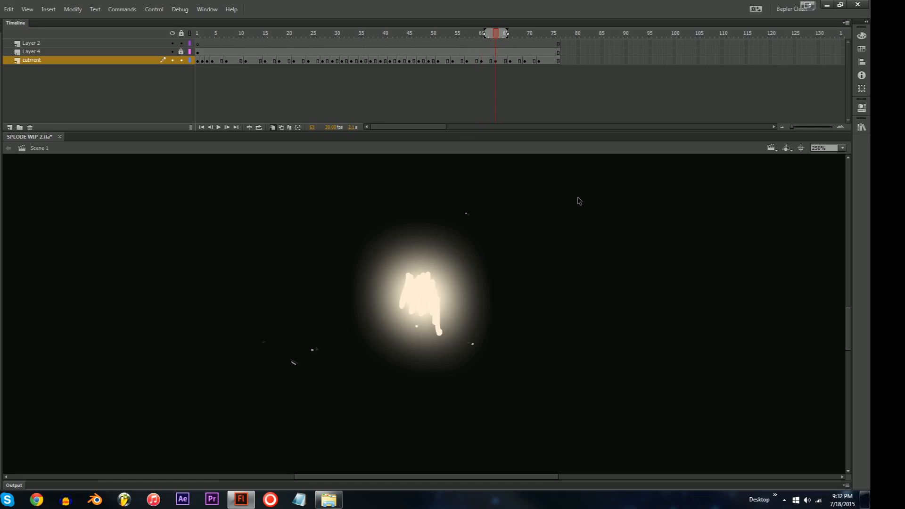
key(comma)
key(comma)
key(period)
key(period)
key(period)
drag(567, 179, 213, 418)
- Step through the remaining drawings up to frame 71, test the movie, and close the preview
key(period)
key(period)
key(period)
key(period)
key(period)
key(period)
key(ctrl+Return)
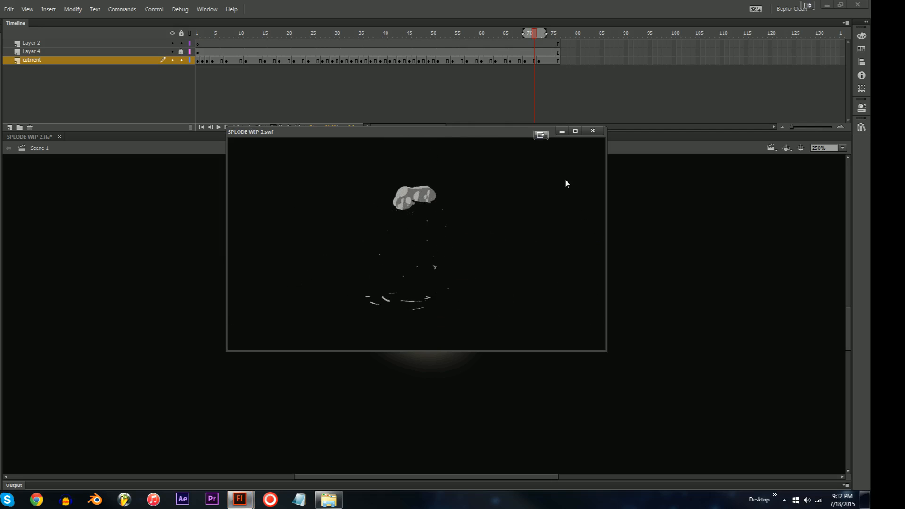
click(592, 130)
- Open the VCam symbol on Layer 2, recolour its viewfinder outline white, and return to Scene 1
key(ctrl+minus)
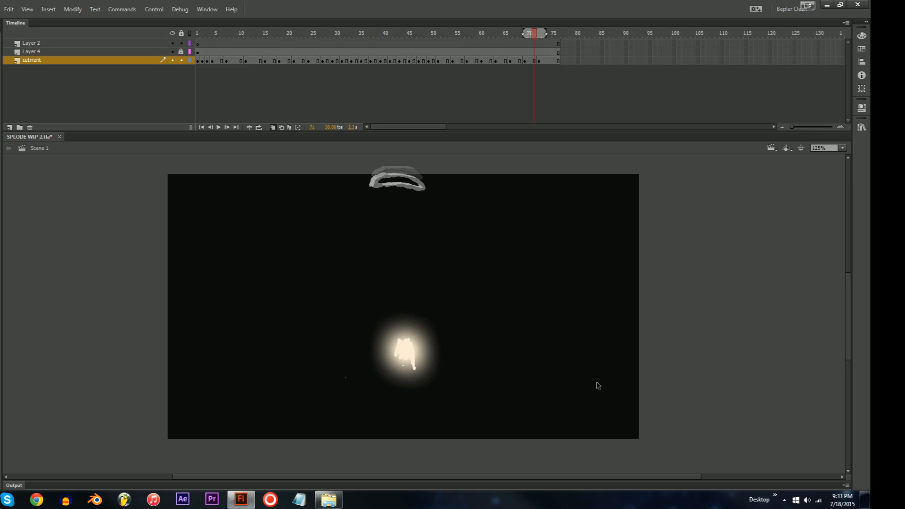
click(461, 34)
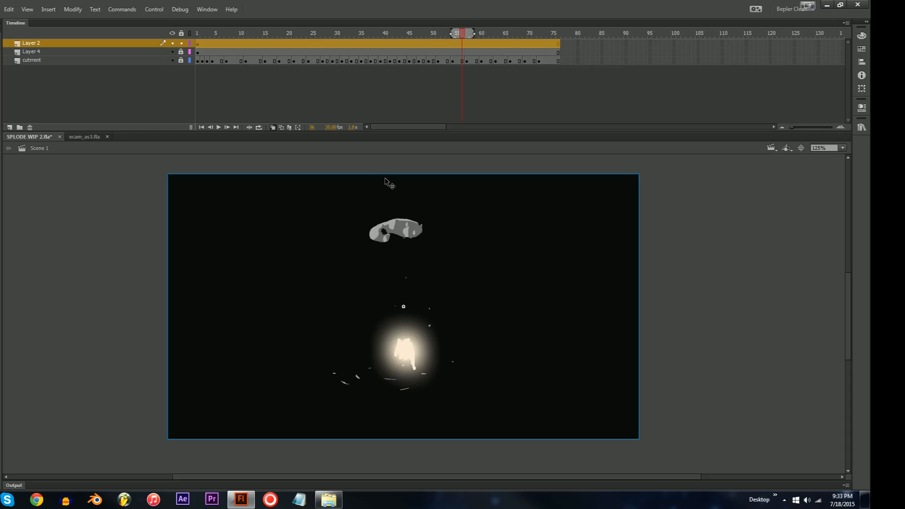
drag(444, 221, 409, 233)
mouse_move(491, 272)
mouse_down()
mouse_move(466, 252)
mouse_move(491, 272)
mouse_up()
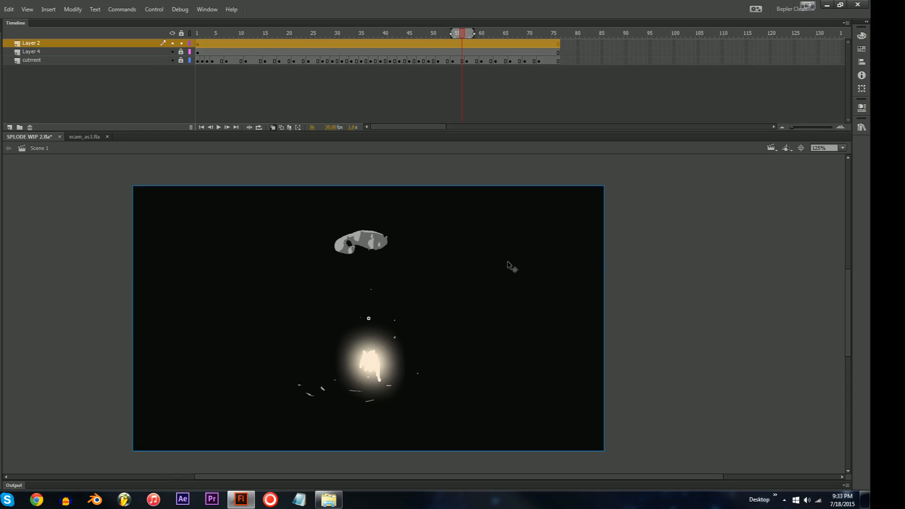
double_click(605, 249)
double_click(605, 253)
double_click(604, 253)
double_click(604, 253)
click(1, 204)
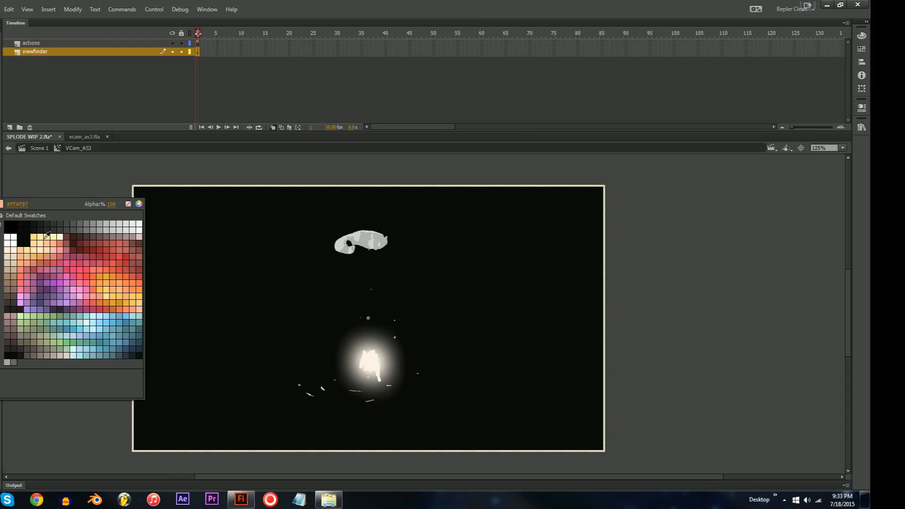
click(19, 234)
double_click(79, 228)
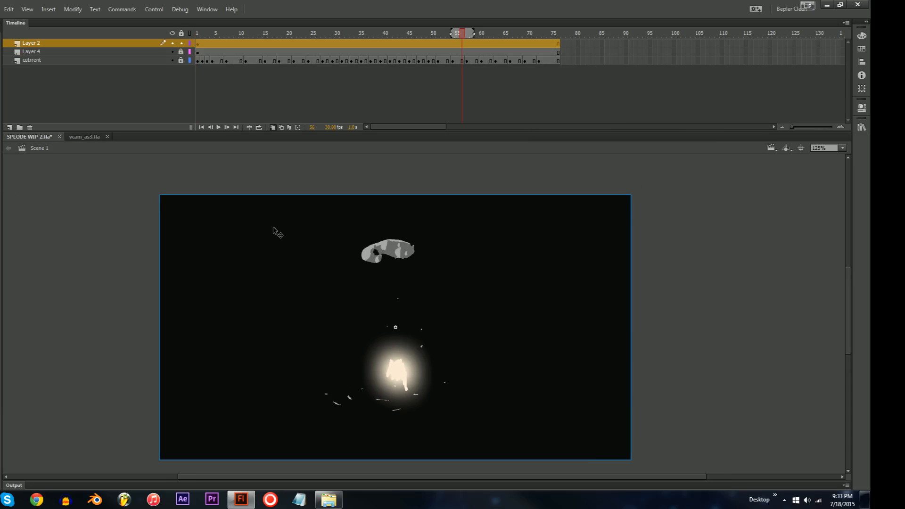
click(148, 226)
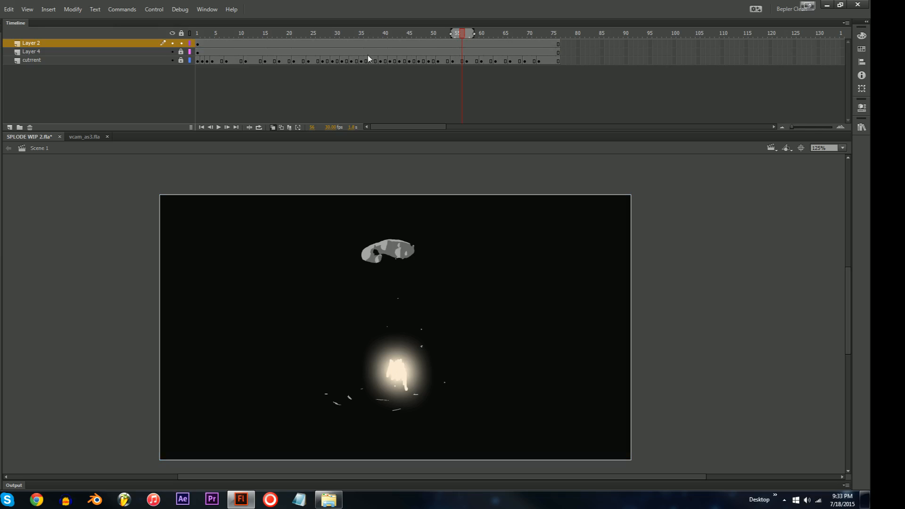
- Insert a keyframe on frame 7 of Layer 2 and shift the VCam slightly down and left of the stage corner
drag(368, 58, 226, 48)
click(227, 45)
key(ctrl+=)
drag(297, 191, 421, 322)
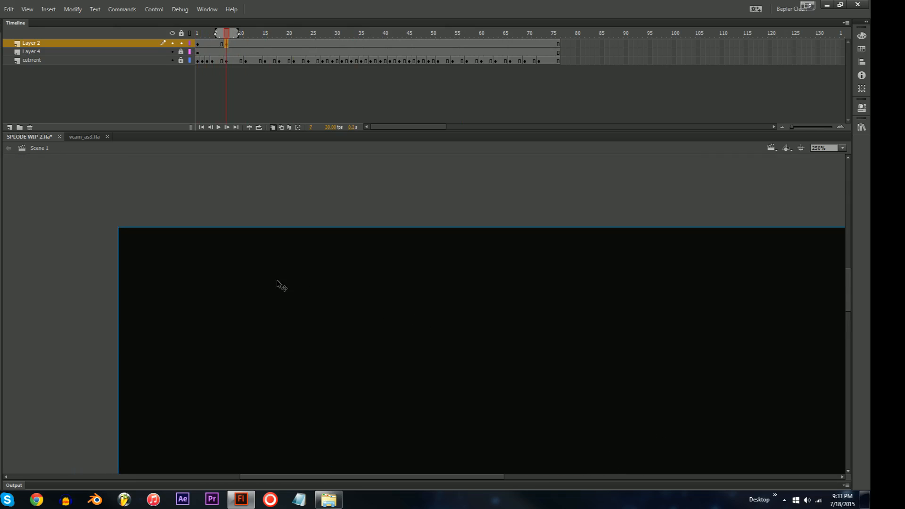
drag(277, 282, 488, 348)
key(ctrl+=)
drag(356, 312, 534, 383)
key(ctrl+-)
key(ctrl+-)
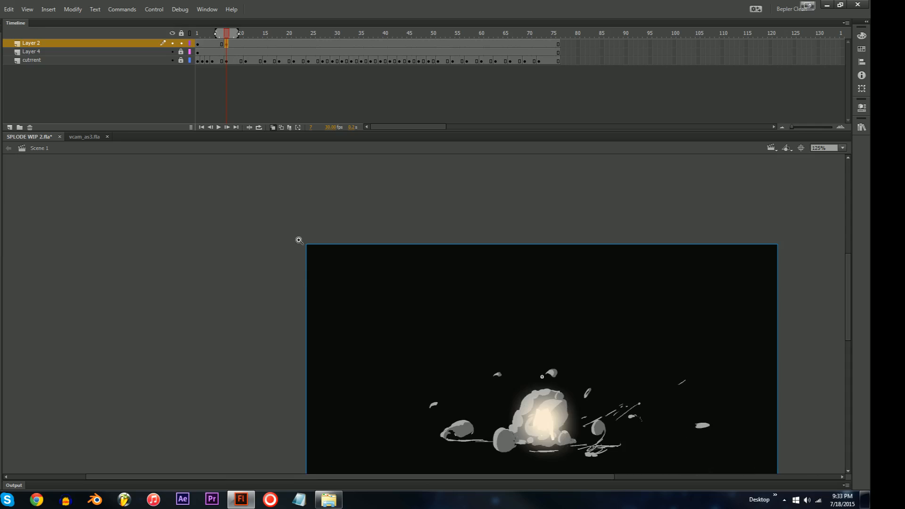
drag(344, 278, 276, 217)
drag(475, 337, 363, 255)
drag(391, 315, 375, 297)
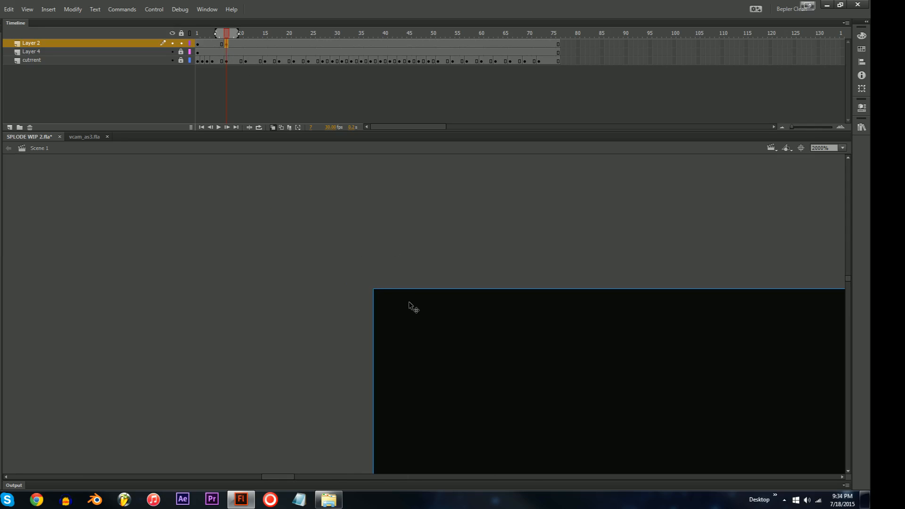
drag(411, 303, 365, 319)
- Add successive VCam keyframes on Layer 2 up to frame 32, offsetting the camera by diminishing amounts to create a shake
drag(371, 319, 420, 304)
drag(455, 308, 432, 288)
key(F6)
key(F6)
key(F6)
key(F6)
key(ctrl+z)
key(ctrl+z)
key(ctrl+z)
key(F6)
key(F6)
key(F6)
key(F6)
key(F6)
key(F6)
drag(430, 289, 458, 299)
key(F6)
key(F6)
key(F6)
key(F6)
key(F6)
key(F6)
key(F6)
key(F6)
key(F6)
key(F6)
key(F6)
key(F6)
key(F6)
key(F6)
key(F6)
key(F6)
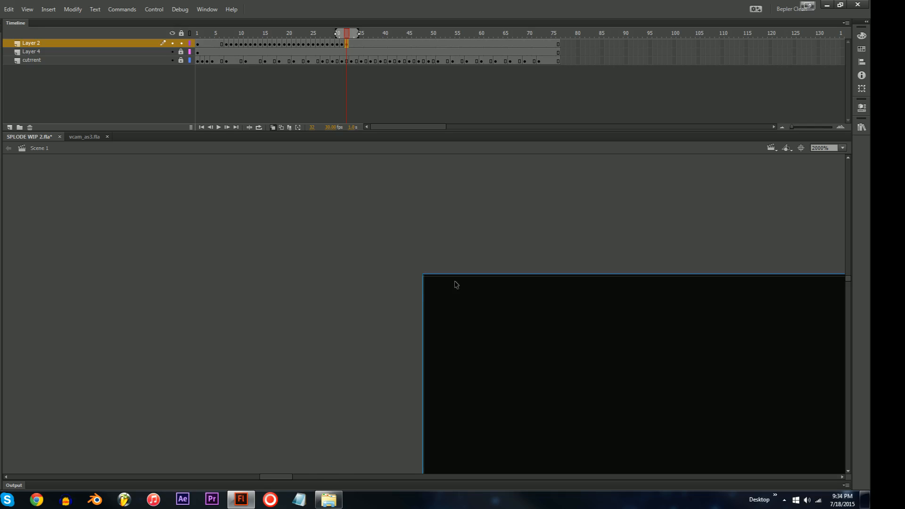
- Test the movie to check the long camera shake and close the preview
key(ctrl+2)
key(ctrl+Return)
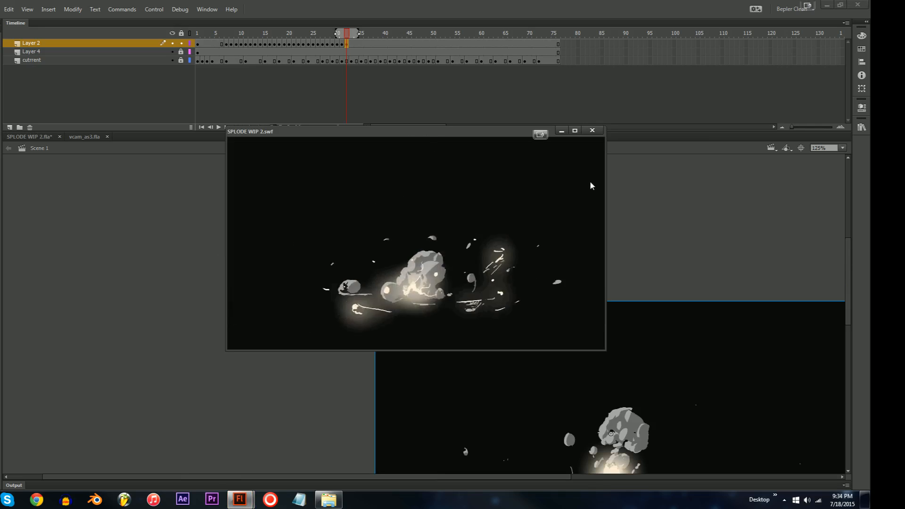
click(591, 130)
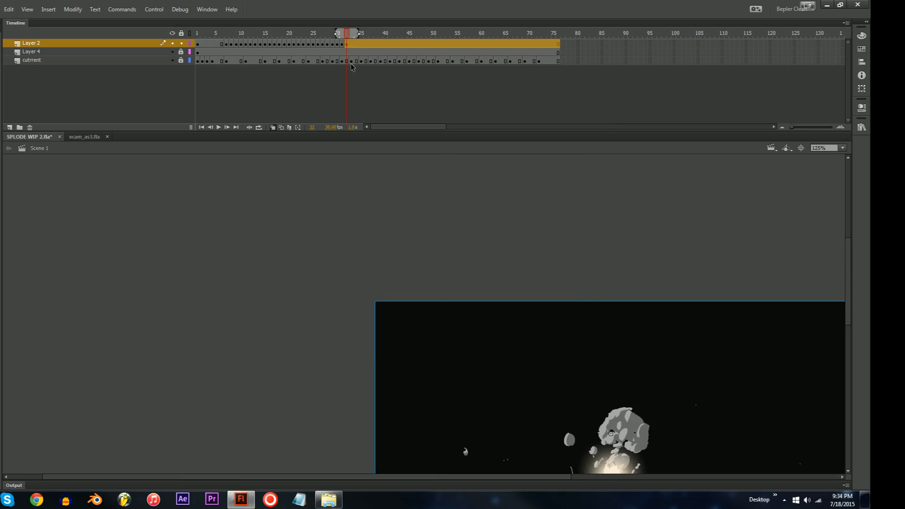
- Compare the VCam positions from frame 7 onward with their onion-skinned outlines near the stage corner
click(227, 44)
key(ctrl+=)
drag(321, 256, 579, 396)
key(ctrl+=)
drag(217, 208, 479, 345)
drag(329, 332, 231, 228)
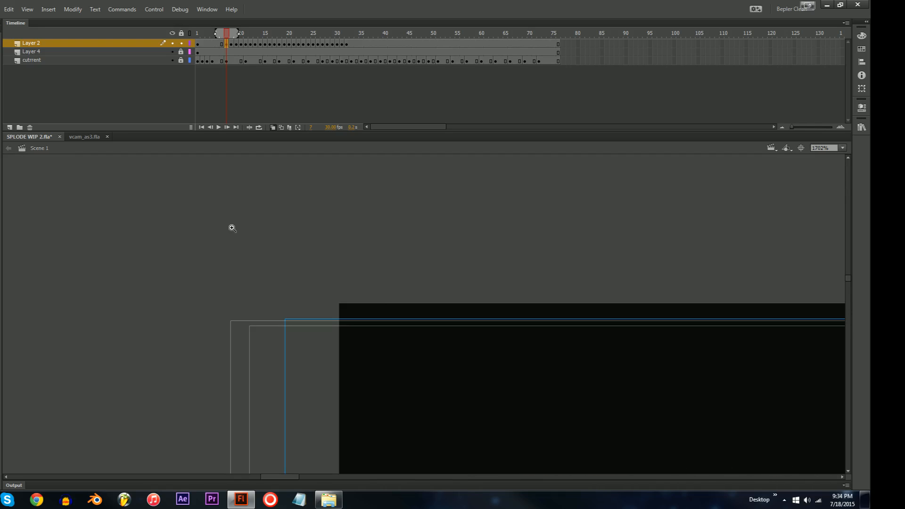
drag(376, 315, 460, 269)
drag(469, 305, 445, 336)
key(.)
key(.)
key(.)
key(.)
key(.)
- Extend the Layer 2 keyframes at frames 11, 13, 15 and 17 by one frame each
click(246, 44)
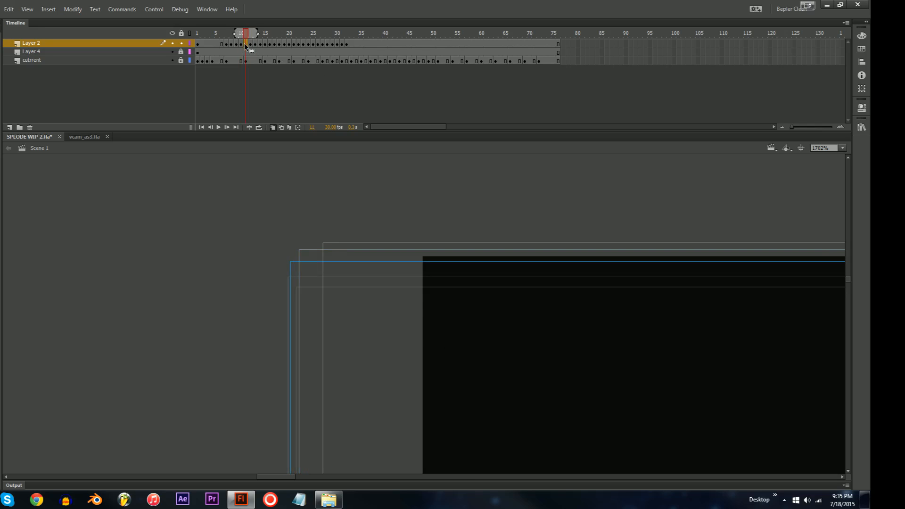
click(239, 44)
click(246, 44)
key(F5)
click(255, 45)
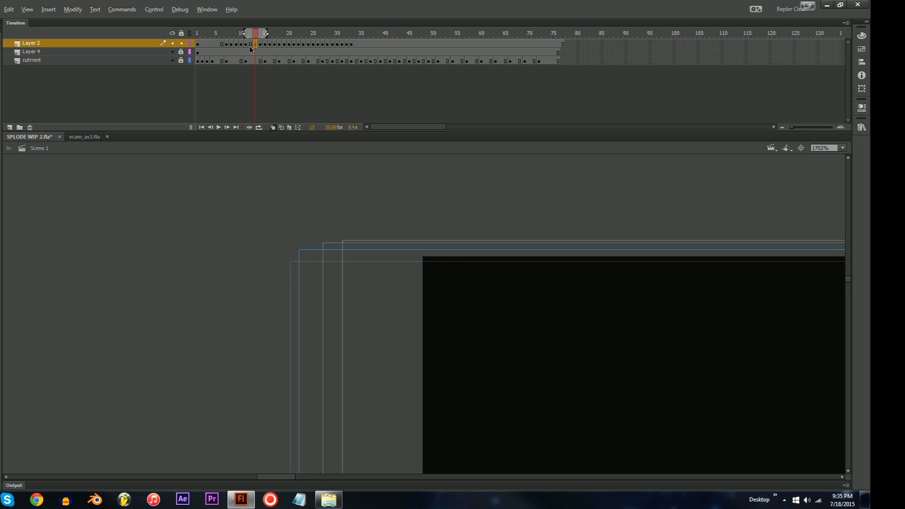
key(F5)
click(265, 45)
key(F5)
click(275, 44)
key(F5)
- Insert extra frames after the Layer 2 keyframes between frames 30 and 42 so the shake slows down
click(313, 50)
click(337, 44)
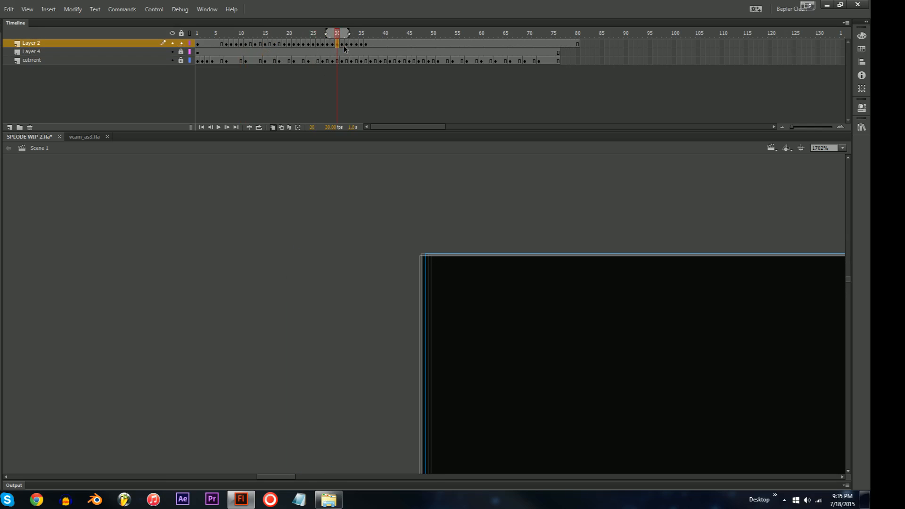
key(F5)
click(347, 45)
key(F5)
click(357, 45)
key(F5)
click(366, 45)
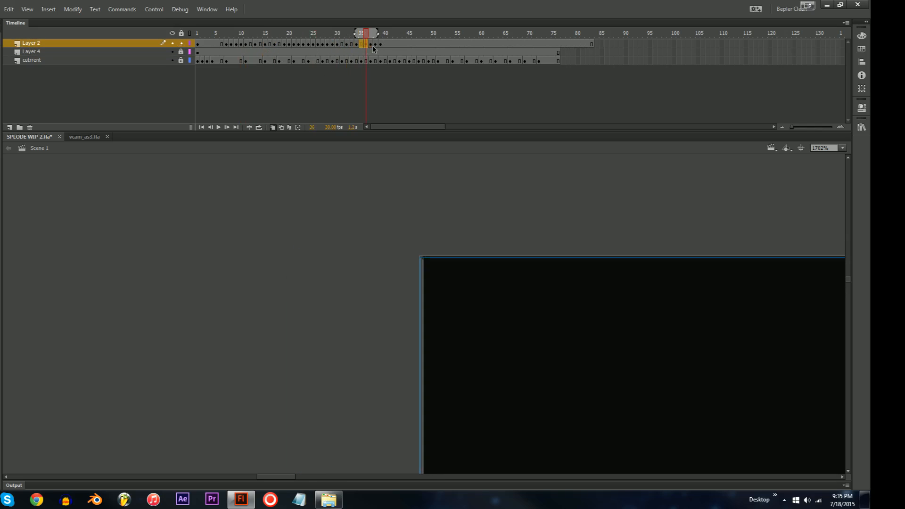
key(F5)
click(375, 45)
key(F5)
click(385, 45)
key(F5)
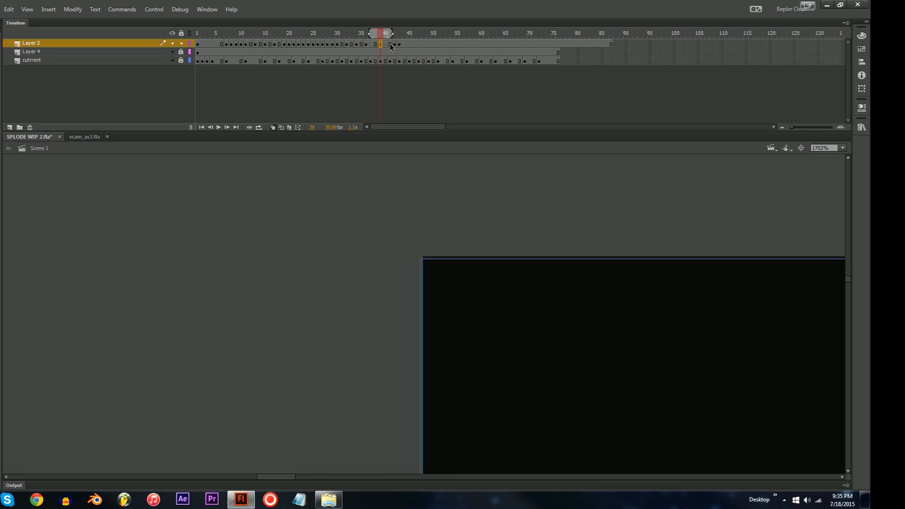
click(395, 45)
key(F5)
key(F5)
key(F5)
key(F5)
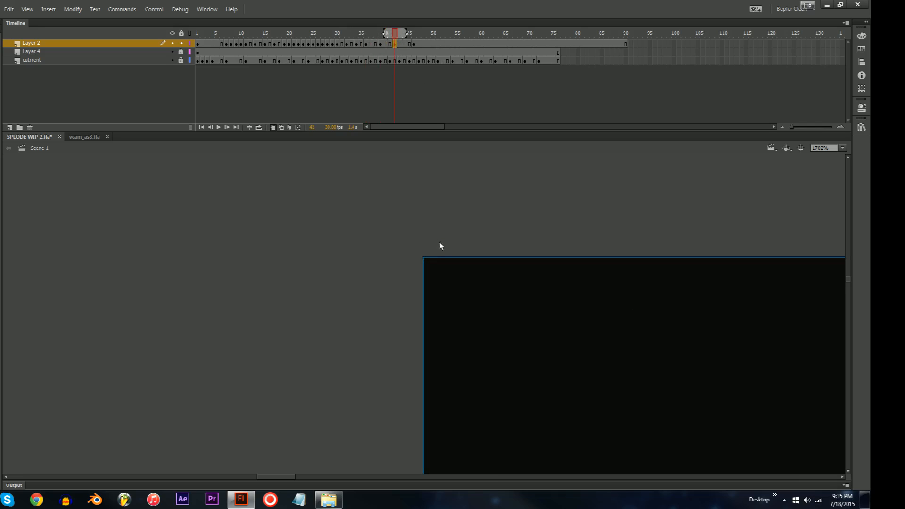
- Trim the surplus frames from the end of Layer 2 and make the layer end at frame 76
drag(563, 44, 636, 55)
drag(519, 45, 622, 41)
key(shift+F5)
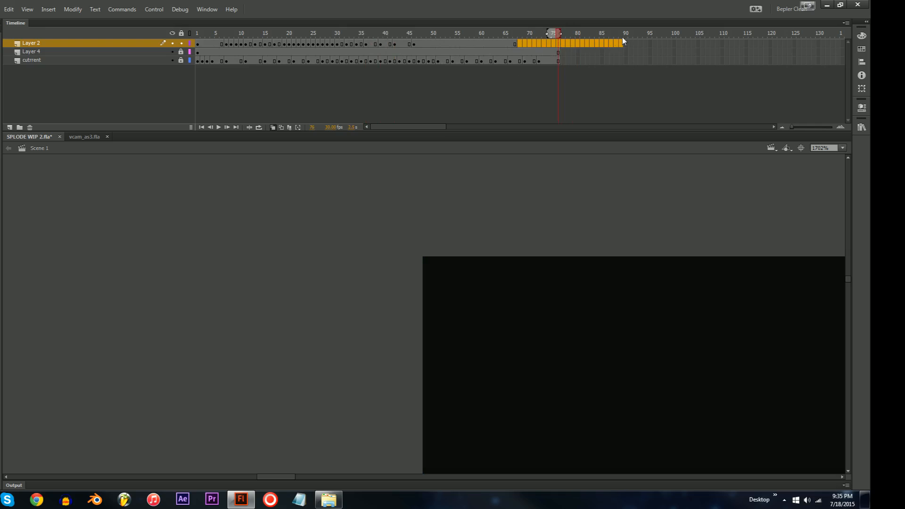
key(comma)
key(comma)
key(comma)
key(comma)
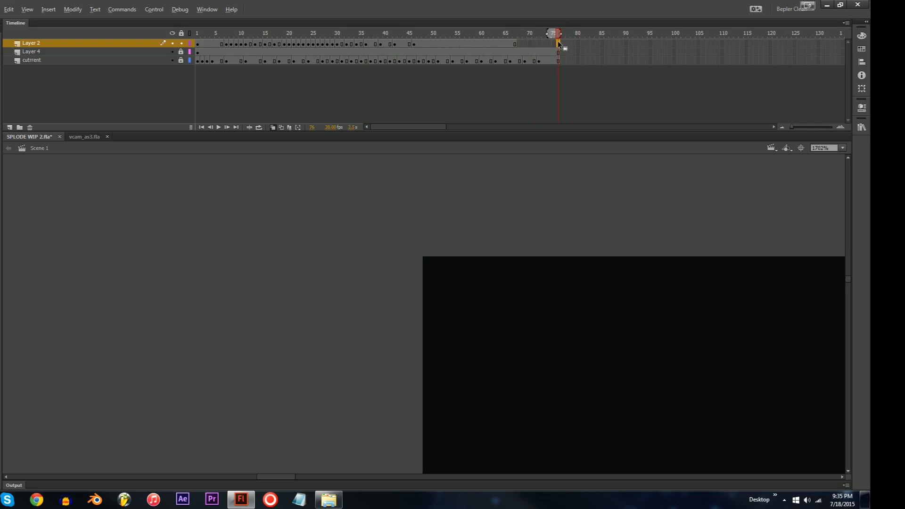
- Test the movie with the retimed camera shake and close the preview
key(ctrl+minus)
key(ctrl+minus)
key(ctrl+minus)
key(ctrl+minus)
key(ctrl+minus)
key(ctrl+Return)
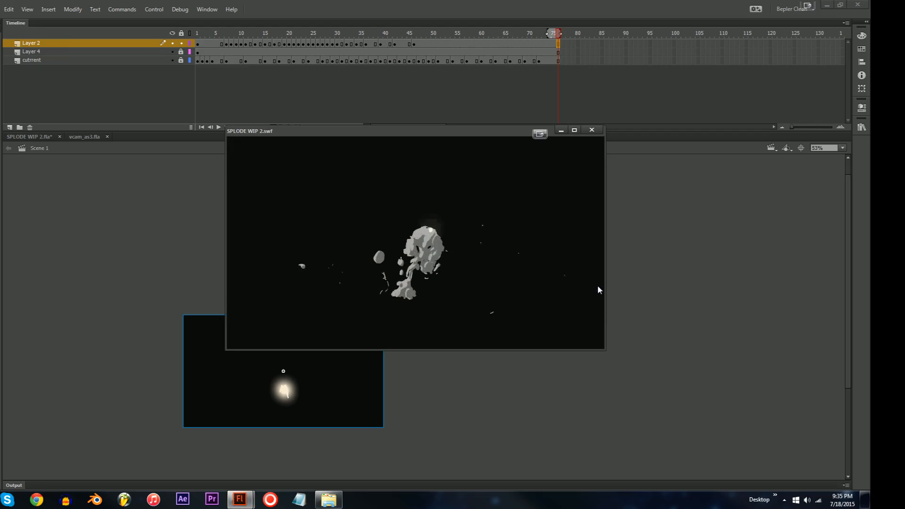
click(595, 134)
- Remove the shake keyframes from frame 6 onward on Layer 2 and extend the first keyframe to frame 76
drag(220, 43, 467, 43)
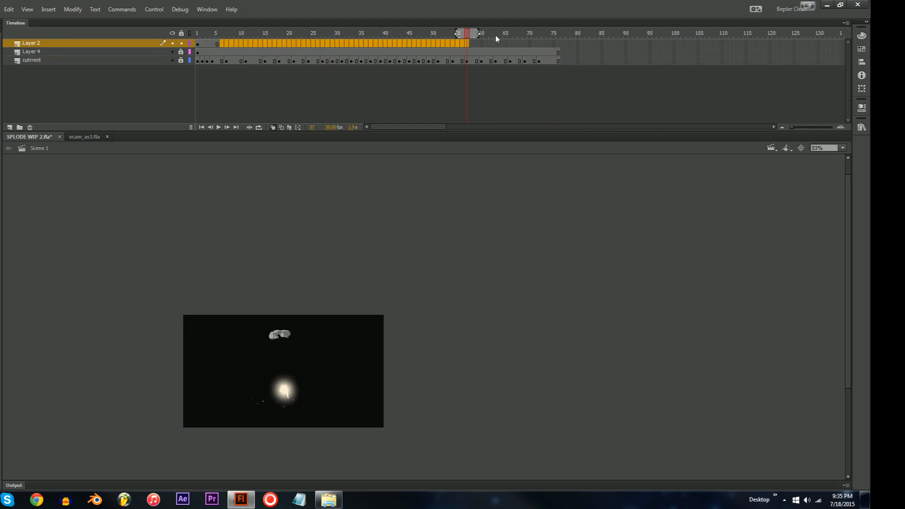
click(558, 44)
key(F5)
- Insert a keyframe on frame 7 of Layer 2, just after the initial blast
drag(266, 37, 246, 38)
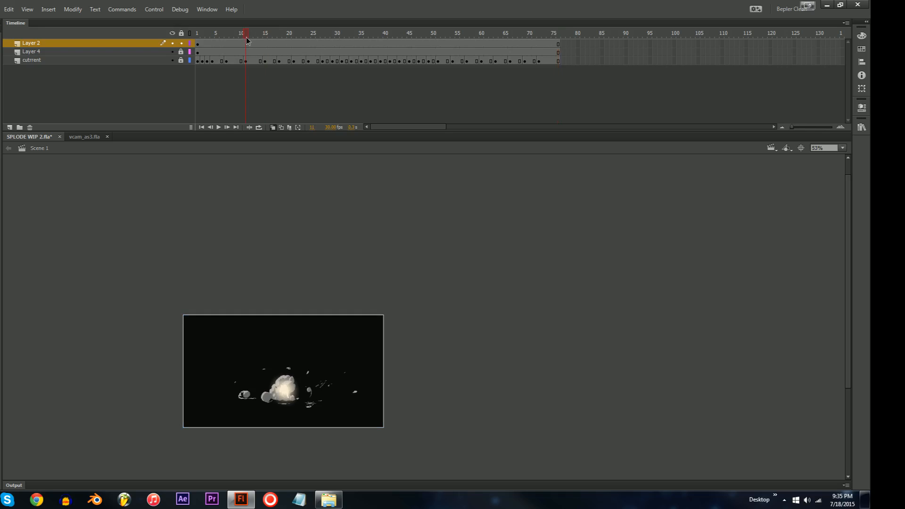
click(246, 42)
key(comma)
key(comma)
key(comma)
key(comma)
key(comma)
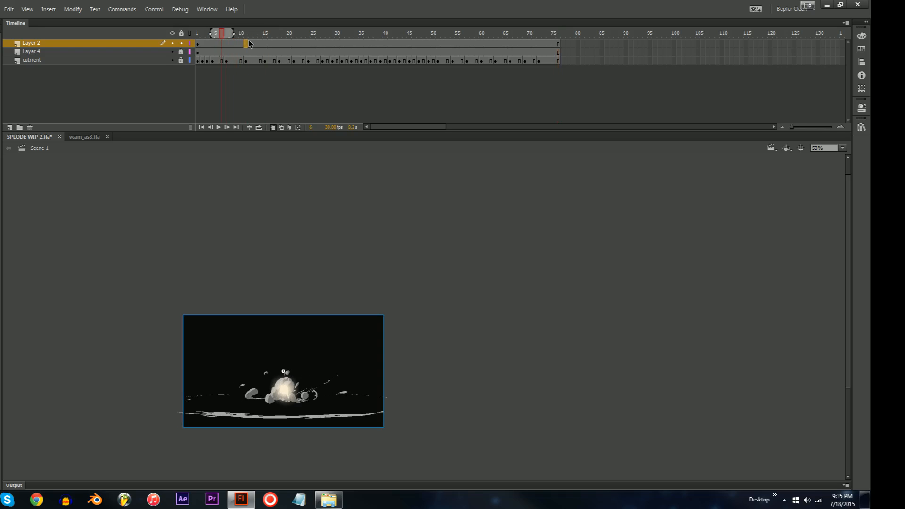
key(comma)
click(390, 231)
key(period)
key(period)
key(F6)
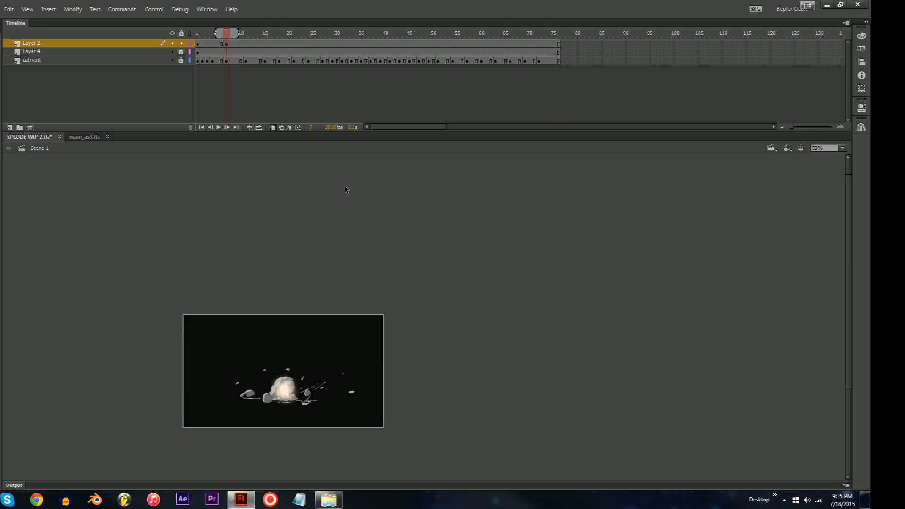
- Offset the VCam on frame 7 down and to the left of the stage corner
key(ctrl+equal)
key(ctrl+equal)
drag(240, 192, 450, 321)
key(ctrl+equal)
drag(256, 205, 403, 310)
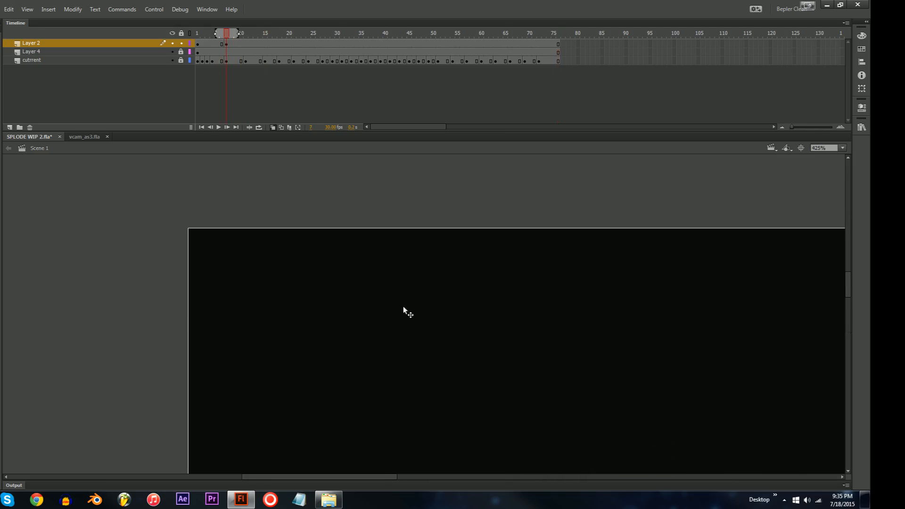
click(403, 311)
click(228, 45)
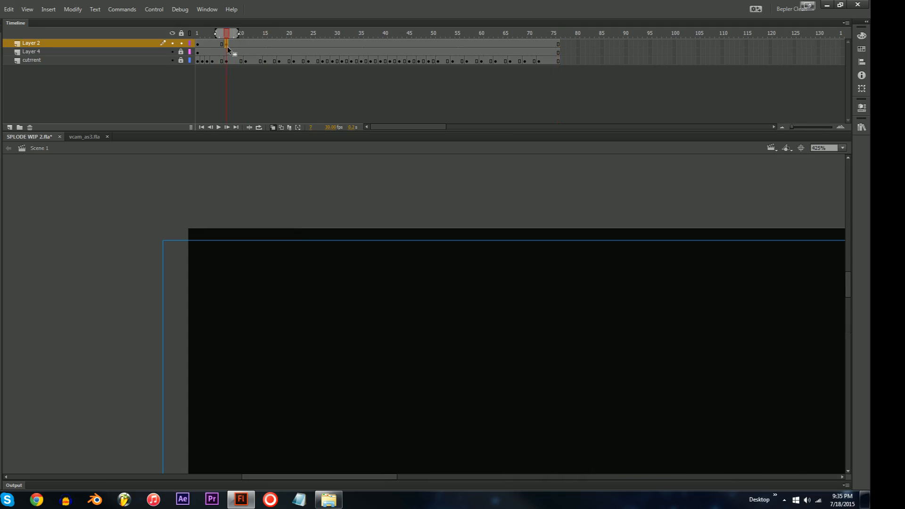
- Add VCam keyframes on frames 8 to 16 of Layer 2, moving the camera by shrinking offsets for a short shake
key(F6)
drag(341, 299, 345, 293)
key(F6)
drag(366, 314, 395, 314)
key(F6)
key(F6)
drag(398, 317, 387, 322)
key(F6)
key(F6)
drag(158, 209, 214, 253)
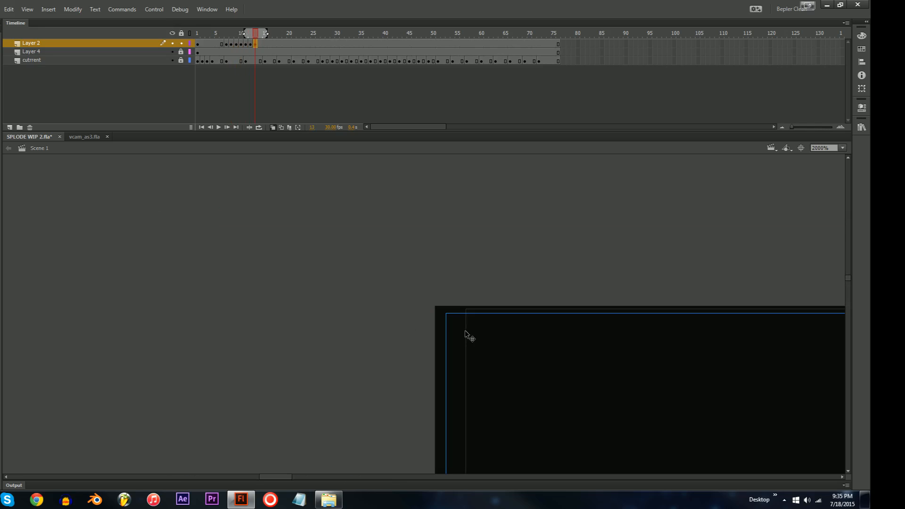
key(F6)
mouse_move(475, 336)
mouse_down()
mouse_move(469, 332)
mouse_move(477, 334)
mouse_up()
key(F6)
key(F6)
- Test the movie to check the short camera shake and close the preview
key(ctrl+minus)
key(ctrl+minus)
key(ctrl+Return)
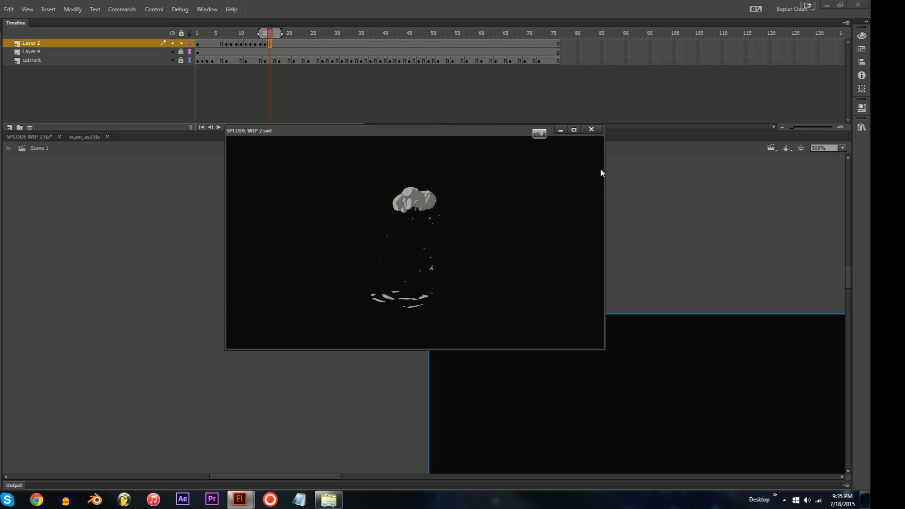
click(591, 129)
- Lock Layer 2 and add a new layer below the cutrrent layer for grey background squares
key(ctrl+minus)
key(ctrl+minus)
key(ctrl+minus)
key(ctrl+equal)
key(ctrl+equal)
drag(535, 293, 501, 278)
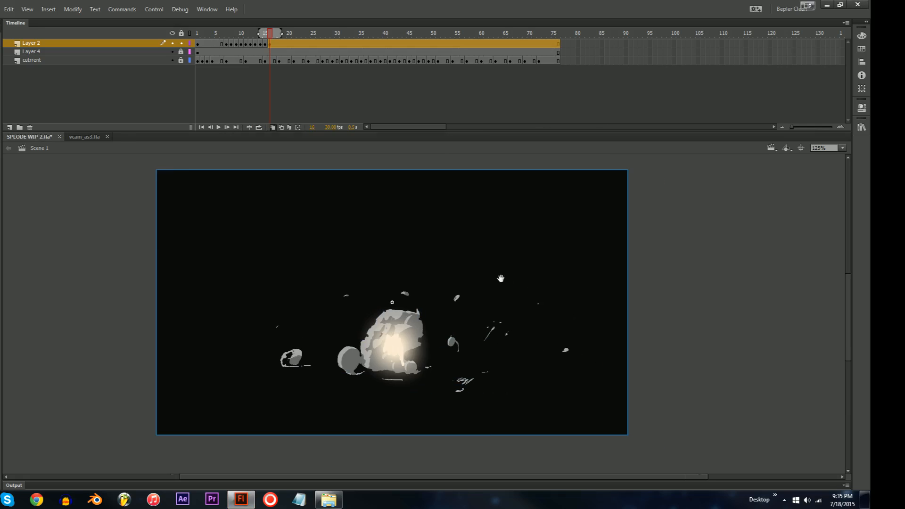
click(181, 43)
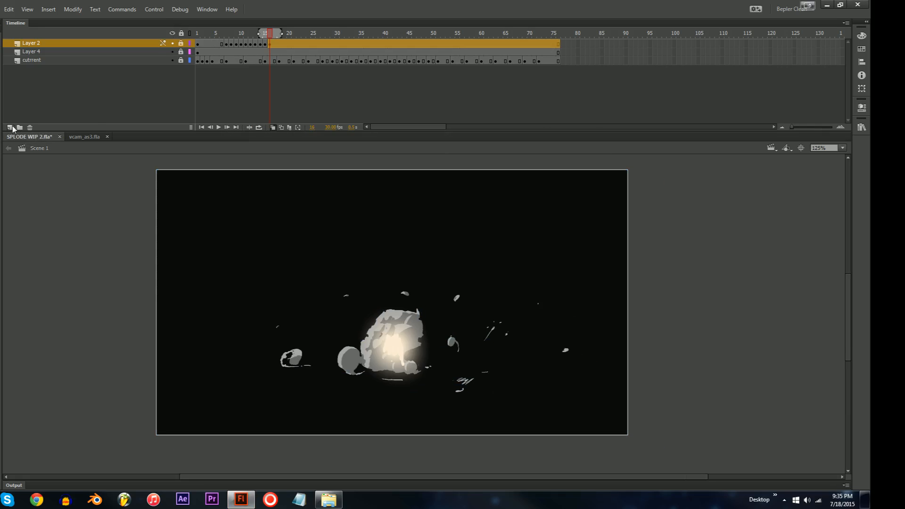
click(11, 127)
- Test the movie with three grey squares on Layer 5 and close the preview
key(ctrl+Return)
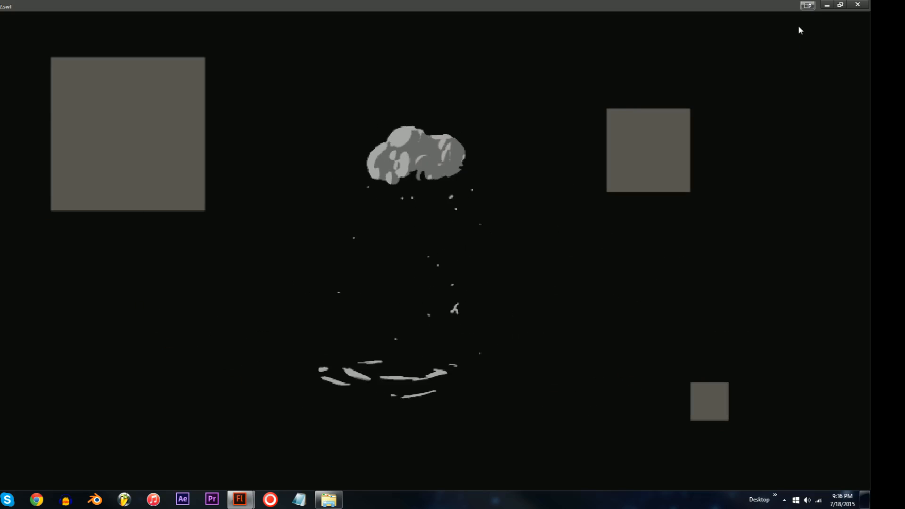
click(856, 6)
- Hide Layer 2 and play the animation on the timeline
click(209, 37)
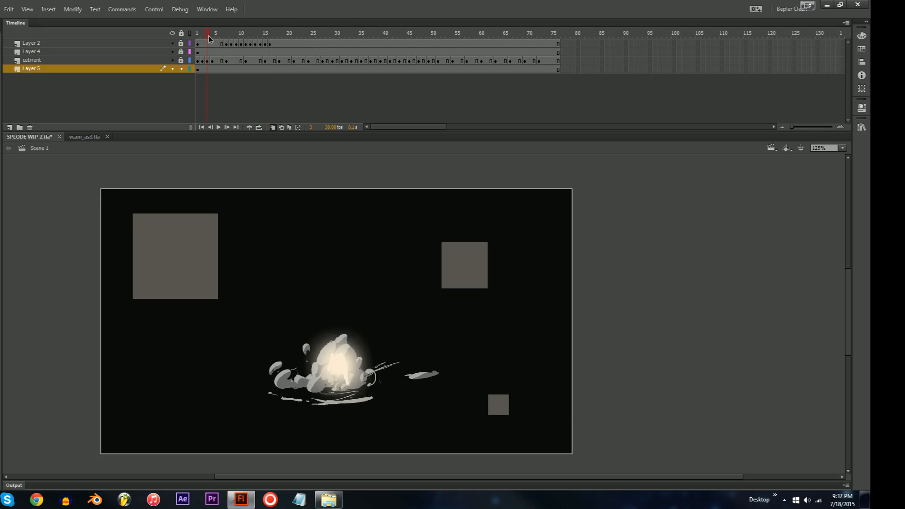
click(172, 43)
key(Return)
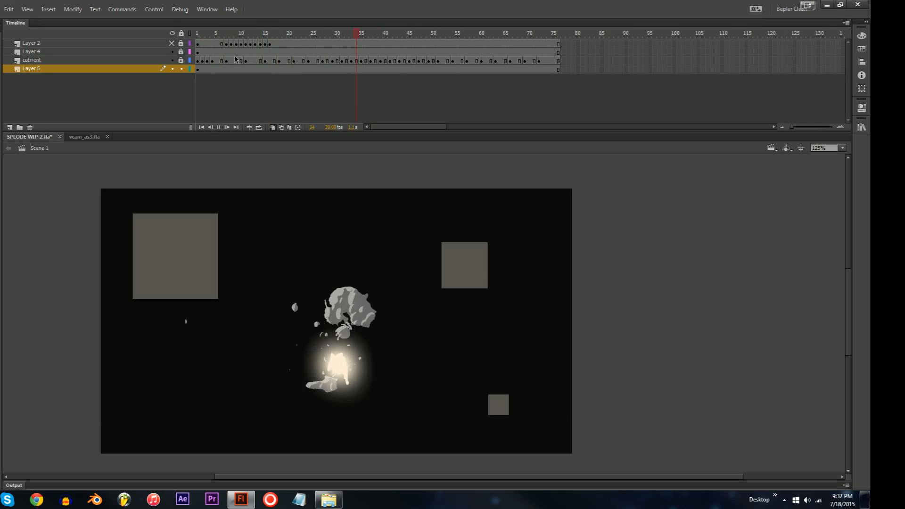
- Delete the two smaller grey squares from Layer 5
click(478, 275)
key(Delete)
click(498, 403)
key(Delete)
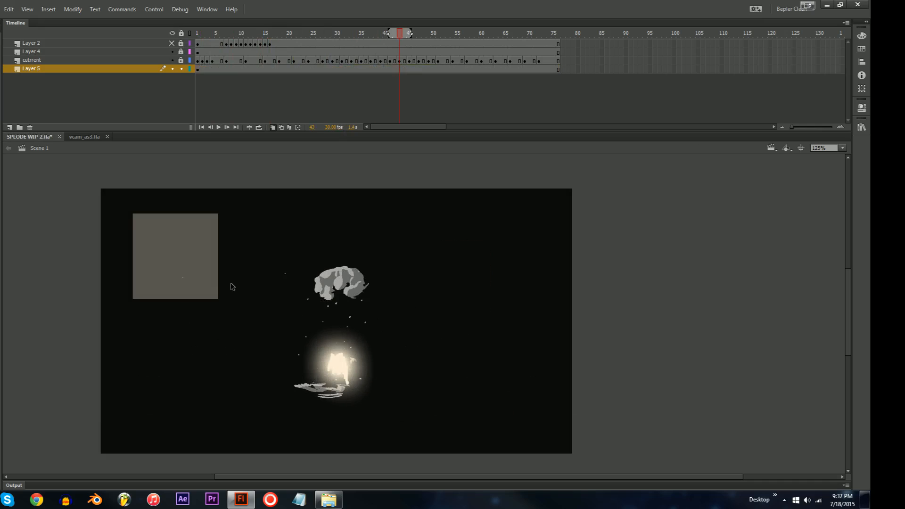
- Delete the remaining grey square from Layer 5 and move the playhead to frame 3
click(207, 283)
key(Delete)
drag(388, 296, 428, 278)
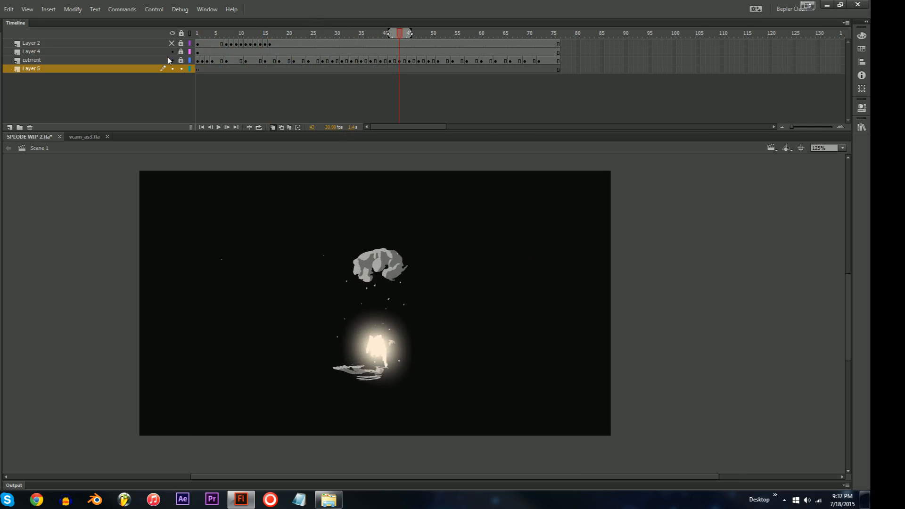
click(142, 60)
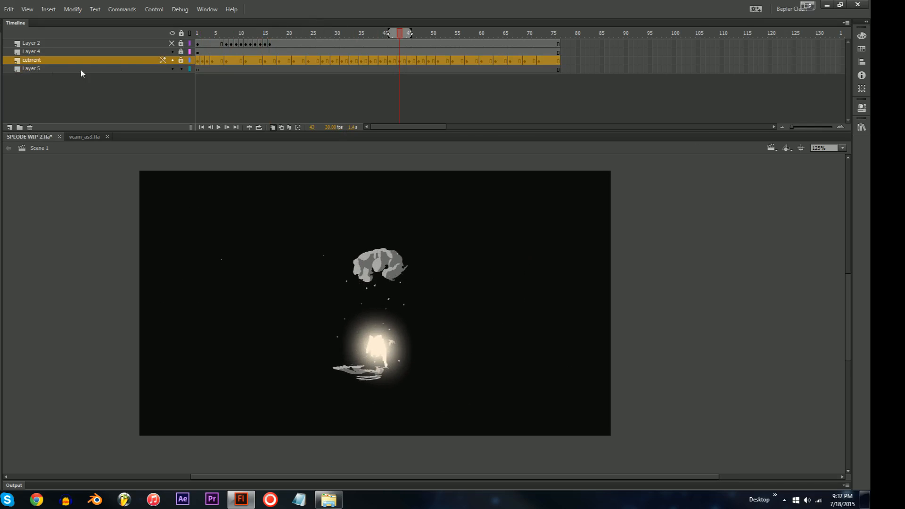
click(120, 68)
mouse_move(226, 34)
mouse_down()
mouse_move(197, 33)
mouse_move(208, 39)
mouse_up()
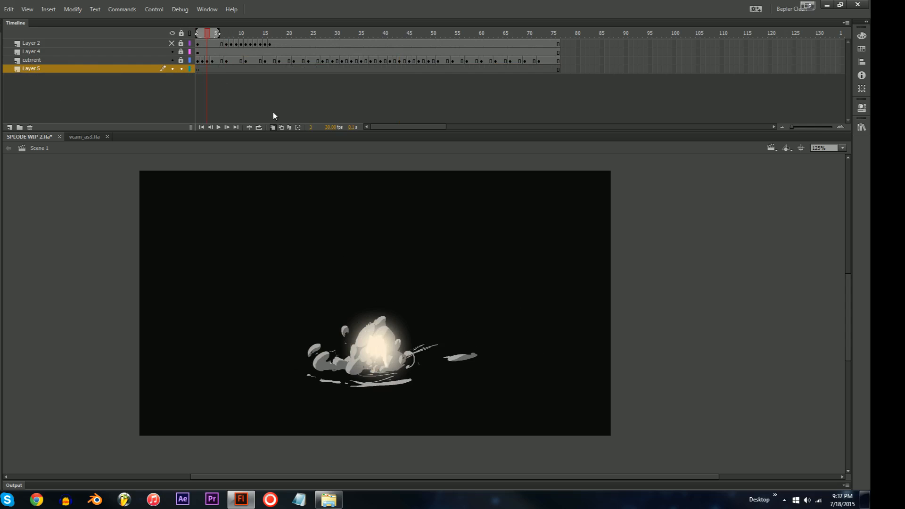
- Show Layer 2 and view the artwork inside the explosion's fire symbol before returning to Scene 1
click(171, 43)
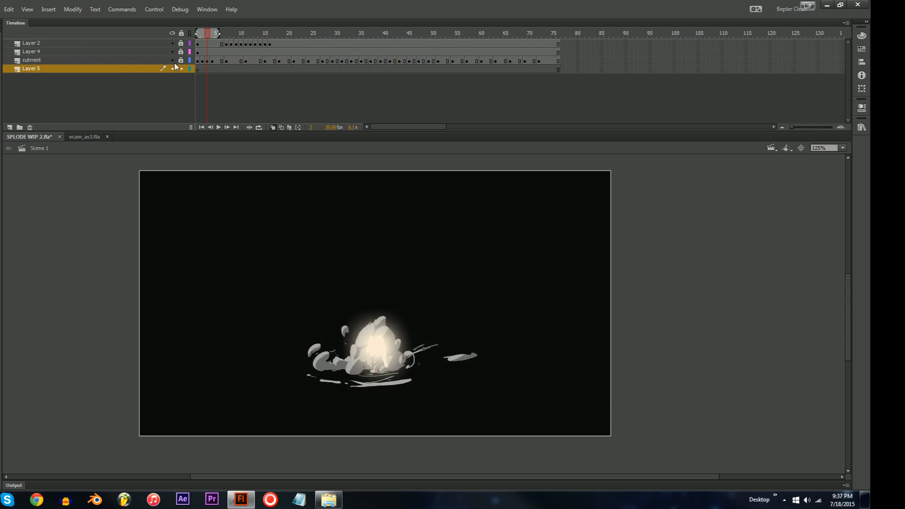
drag(180, 60, 180, 51)
double_click(383, 351)
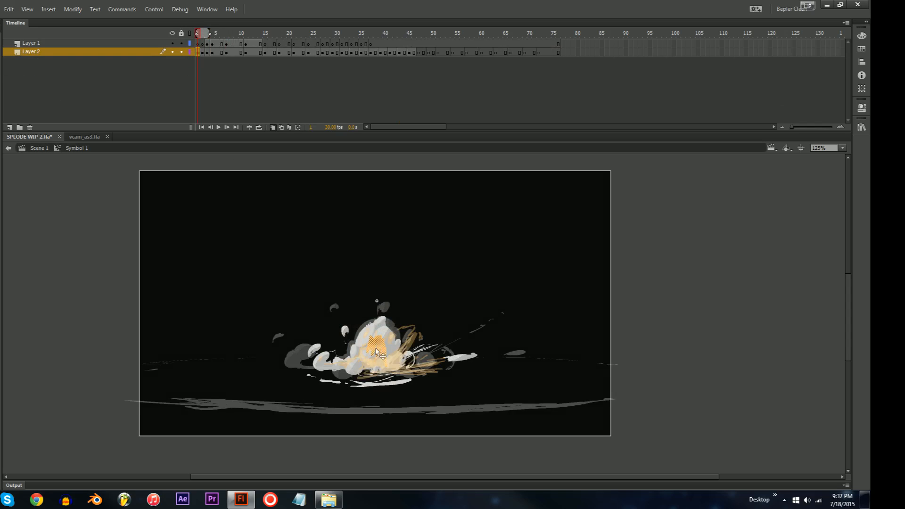
click(42, 147)
- Choose a pale yellow fill and insert a keyframe at frame 4 of Layer 5 with the other layers locked
mouse_move(212, 37)
mouse_down()
mouse_move(197, 37)
mouse_move(211, 38)
mouse_up()
drag(246, 175, 227, 160)
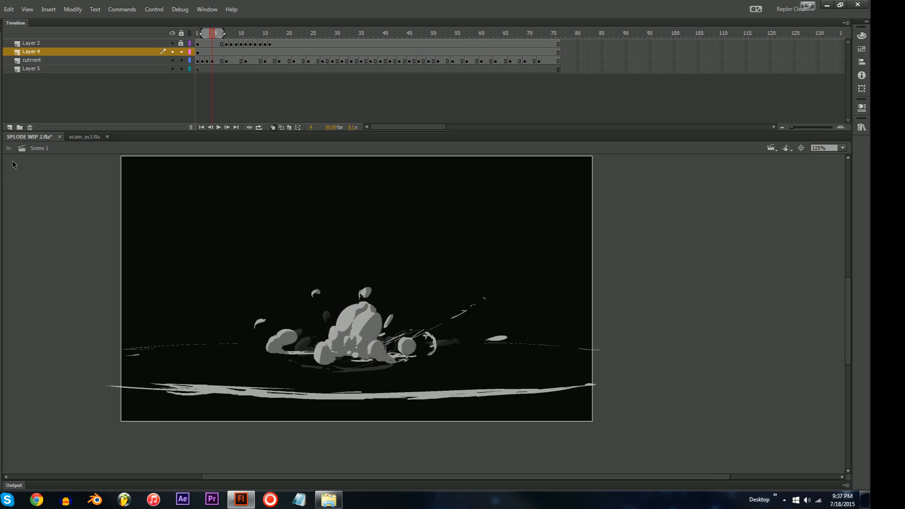
click(1, 207)
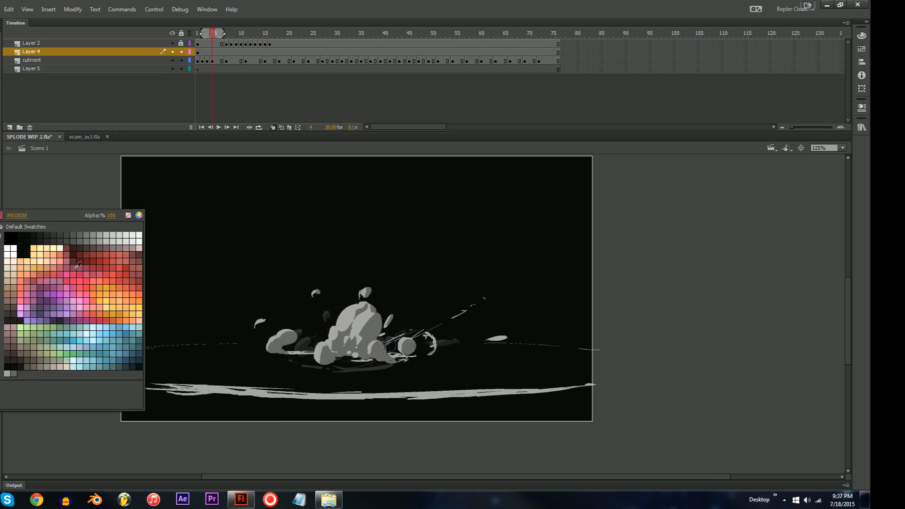
click(52, 245)
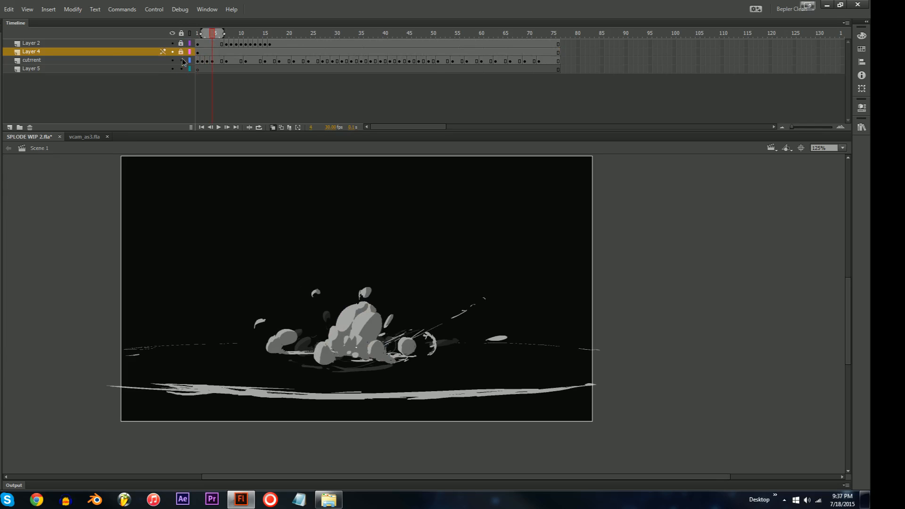
click(214, 66)
click(213, 69)
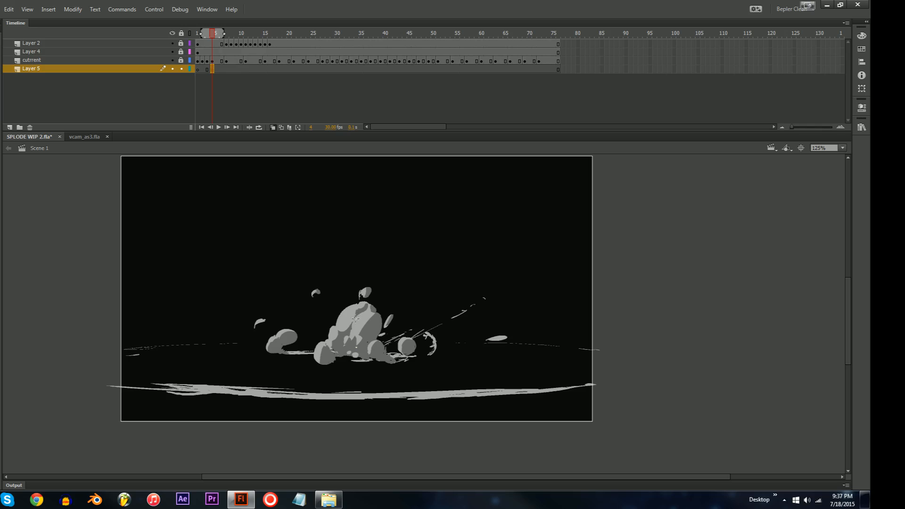
- Draw a flat pale yellow oval about 613 px wide and 46 px high around the explosion's base
drag(479, 359, 515, 371)
key(ctrl+z)
drag(352, 358, 533, 378)
key(v)
click(461, 365)
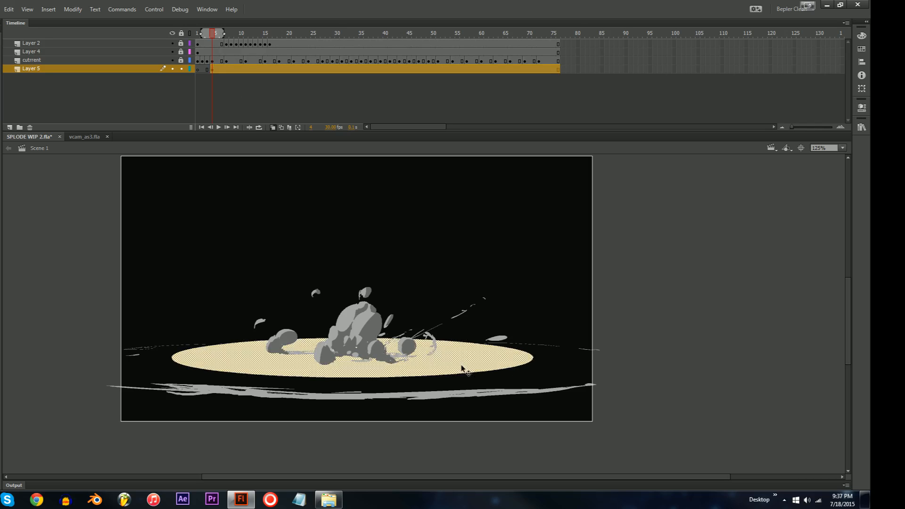
drag(461, 365, 461, 370)
key(q)
drag(355, 382, 354, 375)
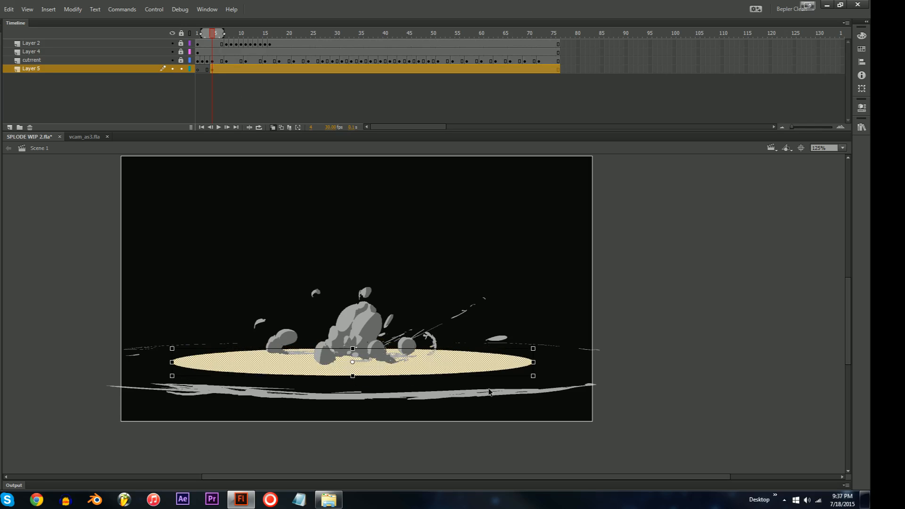
- Cut a smaller, slightly raised oval out of the yellow oval's centre to leave a flat ring
drag(533, 376, 466, 374)
key(Up)
key(Up)
key(Up)
key(Up)
key(Up)
key(Up)
click(488, 364)
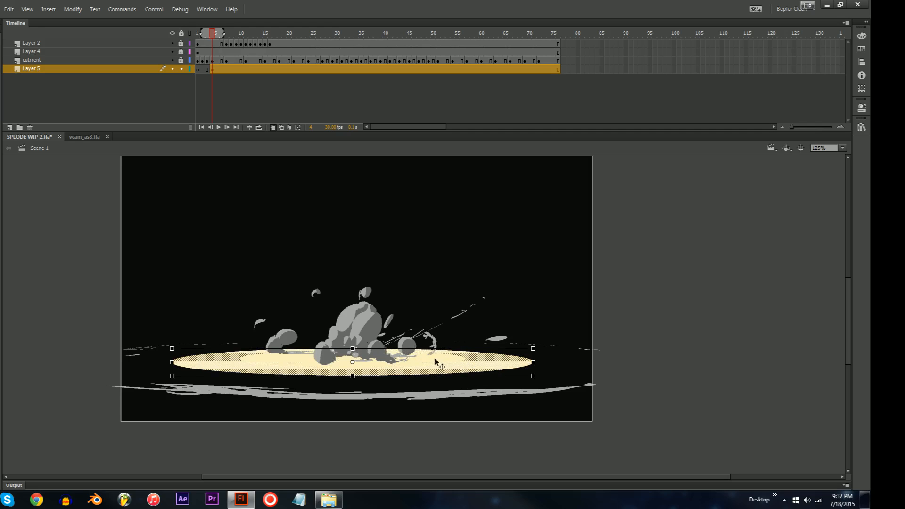
click(433, 363)
key(Delete)
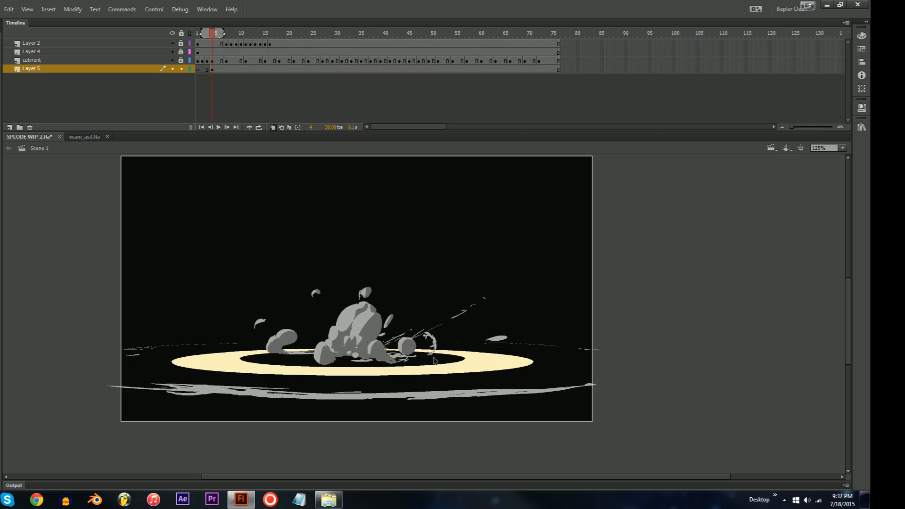
- Convert the yellow ring to a movie clip symbol and display its properties
click(484, 363)
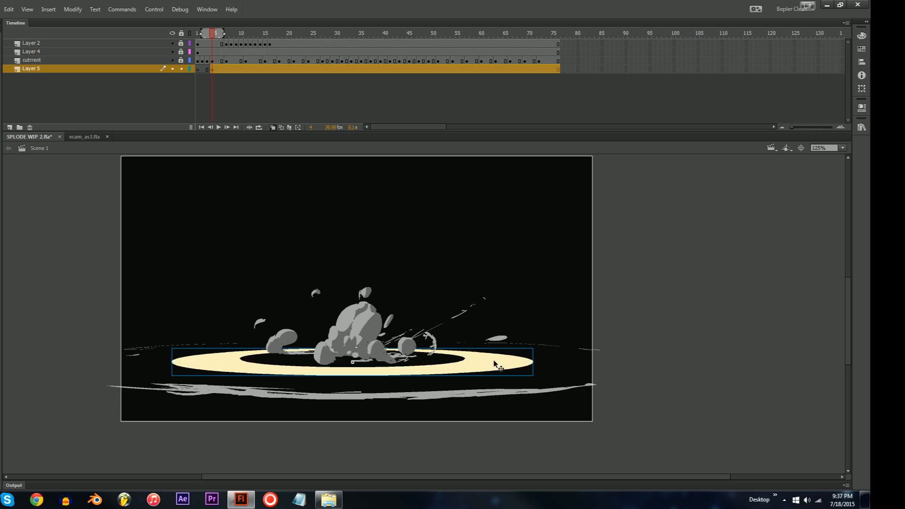
key(ctrl+F3)
click(722, 314)
click(740, 348)
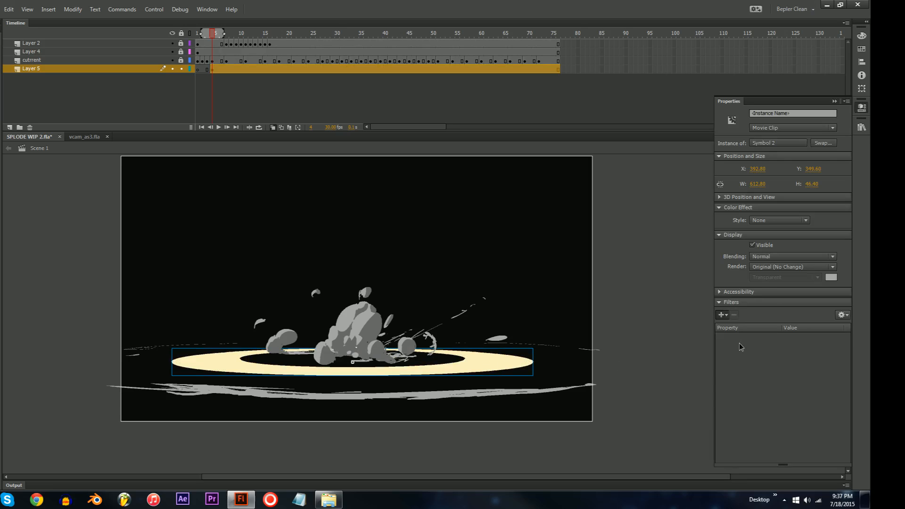
click(787, 381)
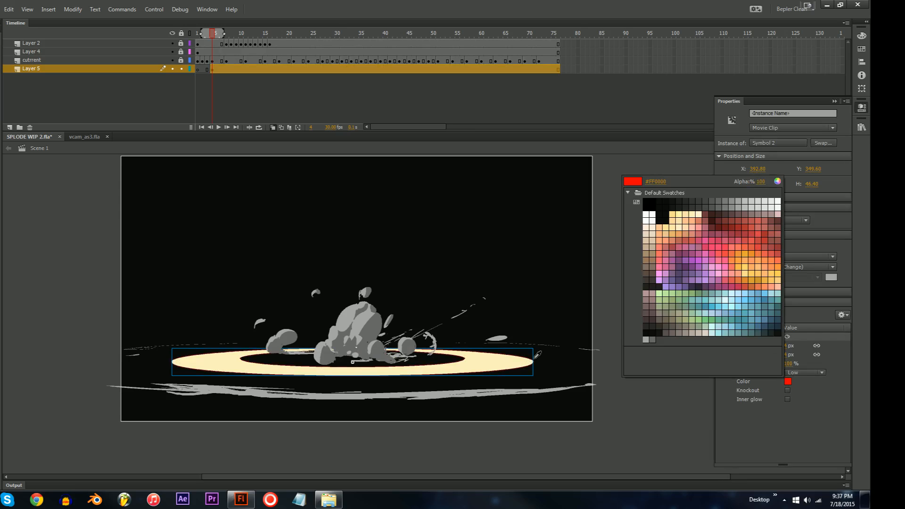
click(527, 361)
click(816, 347)
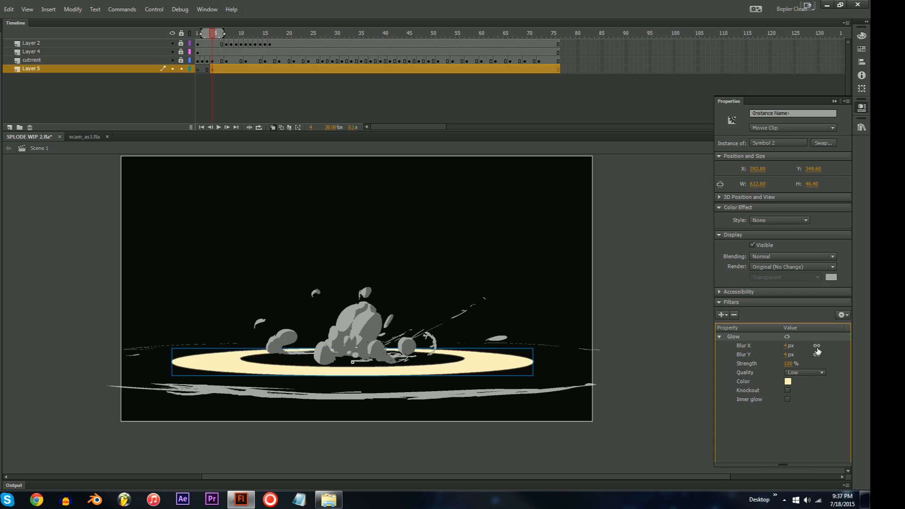
click(734, 314)
- Add a Blur filter to the ring with unlinked axes, Blur X about 252 px and High quality
click(722, 314)
click(737, 339)
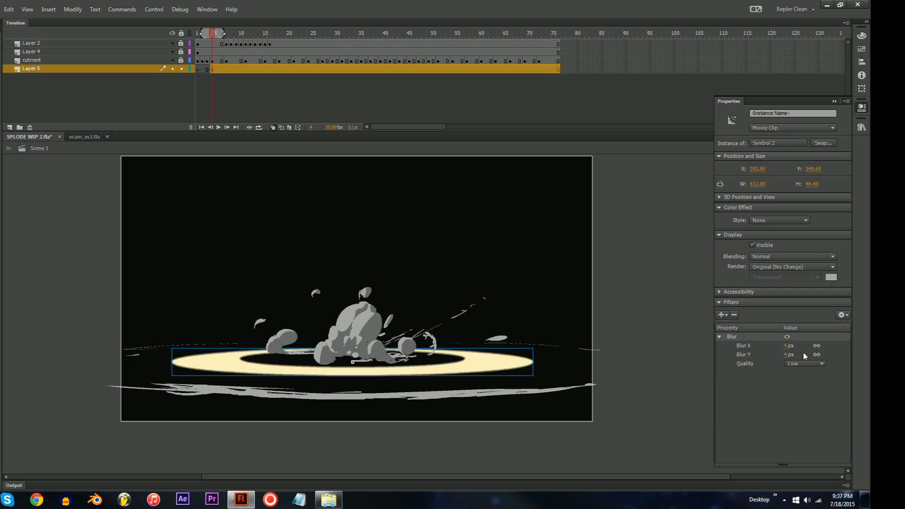
click(816, 355)
drag(787, 346, 904, 349)
click(793, 364)
click(807, 394)
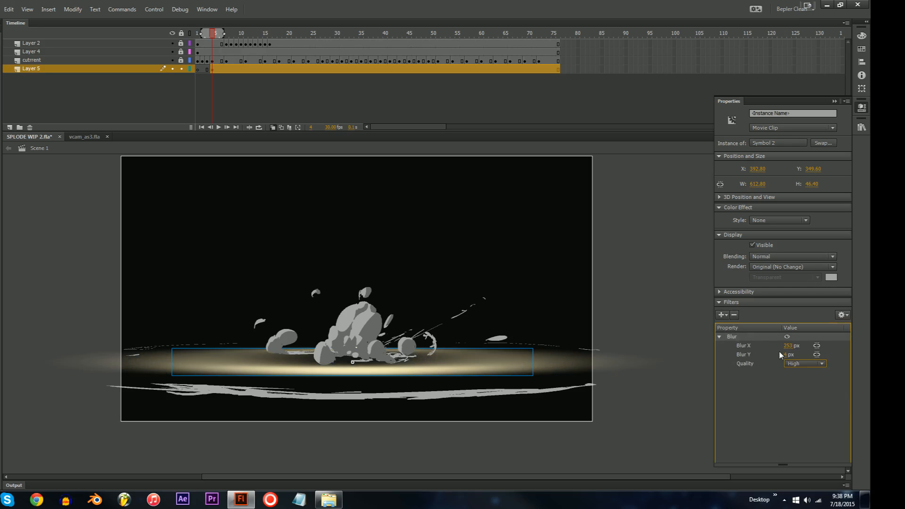
- Scale the blurred ring down about its centre to about 465 px wide and end it with a blank keyframe at frame 6
click(542, 363)
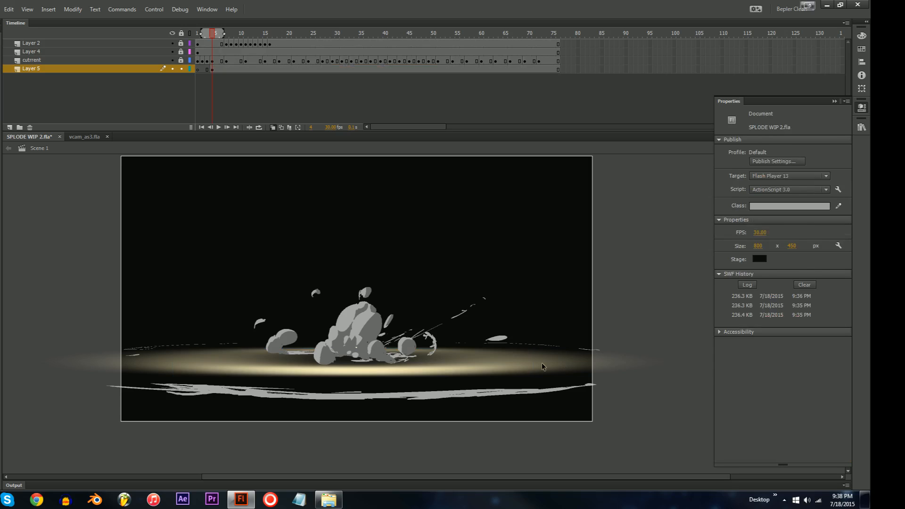
click(529, 365)
key(q)
drag(534, 376, 503, 372)
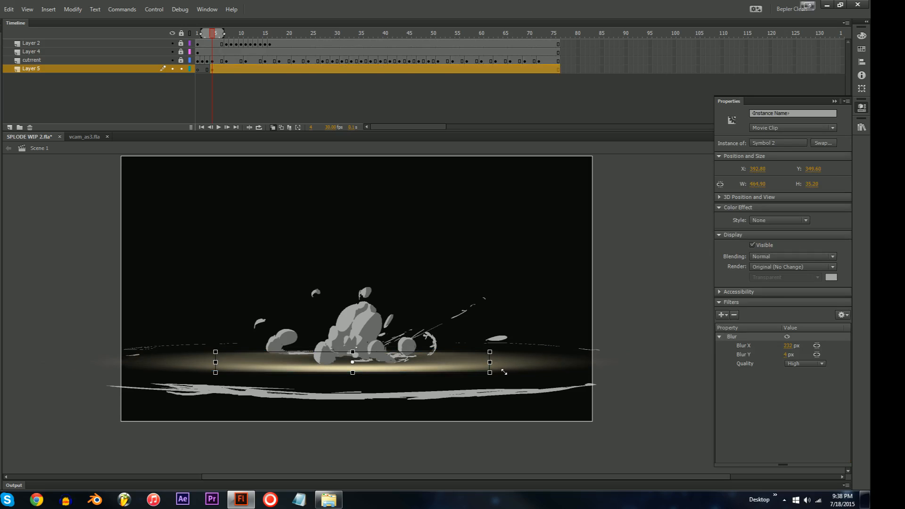
click(610, 301)
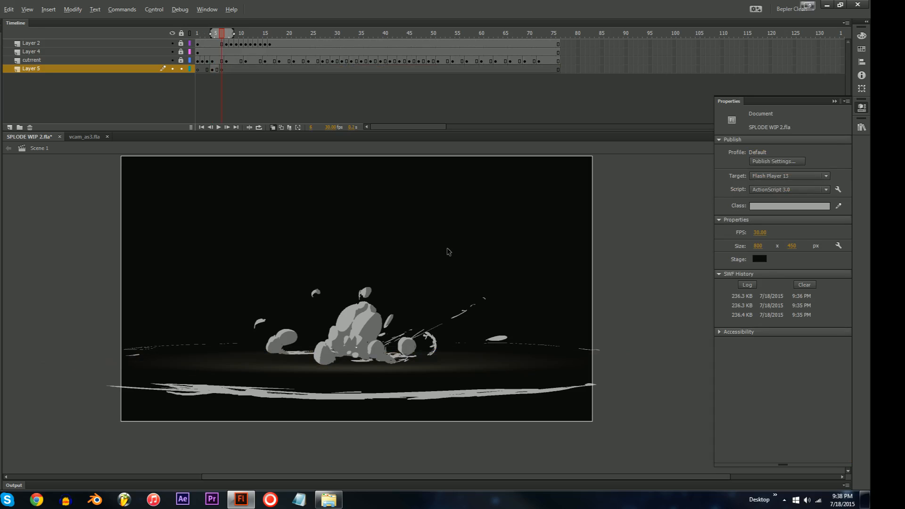
- Start the ring one frame earlier on Layer 5, at frame 3, testing the movie before and after the change
key(ctrl+Return)
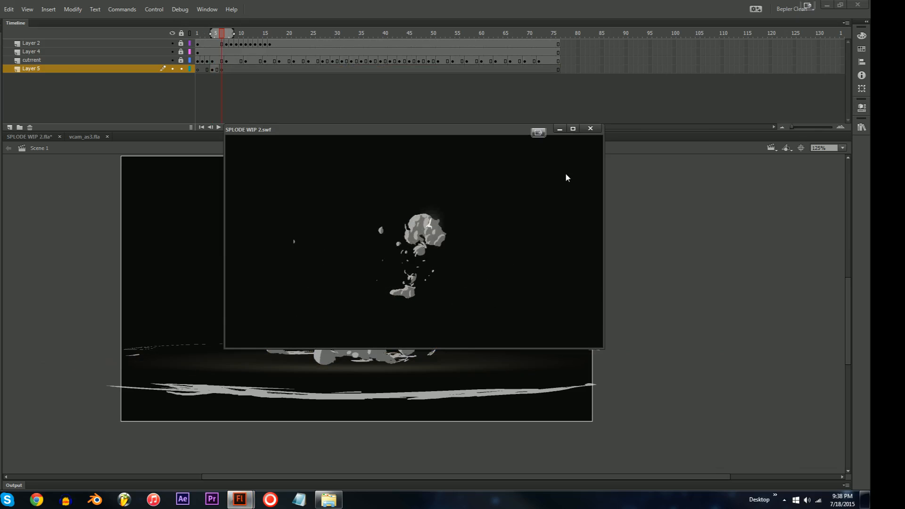
click(591, 129)
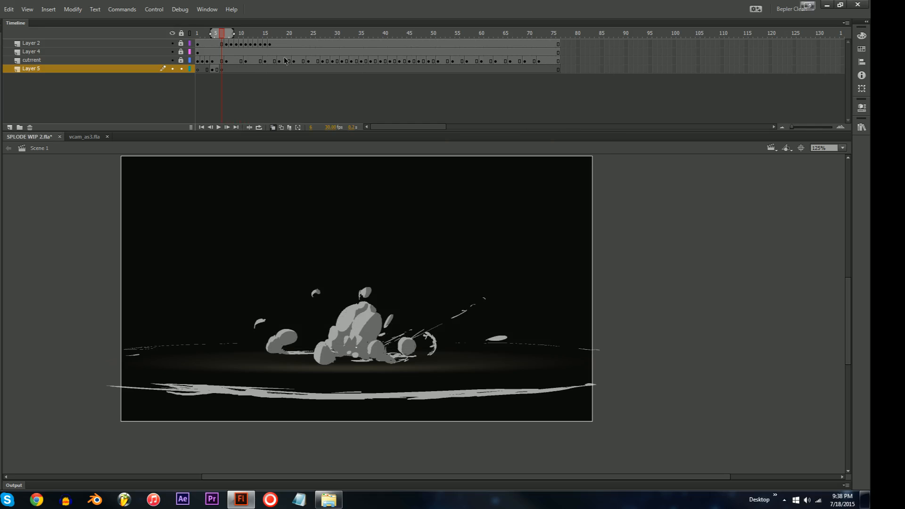
click(207, 70)
key(shift+F5)
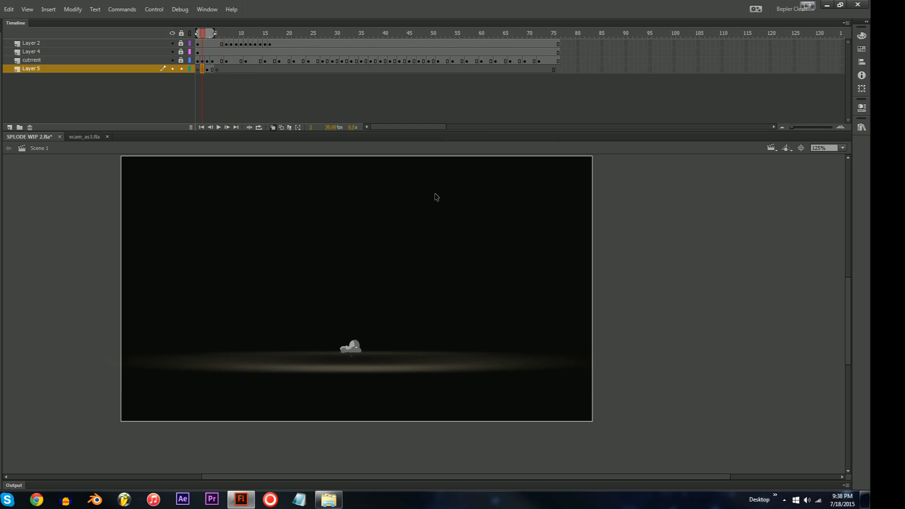
key(ctrl+Return)
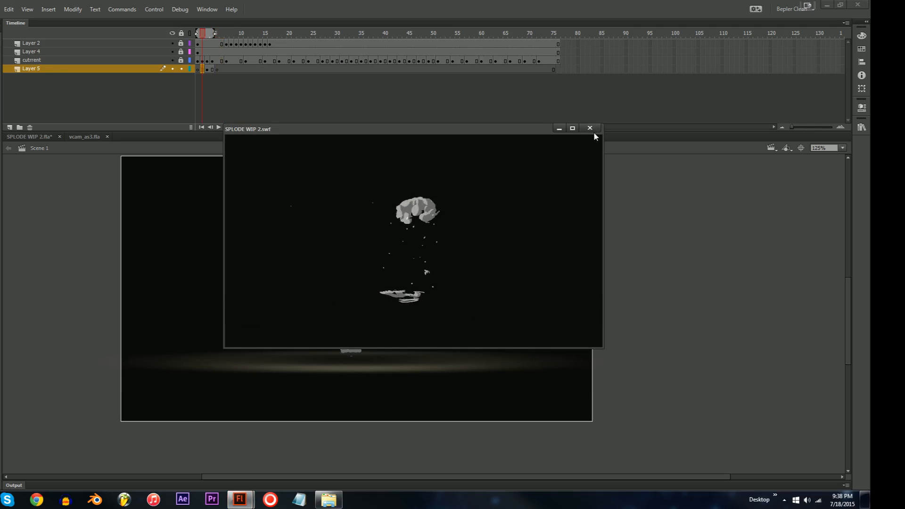
click(590, 128)
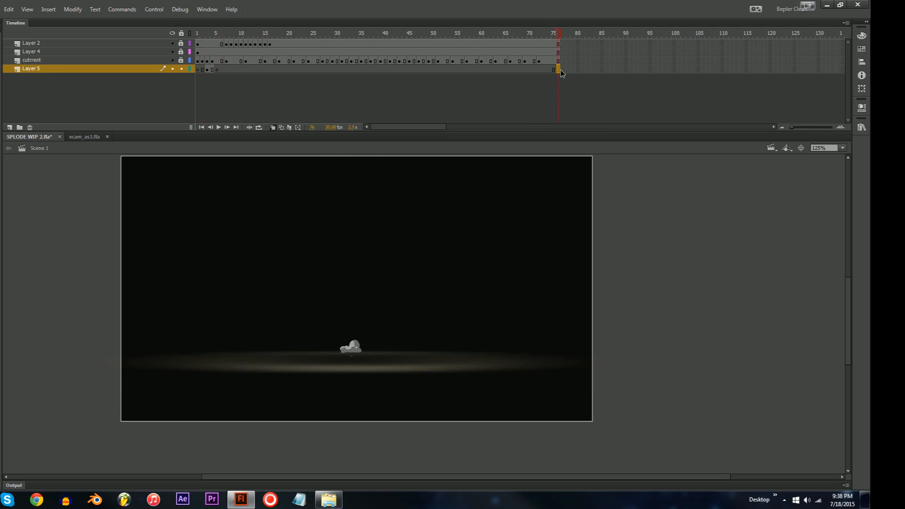
- Shift the frames of all layers eight frames later to start at frame 9, and test the movie
drag(559, 69, 257, 52)
click(245, 69)
key(ctrl+Return)
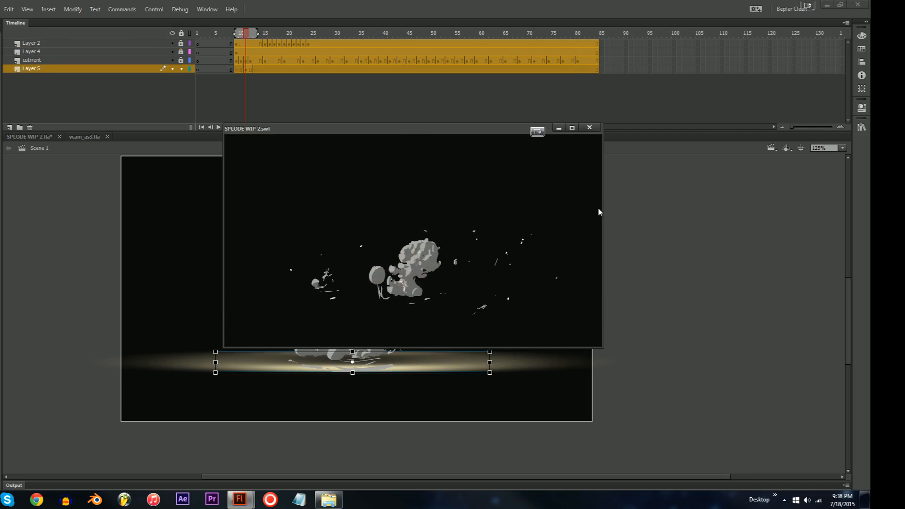
click(591, 129)
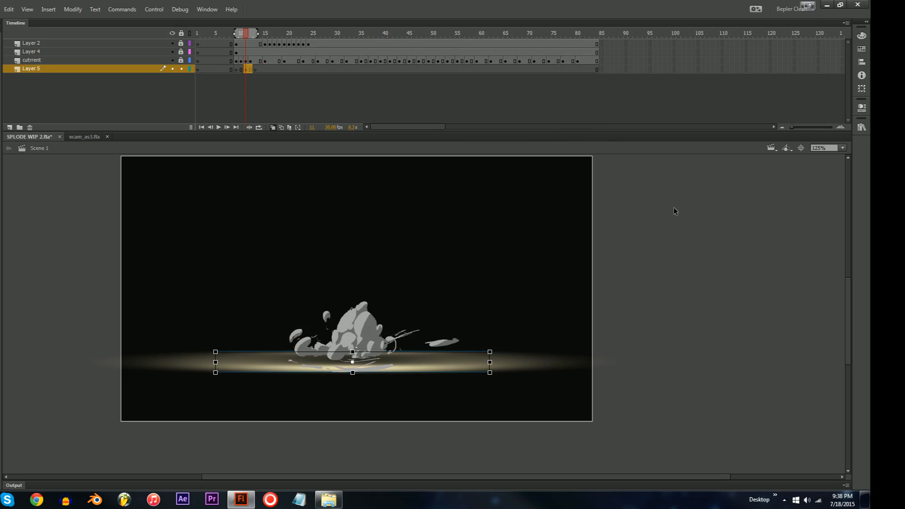
click(727, 269)
key(ctrl+alt+shift+g)
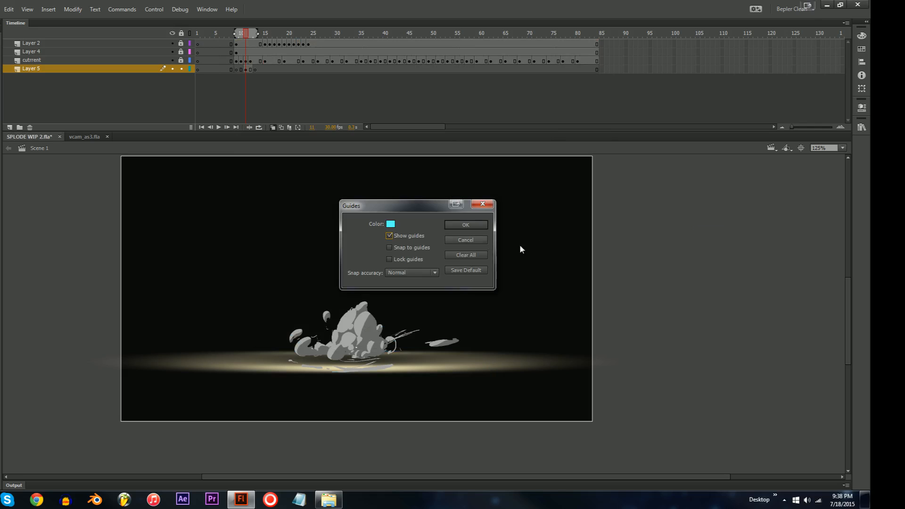
click(471, 240)
- Switch to Windows Explorer and open the Pepper Modern Combat Explosions folder inside Animation 2013's Sounds folder
click(329, 499)
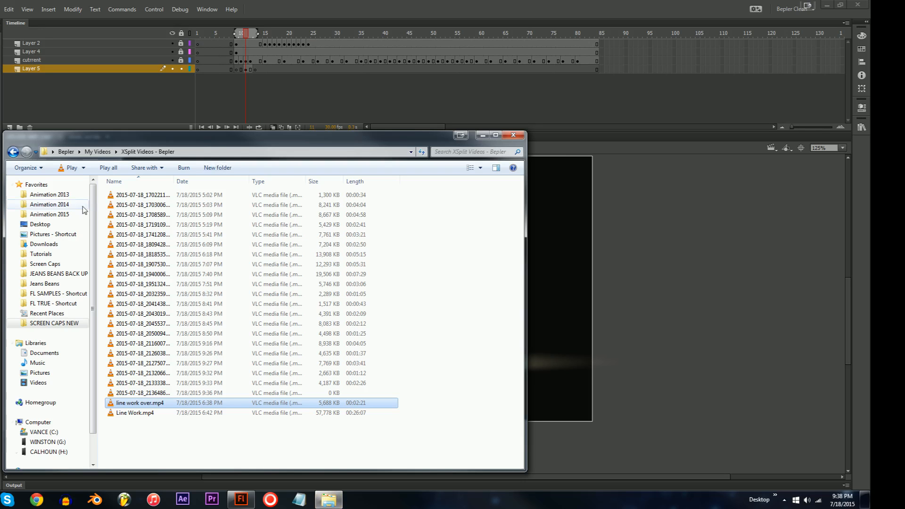
click(62, 194)
double_click(125, 303)
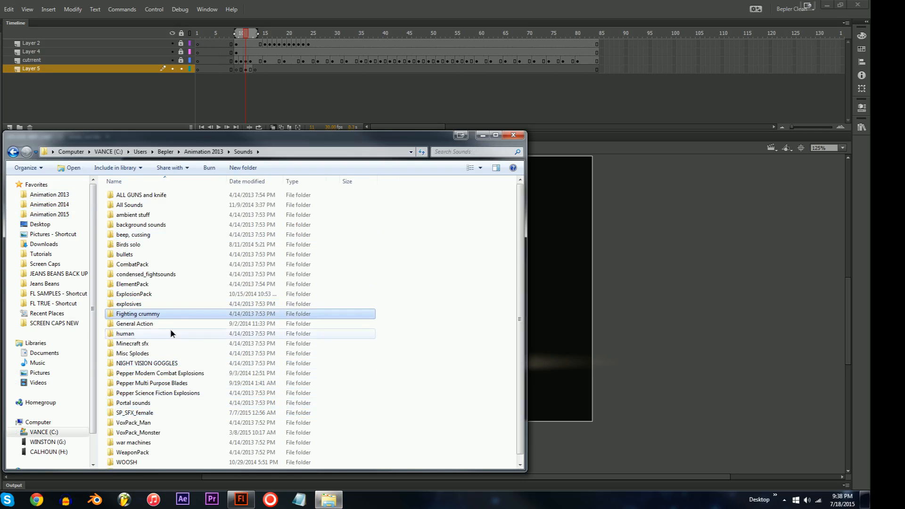
click(175, 373)
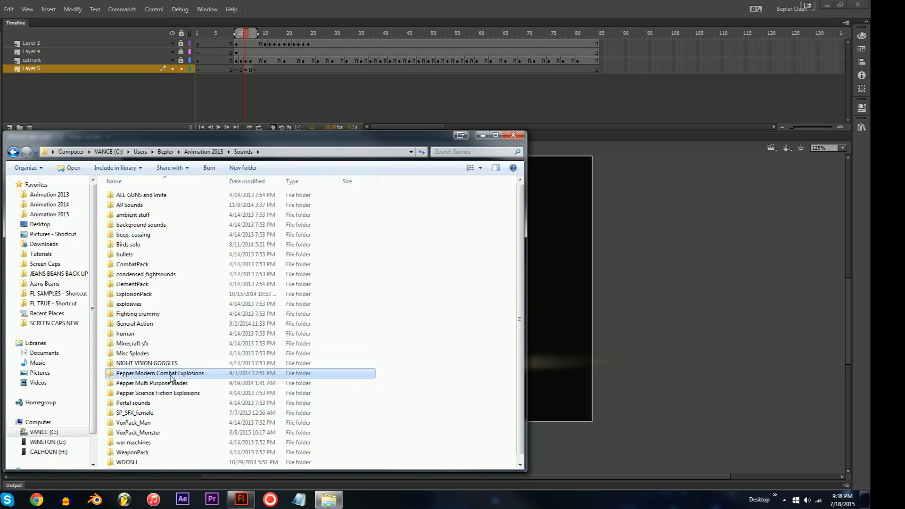
double_click(172, 375)
- Import Explode Med 1.wav from Windows Explorer into the SPLODE WIP 2.fla library and select the sound there
click(692, 306)
key(ctrl+l)
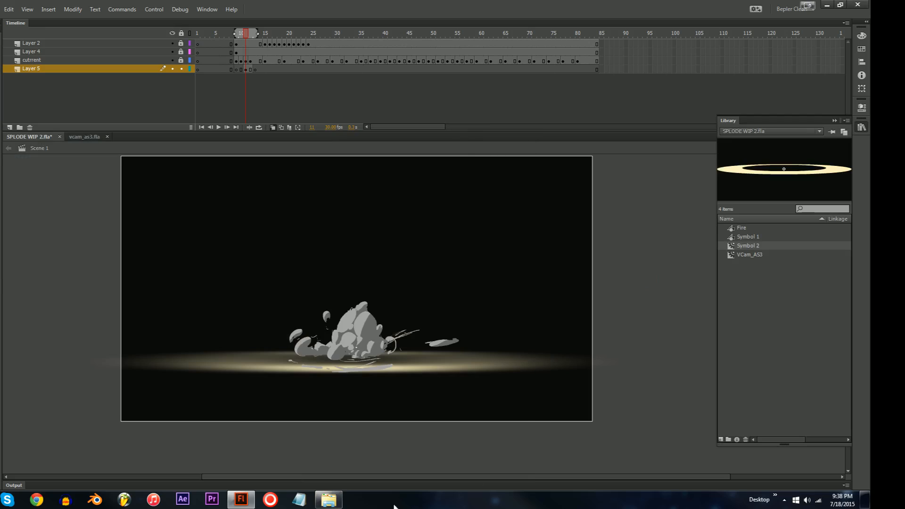
click(328, 500)
drag(141, 234, 751, 325)
click(749, 228)
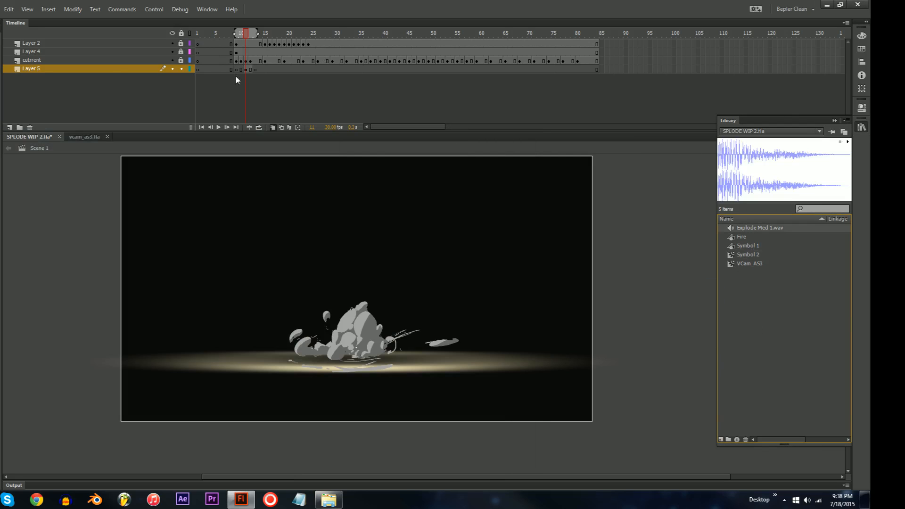
- Add Layer 6 below Layer 5, place Explode Med 1.wav on it starting at frame 11, and play the timeline
click(10, 127)
drag(66, 68, 71, 81)
click(265, 58)
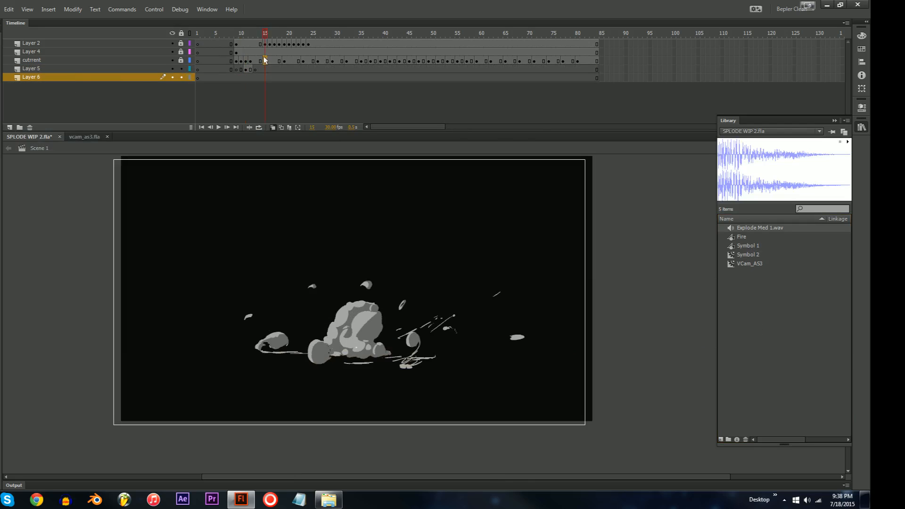
click(241, 77)
click(245, 77)
drag(740, 207, 519, 207)
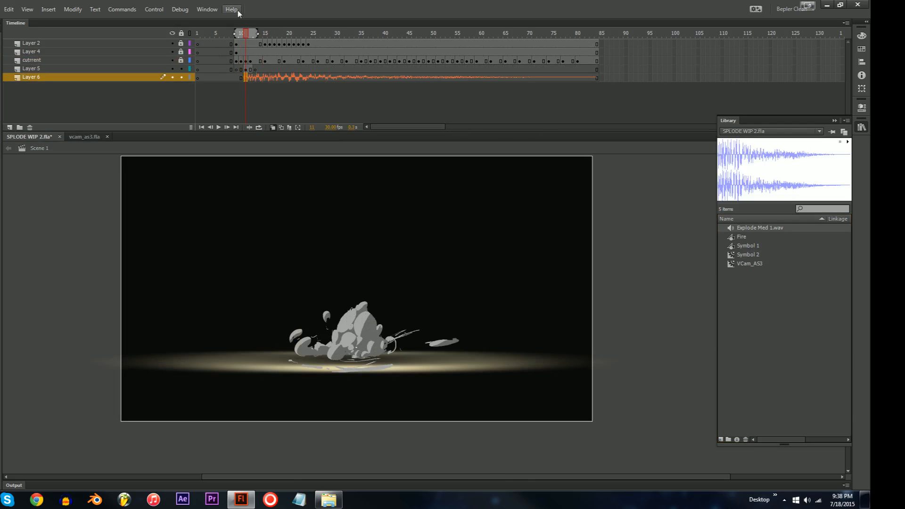
drag(240, 33, 188, 47)
key(Return)
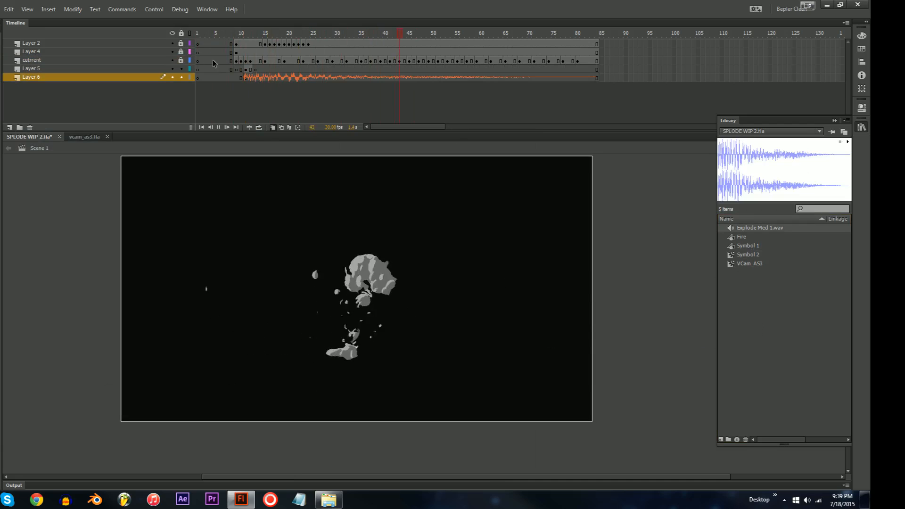
- Delete Explode Med 1.wav from the library and import Explode Small 4.wav from Windows Explorer in its place
click(759, 228)
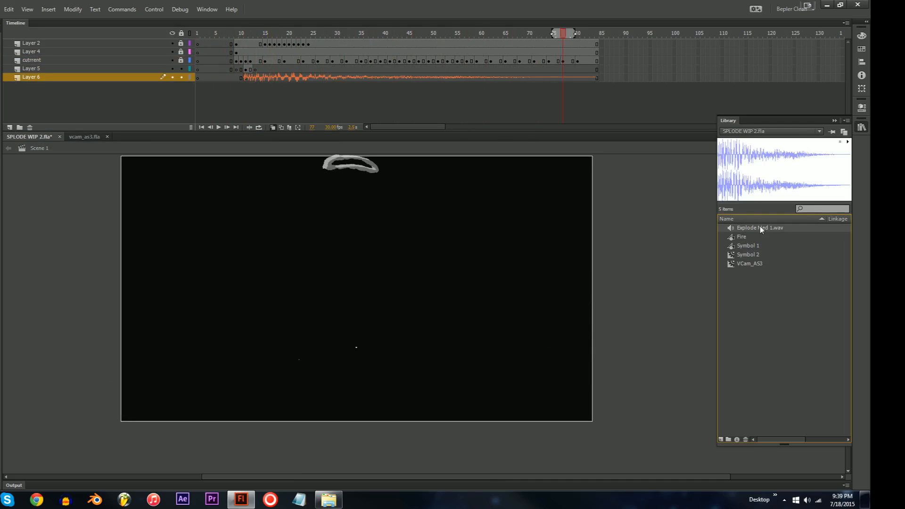
key(Delete)
click(339, 506)
click(145, 334)
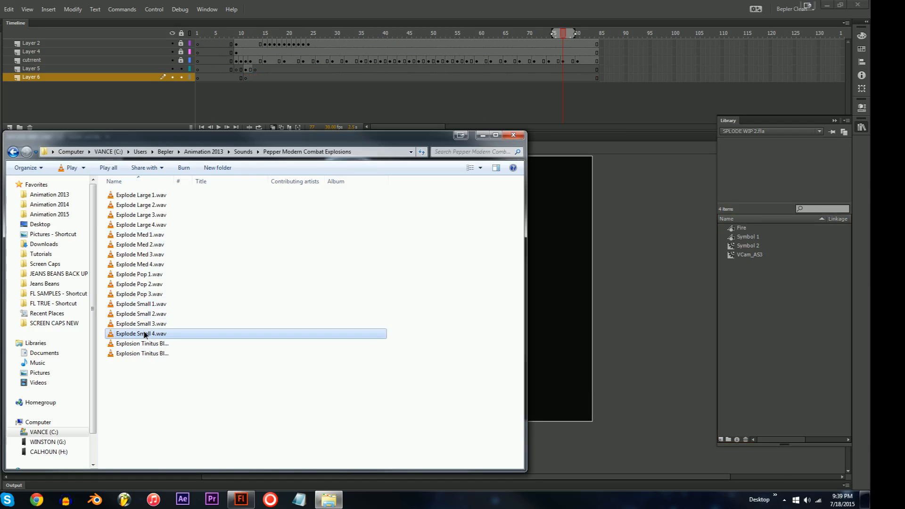
drag(136, 333, 748, 307)
- Place Explode Small 4.wav at frame 11 of Layer 6 and play the timeline with the new sound
drag(750, 228, 442, 198)
drag(410, 238, 410, 238)
click(205, 35)
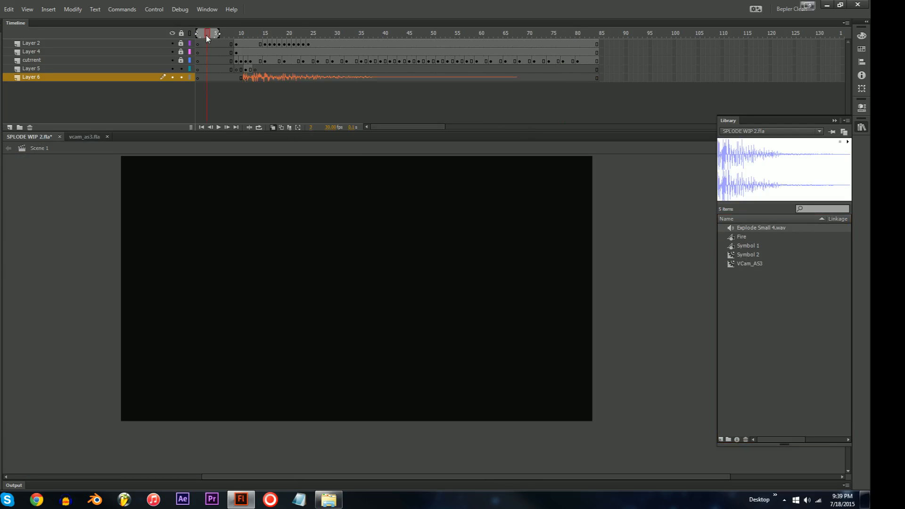
key(Return)
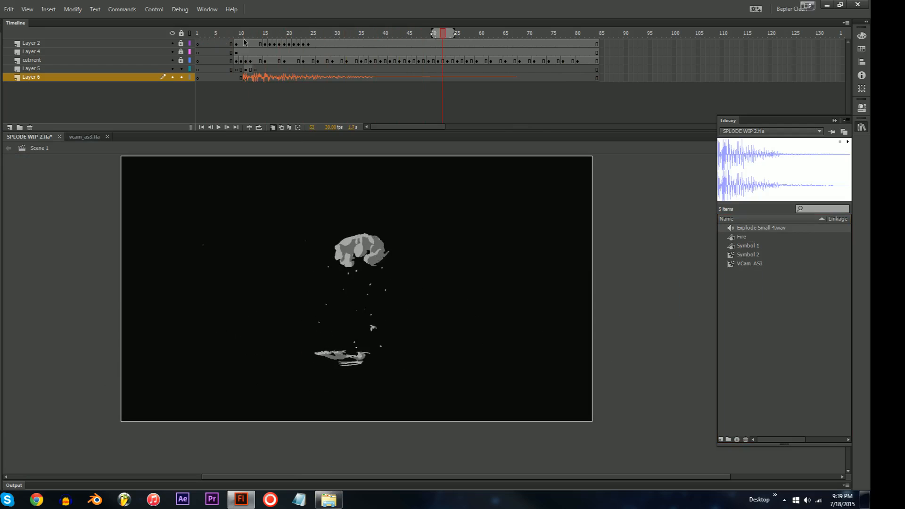
drag(215, 34, 257, 42)
- Switch to Windows Explorer and open the Enhancers folder inside the CombatPack folder of Sounds
click(328, 498)
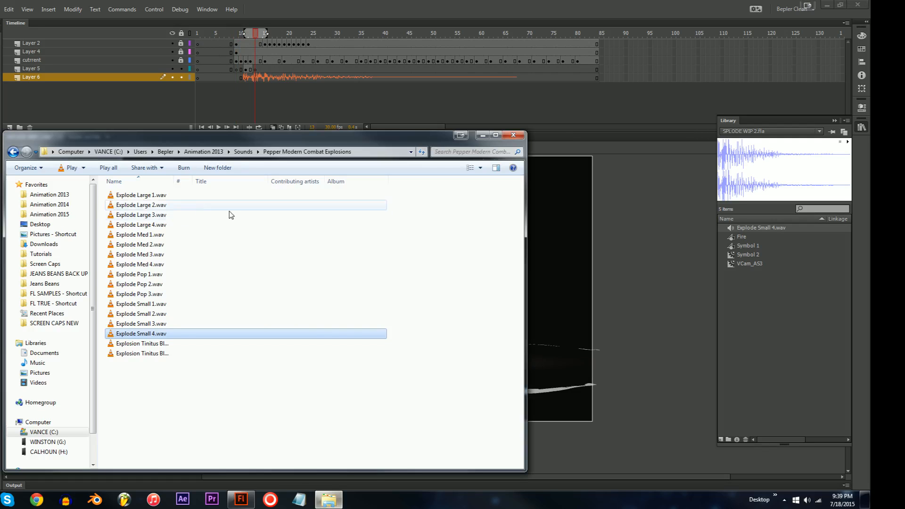
click(241, 151)
click(163, 244)
click(142, 275)
click(135, 225)
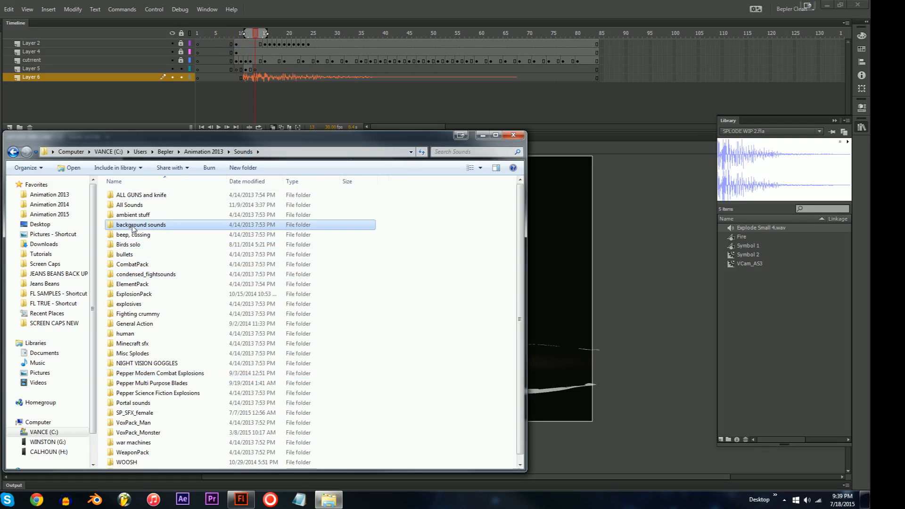
click(141, 284)
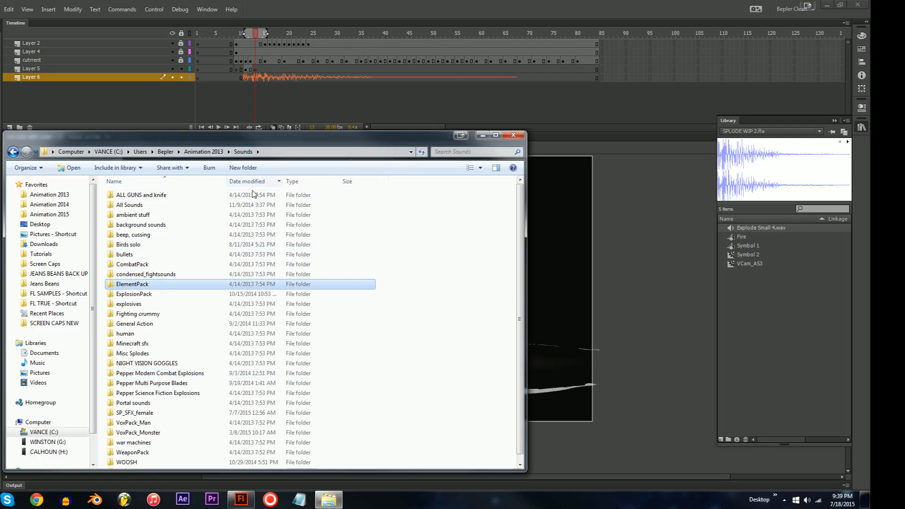
double_click(134, 264)
click(130, 214)
double_click(129, 195)
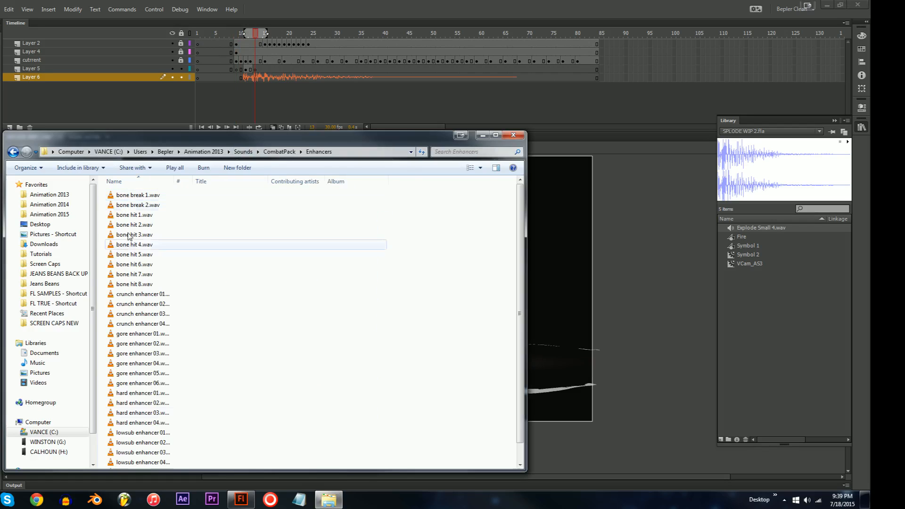
- Import lowsub enhancer 03.wav from Windows Explorer and place it on a new layer above Layer 6 at frame 12
scroll(127, 415, down, 1)
click(128, 415)
drag(131, 434, 765, 340)
click(765, 246)
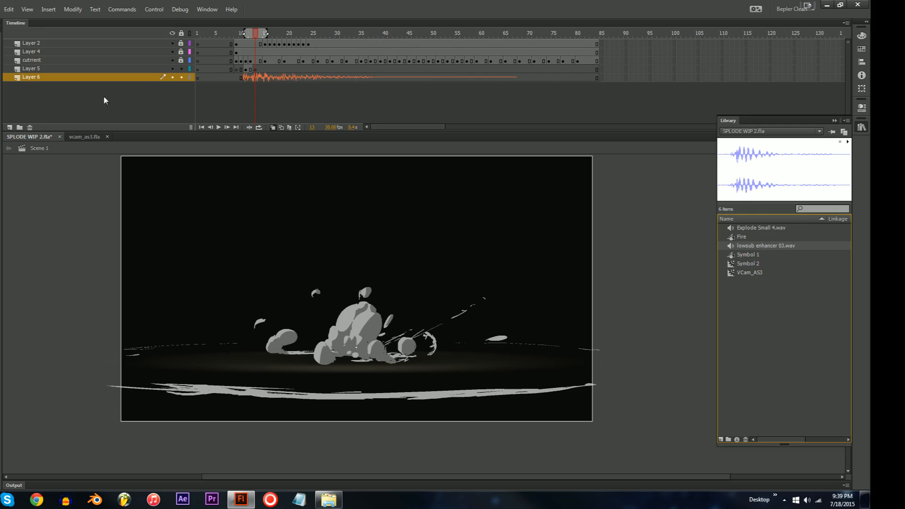
click(10, 127)
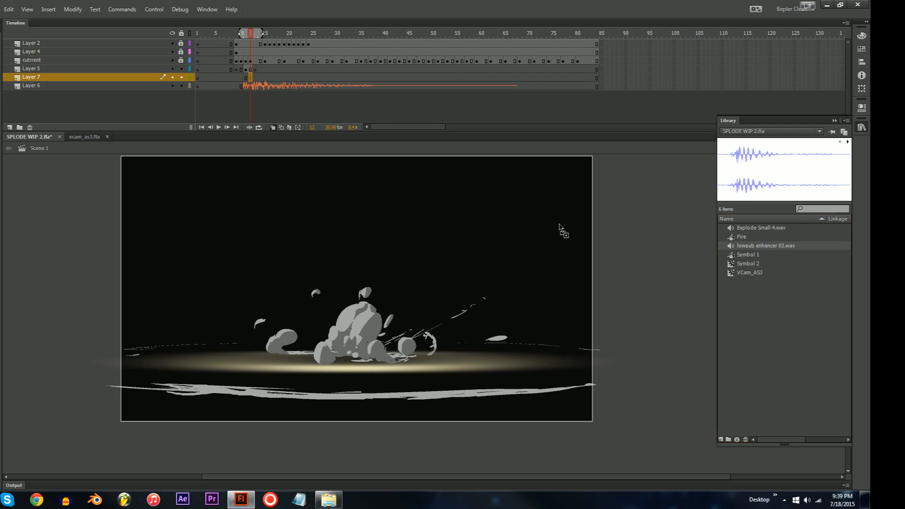
key(Return)
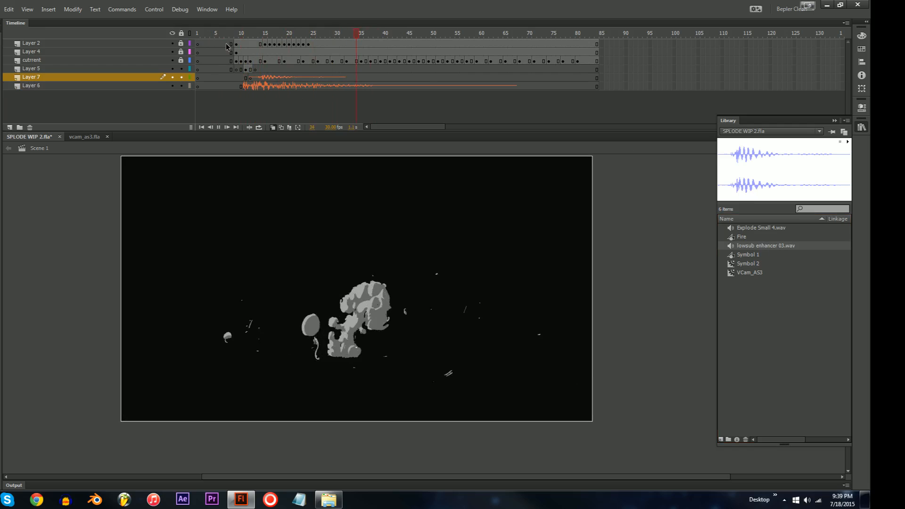
- Give Explode Small 4.wav on Layer 6 a custom envelope fading both channels out before frame 40, and play the timeline
click(285, 85)
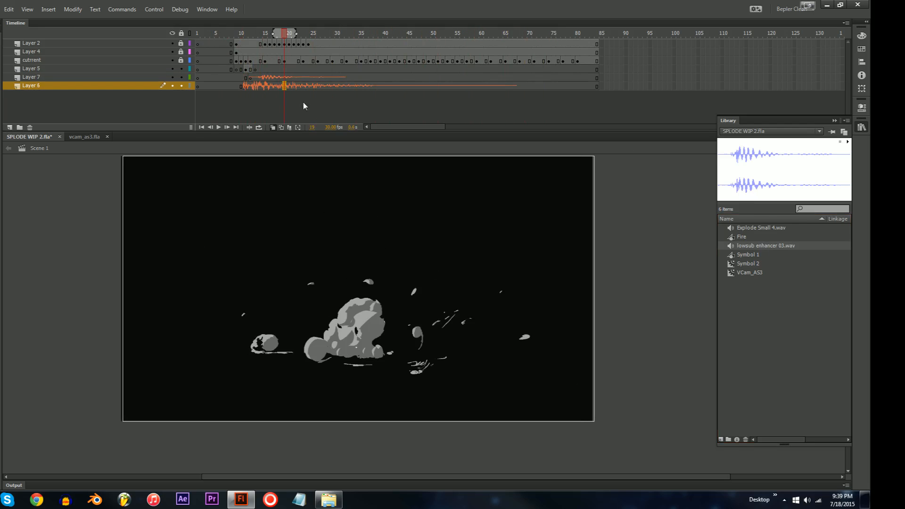
click(861, 107)
click(831, 203)
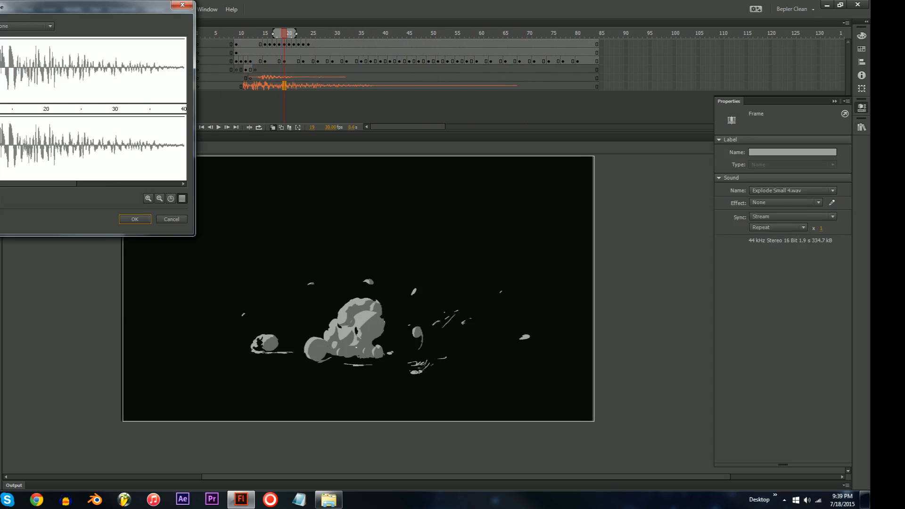
drag(180, 117, 182, 187)
drag(175, 39, 170, 104)
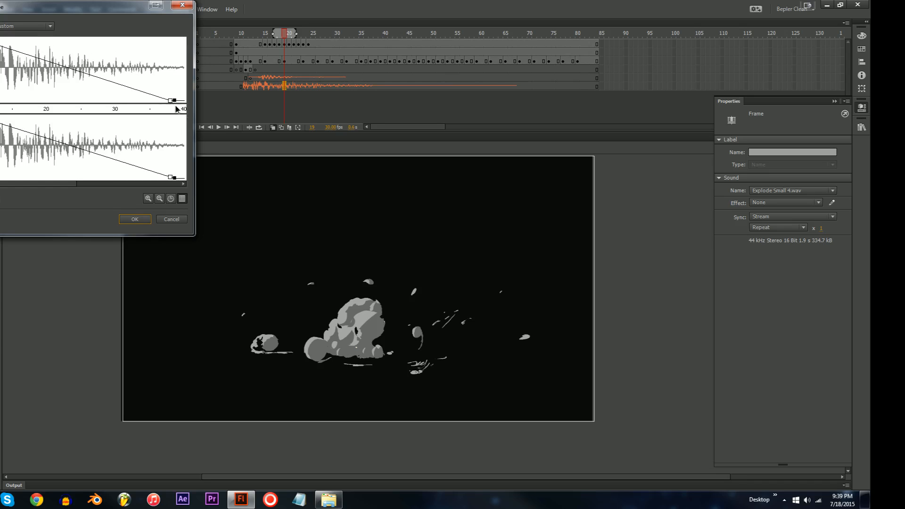
key(Return)
click(220, 36)
key(Return)
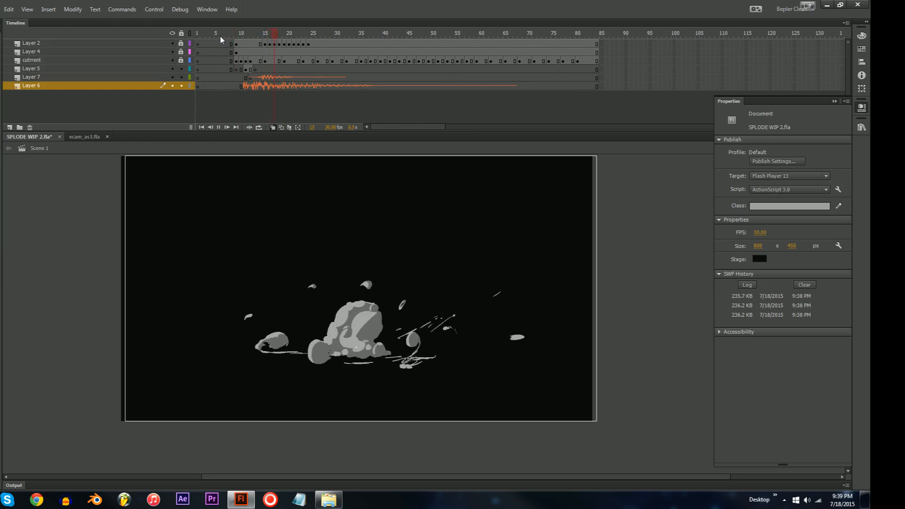
key(Return)
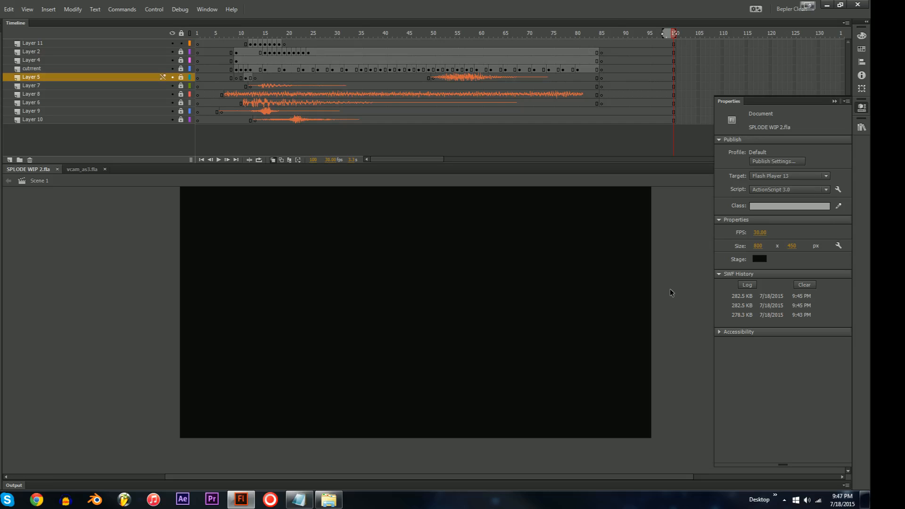
- Select frame 12 of Layer 11 and hide all the other layers to isolate its brush strokes
click(241, 30)
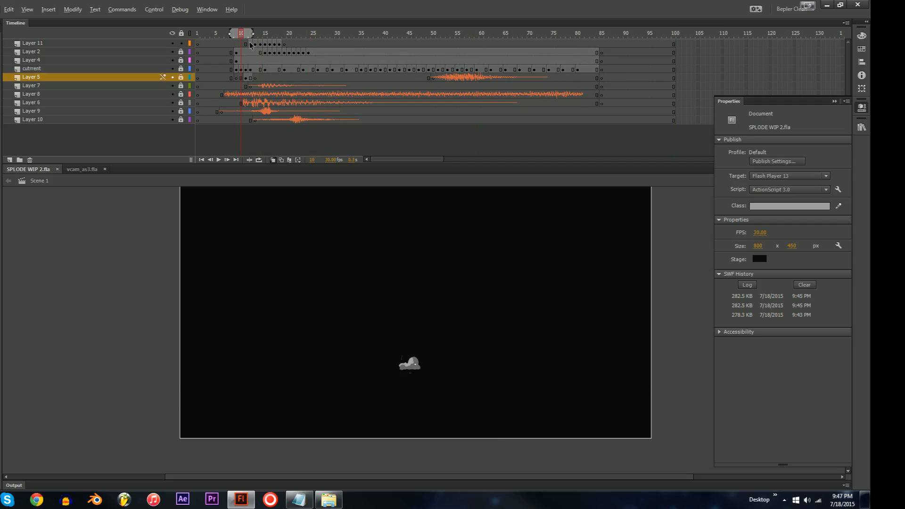
click(251, 45)
key(period)
key(period)
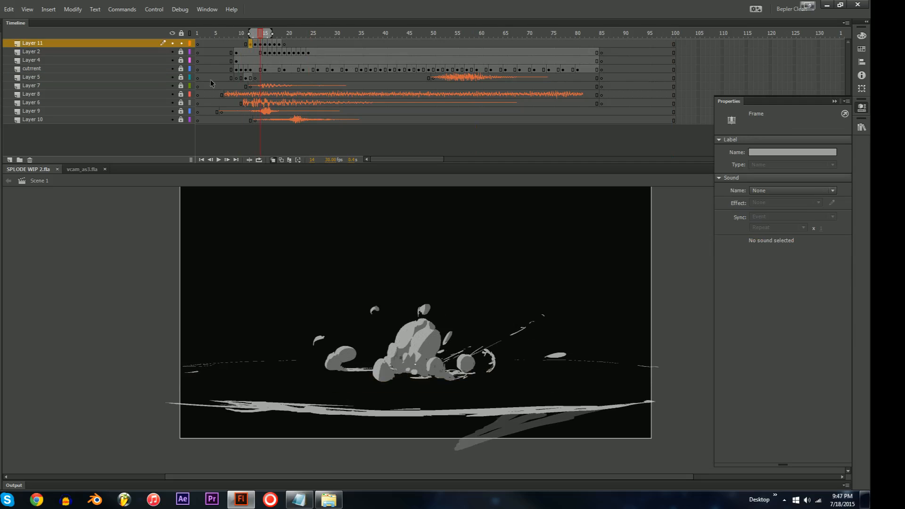
drag(173, 57, 267, 281)
click(310, 348)
- Step back and forth through the brush-stroke frames of Layer 11, and show the other layers again
key(period)
key(period)
key(period)
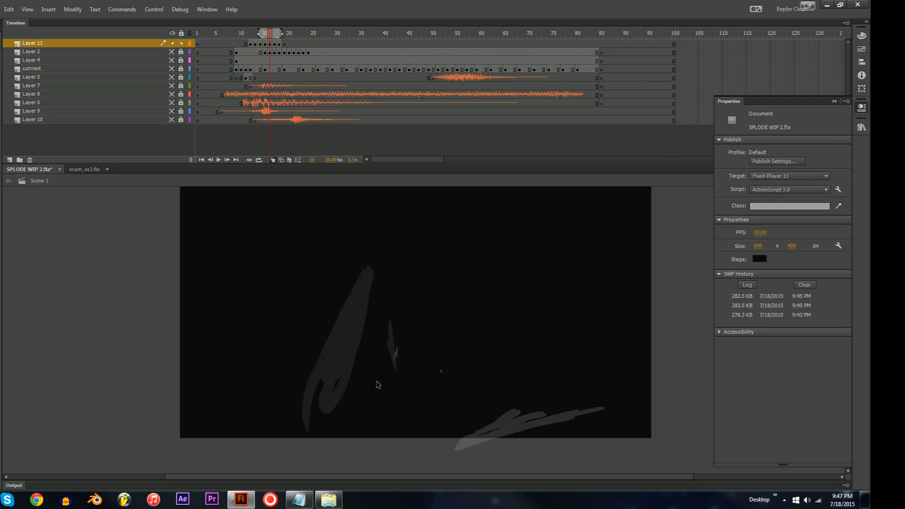
key(comma)
key(comma)
key(comma)
key(comma)
key(comma)
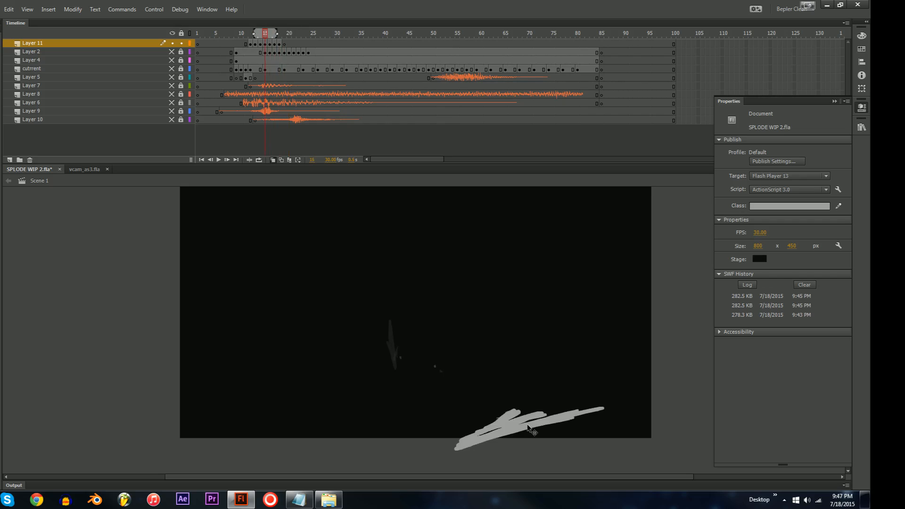
key(period)
key(period)
key(period)
key(period)
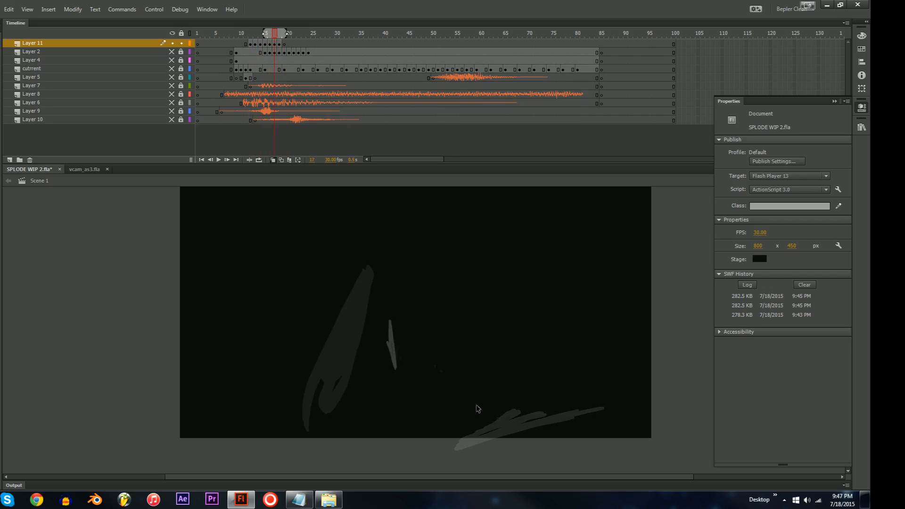
key(comma)
key(comma)
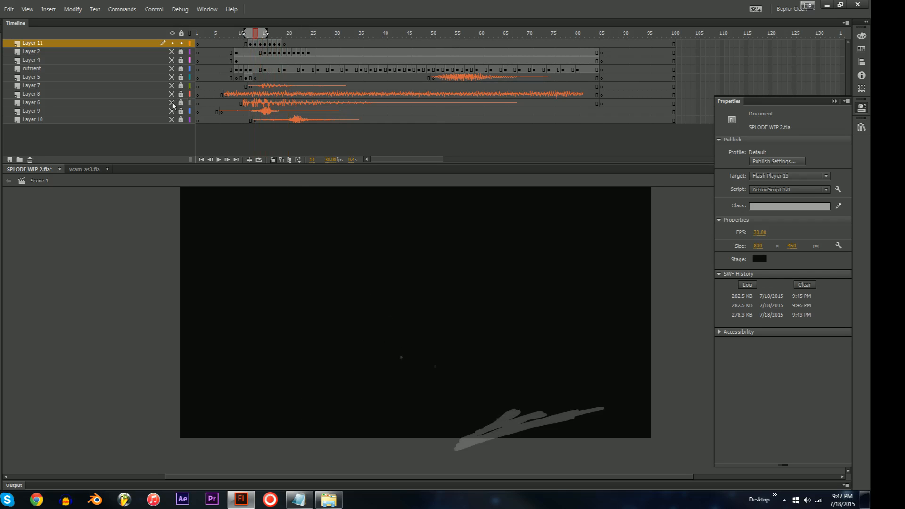
click(171, 119)
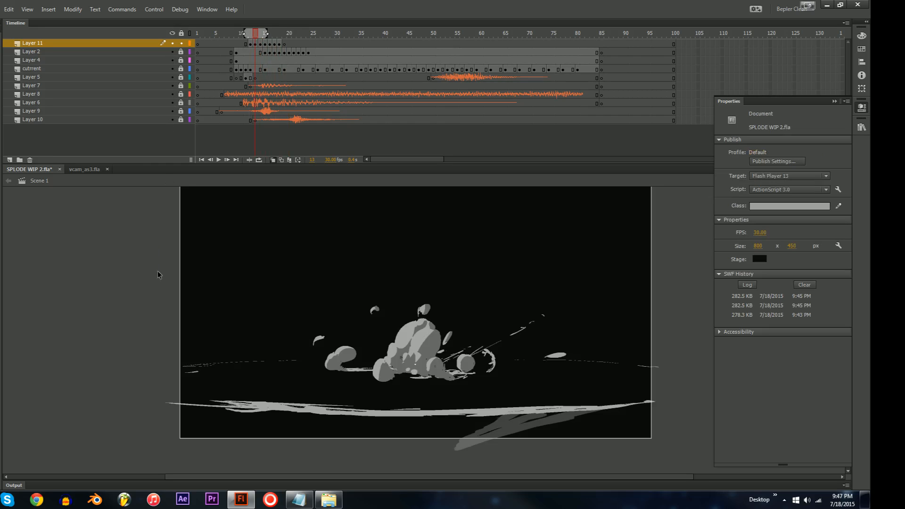
- Save SPLODE WIP 2.fla, testing the movie before and after saving
key(ctrl+Return)
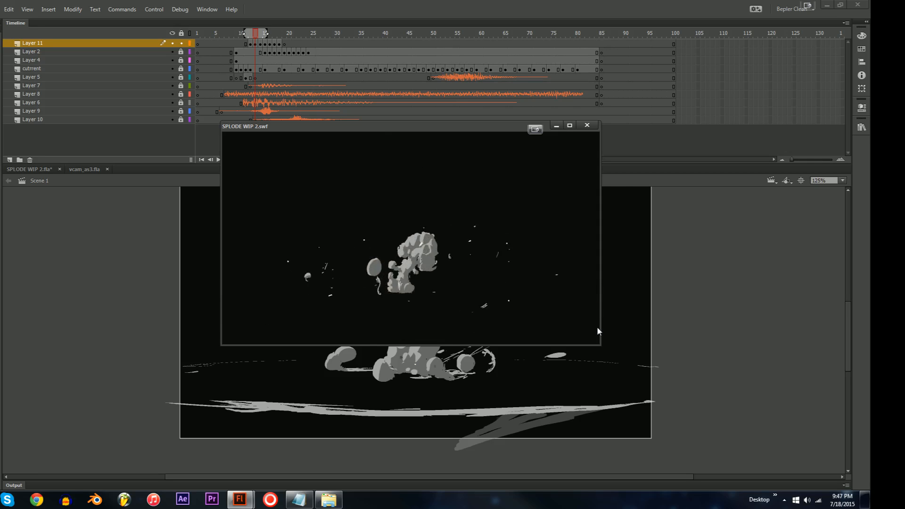
click(587, 125)
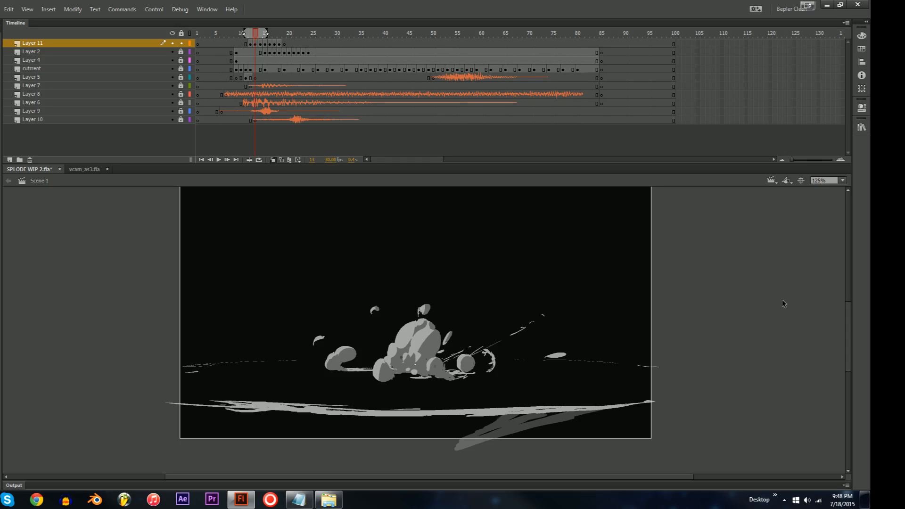
key(ctrl+s)
key(ctrl+Return)
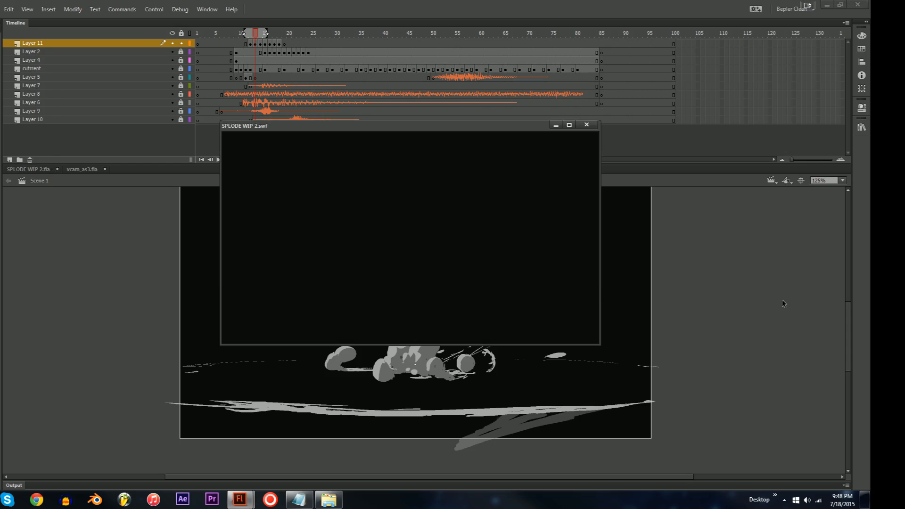